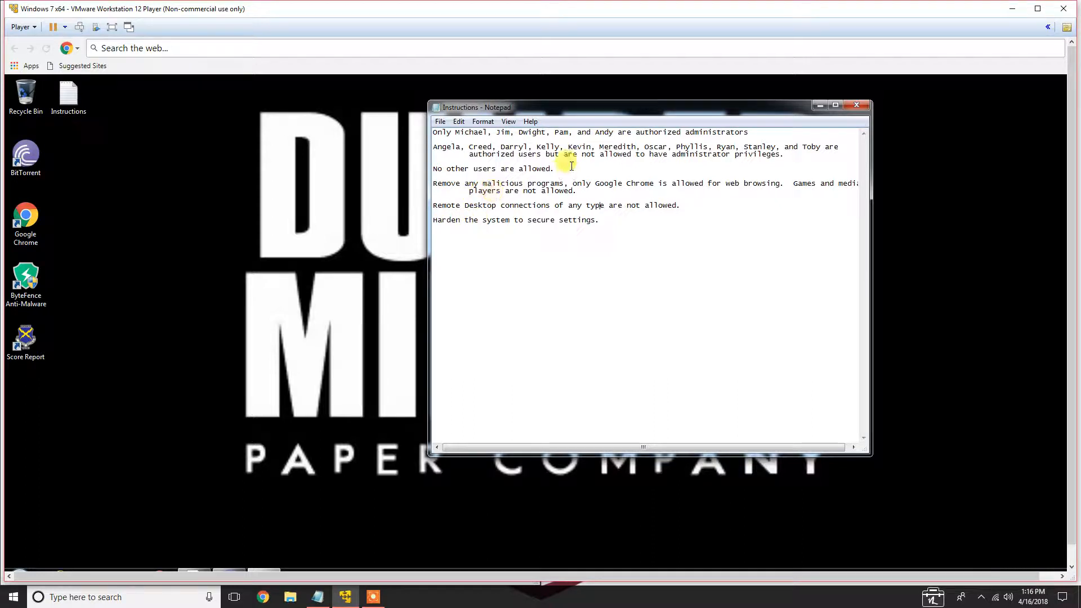
Close the instructions and review the current CyberPatriot Score Report, then close it
left_click(865, 107)
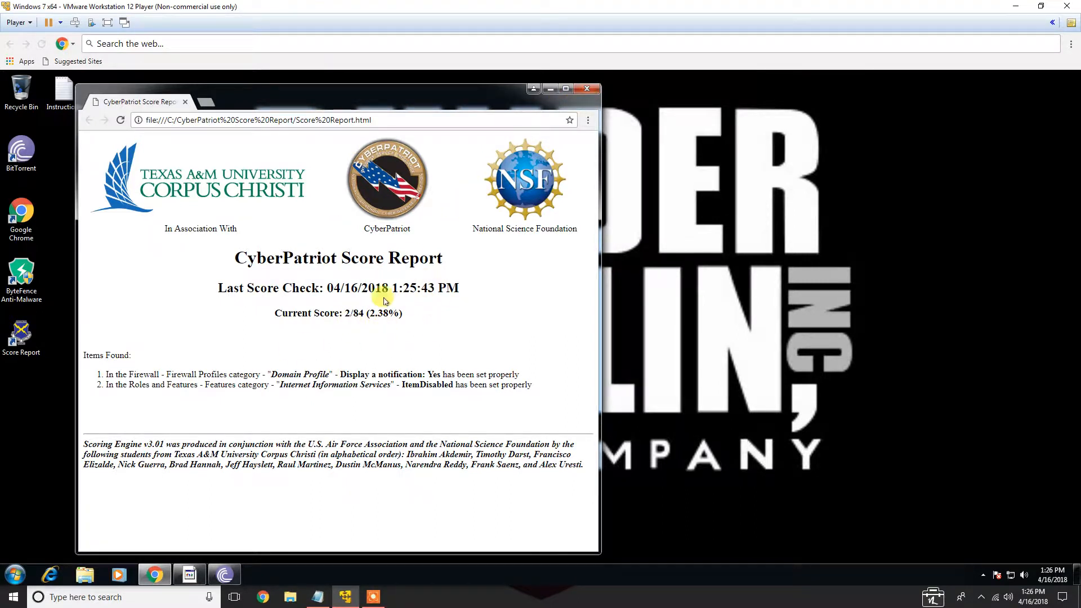
left_click_drag(334, 314, 409, 317)
left_click(409, 317)
left_click(580, 90)
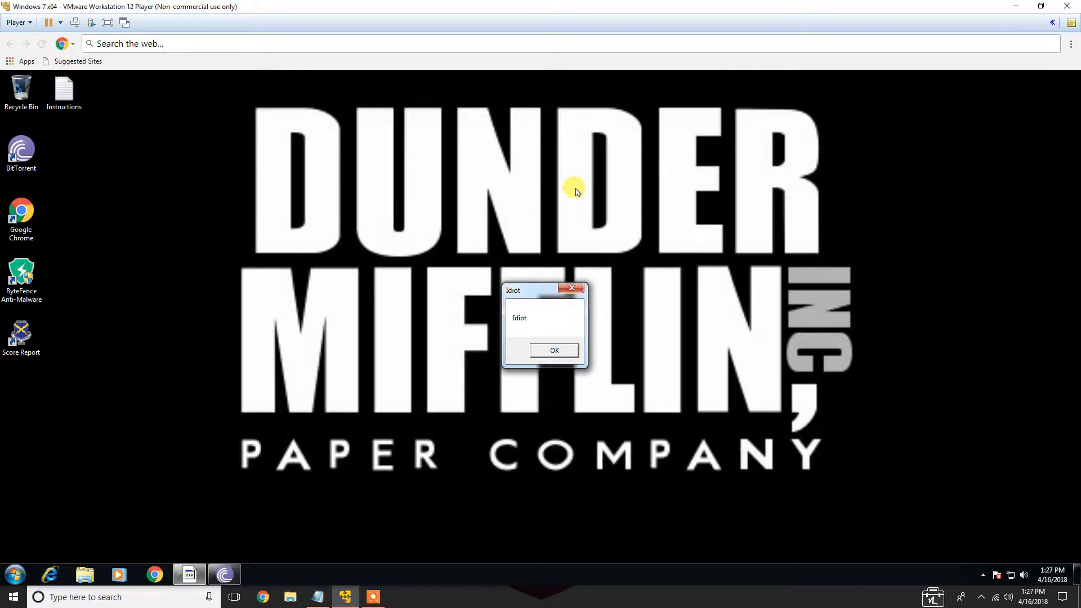
Bring up the attack plan notes and hide them again
left_click(320, 596)
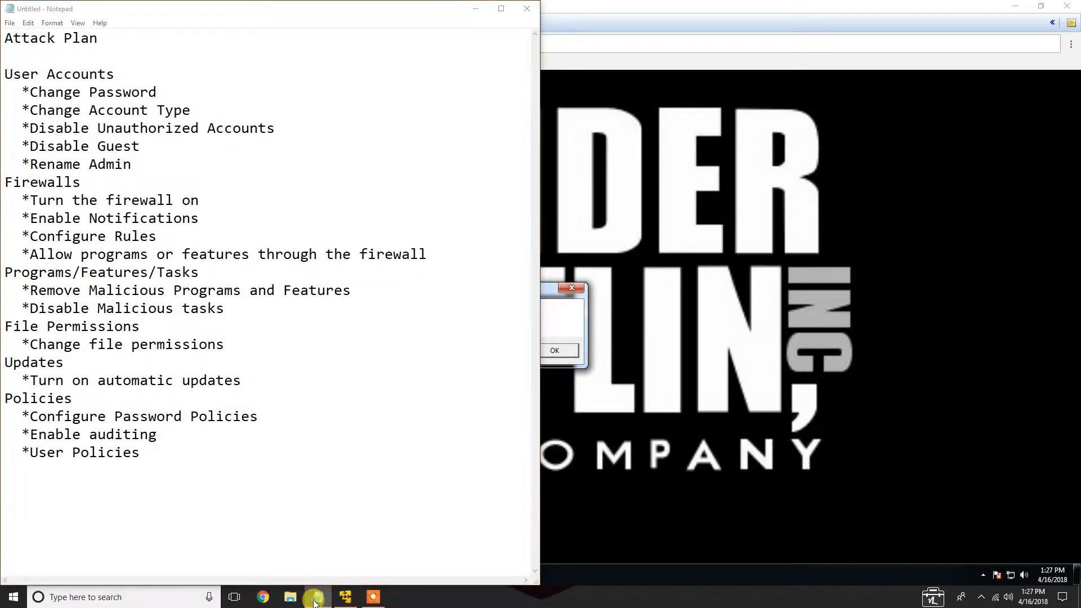
left_click(314, 599)
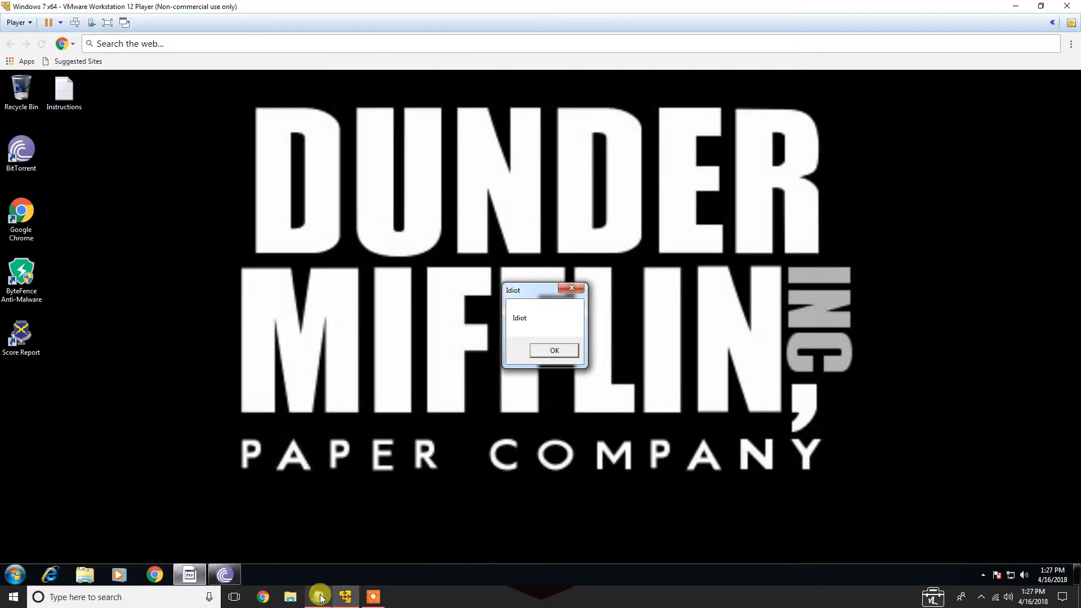
Open Control Panel's User Accounts and go to the page for managing other accounts
left_click(10, 572)
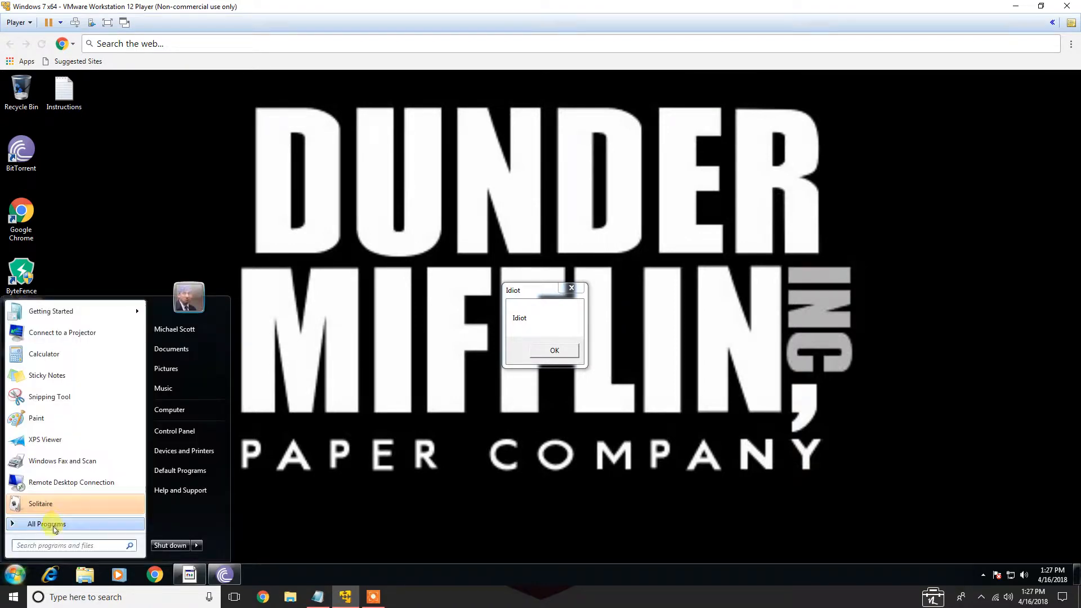
left_click(183, 431)
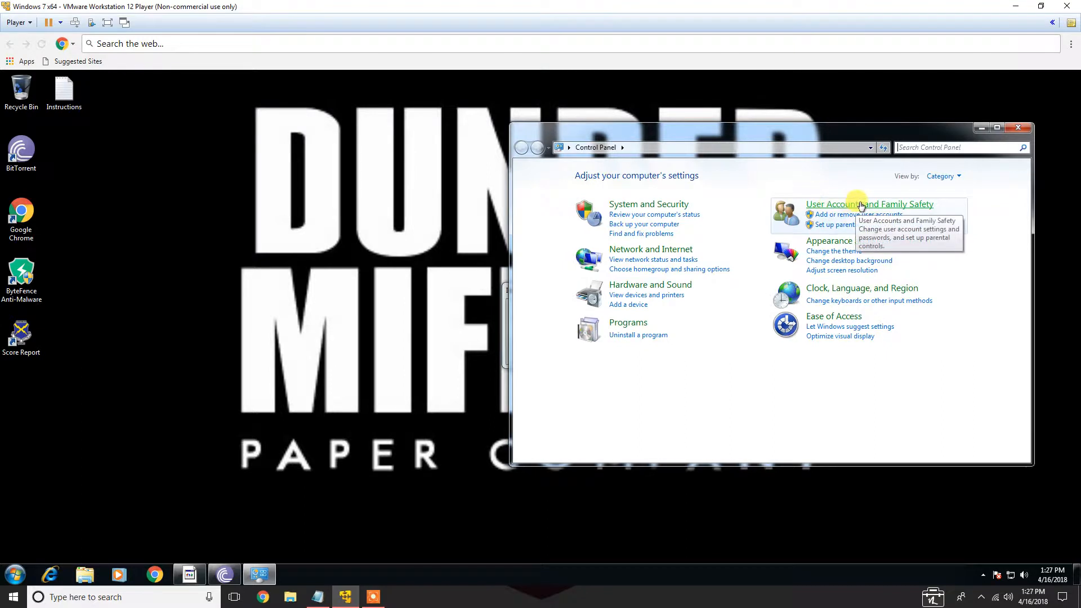
left_click(839, 205)
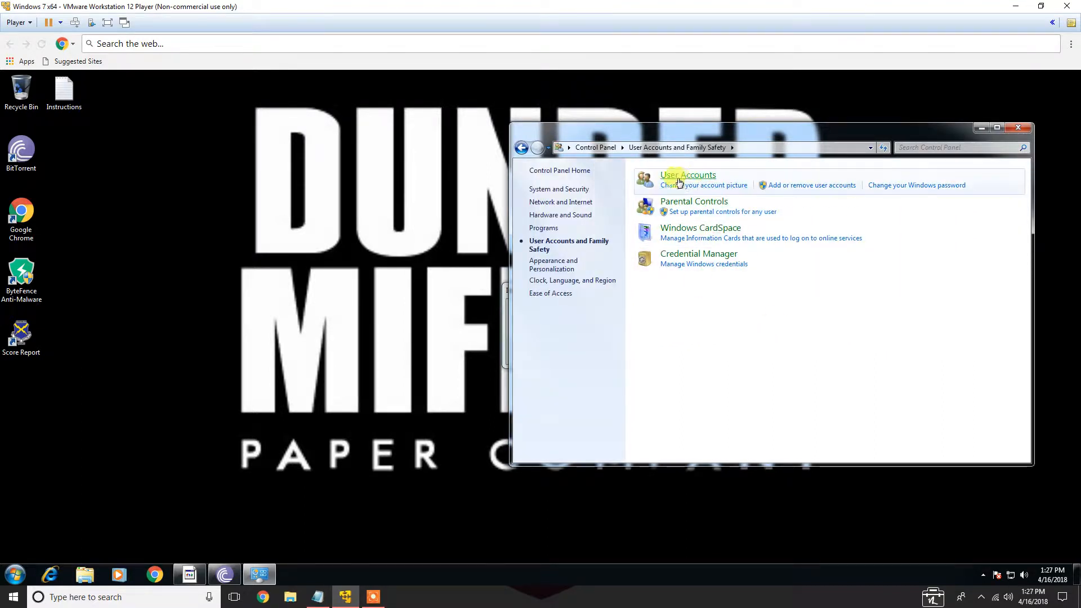
left_click(697, 178)
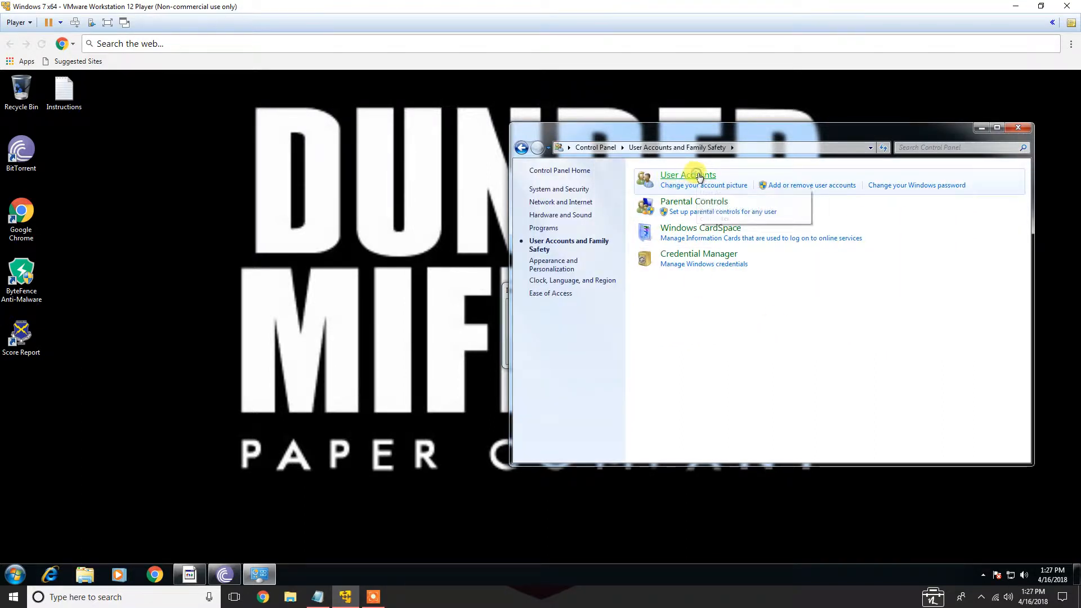
left_click_drag(756, 130, 470, 133)
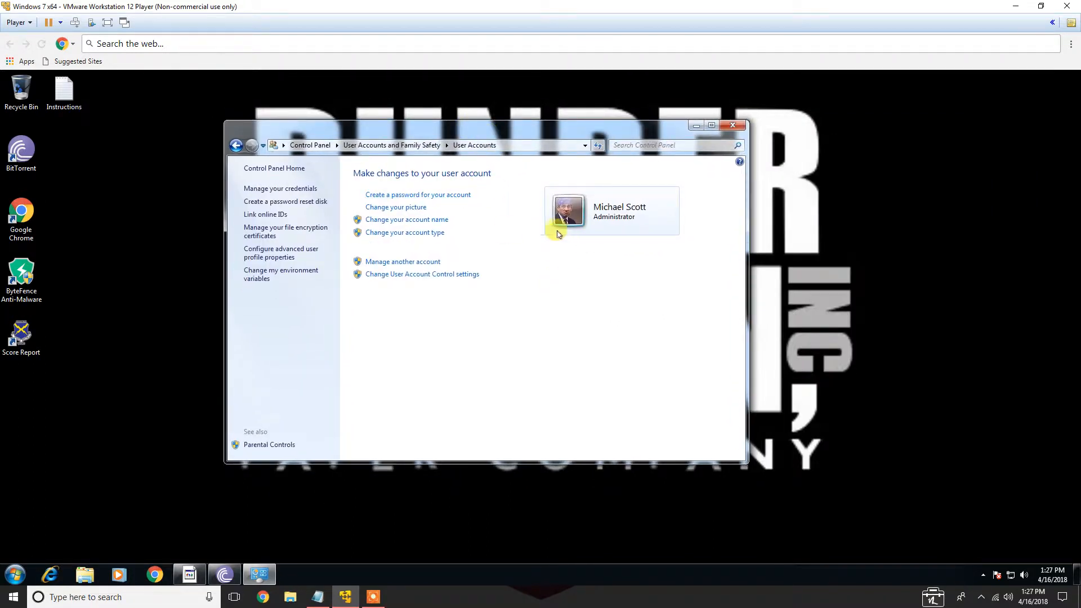
left_click(386, 263)
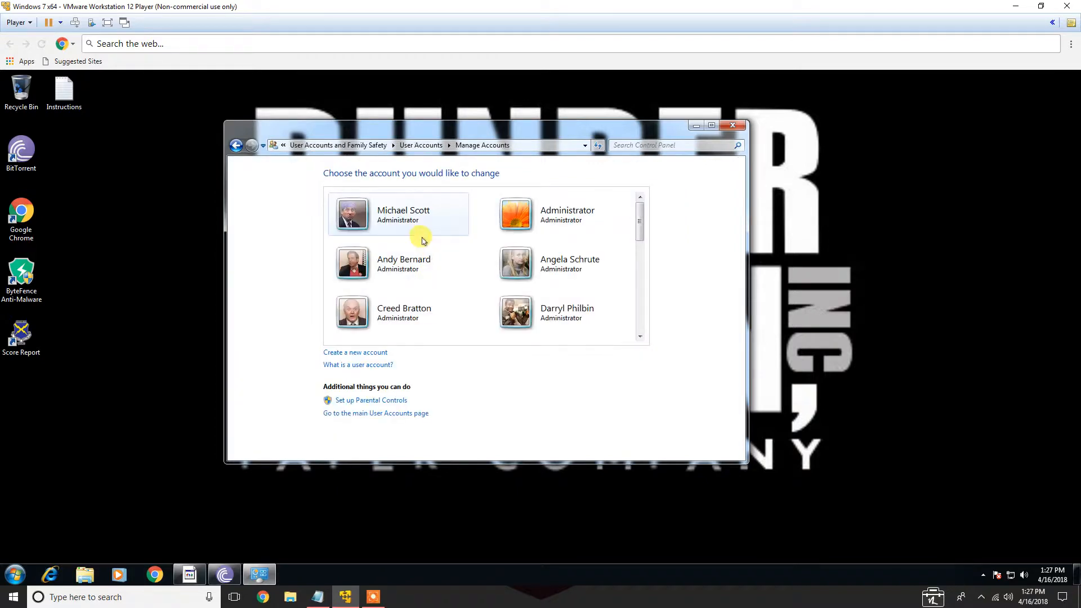
Reopen the Instructions file to recheck the authorized administrators, then close it
double_click(63, 91)
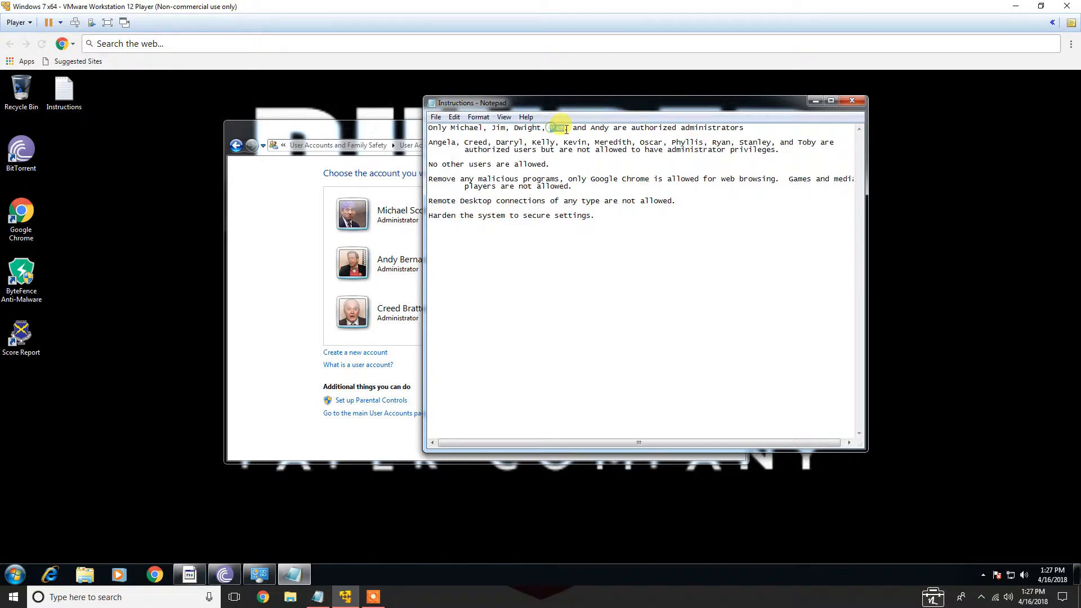
left_click(852, 101)
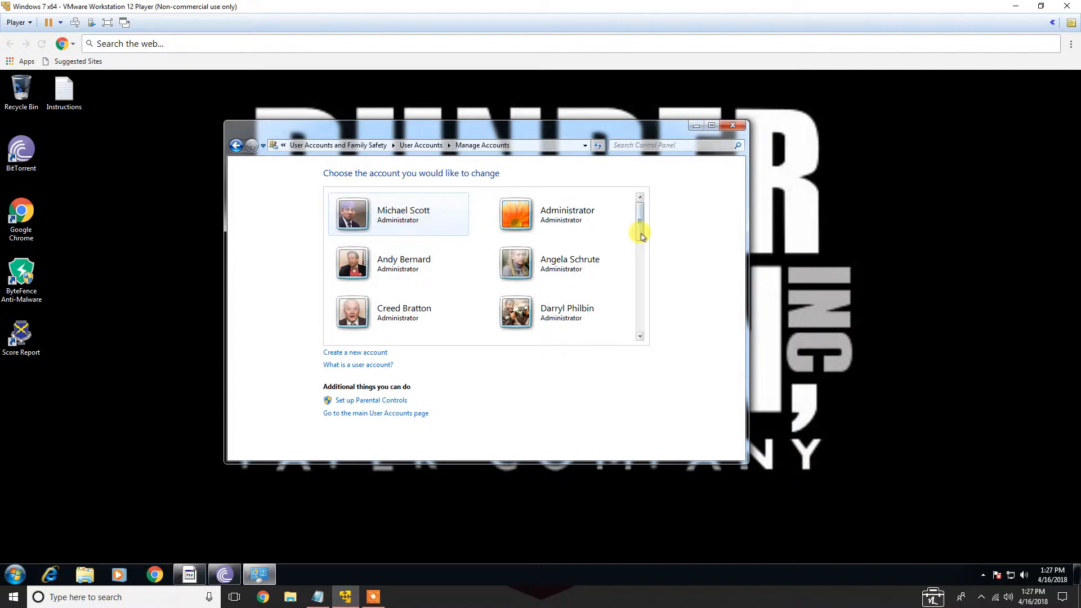
mouse_move(640, 227)
left_mouse_down()
mouse_move(642, 264)
mouse_move(642, 225)
left_mouse_up()
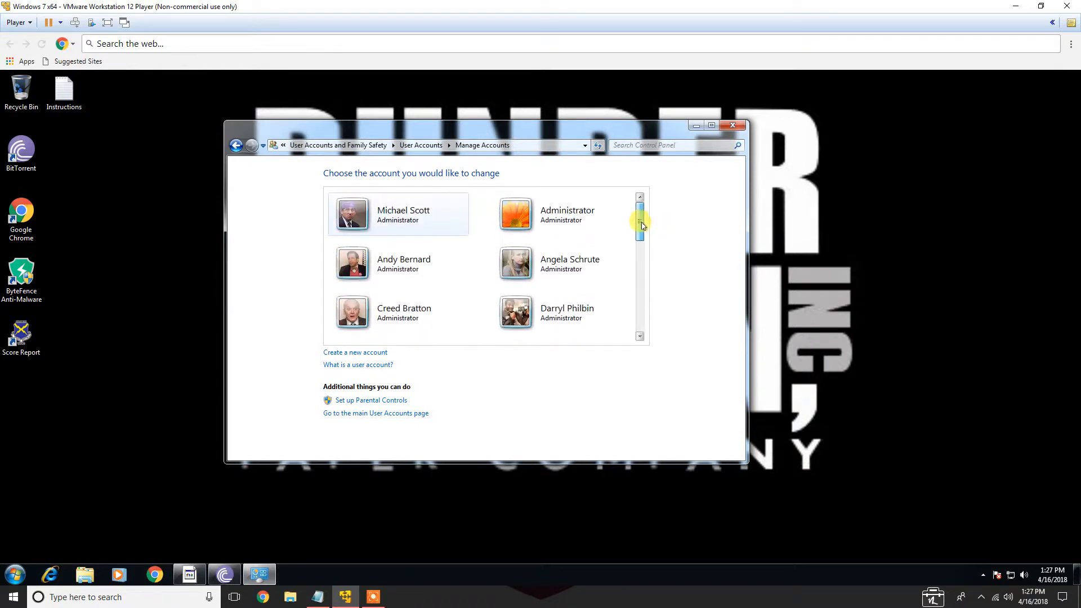
left_click(585, 265)
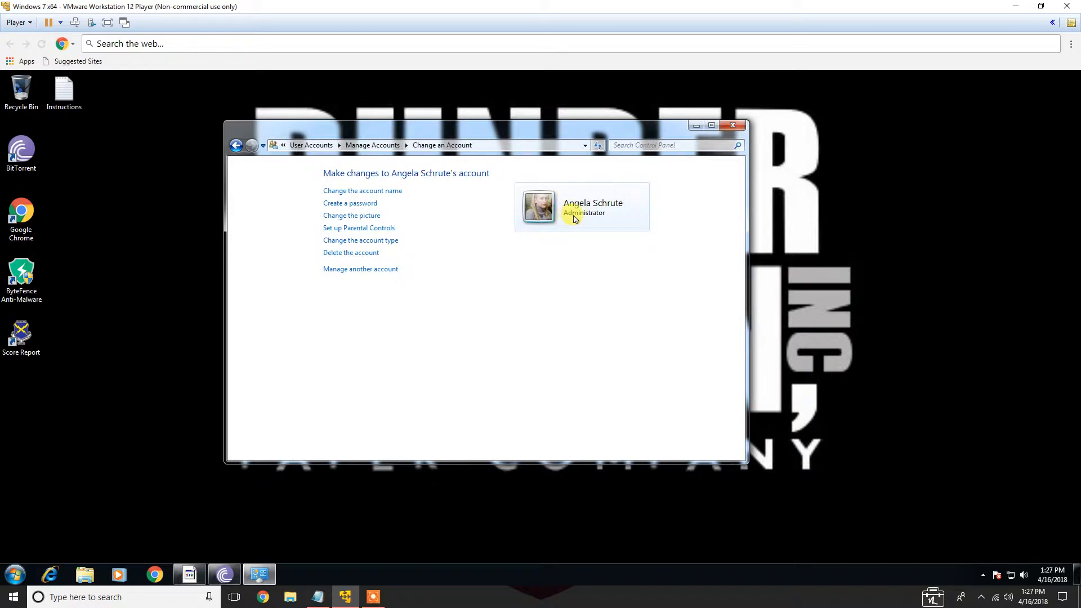
left_click(364, 242)
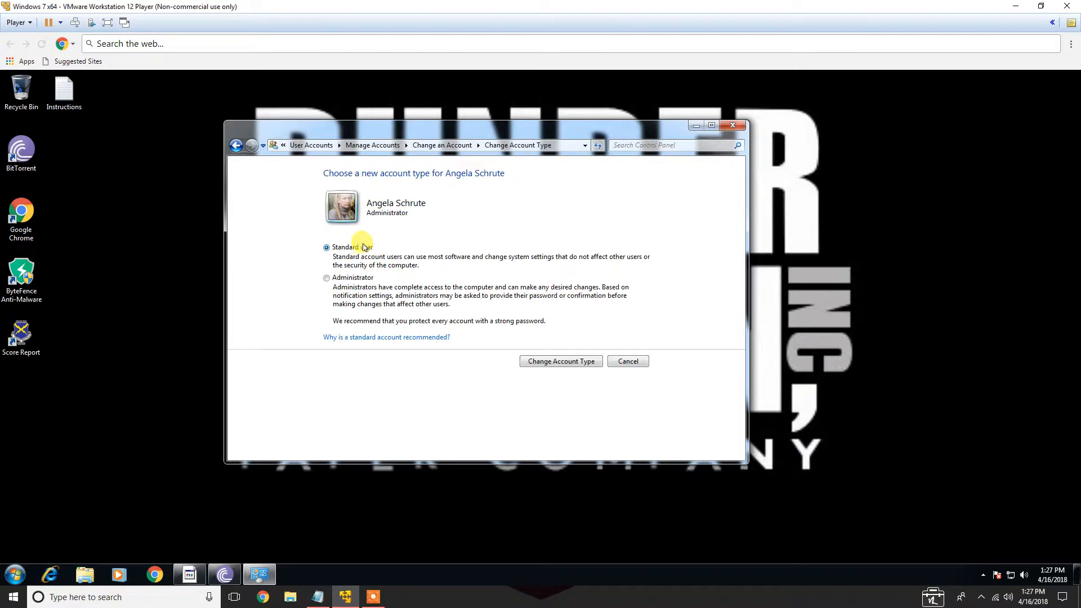
left_click(348, 278)
left_click(355, 248)
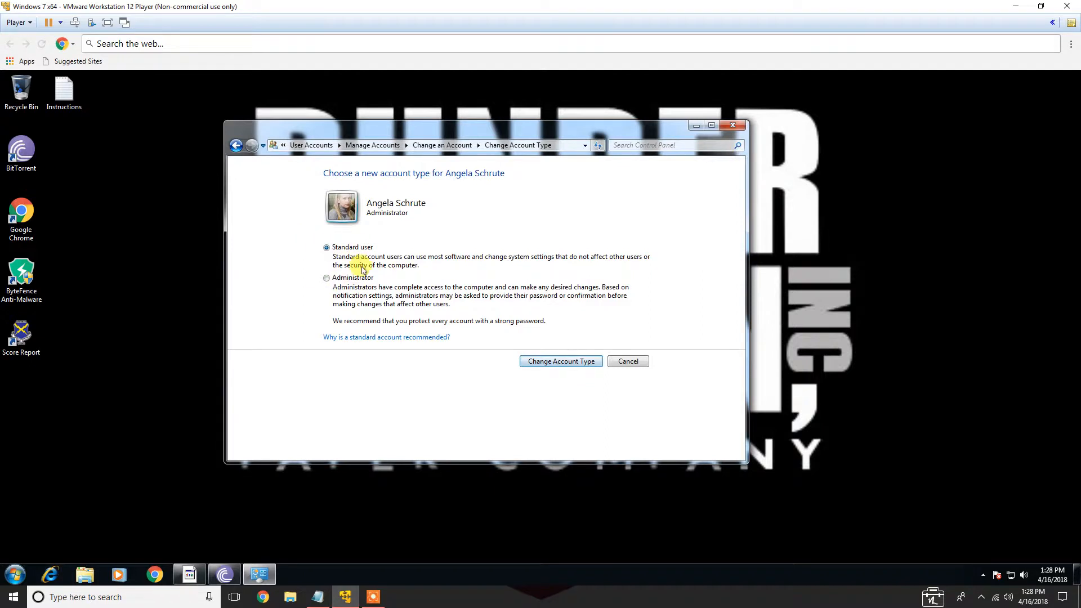
left_click(563, 362)
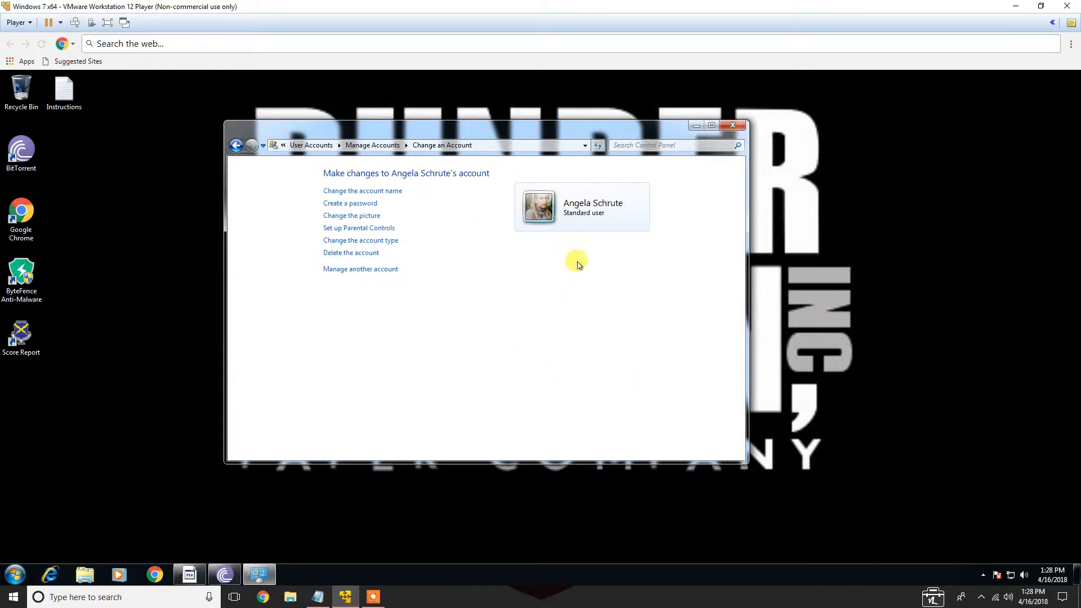
left_click(363, 269)
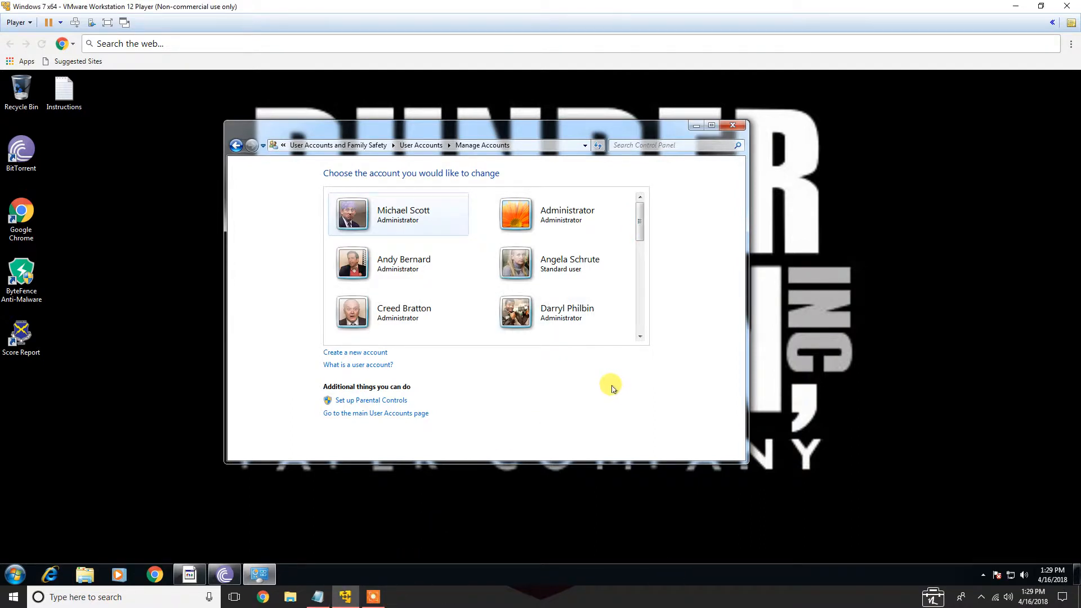
left_click(583, 268)
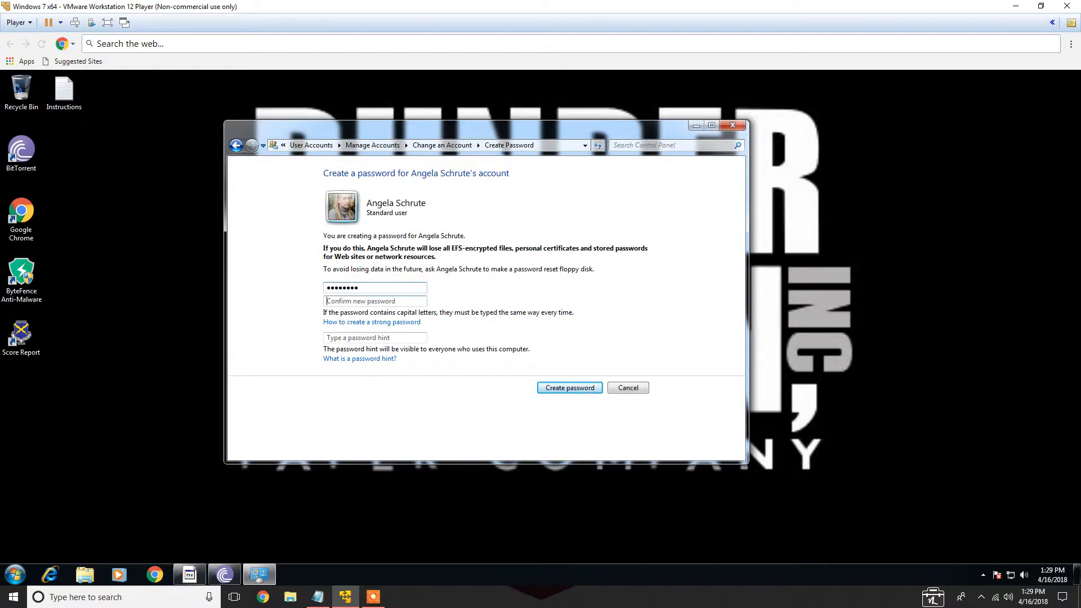
key("Return")
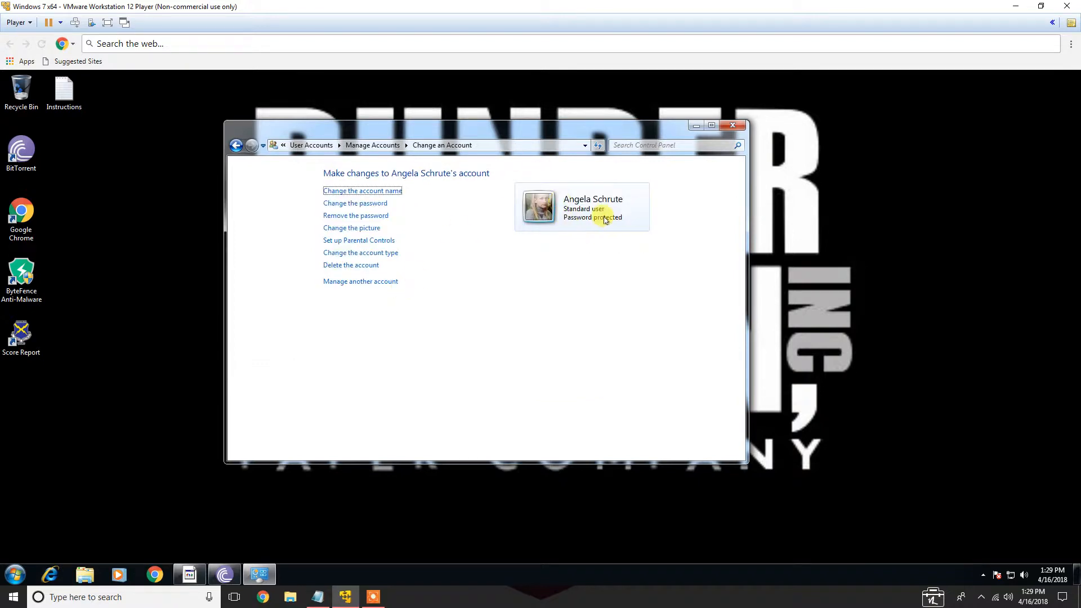
Switch user to view Angela Schrute's sign-in screen, then return to the Michael Scott session
left_click(15, 575)
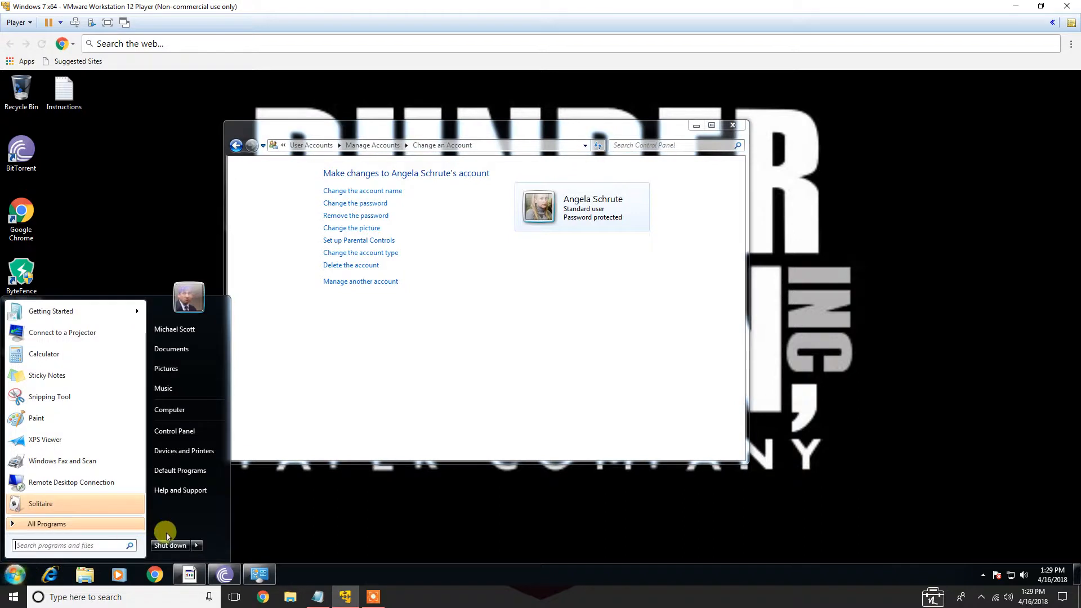
left_click(196, 549)
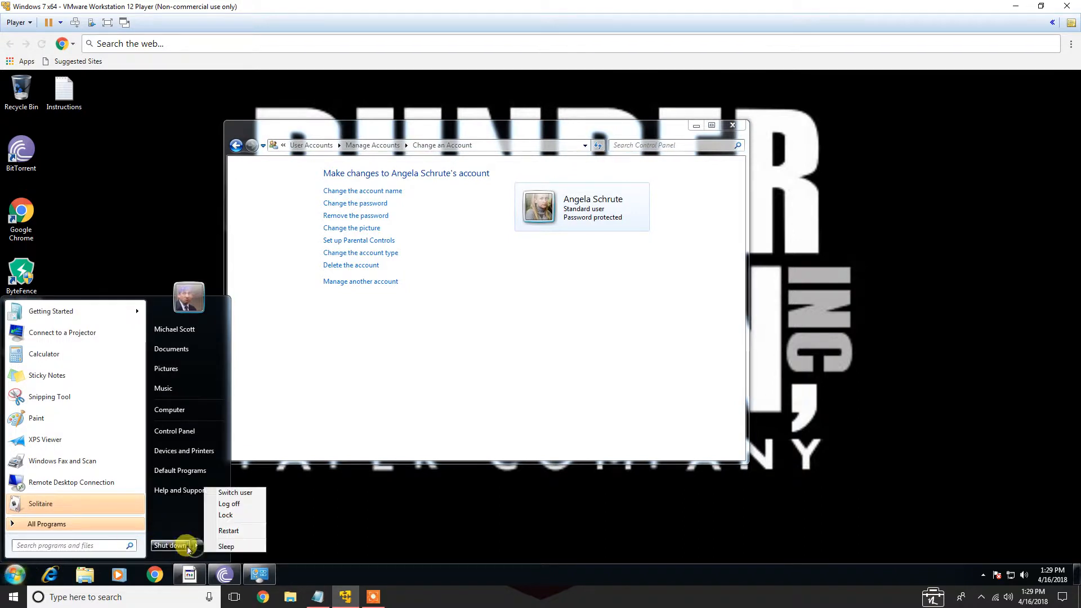
left_click(229, 494)
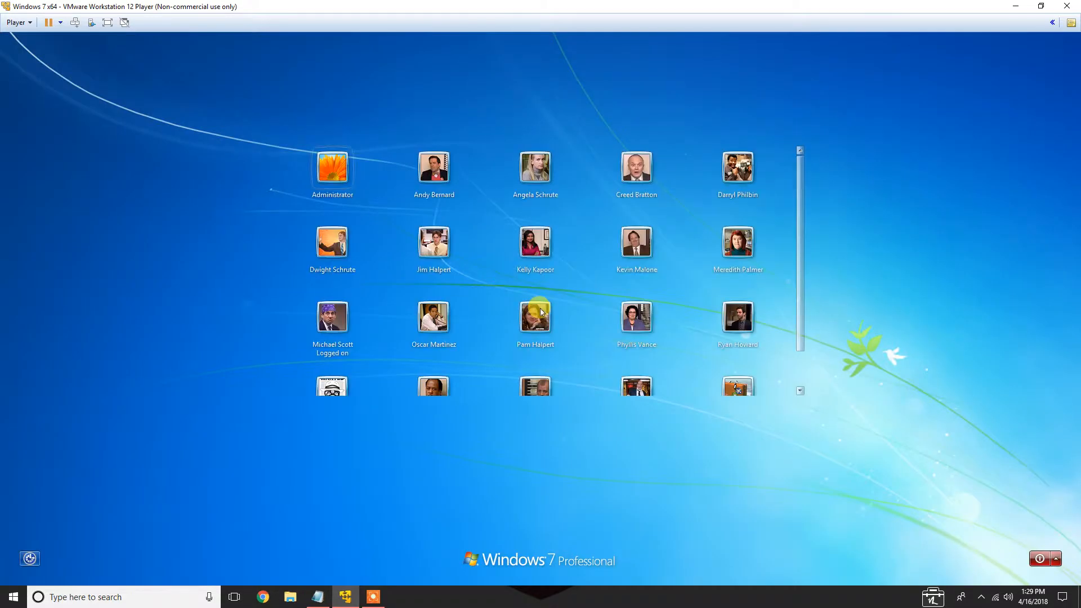
left_click(532, 166)
left_click(536, 367)
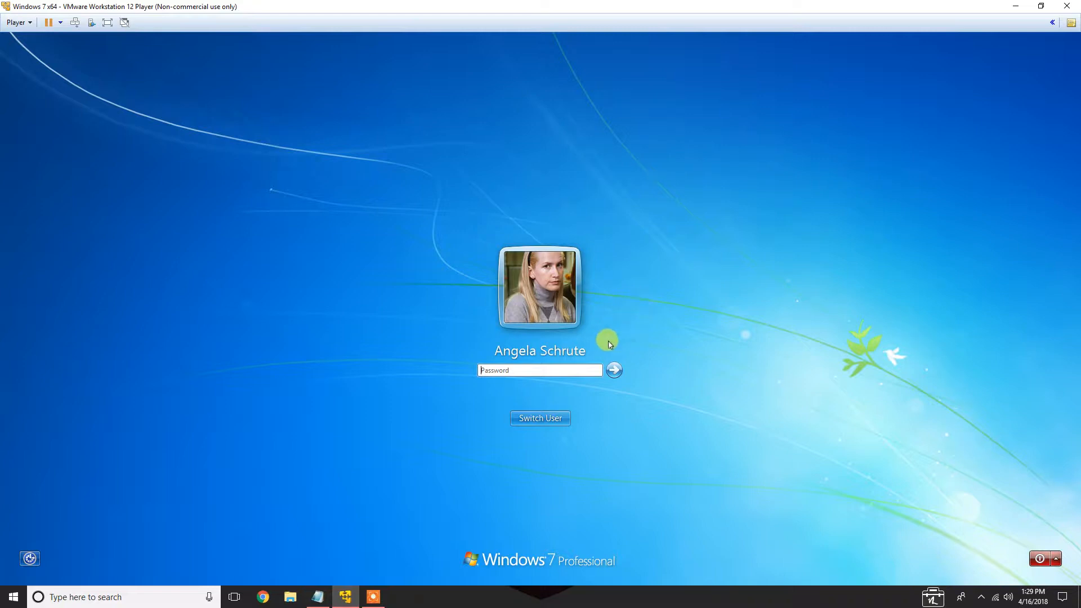
left_click(552, 416)
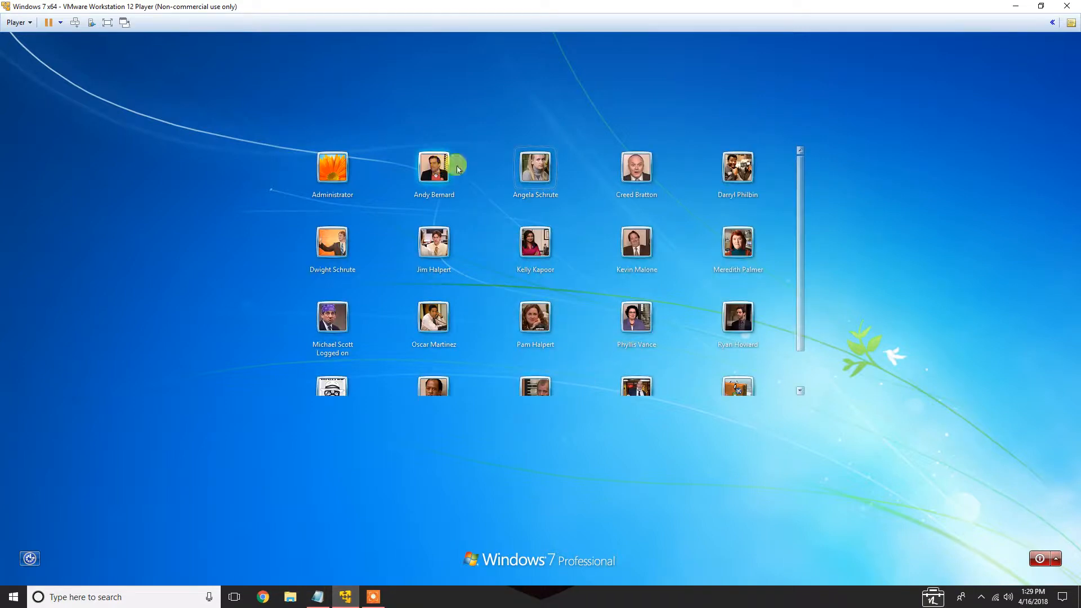
scroll(447, 261, "down", 2)
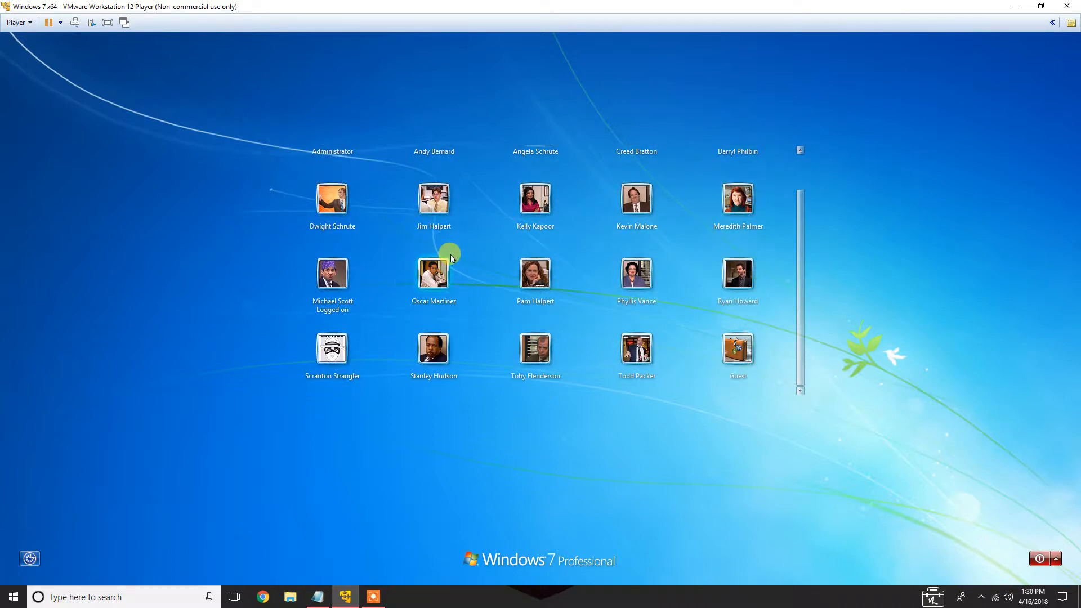
left_click(340, 271)
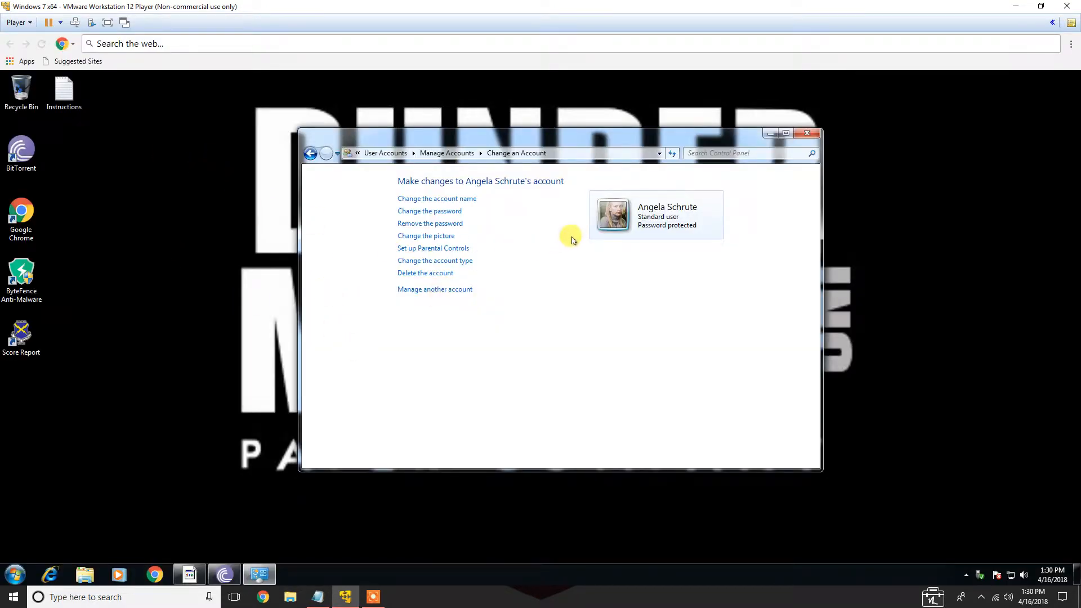
Open the Score Report to check the current score, then close it
double_click(21, 327)
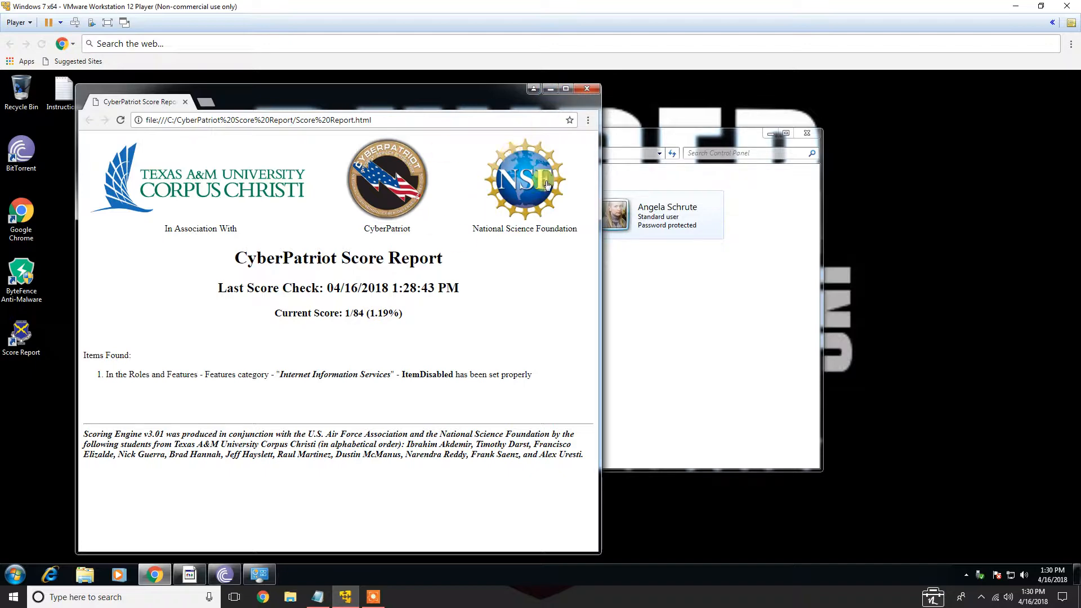
left_click(551, 91)
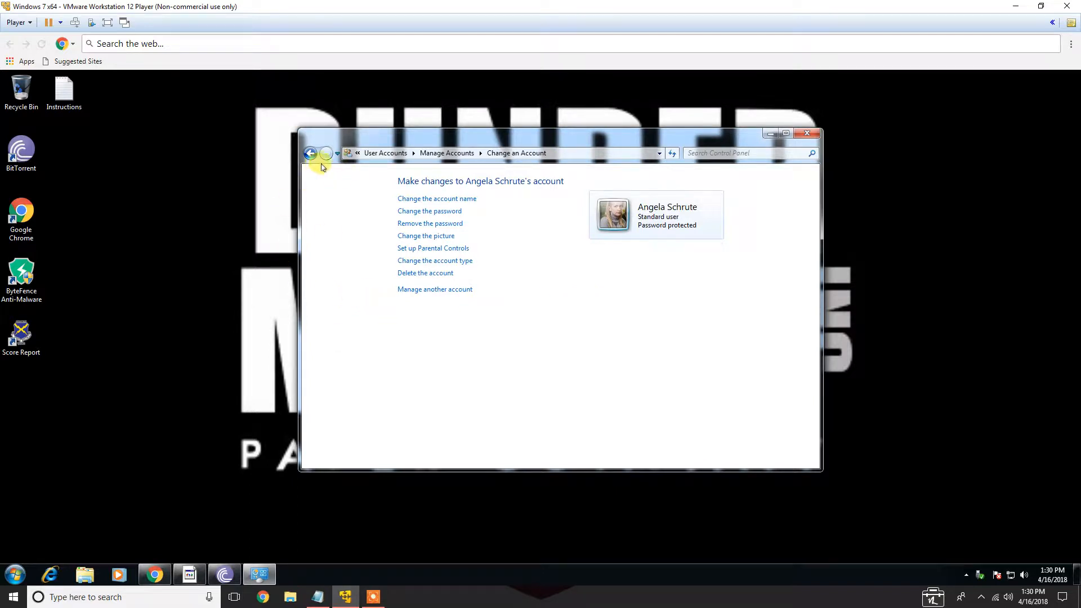
Close the User Accounts window and review the User Accounts tasks in the attack plan notes
left_click(807, 133)
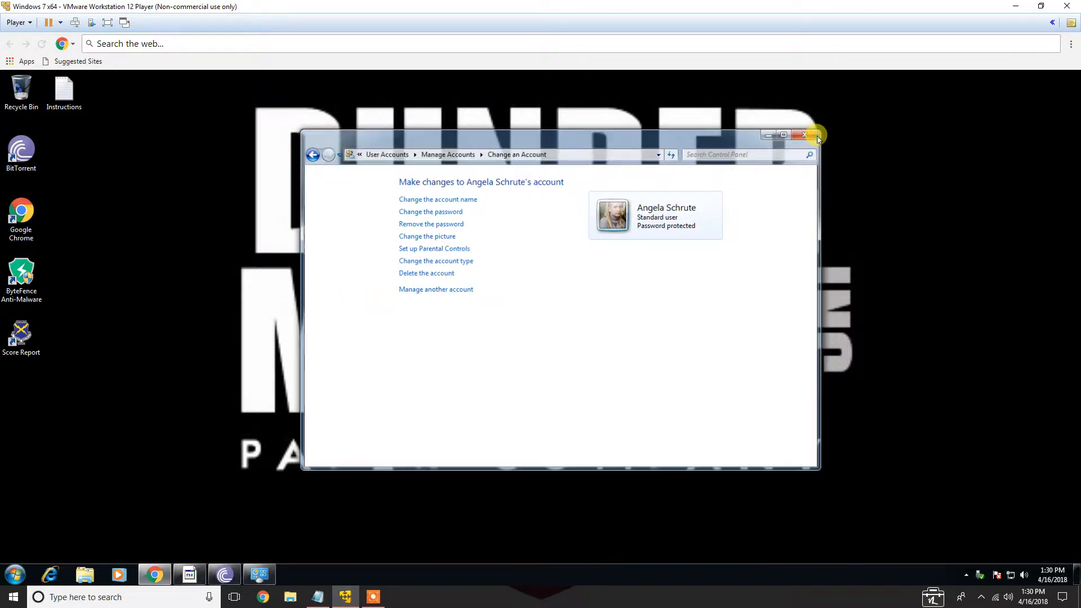
left_click(318, 597)
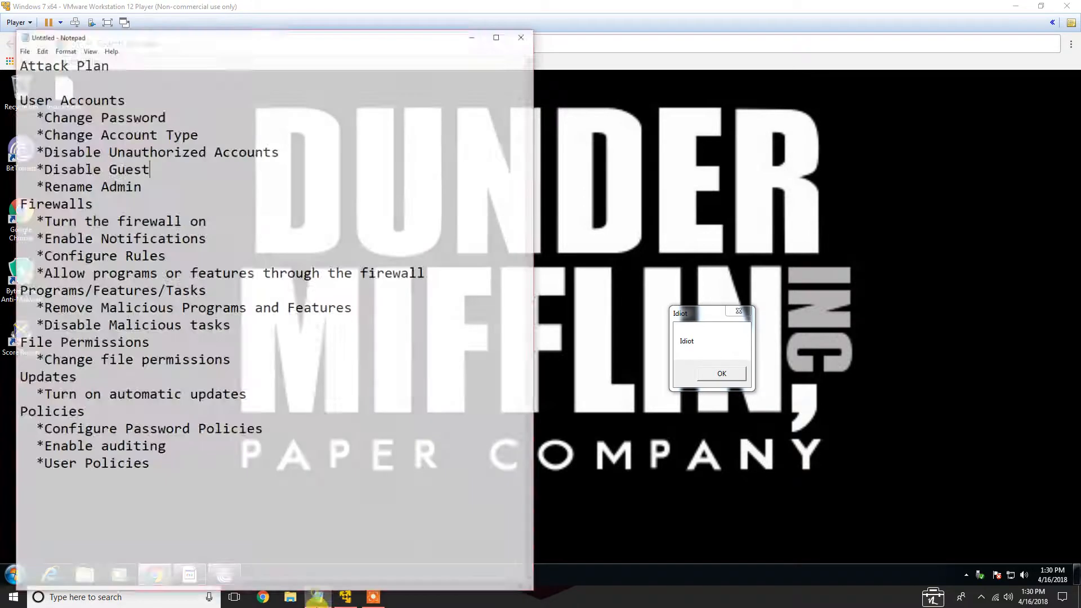
left_click_drag(29, 92, 161, 92)
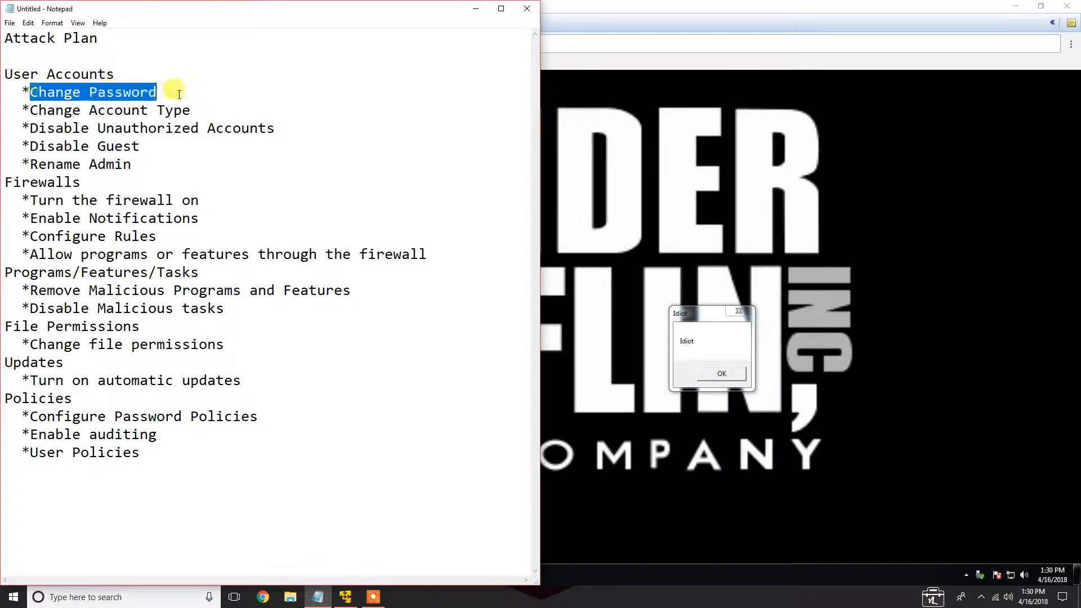
left_click_drag(30, 111, 190, 111)
left_click(109, 114)
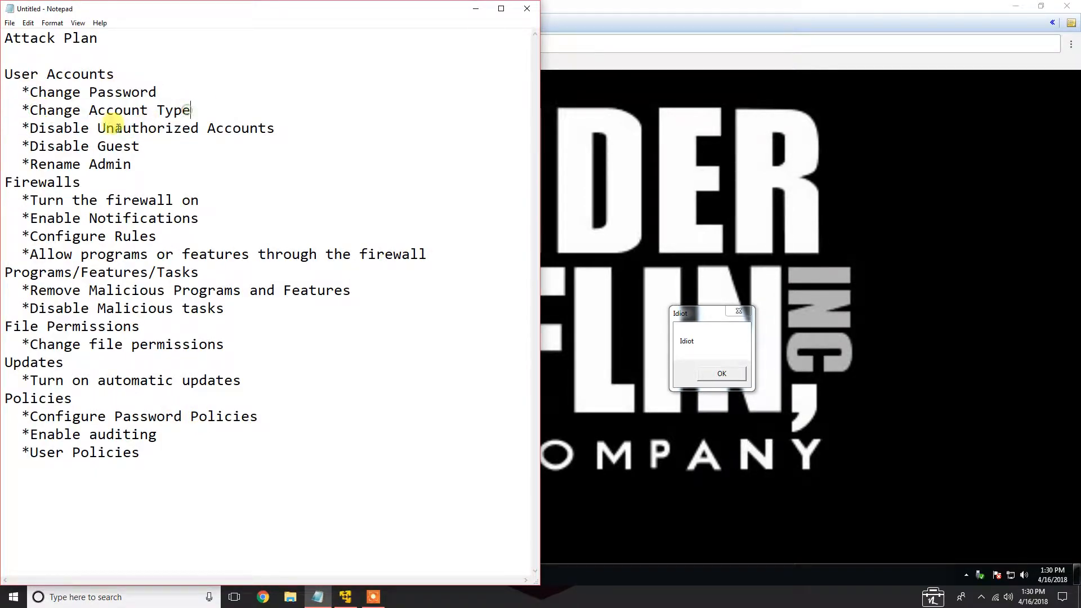
left_click_drag(31, 129, 278, 130)
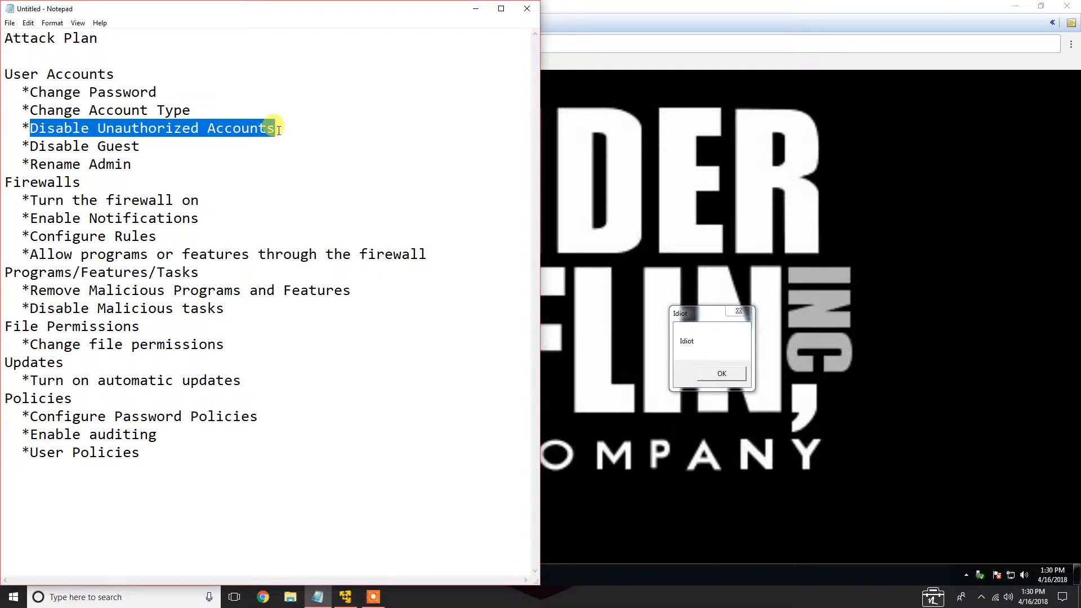
left_click(475, 9)
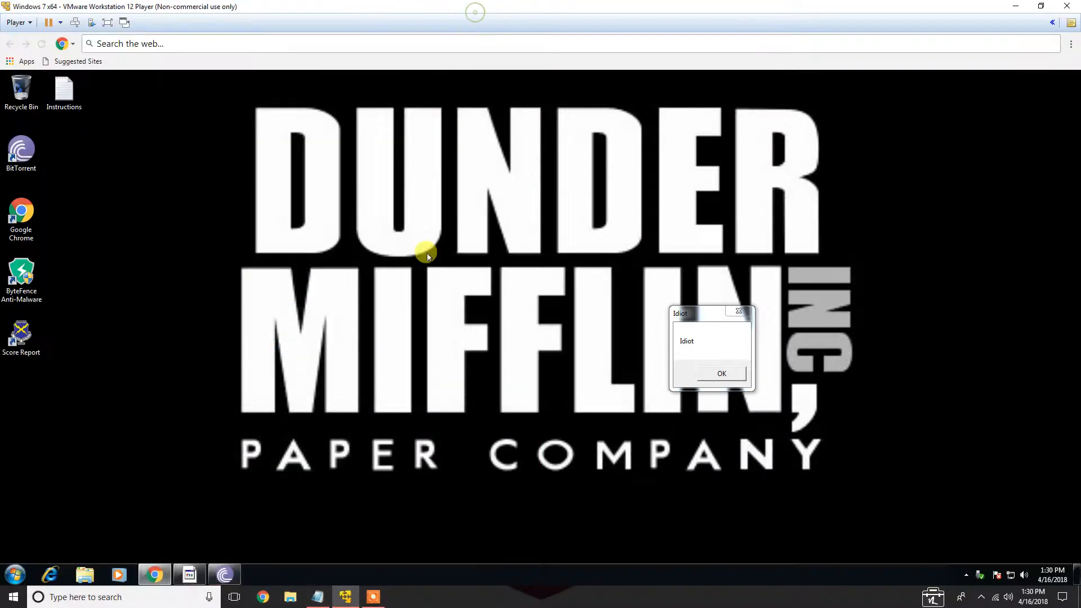
Open the Instructions file on the desktop to review the authorized users and administrators, then close it
double_click(64, 90)
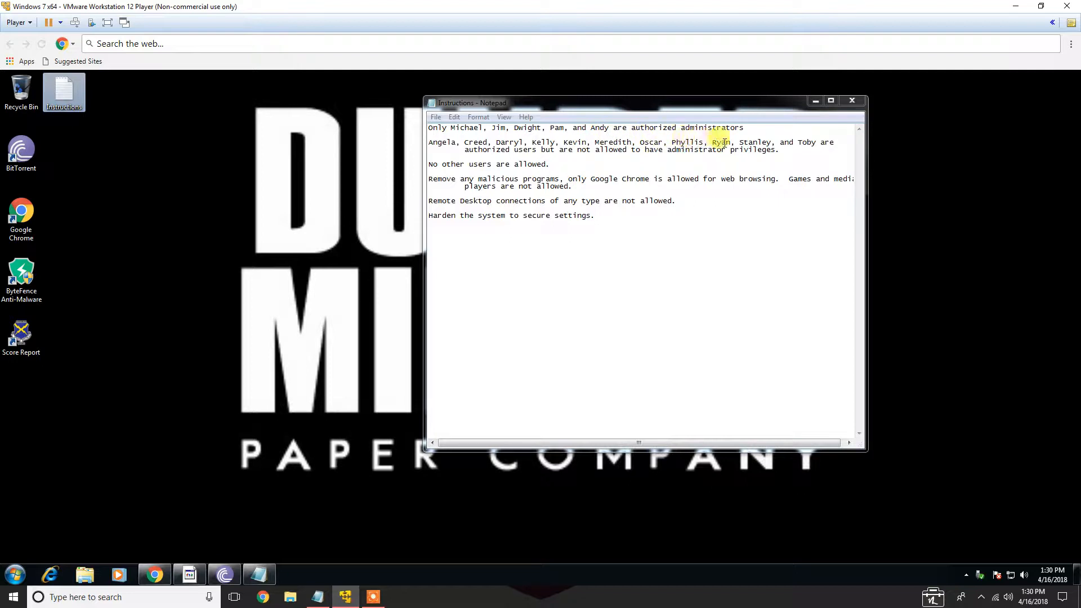
left_click(852, 101)
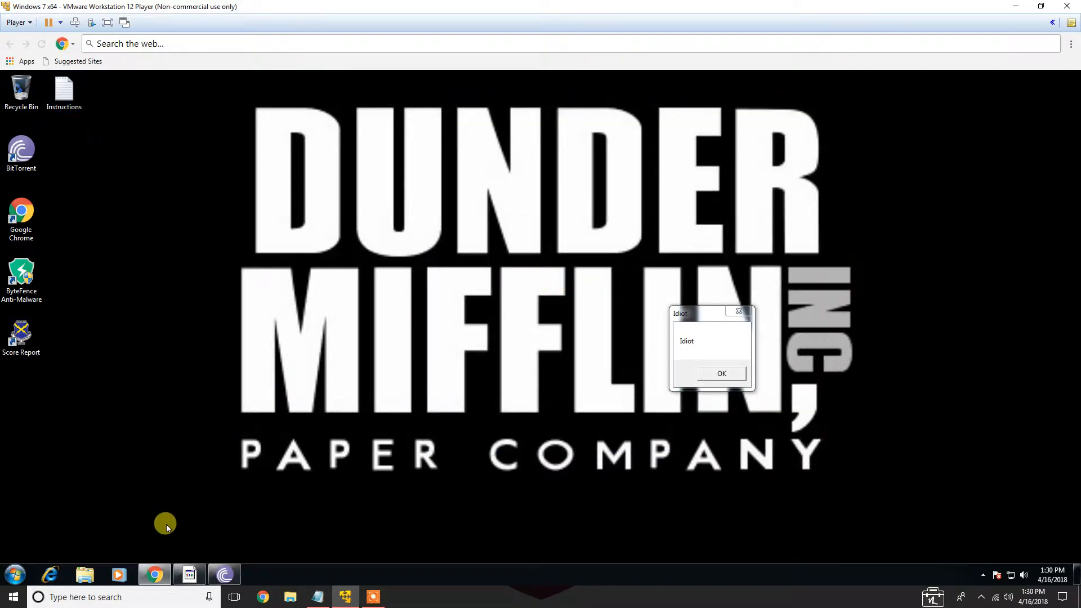
left_click(20, 568)
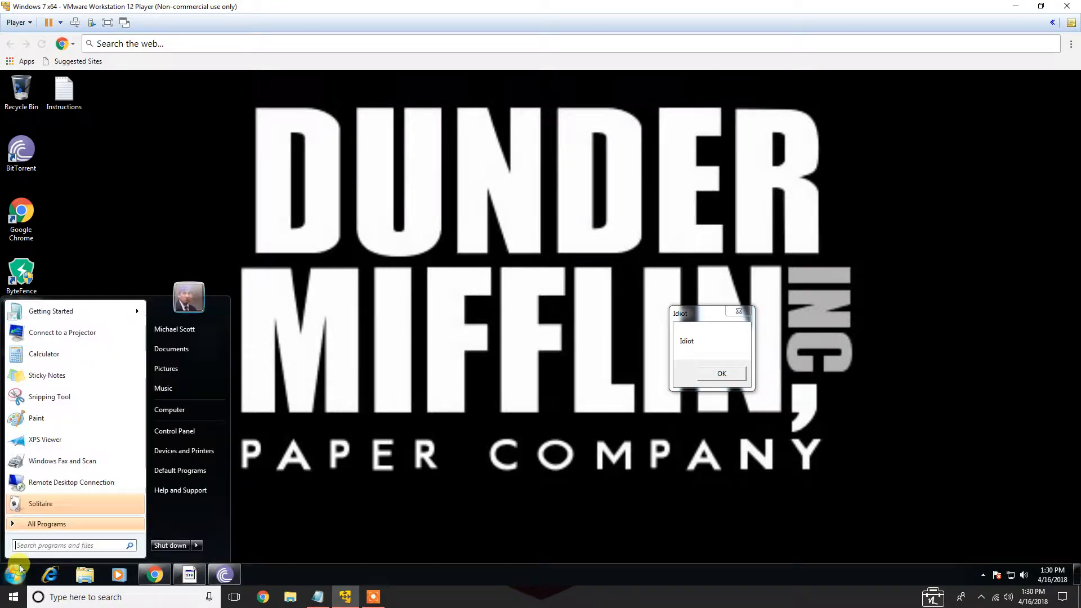
left_click(174, 431)
left_click(548, 204)
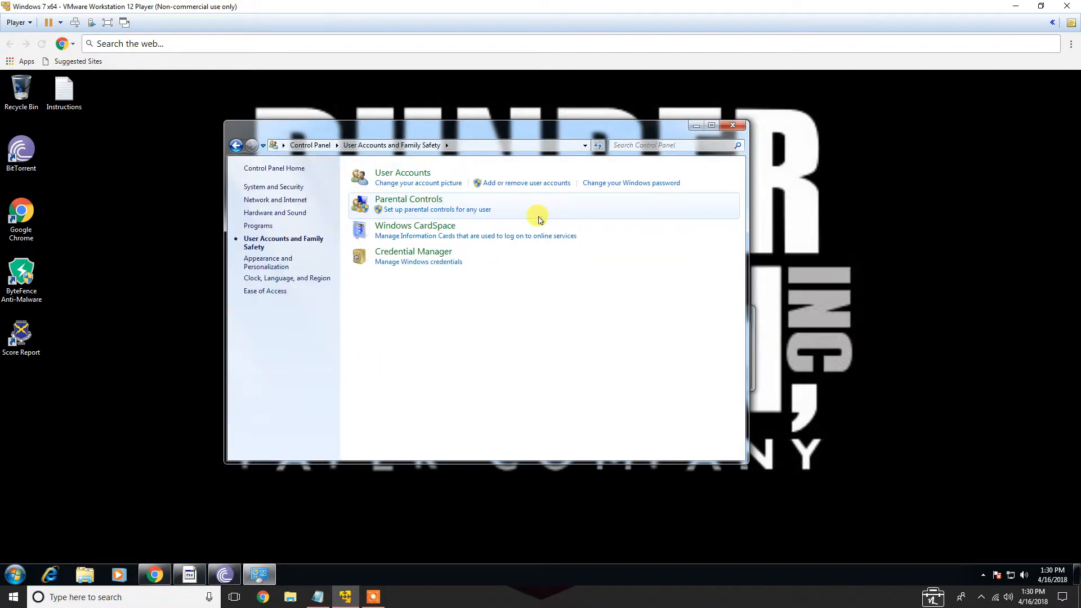
left_click(416, 190)
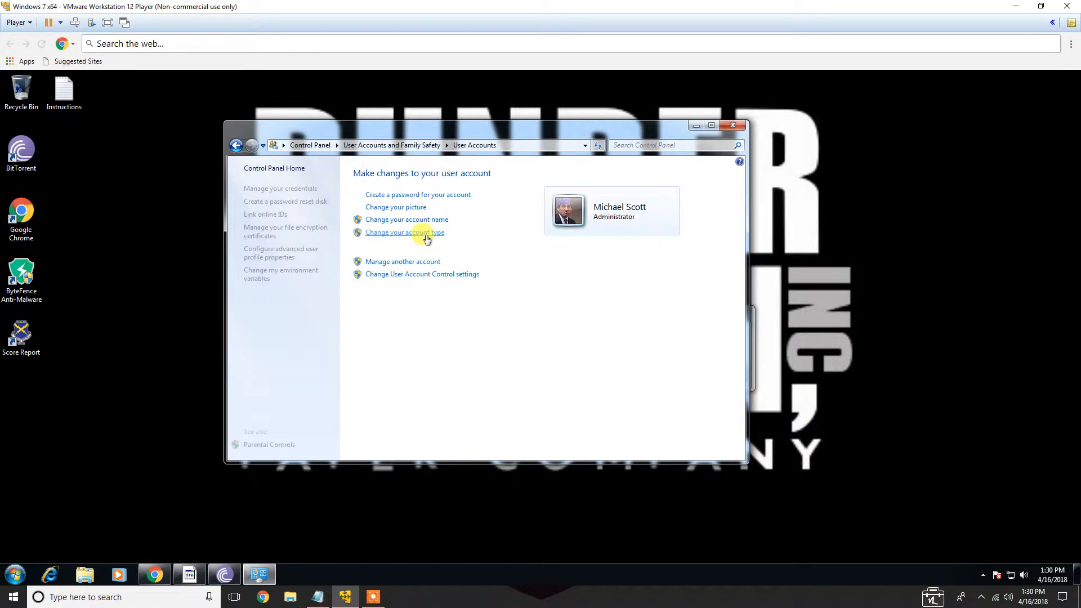
left_click(415, 261)
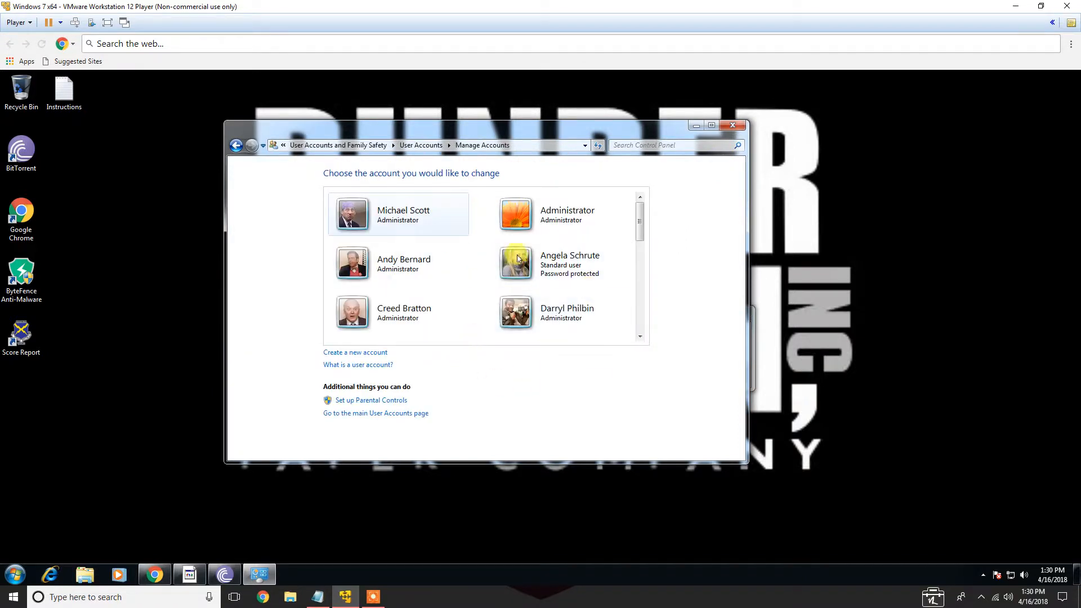
left_click_drag(635, 212, 640, 292)
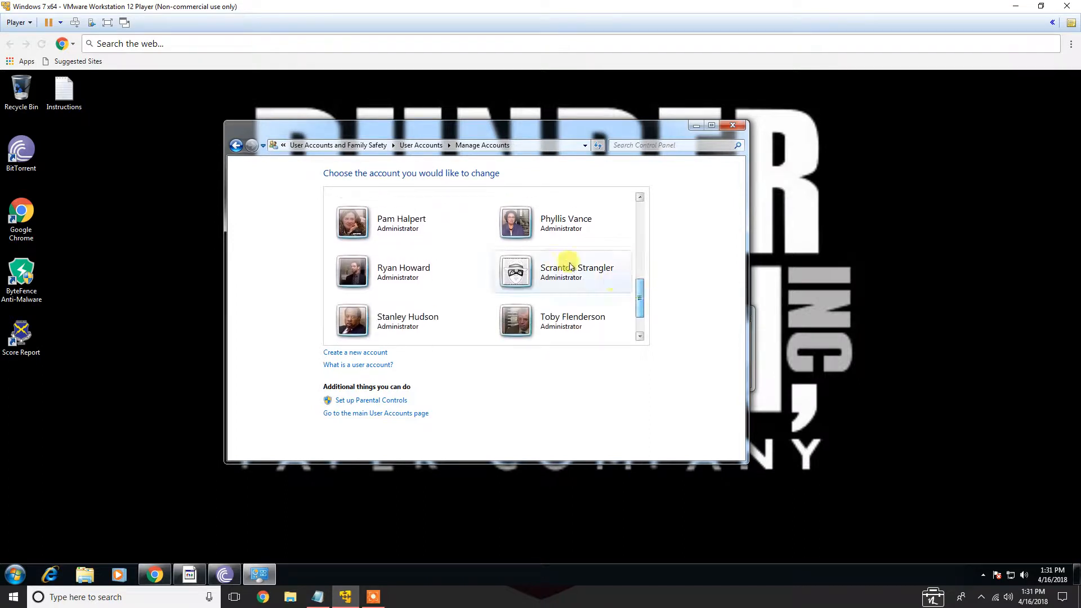
scroll(551, 291, "down", 1)
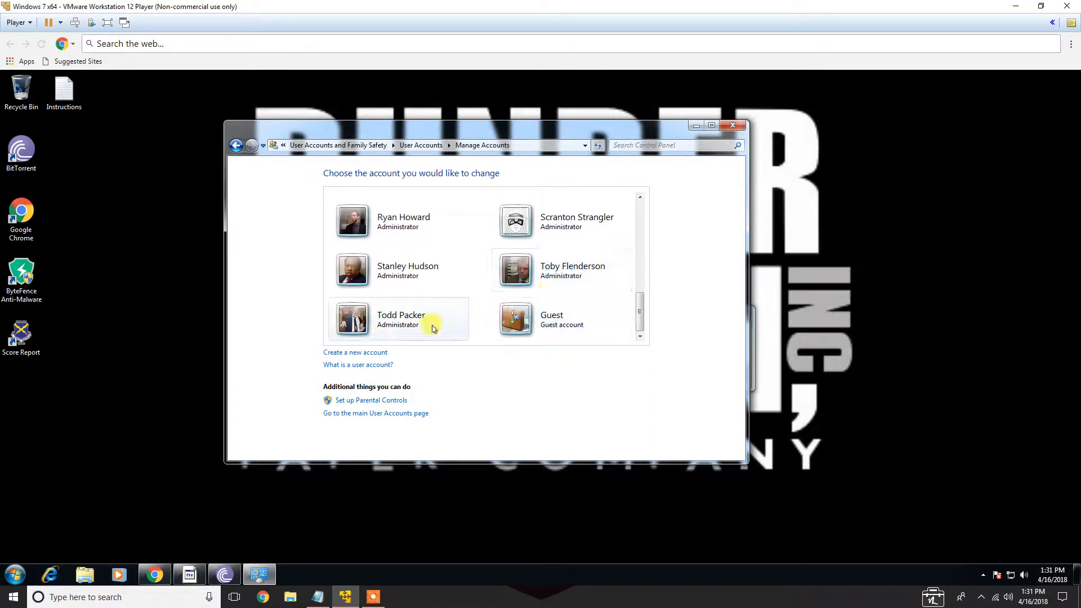
left_click(564, 224)
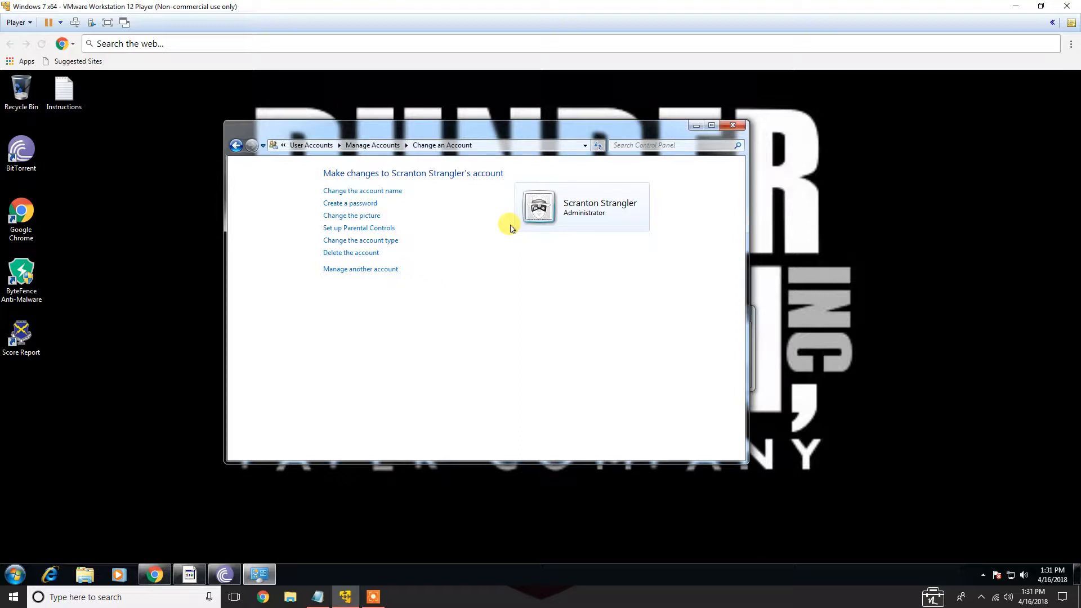
left_click(394, 241)
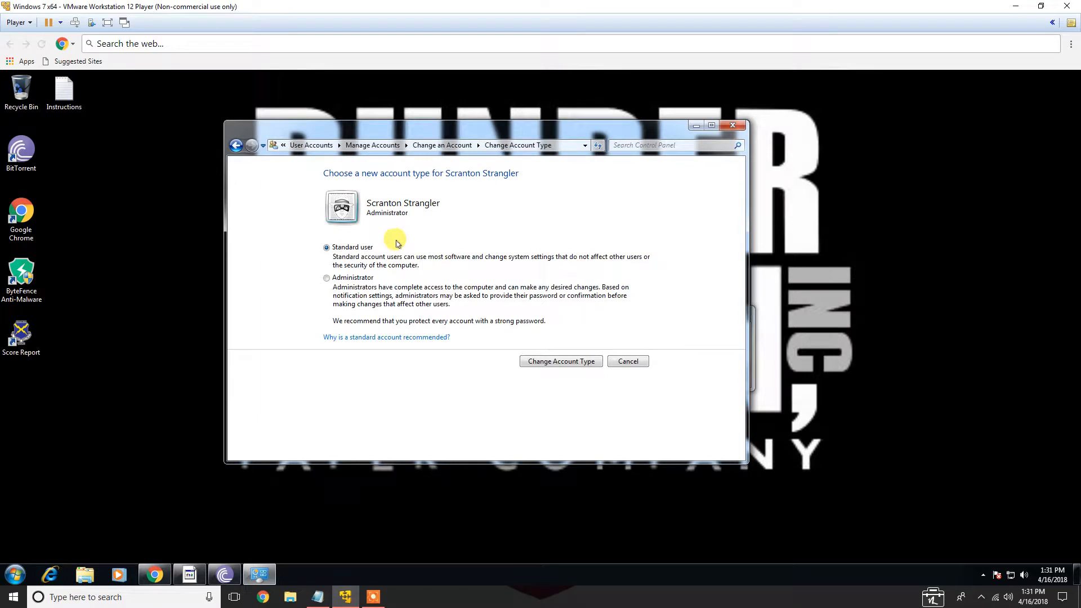
left_click(538, 362)
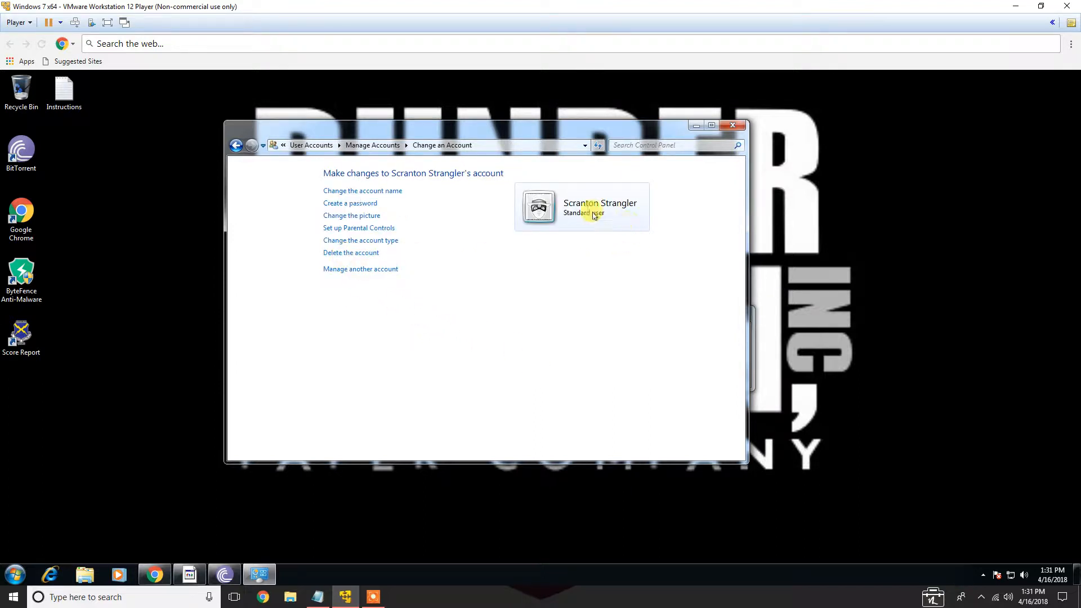
left_click(237, 146)
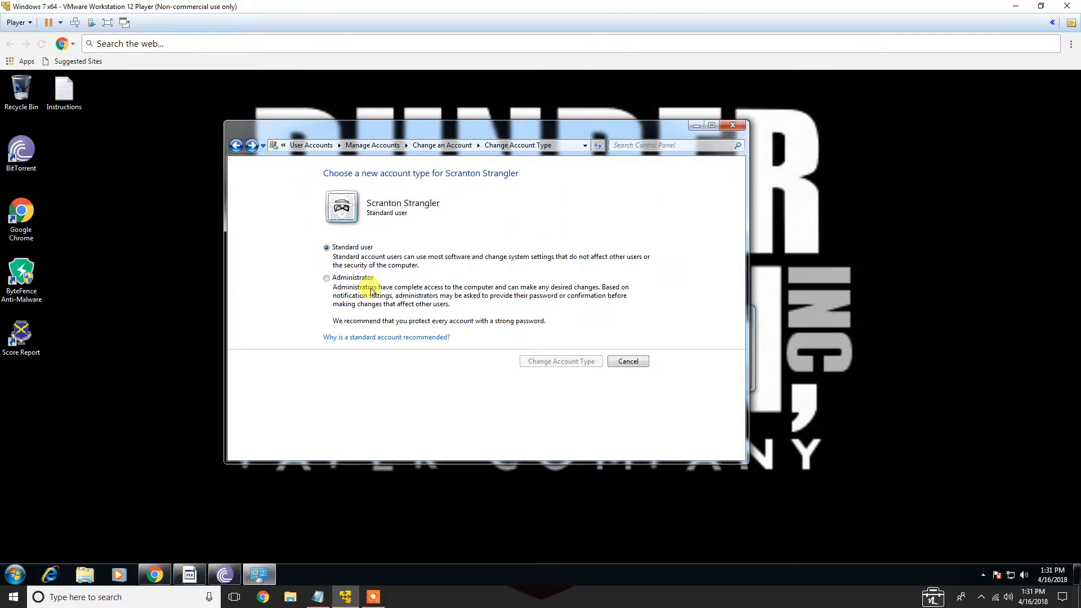
left_click(625, 360)
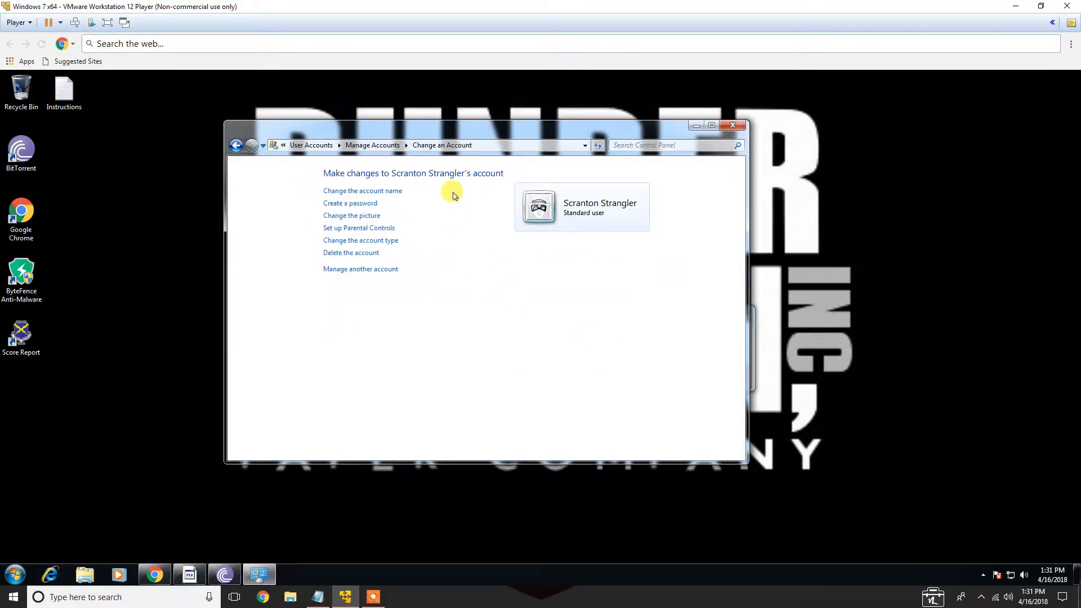
left_click(377, 146)
scroll(432, 269, "down", 1)
scroll(439, 269, "down", 5)
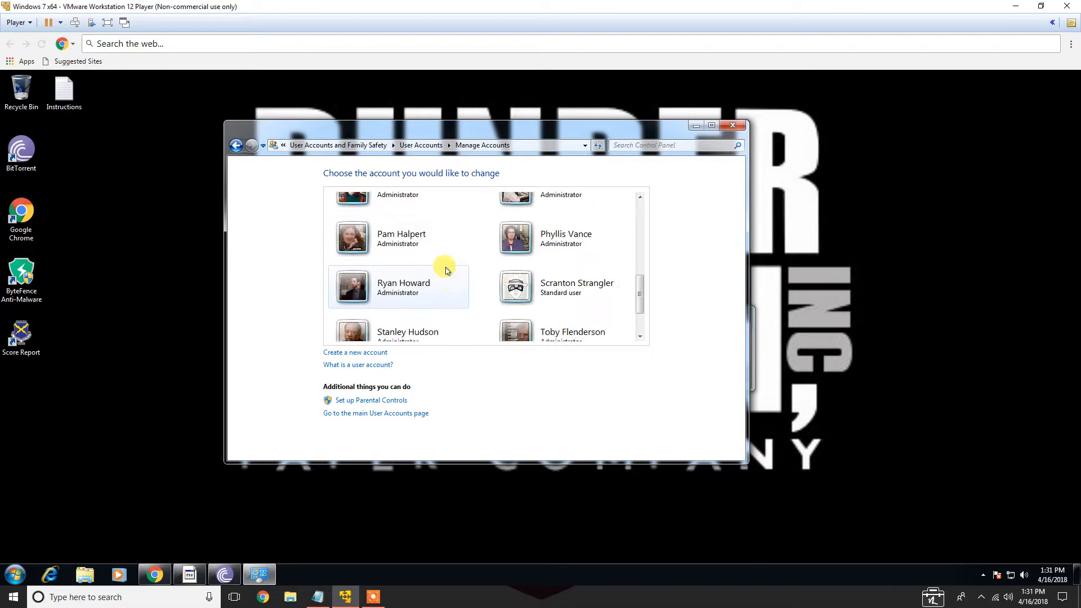
left_click(415, 314)
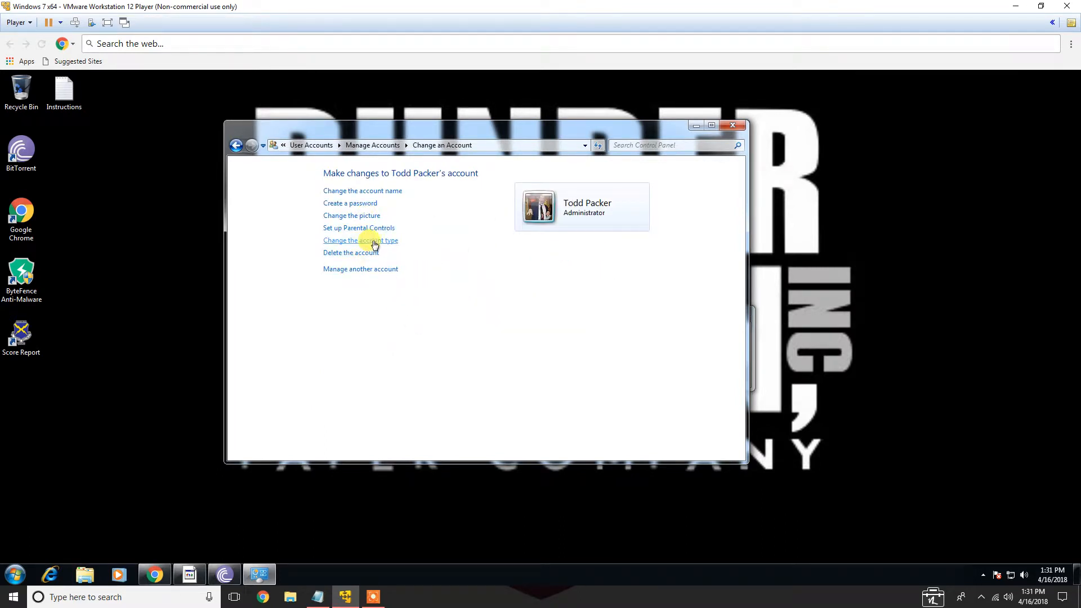
left_click(374, 244)
left_click(346, 244)
left_click(555, 360)
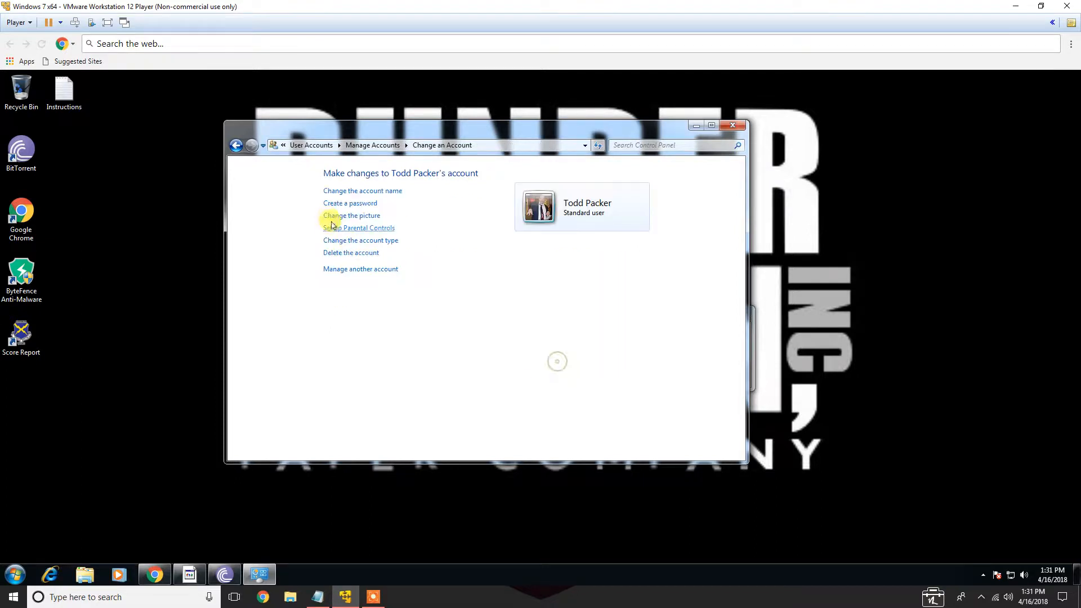
left_click(350, 203)
type("••")
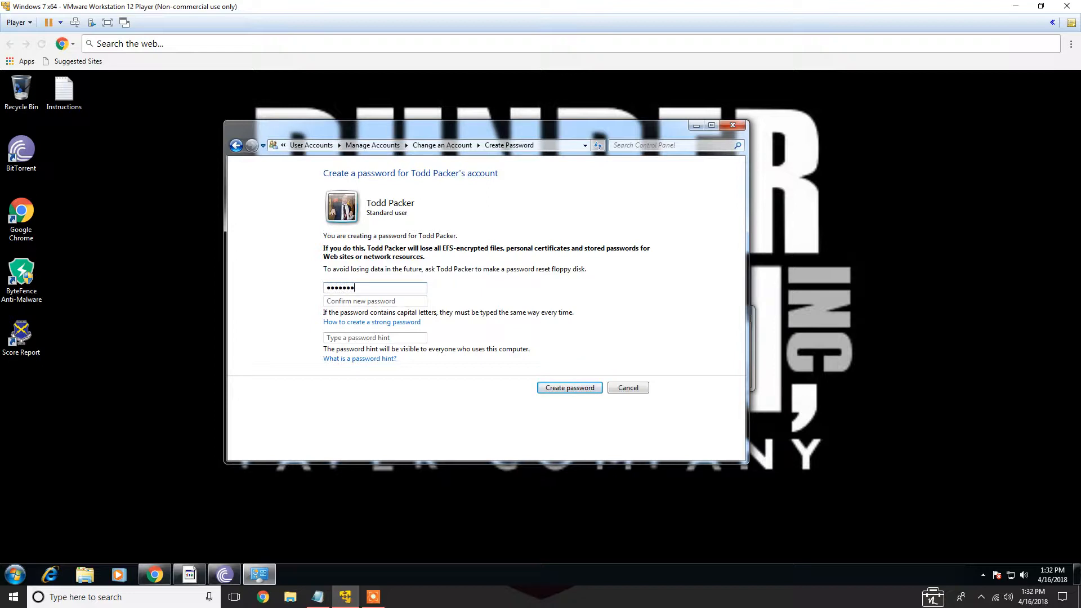
type("P@s")
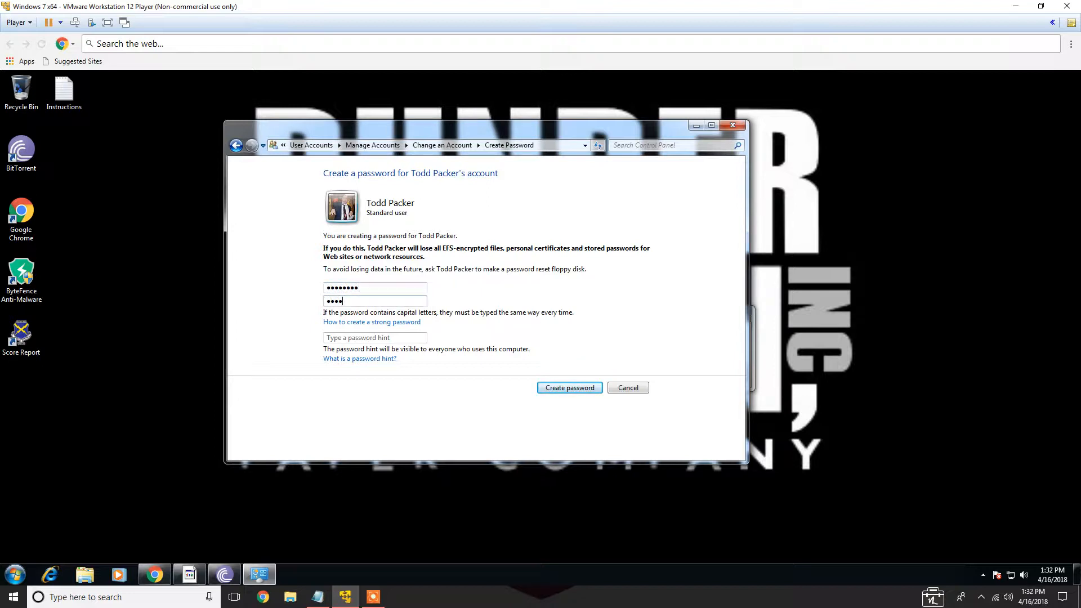
left_click(558, 388)
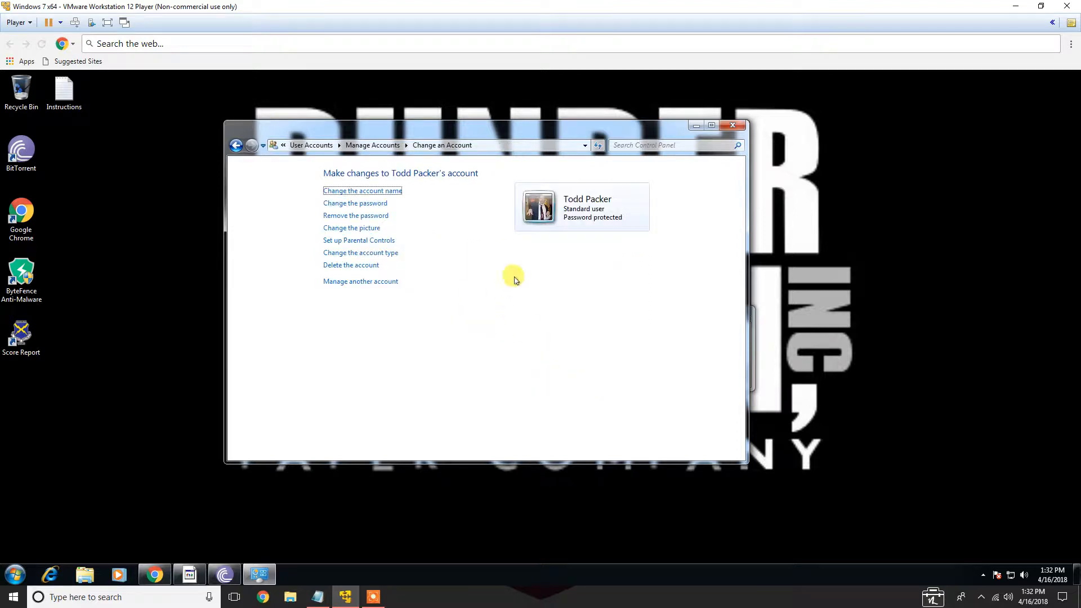
left_click(381, 282)
scroll(444, 289, "down", 8)
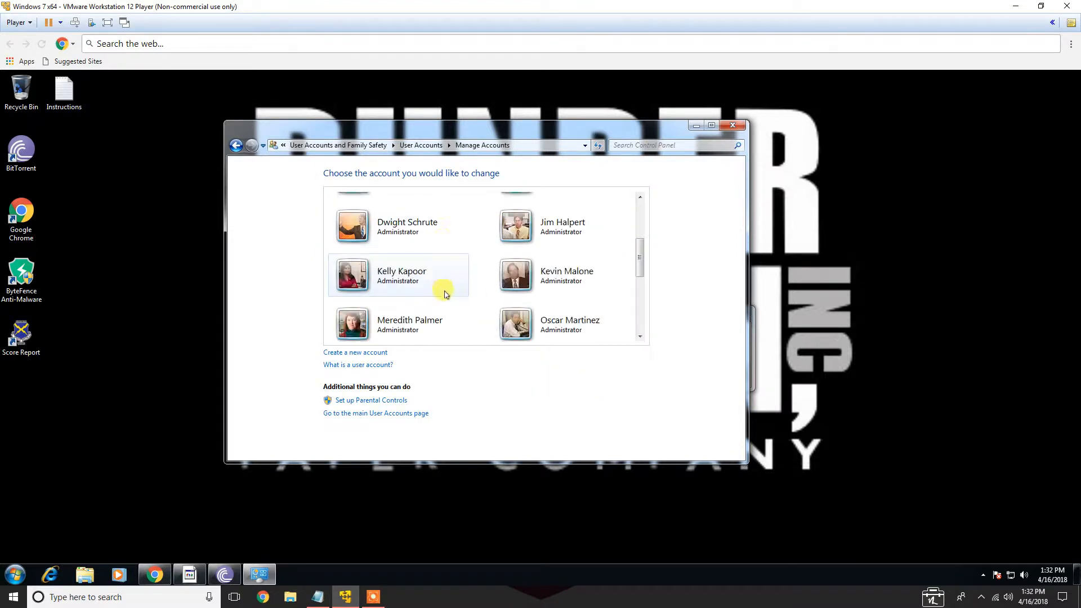
left_click(510, 225)
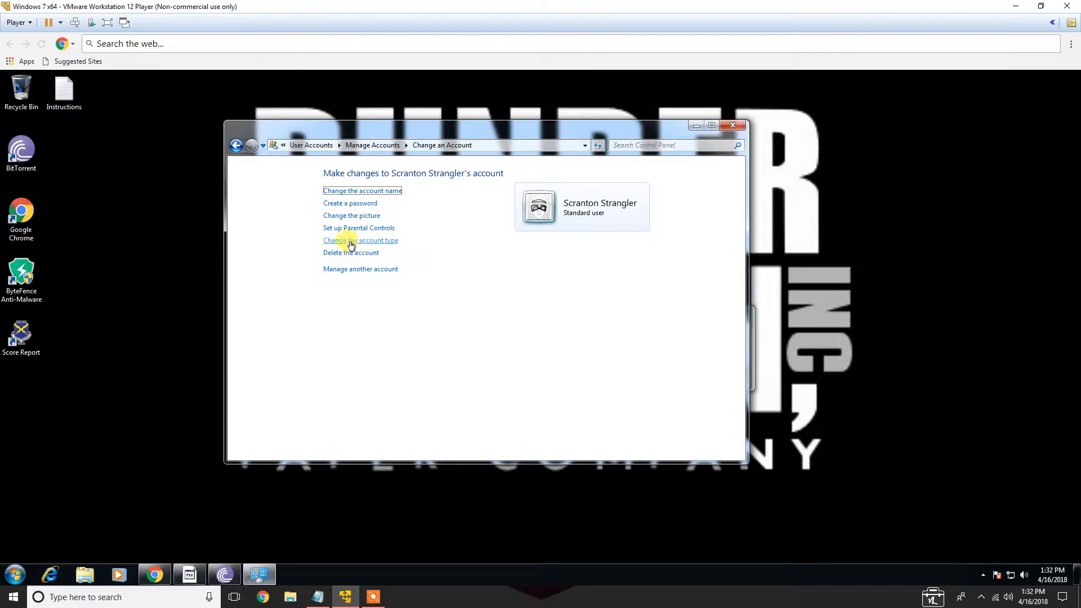
left_click(350, 204)
left_click(405, 285)
type("pas")
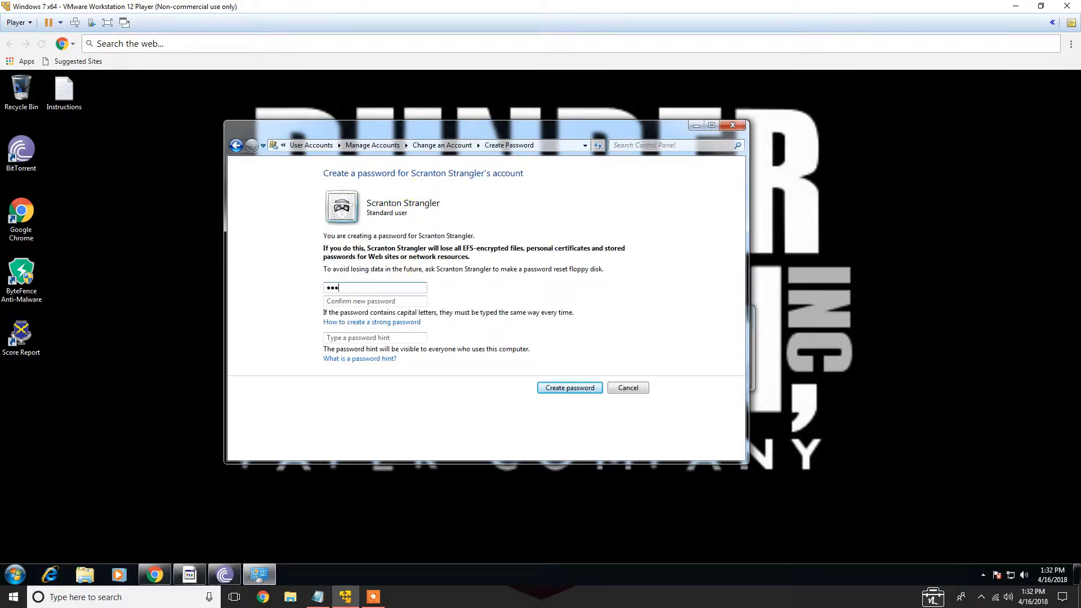
key("Tab")
type("pa")
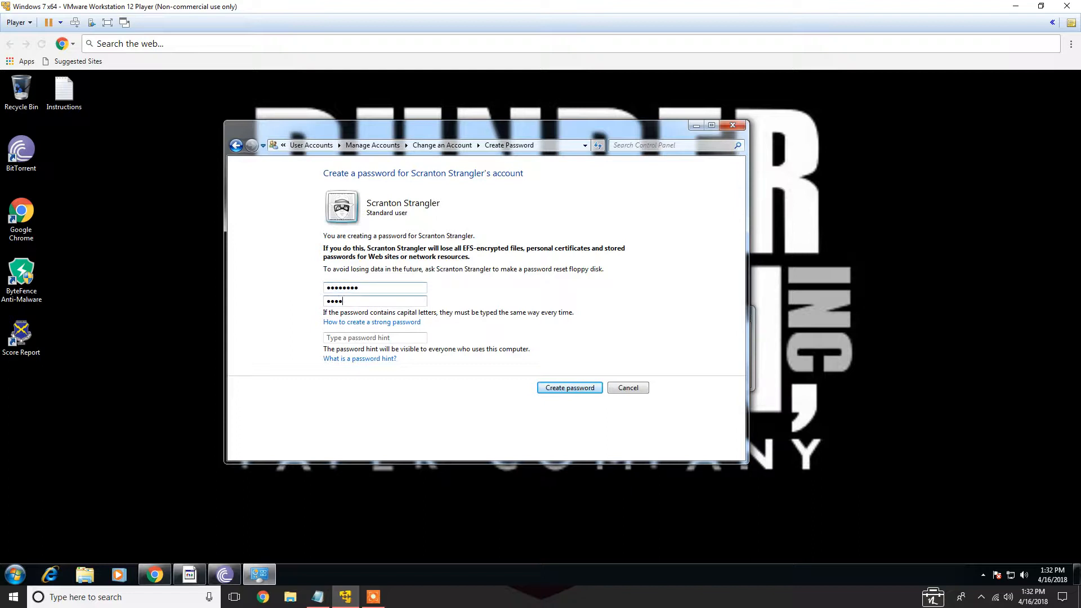
key("Return")
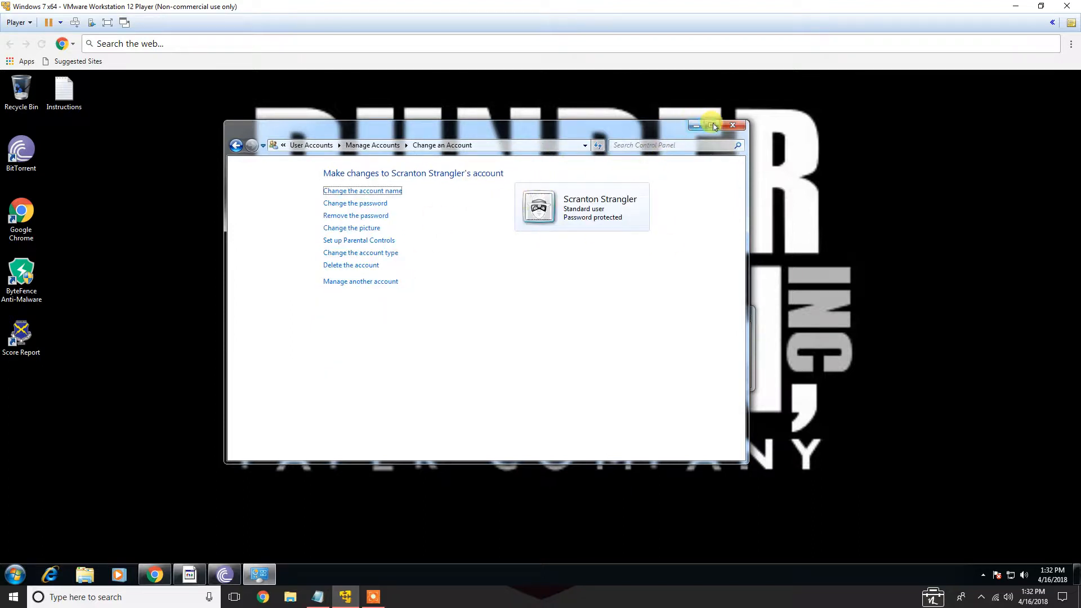
Check the attack plan notes, then turn off the Guest account
left_click(318, 597)
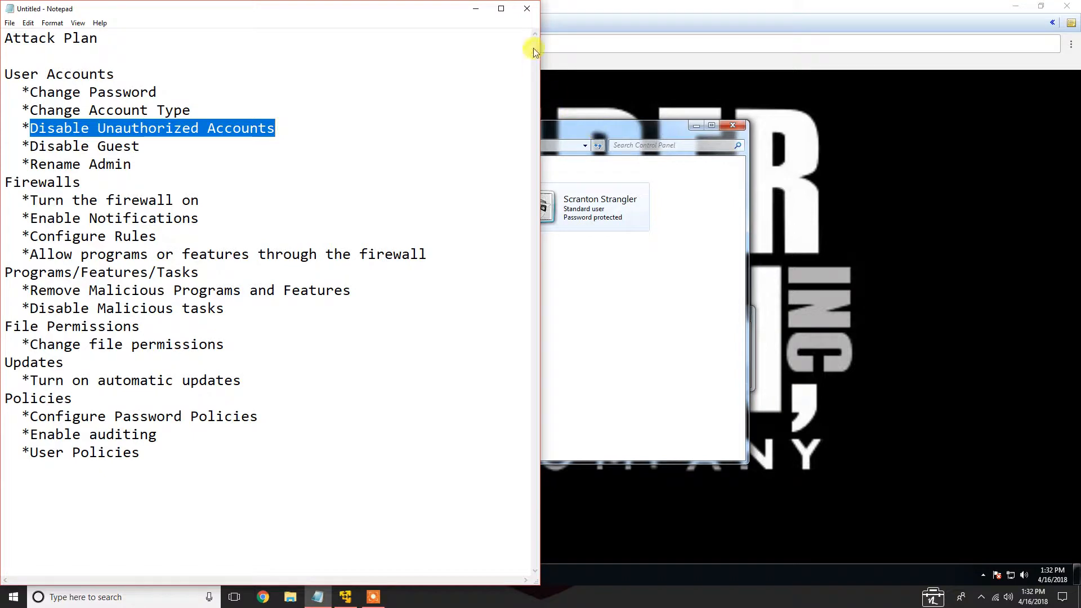
left_click(476, 13)
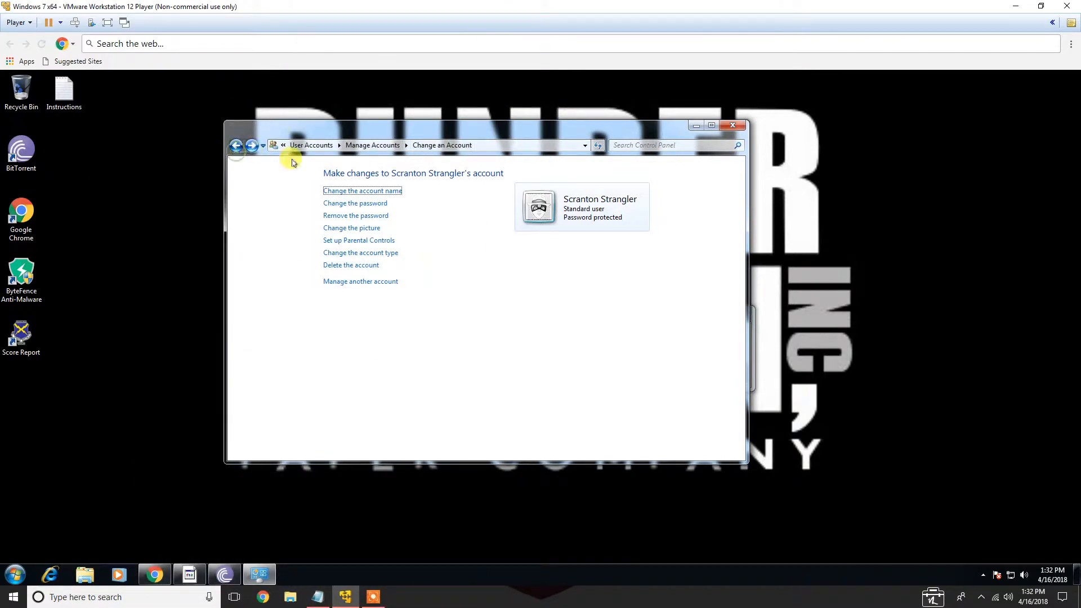
left_click(236, 145)
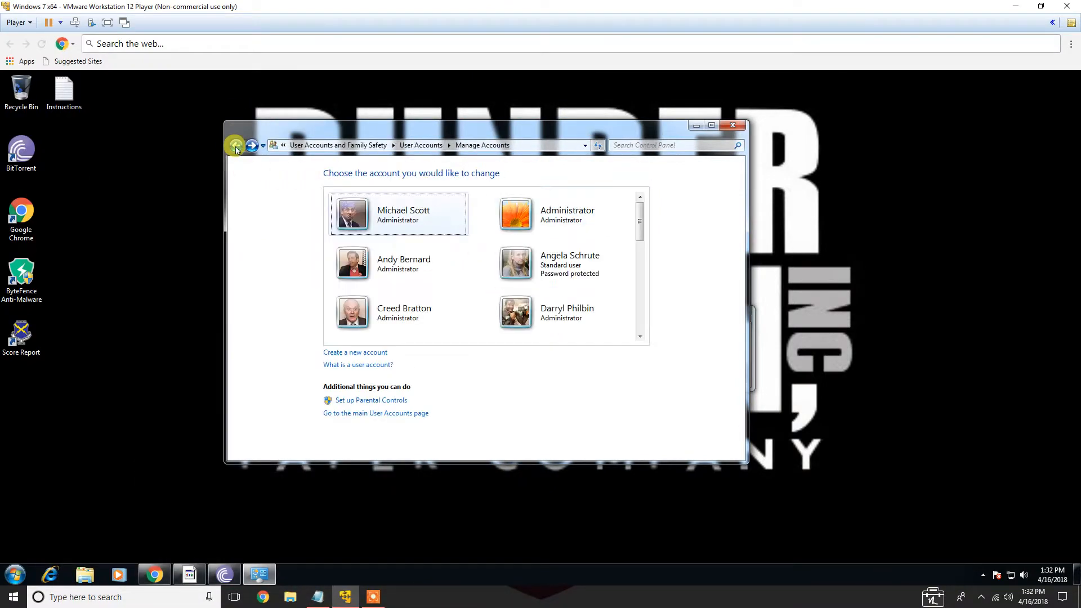
scroll(513, 259, "down", 10)
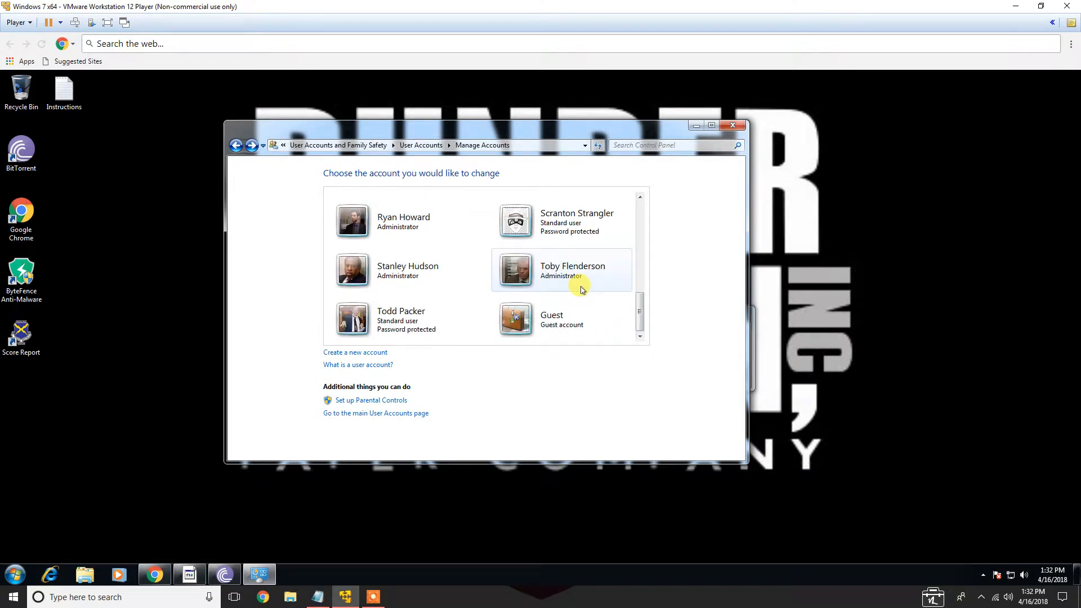
left_click(562, 313)
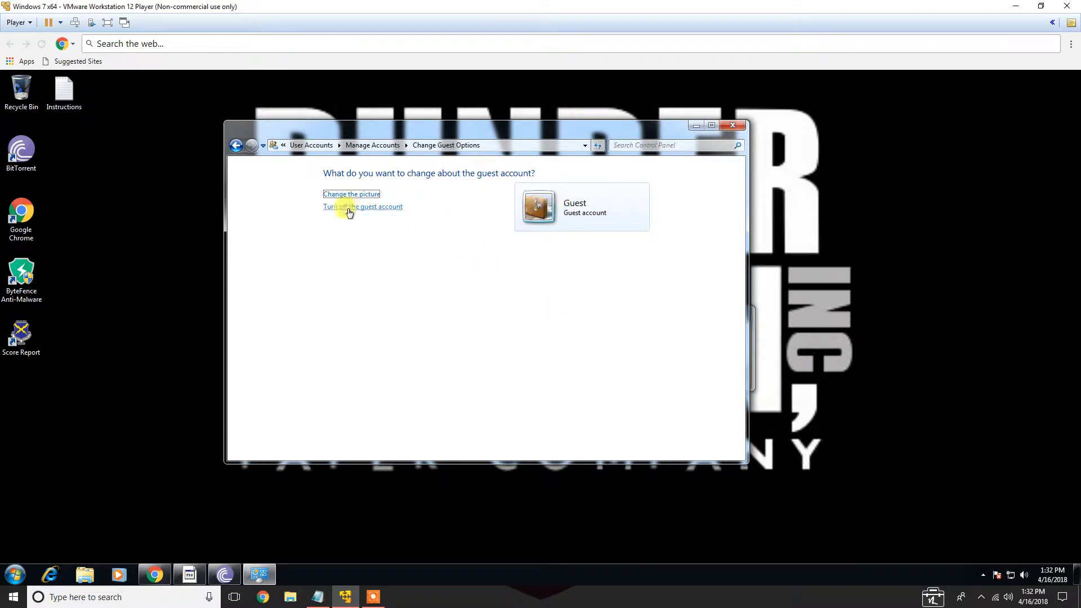
left_click(338, 209)
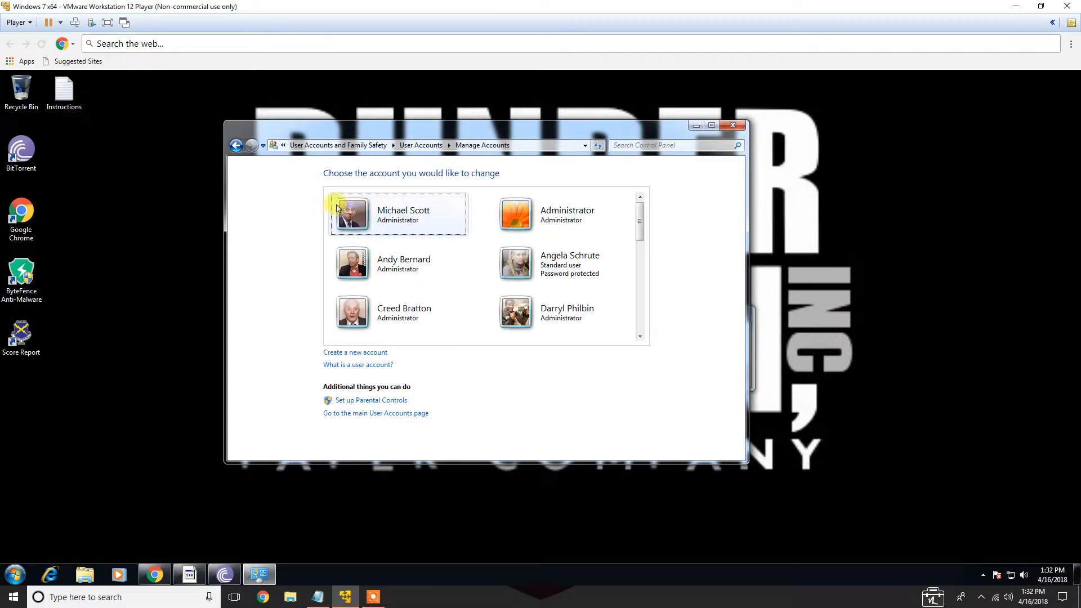
Scroll through the account list and check the Rename Admin item in the attack plan notes
left_click_drag(639, 229, 638, 345)
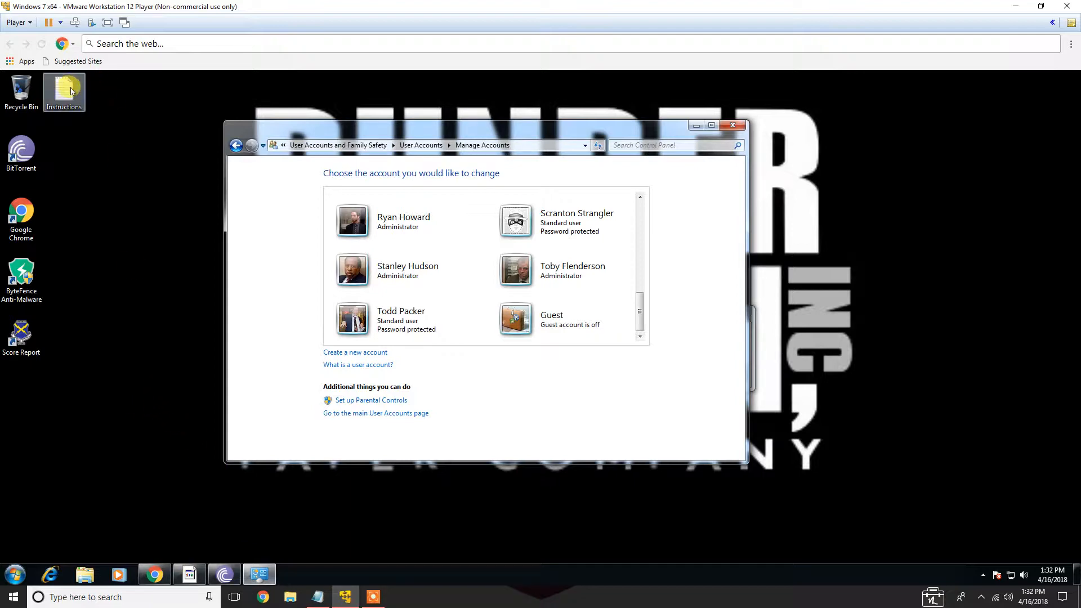
left_click(318, 597)
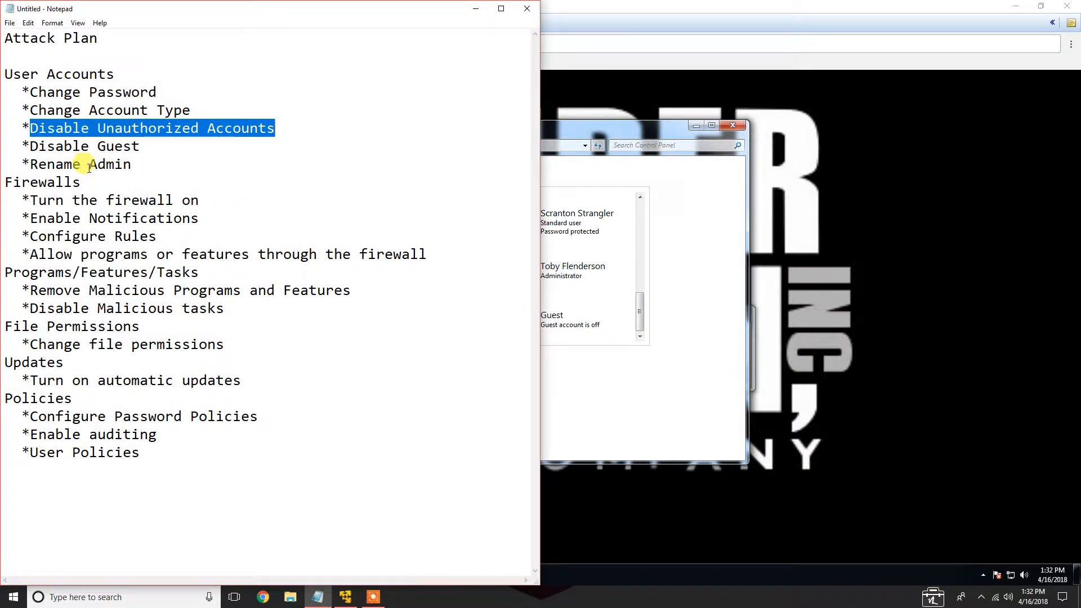
left_click_drag(30, 164, 131, 163)
left_click(128, 163)
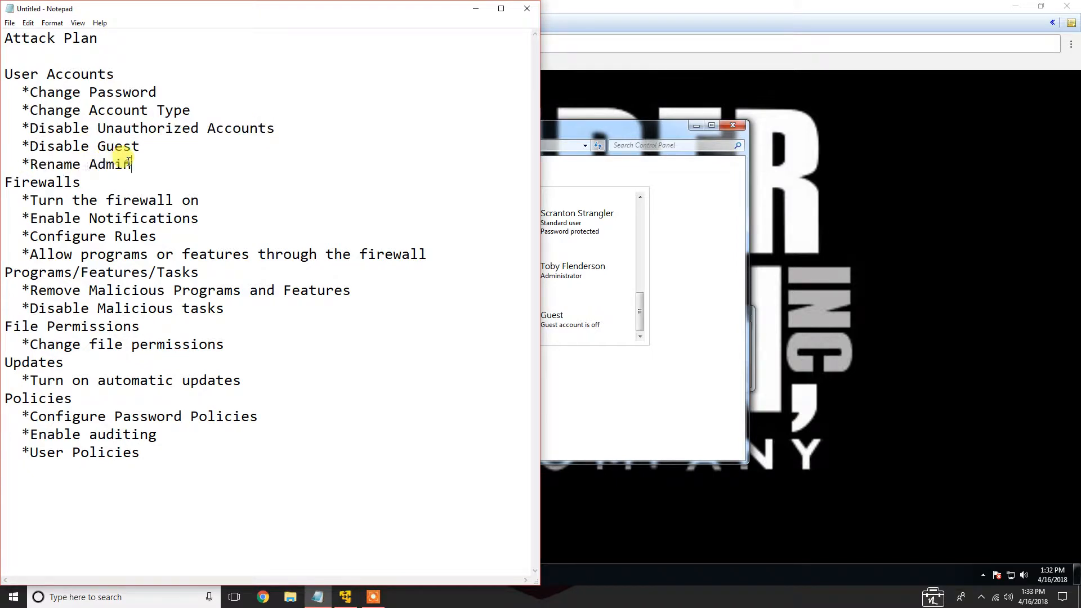
left_click(472, 10)
Rename the built-in Administrator account to Leader
left_click_drag(641, 314, 685, 241)
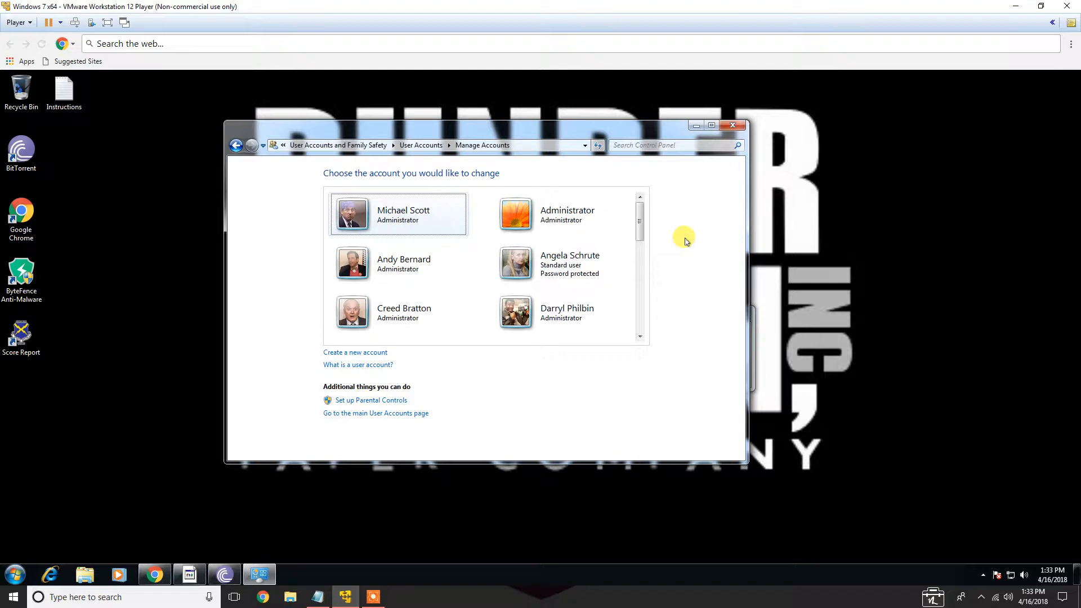
left_click(593, 217)
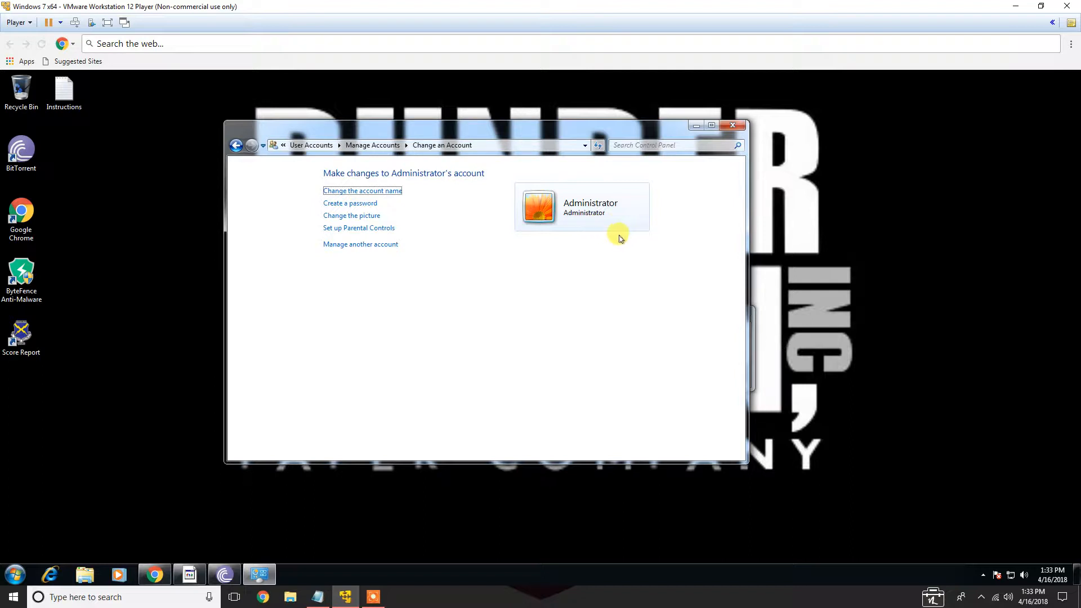
left_click(387, 192)
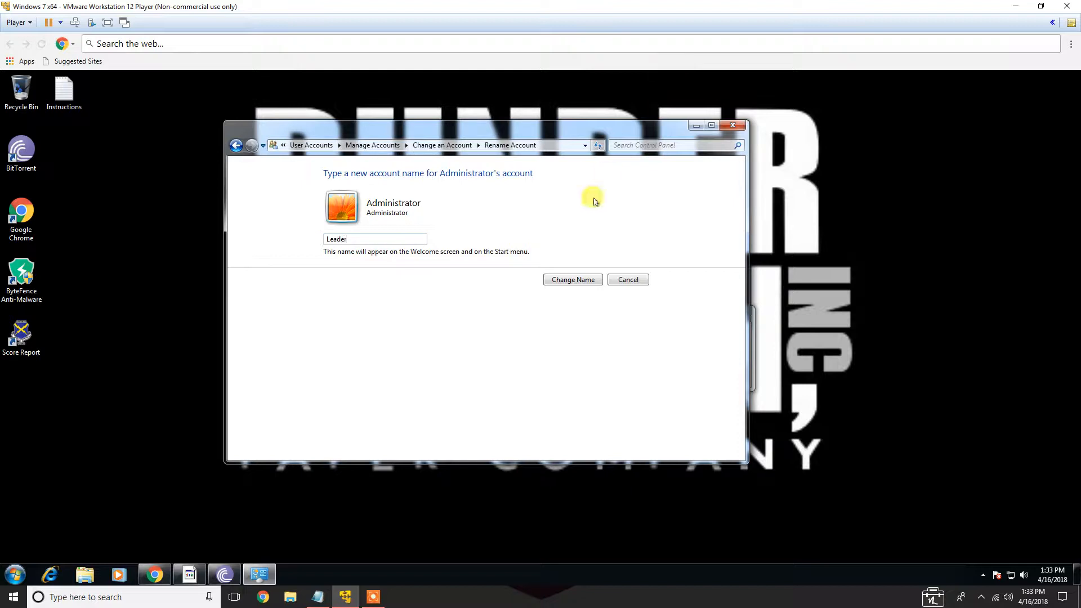
left_click(586, 280)
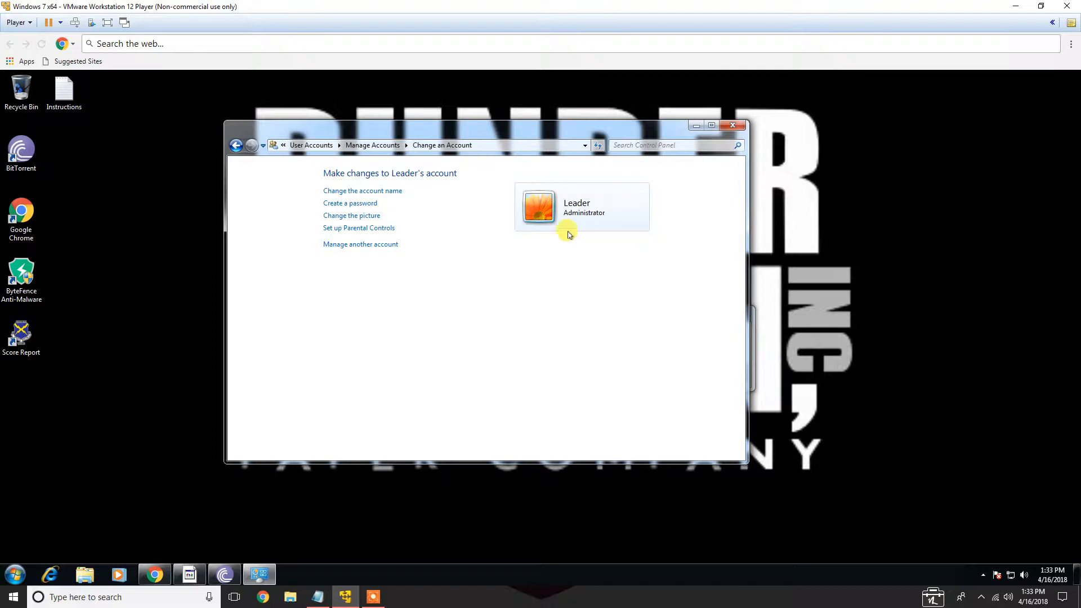
Create a password for the Leader account, entering and confirming the new password
left_click(367, 204)
left_click(408, 289)
type("••••••••")
key("Tab")
type("••")
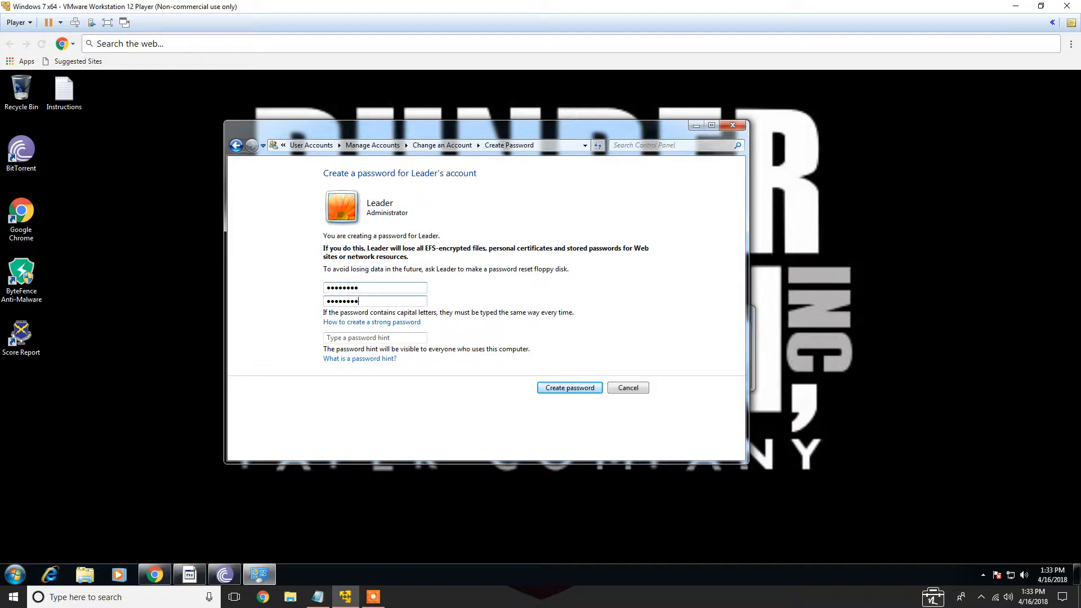
key("Return")
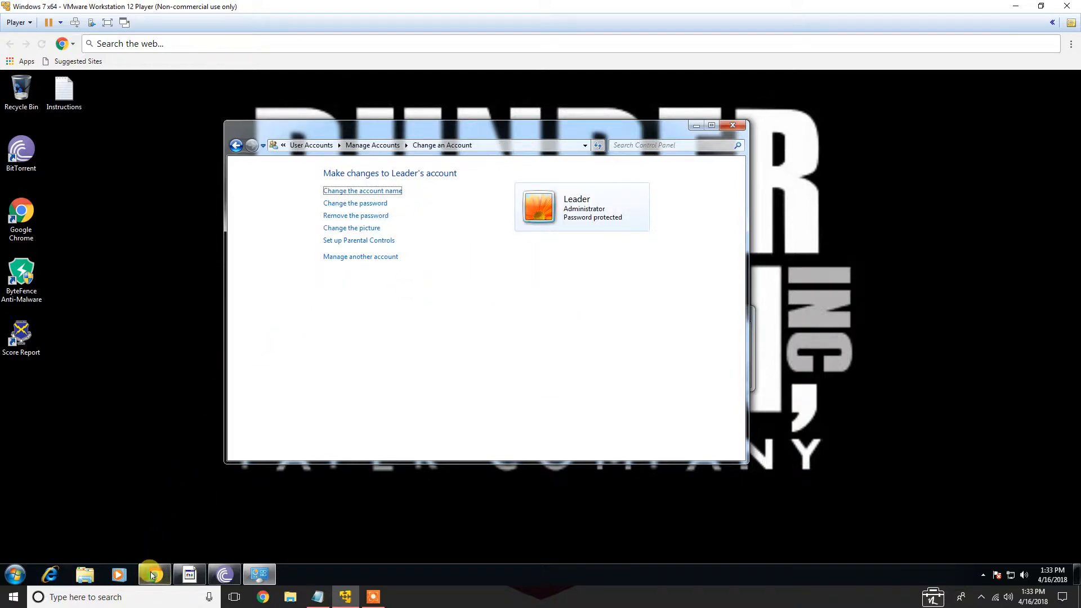
Open the CyberPatriot Score Report to review the items found, then close it
left_click(150, 573)
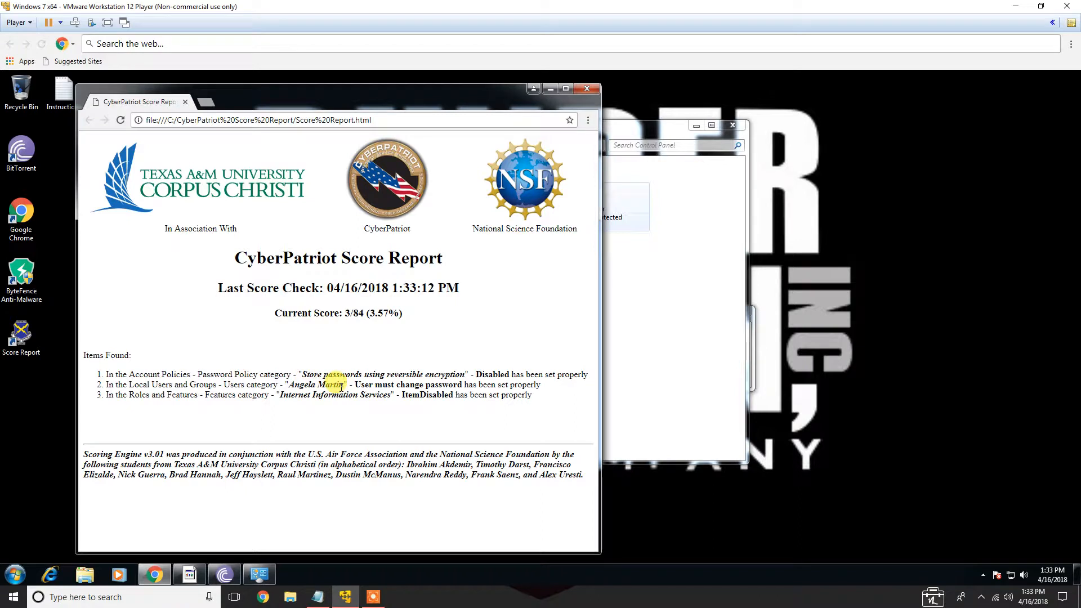
left_click_drag(284, 386, 352, 386)
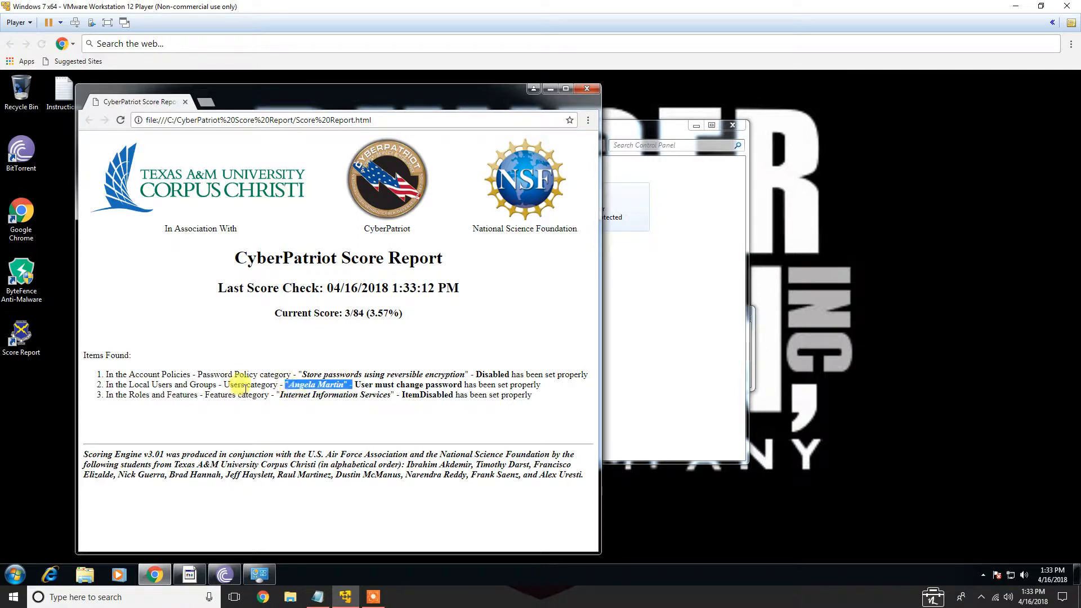
left_click(408, 384)
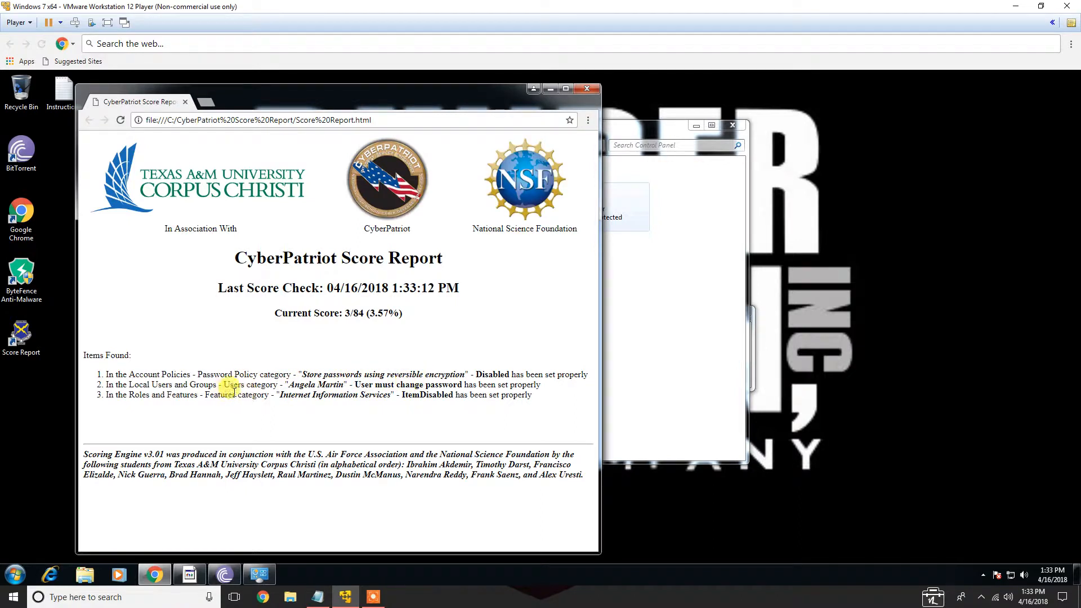
left_click(587, 89)
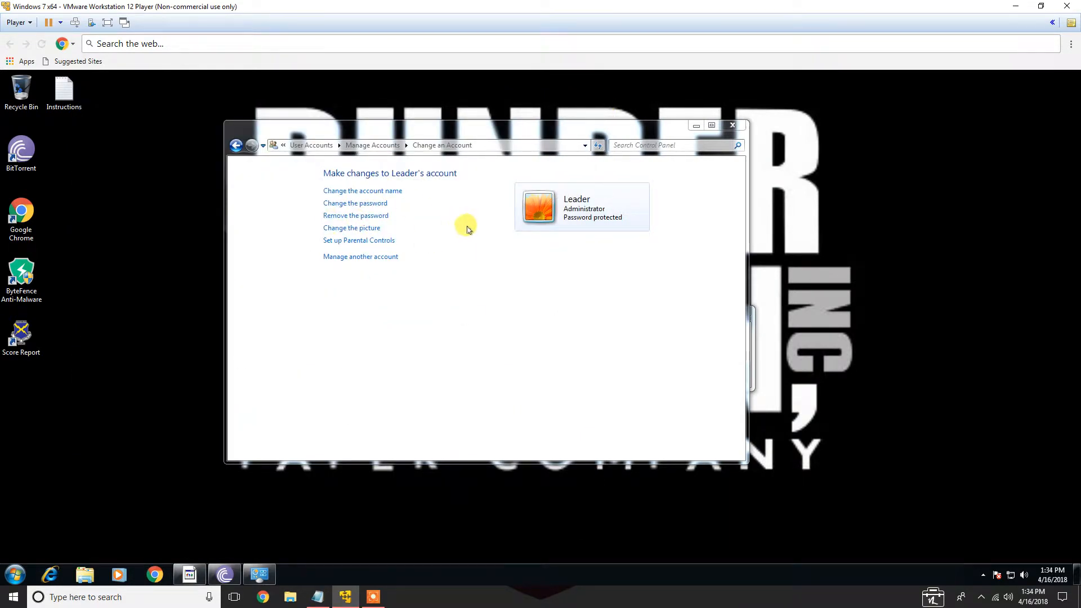
Review the User Accounts section of the attack plan notes and close the account management window
left_click(317, 597)
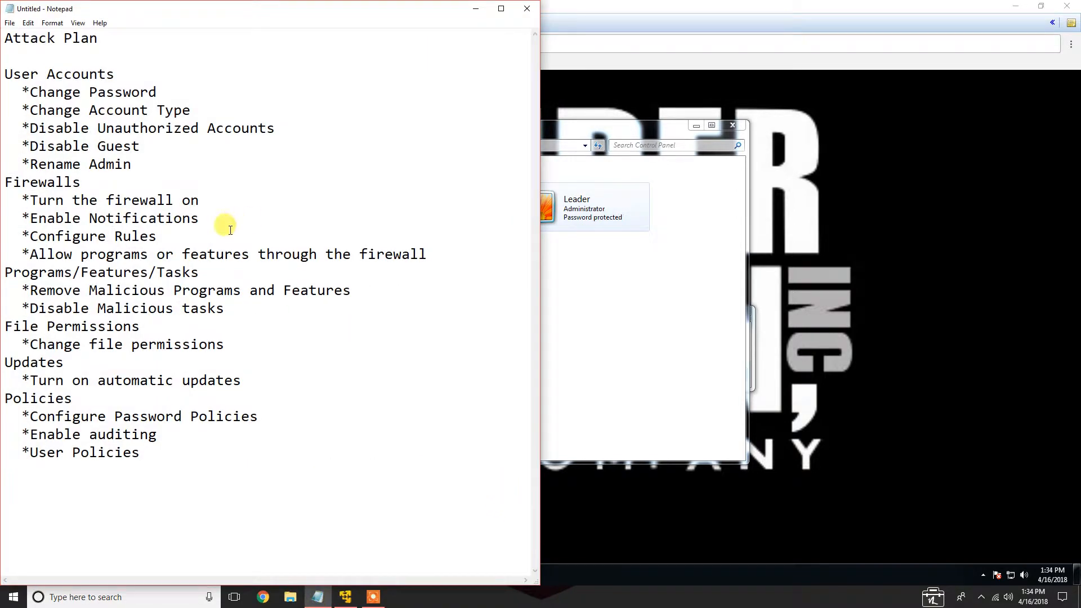
left_click_drag(174, 163, 6, 75)
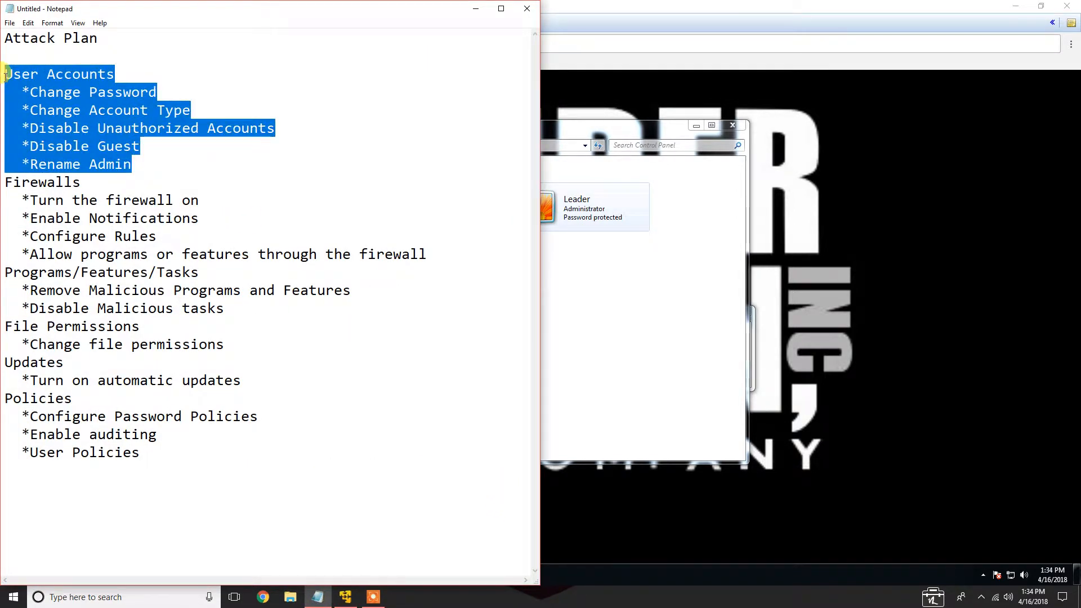
left_click(106, 128)
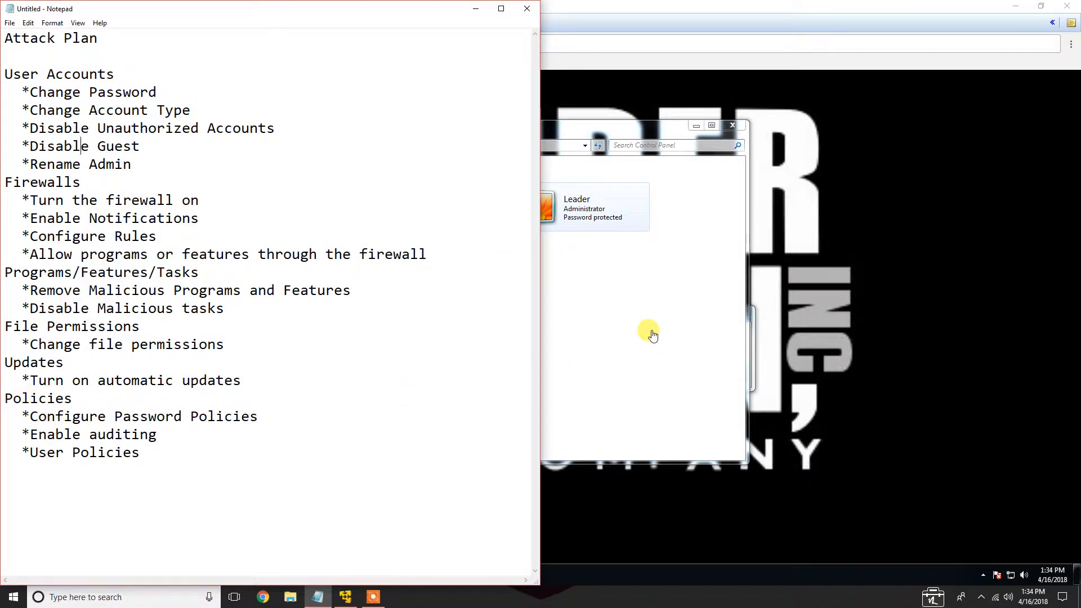
double_click(13, 183)
left_click(15, 185)
left_click(619, 354)
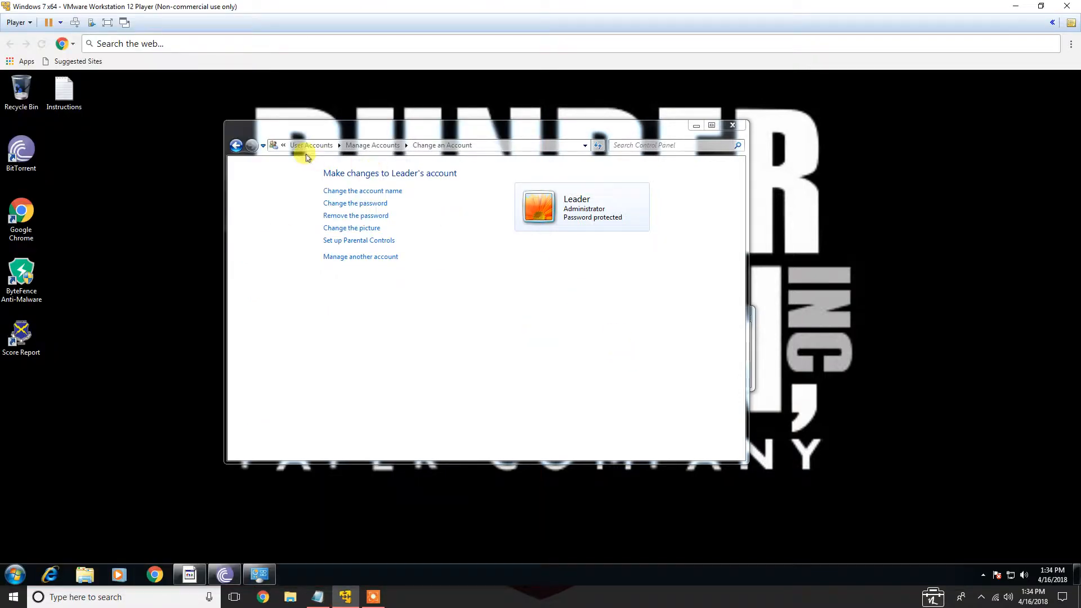
left_click(738, 129)
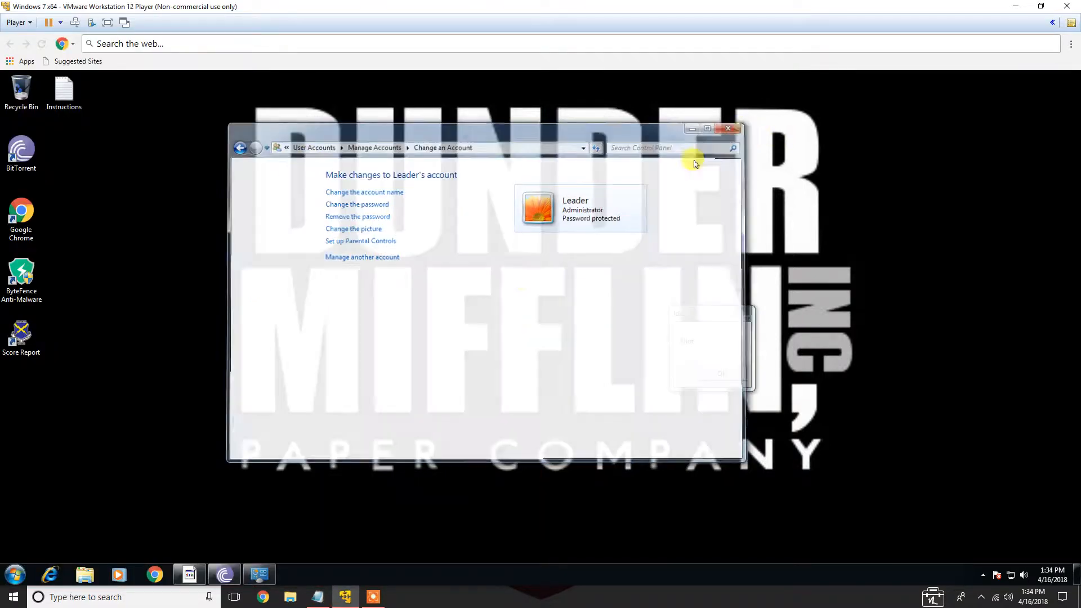
Open Windows Firewall from Control Panel's System and Security and turn it on with the recommended settings
left_click(16, 575)
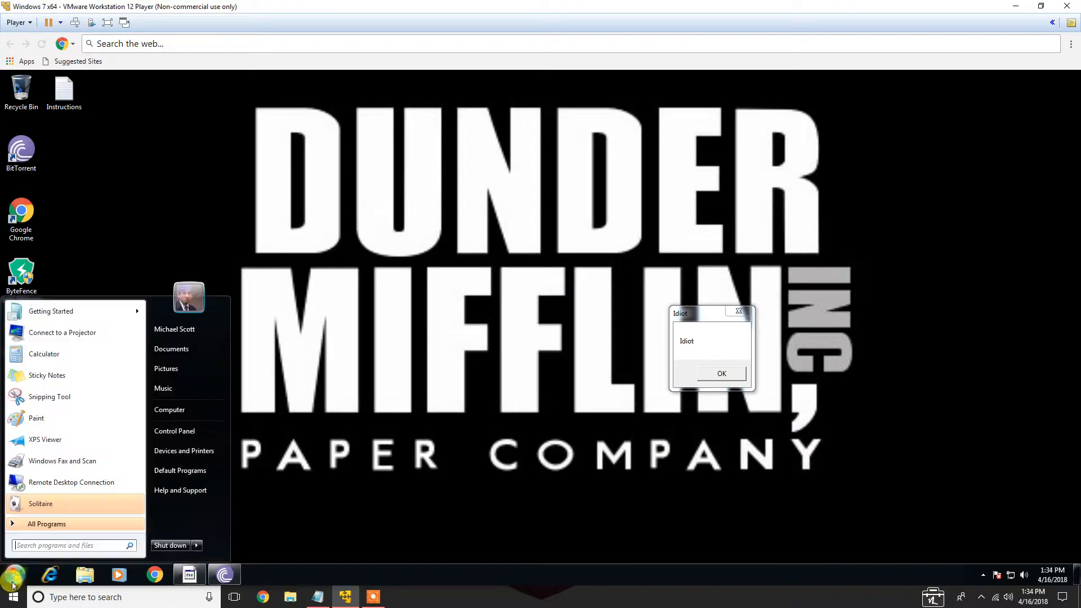
left_click(175, 431)
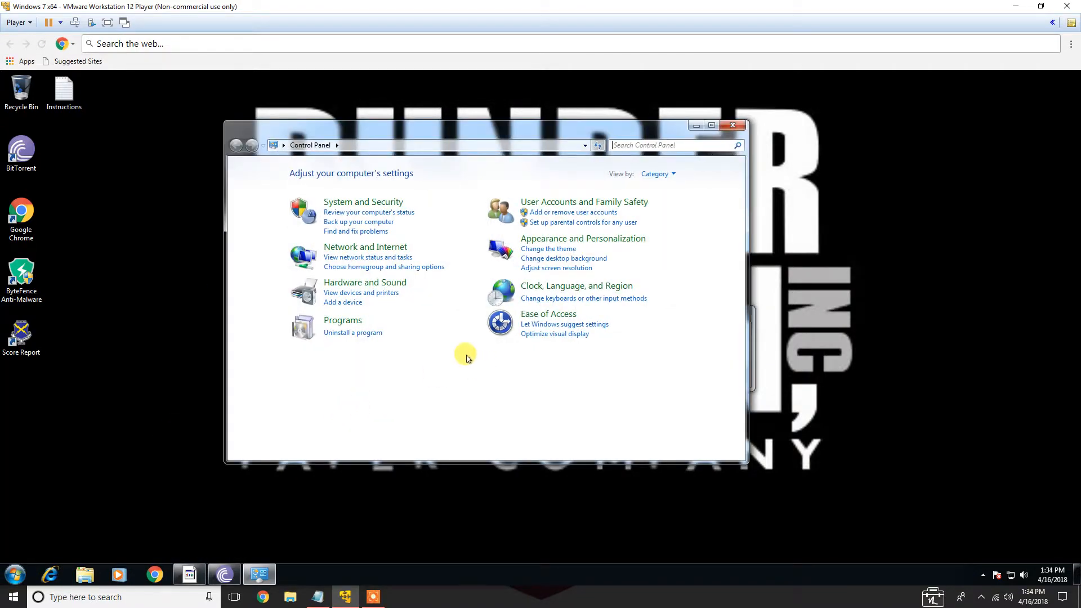
left_click(369, 206)
left_click(420, 211)
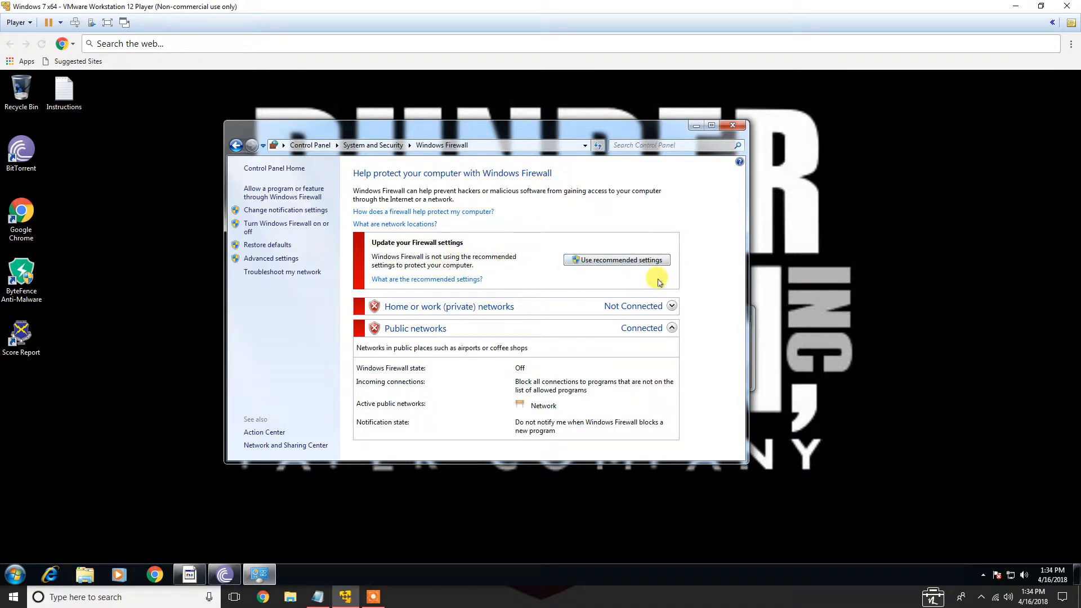
left_click(647, 262)
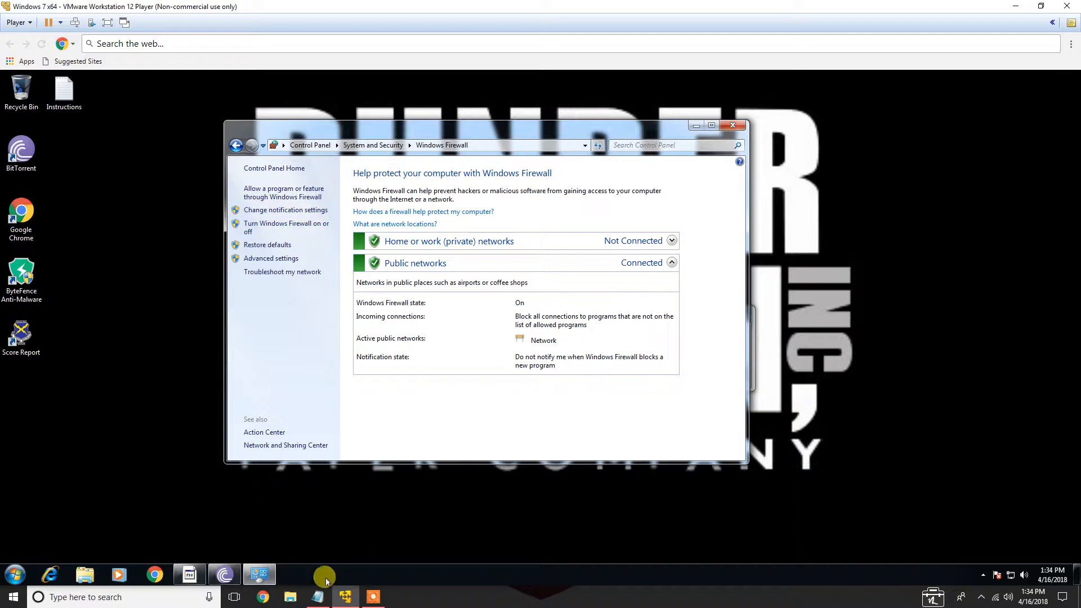
Enable firewall notifications for blocked programs on both home/work and public network locations
left_click(318, 597)
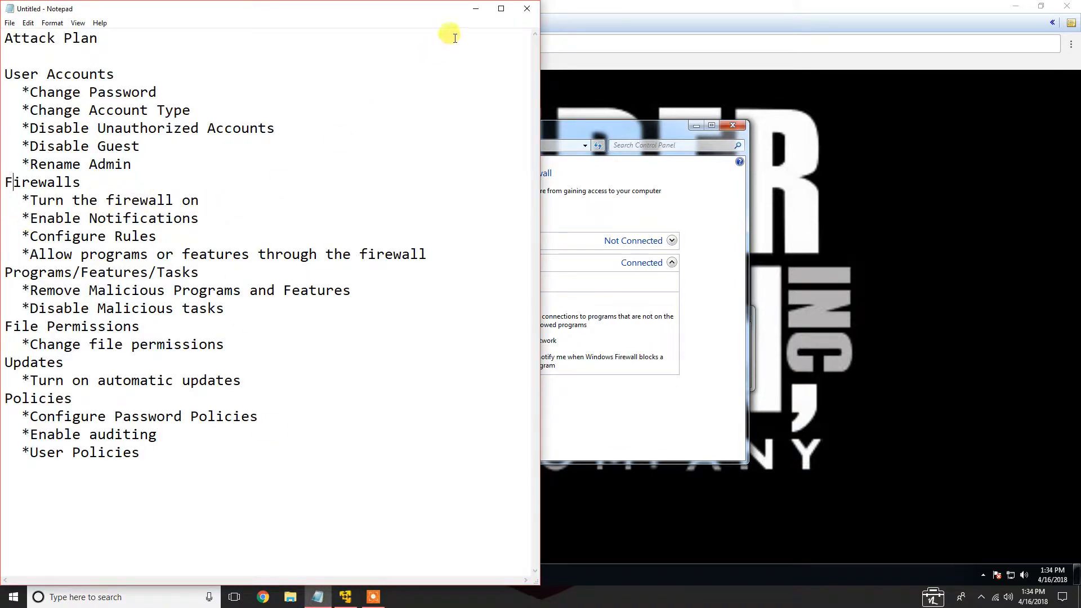
left_click(476, 8)
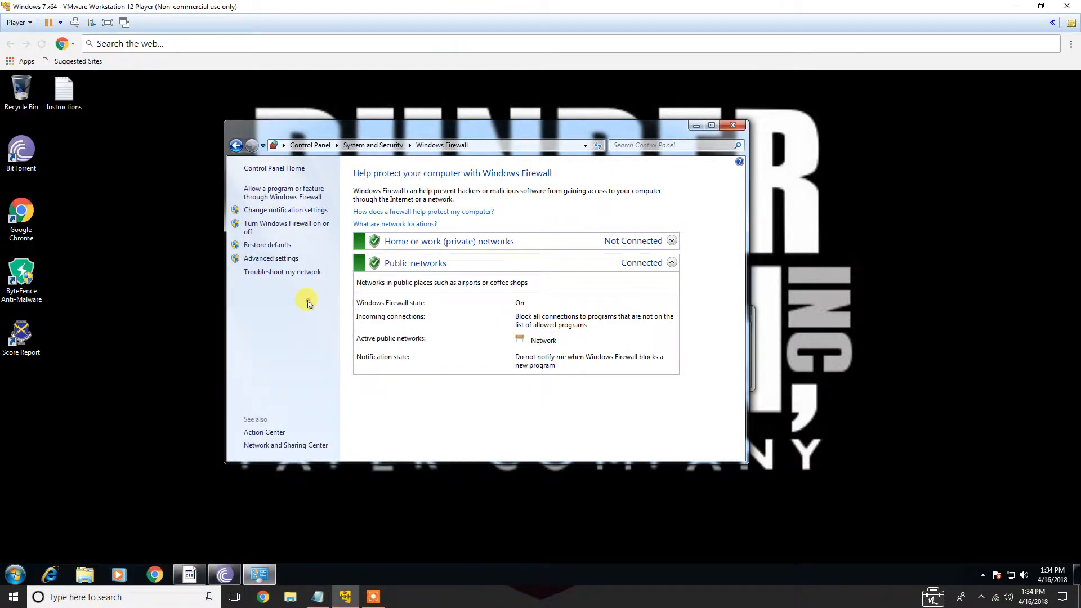
left_click(313, 212)
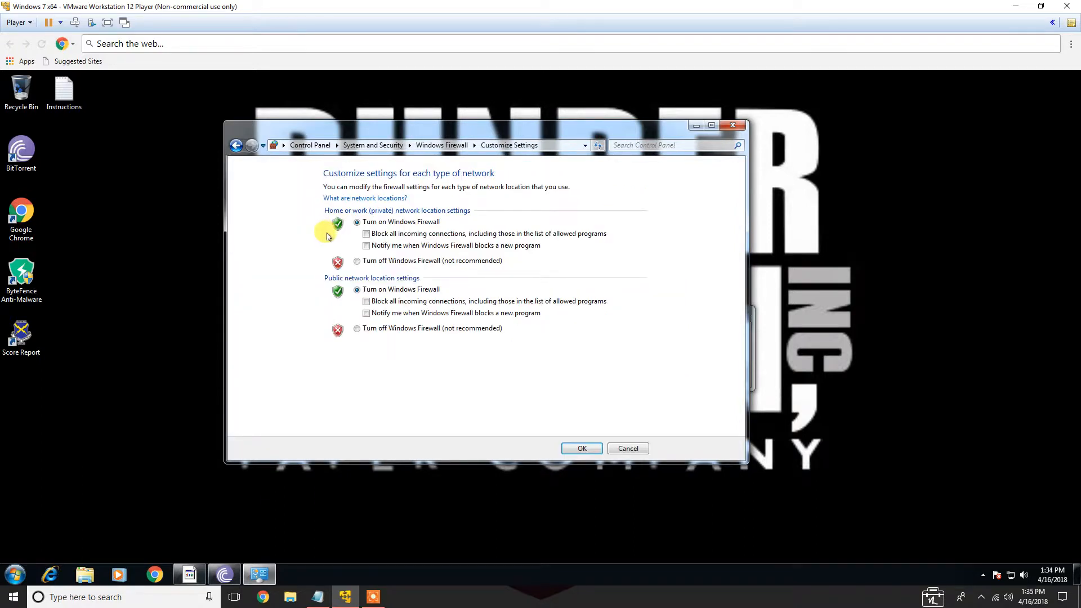
left_click(366, 246)
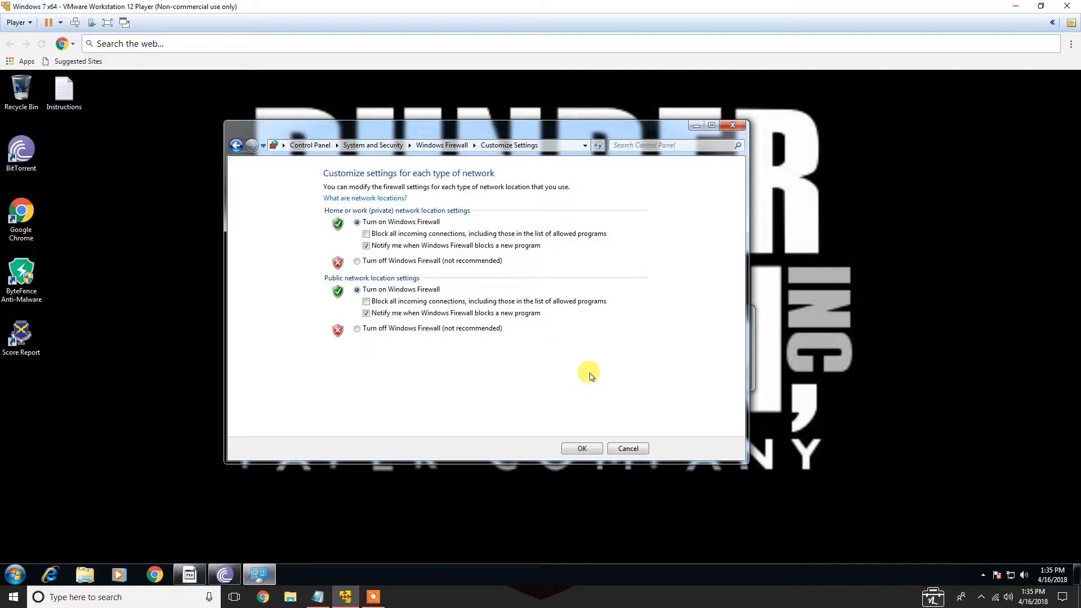
left_click(583, 450)
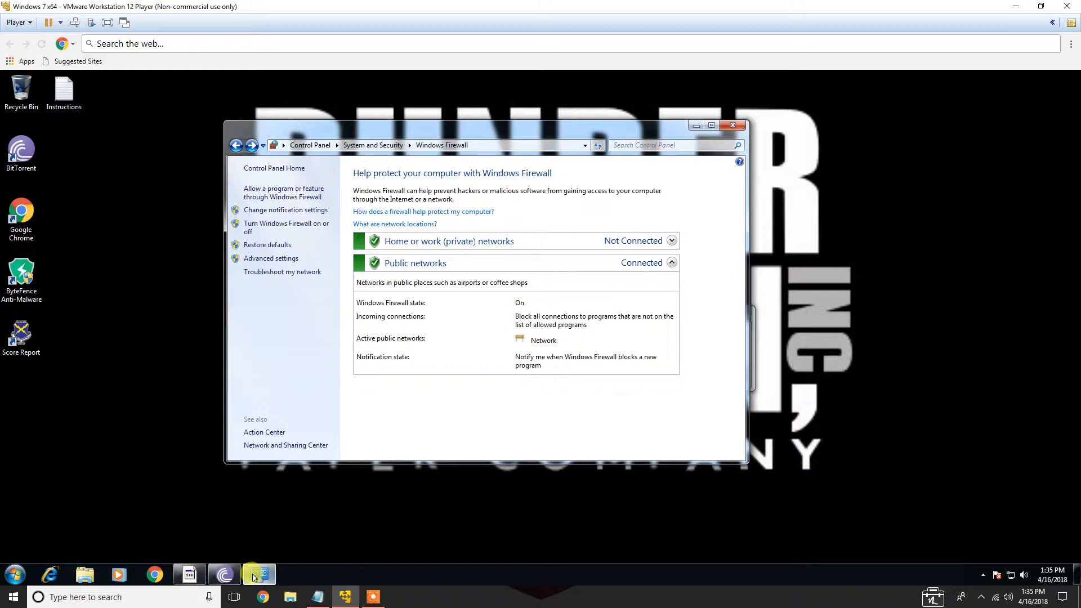
Check the firewall items in the attack plan notes
mouse_move(195, 580)
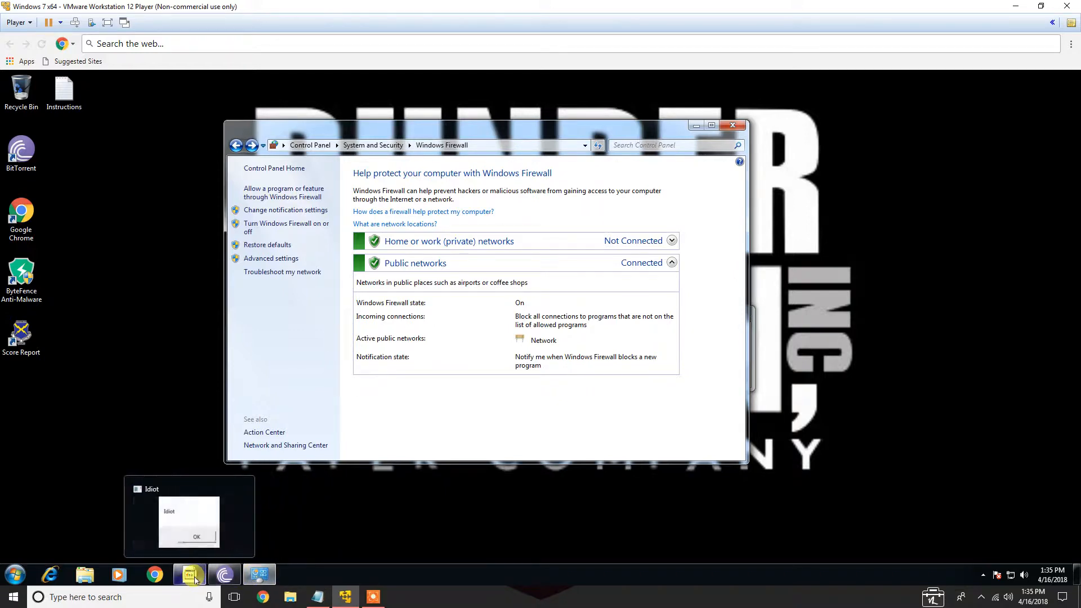
left_click(318, 596)
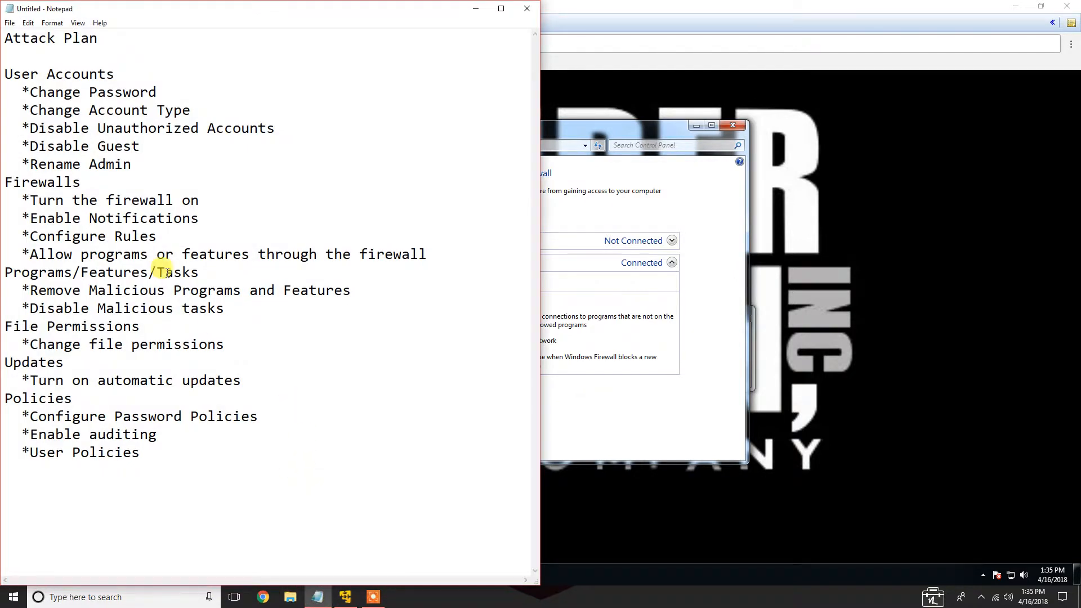
left_click_drag(31, 220, 194, 219)
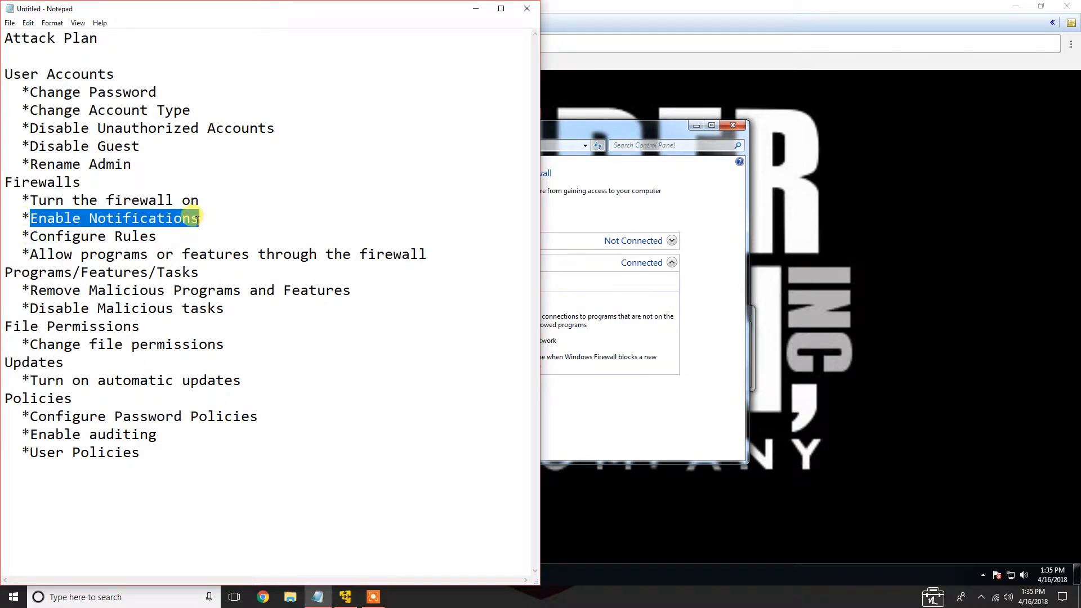
left_click(131, 236)
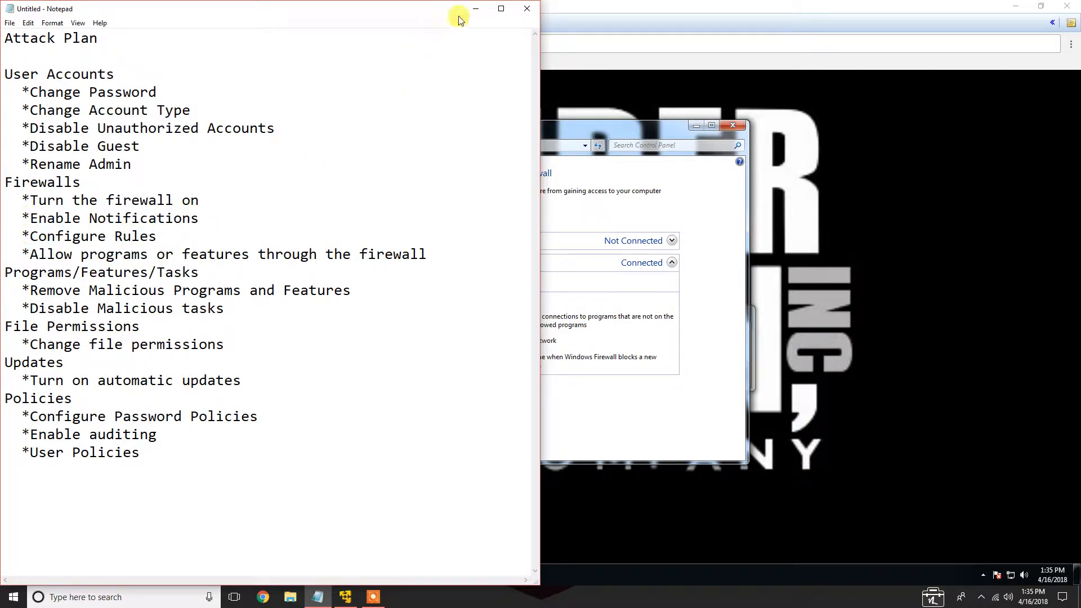
left_click(474, 9)
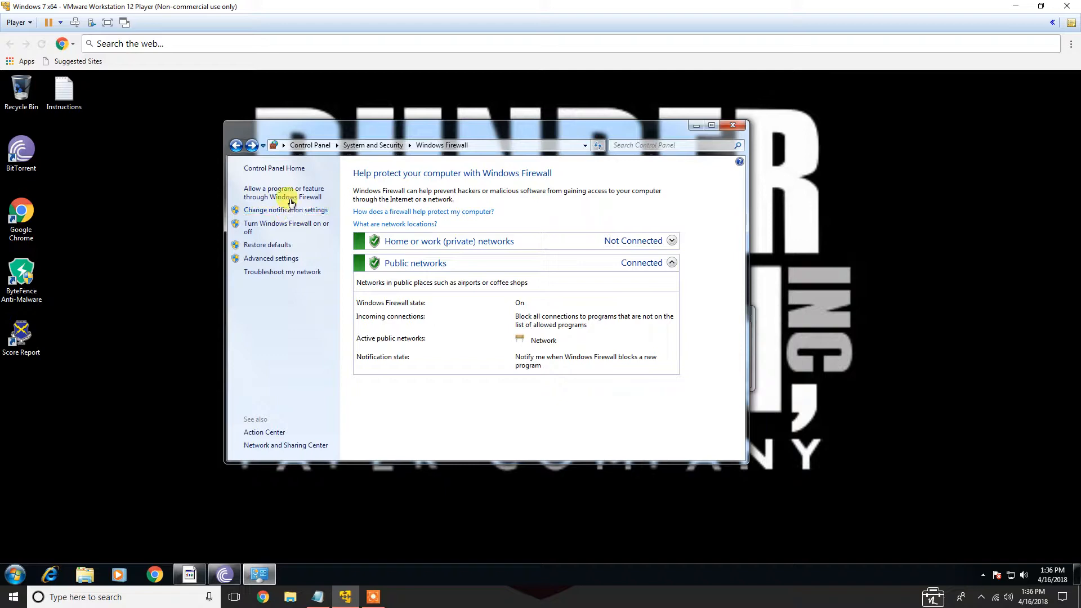
Open Windows Firewall with Advanced Security from the firewall's advanced settings
left_click(288, 261)
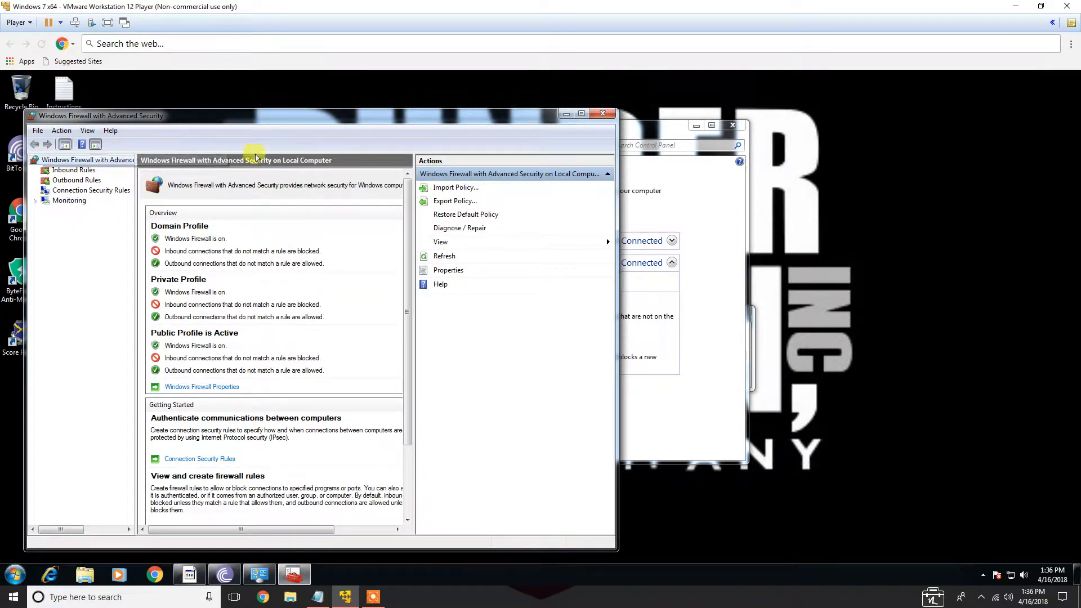
scroll(402, 297, "down", 3)
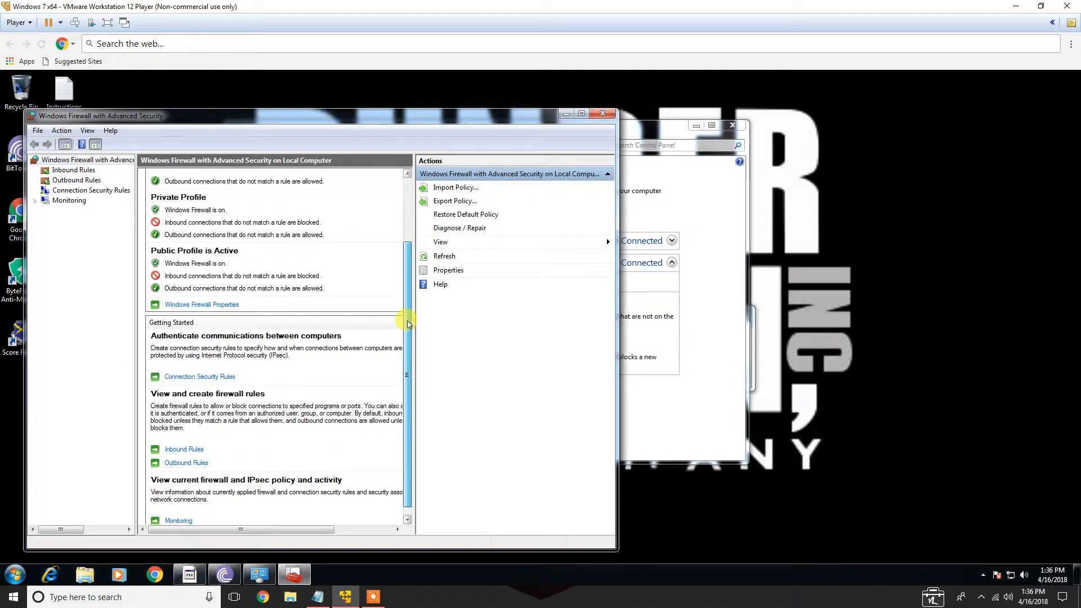
scroll(406, 325, "up", 3)
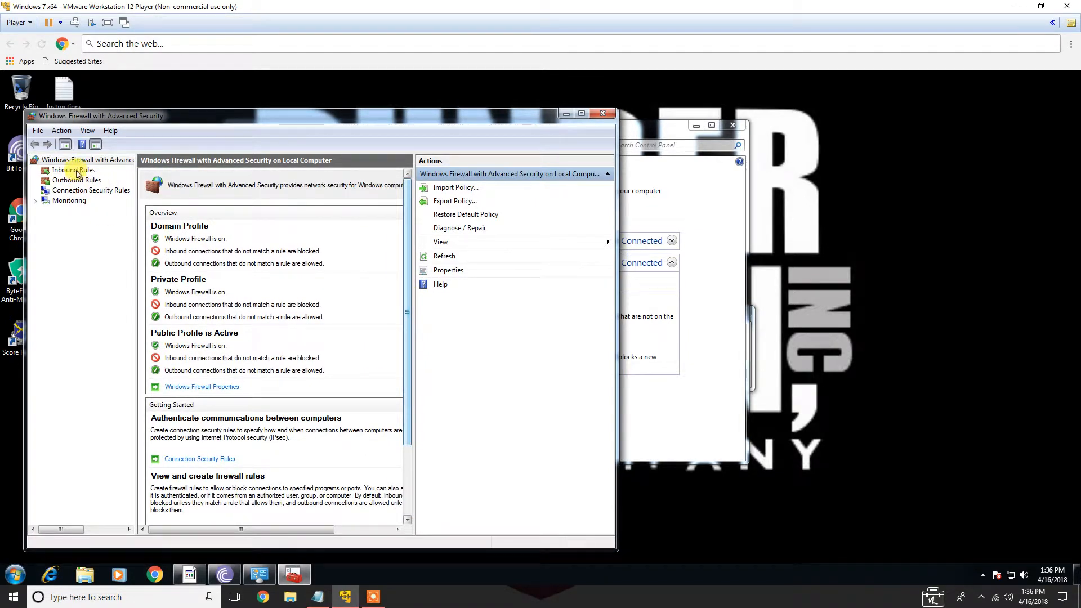
Open the inbound rules list in Windows Firewall with Advanced Security
left_click(76, 172)
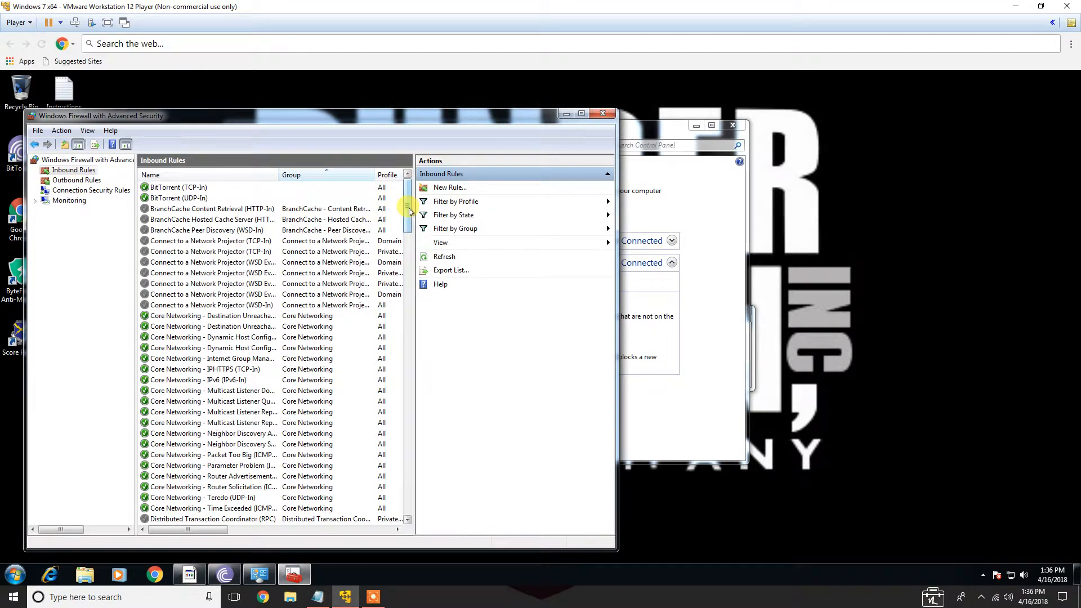
left_click_drag(208, 122, 413, 117)
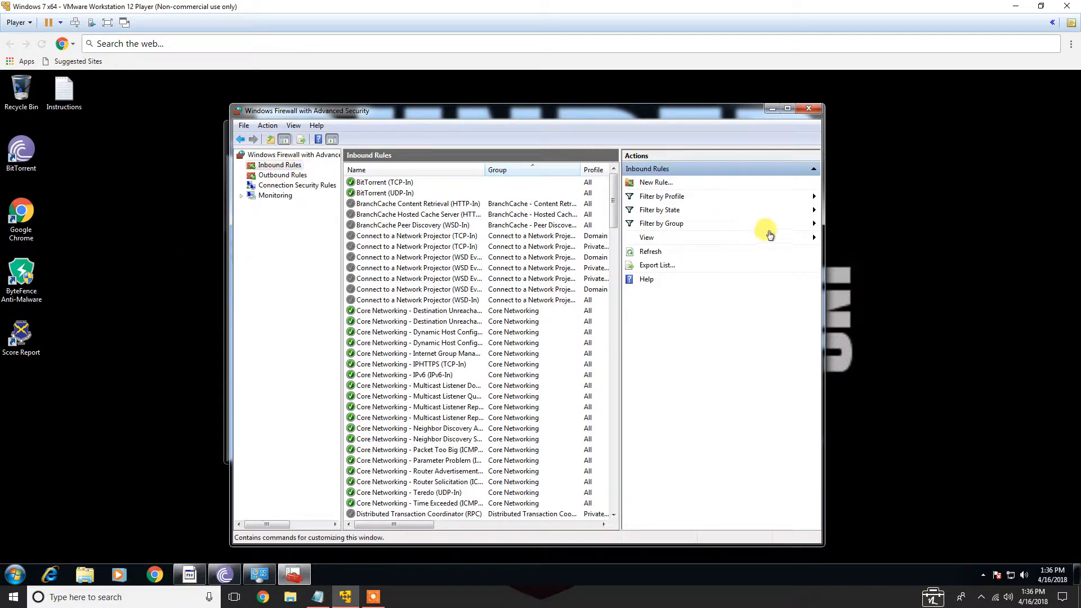
left_click(17, 571)
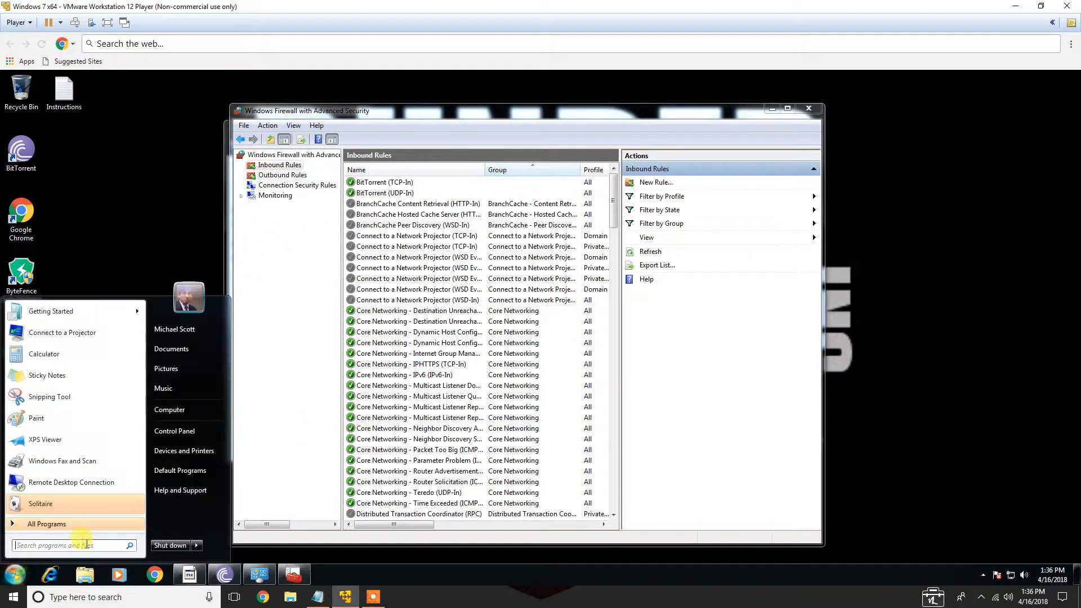
type("cmd")
key("Return")
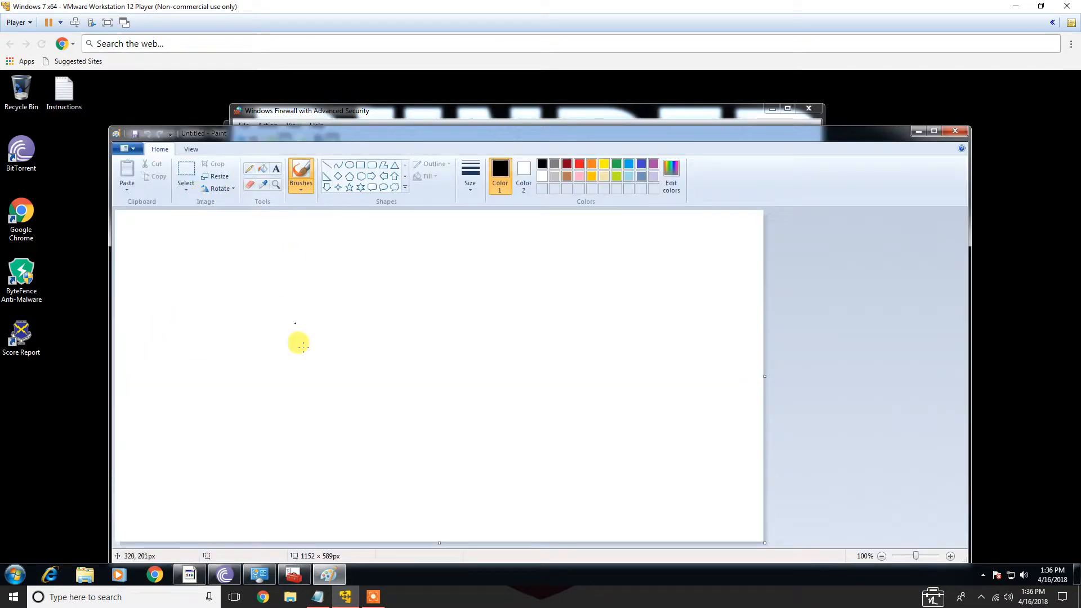
mouse_move(246, 303)
left_mouse_down()
mouse_move(330, 327)
mouse_move(253, 306)
left_mouse_up()
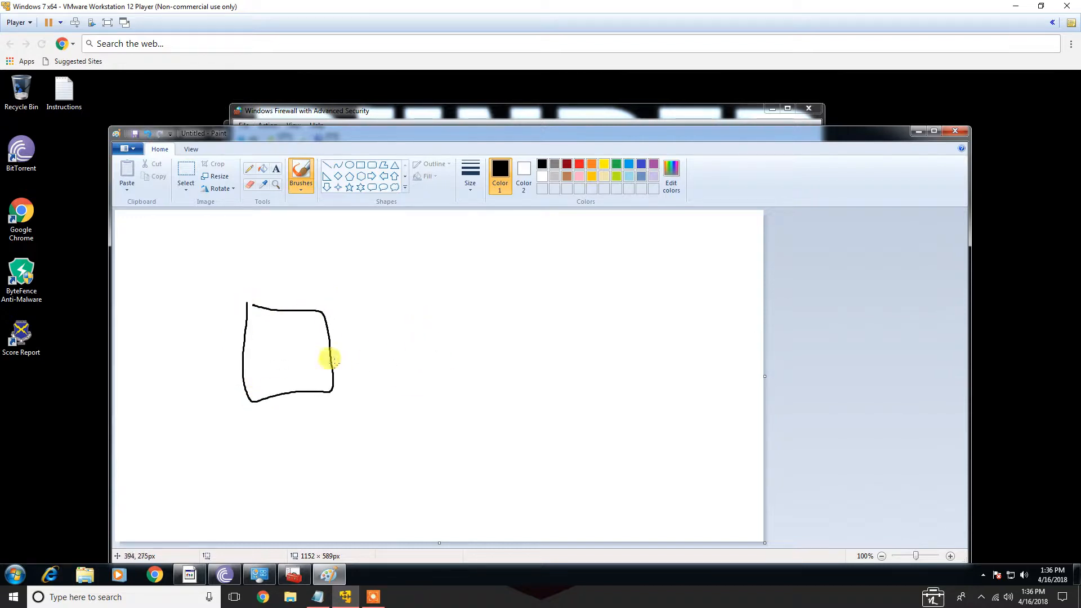
left_click_drag(651, 299, 667, 419)
mouse_move(652, 300)
left_mouse_down()
mouse_move(746, 361)
mouse_move(665, 423)
left_mouse_up()
mouse_move(677, 357)
left_mouse_down()
mouse_move(696, 365)
mouse_move(734, 353)
left_mouse_up()
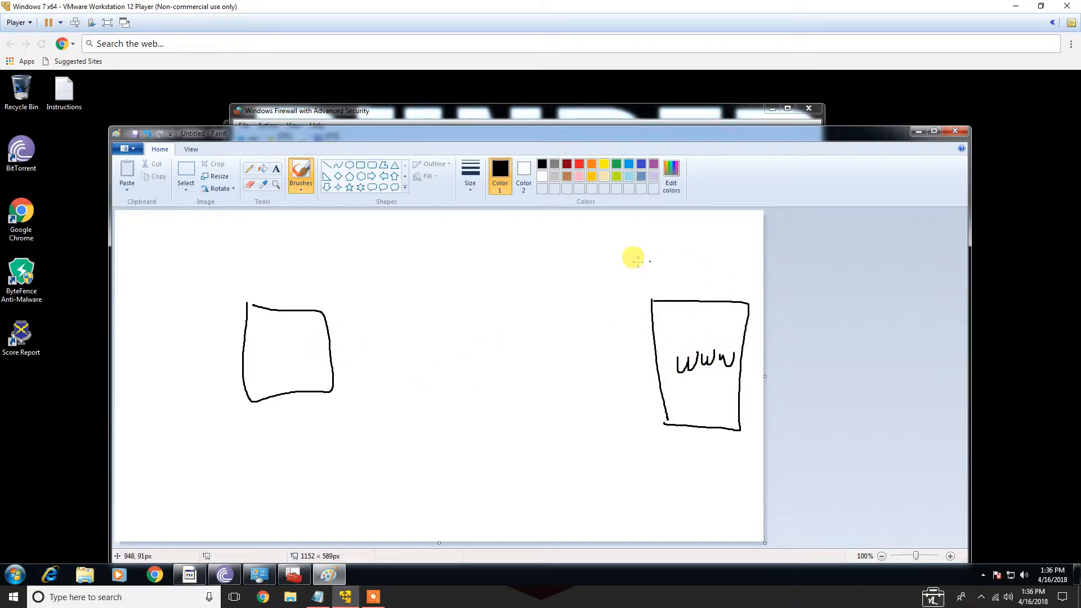
Circle the server as public, draw an outbound arrow and a blocked inbound arrow, and close Paint without saving
mouse_move(698, 266)
left_mouse_down()
mouse_move(634, 279)
mouse_move(678, 473)
mouse_move(753, 406)
mouse_move(746, 285)
mouse_move(629, 243)
left_mouse_up()
mouse_move(568, 227)
left_mouse_down()
mouse_move(569, 260)
mouse_move(572, 230)
mouse_move(592, 220)
mouse_move(638, 238)
left_mouse_up()
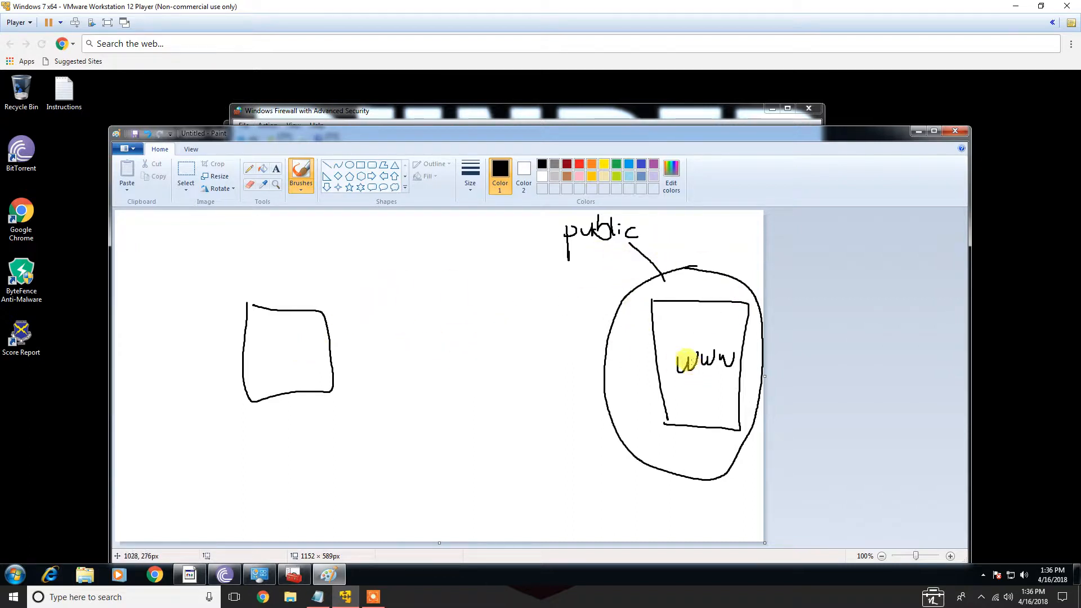
mouse_move(297, 338)
left_mouse_down()
mouse_move(554, 324)
mouse_move(554, 339)
left_mouse_up()
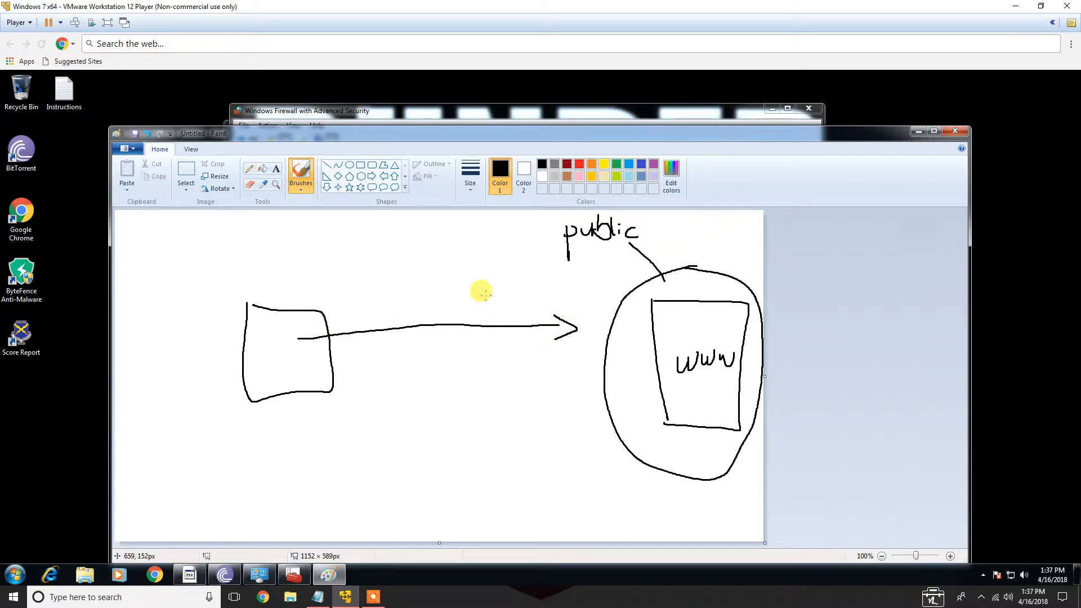
mouse_move(613, 366)
left_mouse_down()
mouse_move(323, 364)
mouse_move(335, 372)
left_mouse_up()
mouse_move(419, 353)
left_mouse_down()
mouse_move(449, 375)
mouse_move(408, 375)
left_mouse_up()
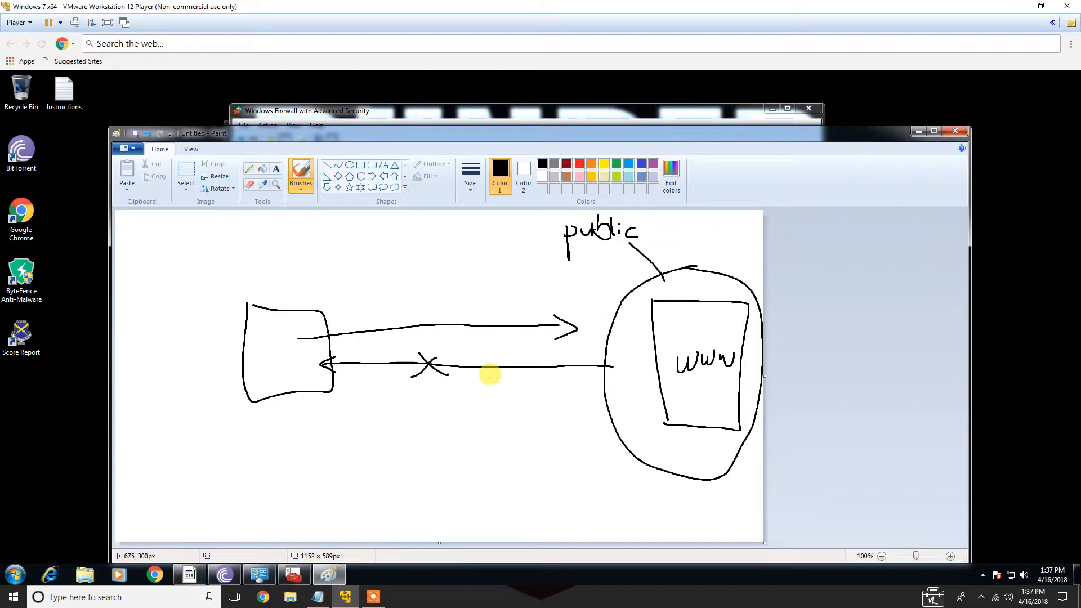
left_click(955, 130)
left_click(565, 354)
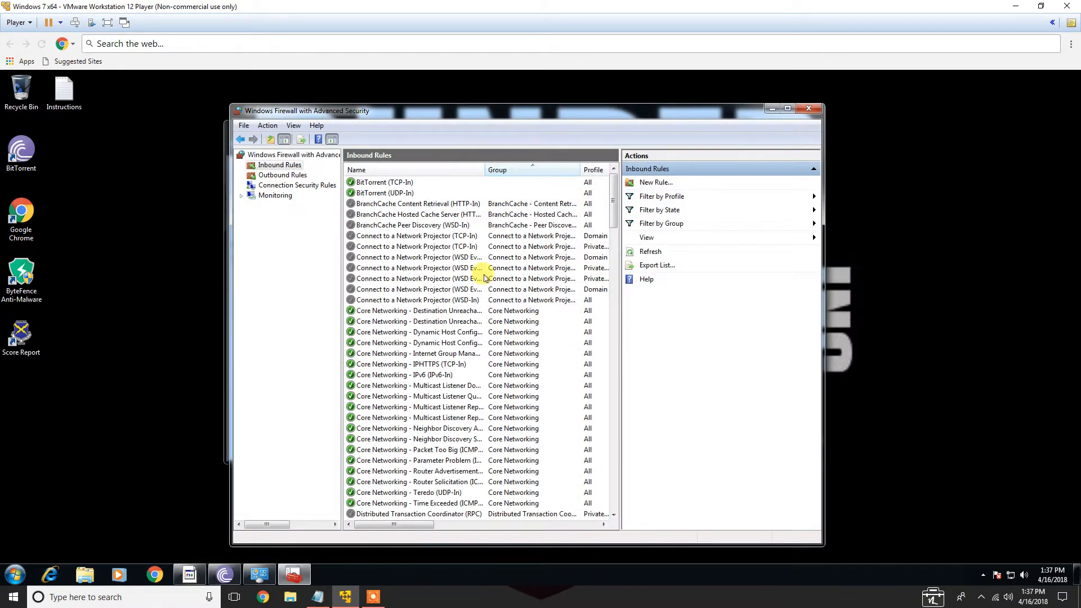
Review the Instructions file and disable both BitTorrent inbound rules
left_click(370, 183)
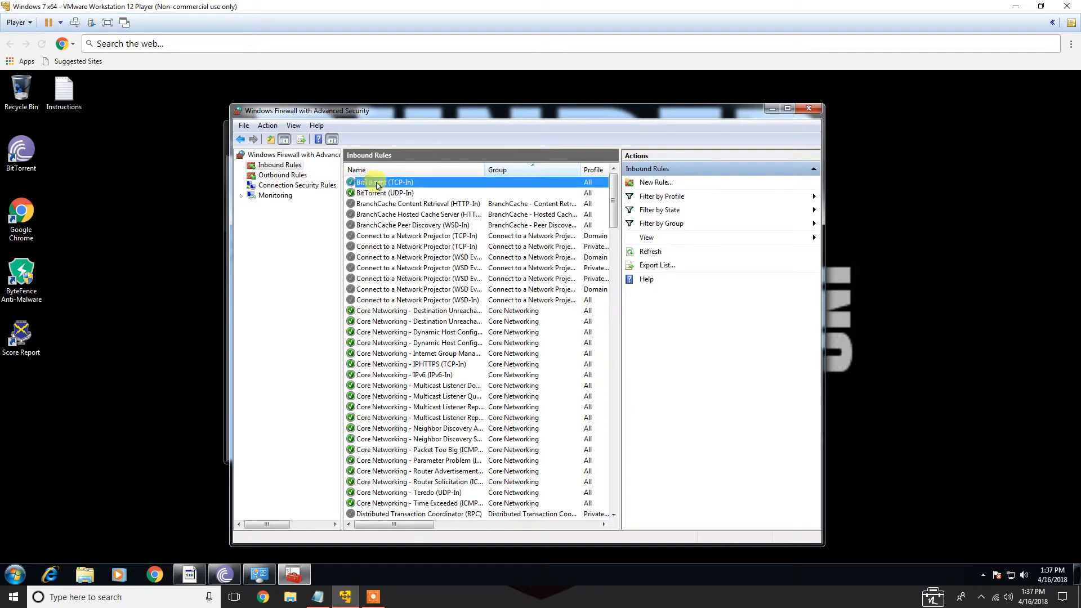
double_click(52, 91)
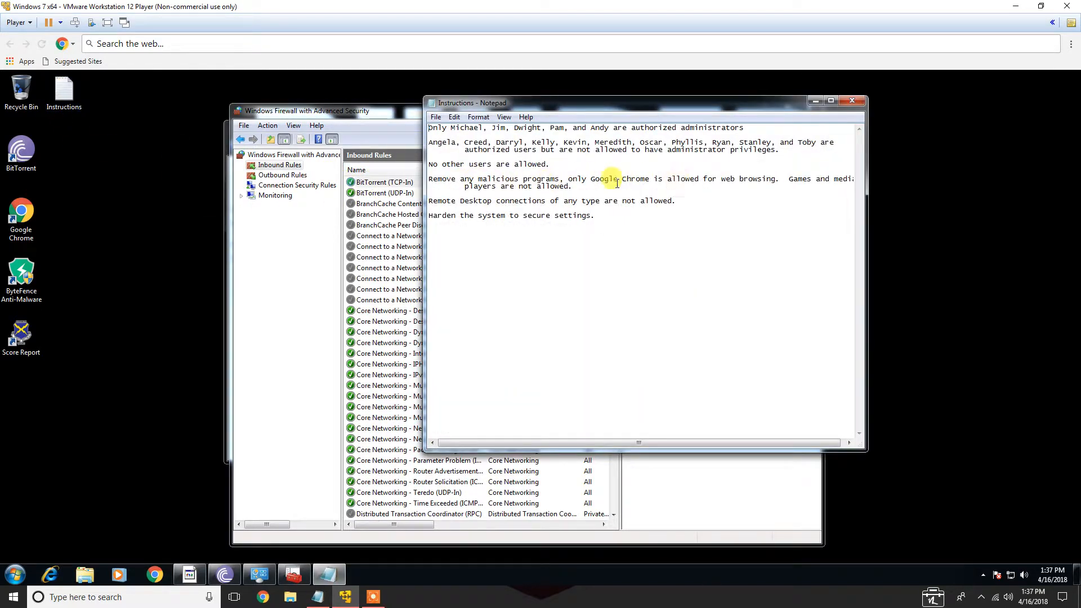
left_click(852, 105)
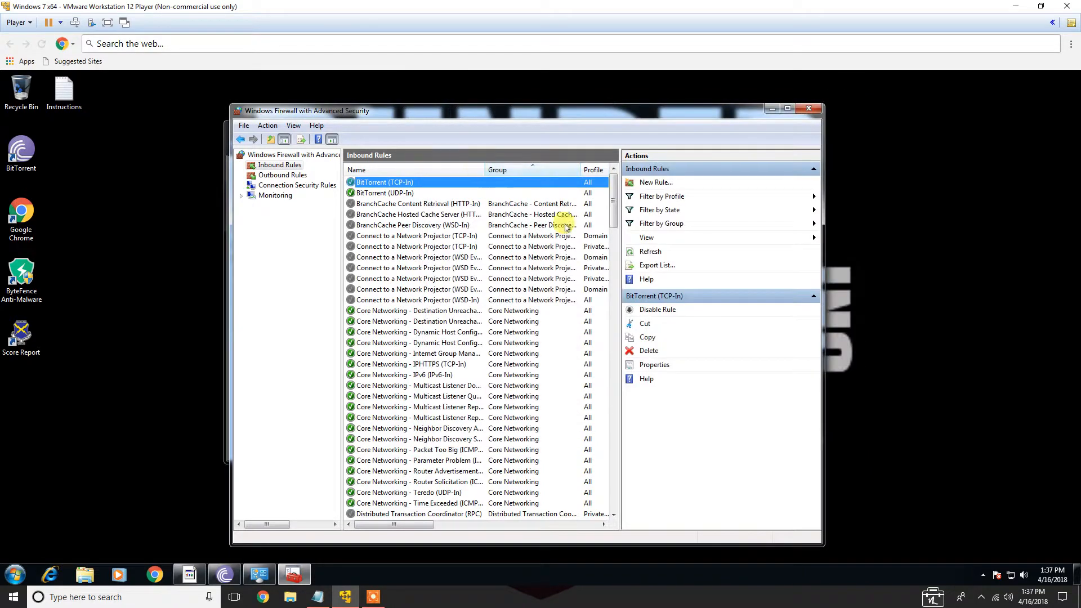
left_click(643, 309)
left_click(421, 193)
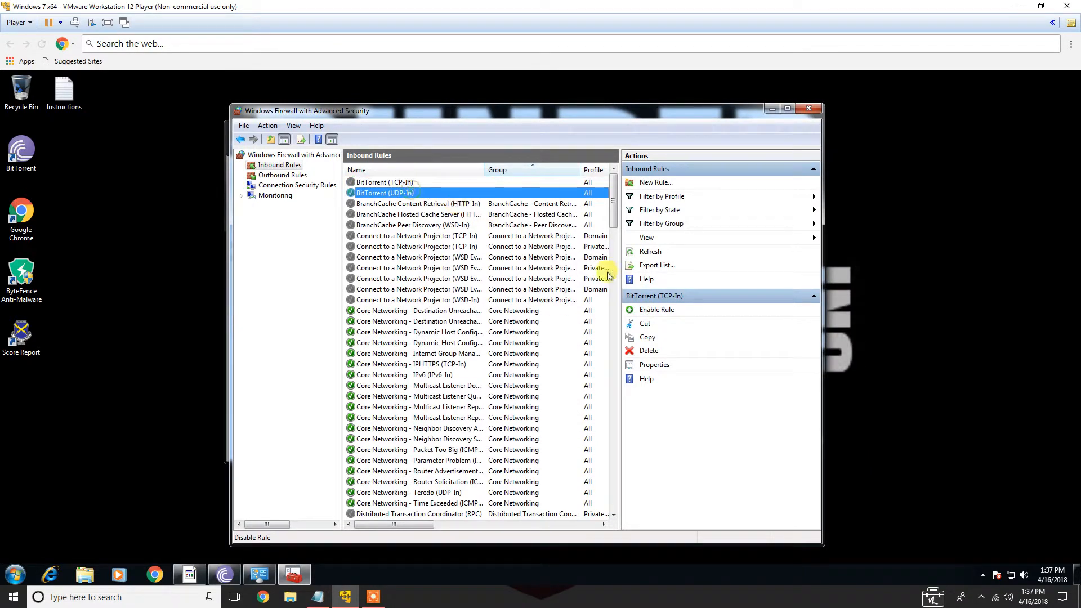
Disable the Remote Desktop (TCP-In) and Remote Desktop - RemoteFX (TCP-In) inbound rules
scroll(610, 233, "down", 15)
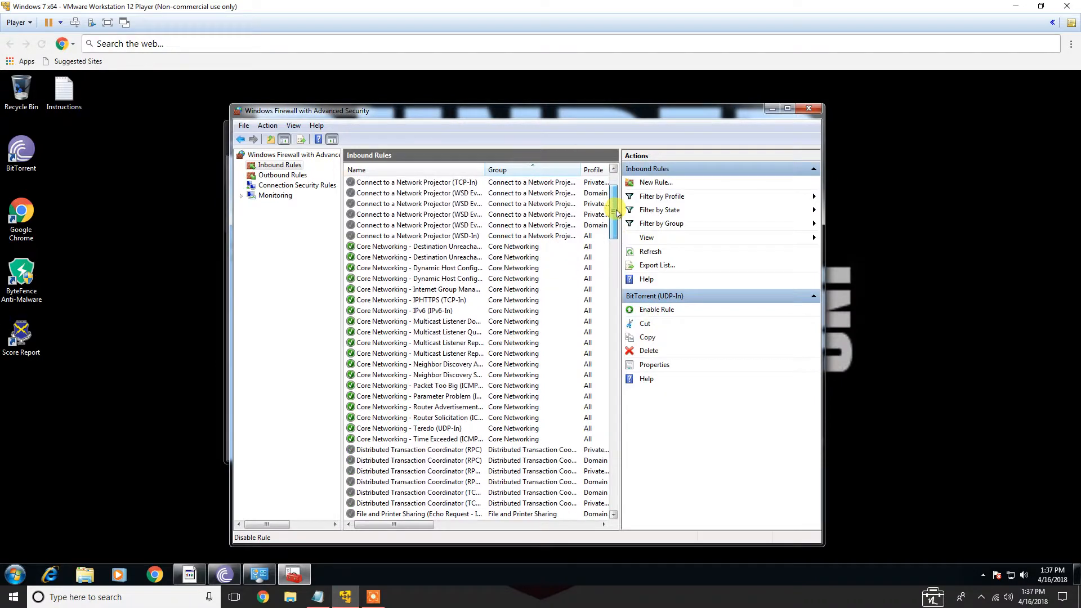
left_click_drag(615, 272, 614, 365)
left_click(389, 332)
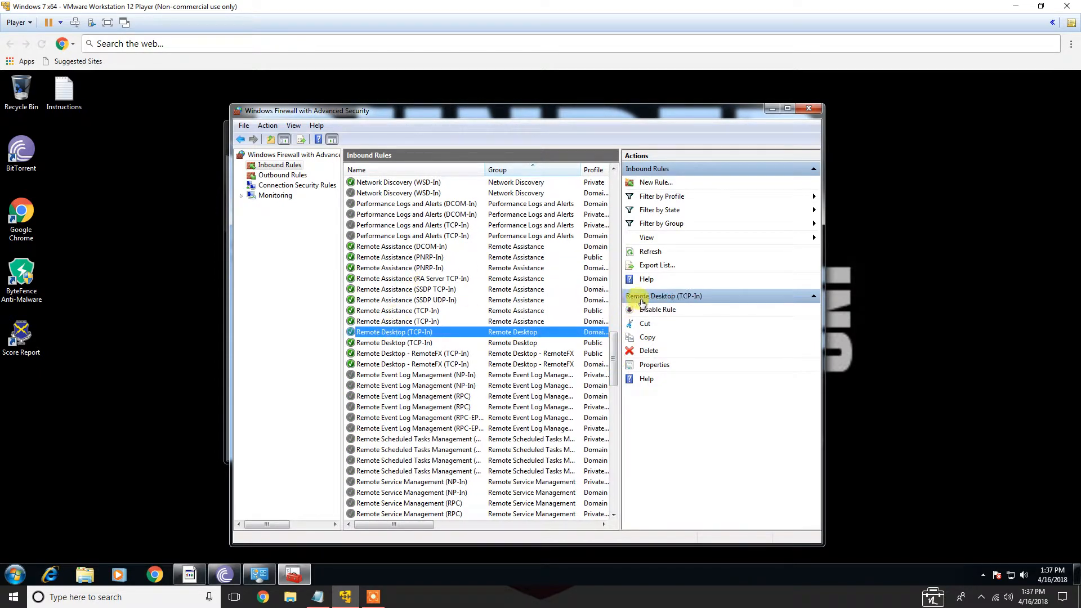
left_click(653, 309)
left_click(445, 343)
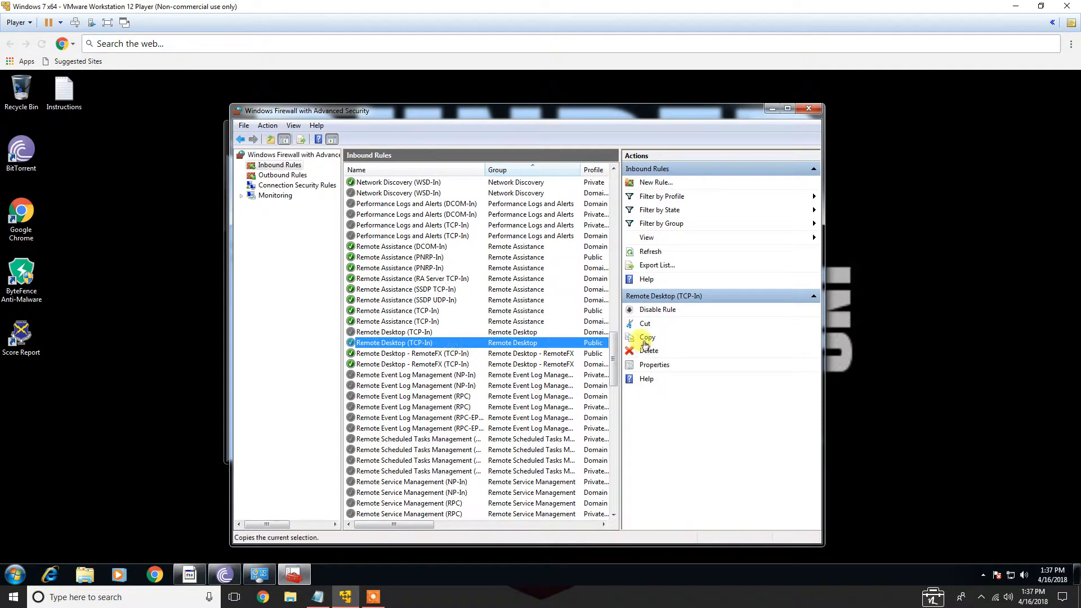
left_click(634, 309)
left_click(510, 354)
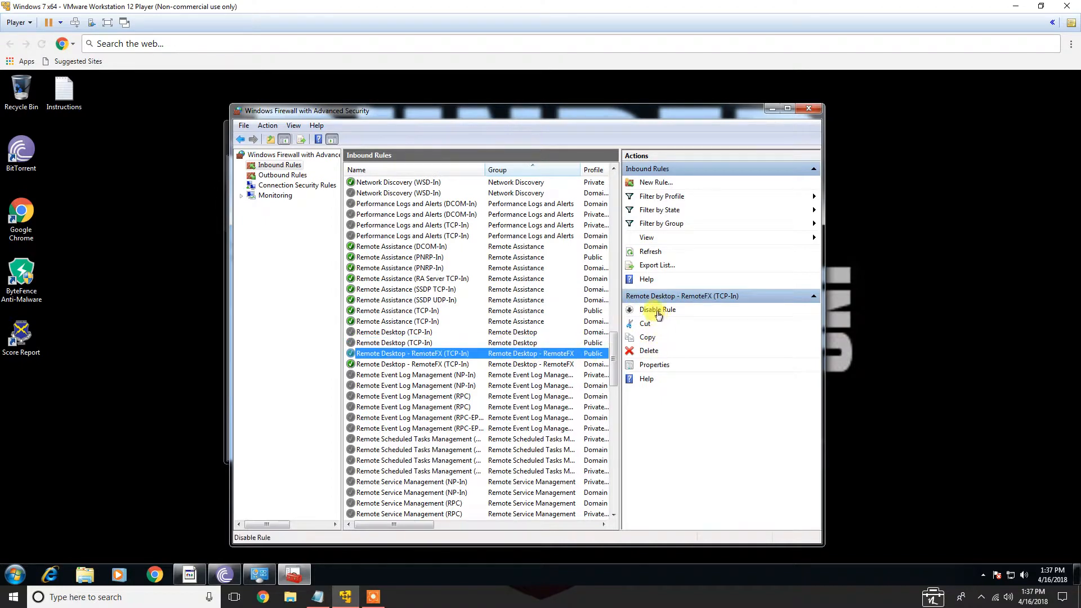
left_click(532, 364)
left_click(657, 310)
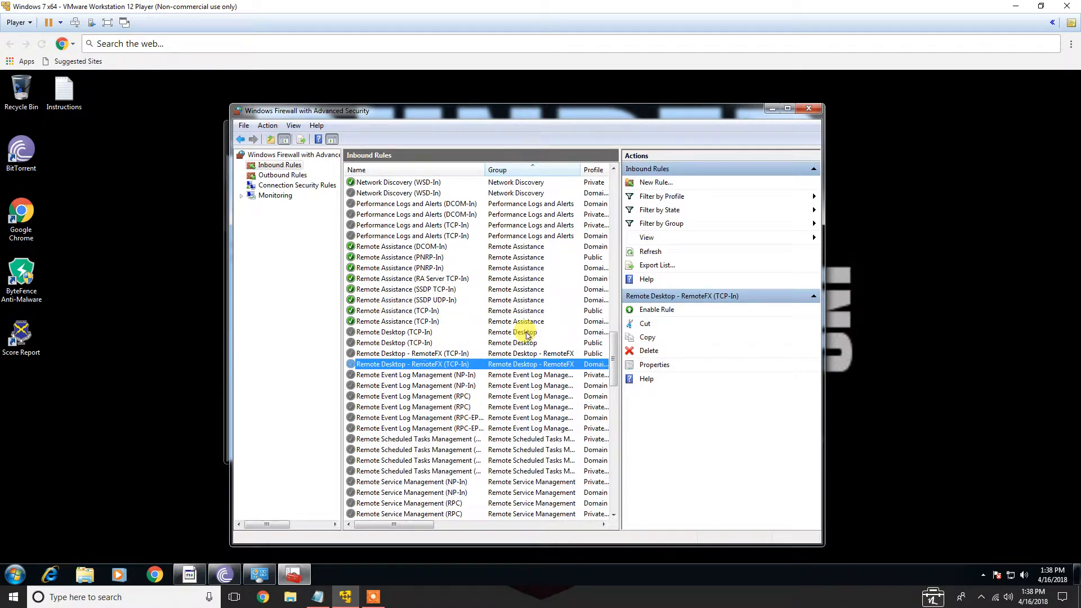
Disable the Telnet Server inbound rule
left_click_drag(613, 360, 613, 417)
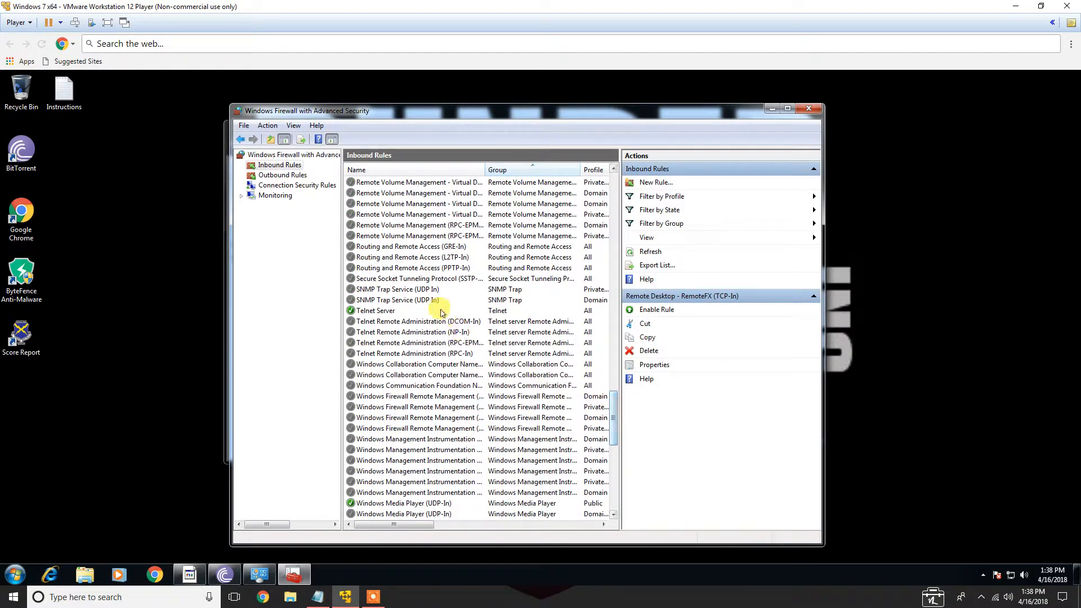
left_click(401, 310)
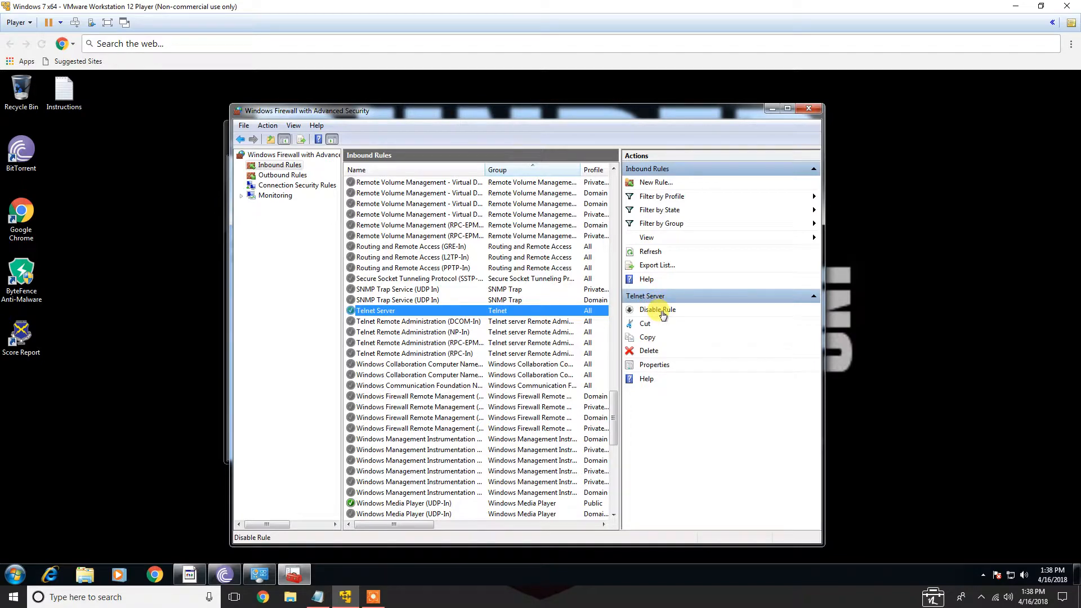
left_click(657, 310)
Disable the Windows Media Player, Windows Media Player x86 and Network Sharing inbound rules
left_click_drag(613, 415, 614, 458)
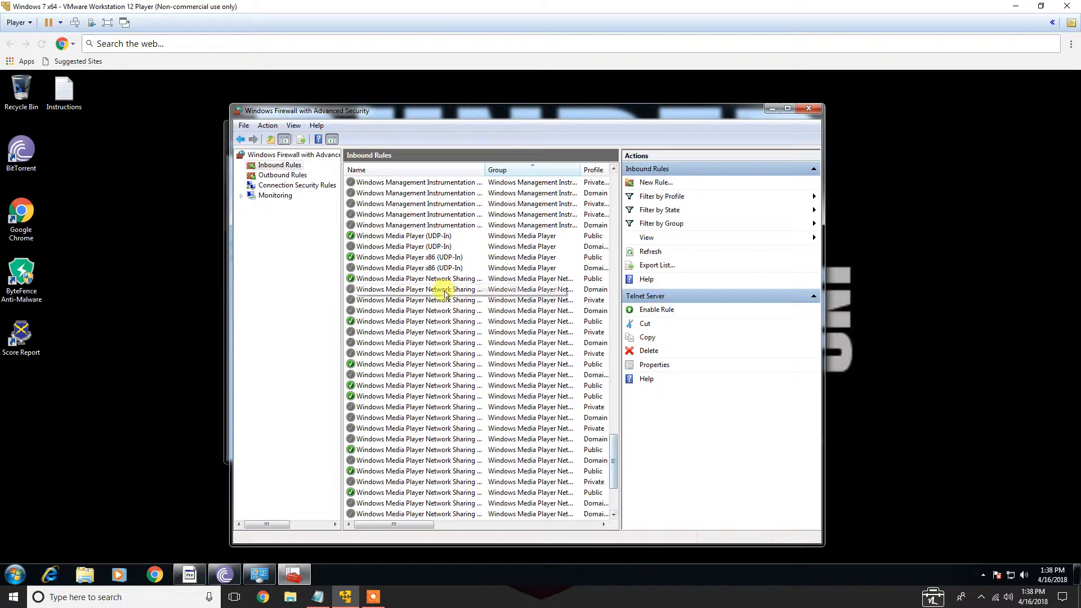
left_click(388, 237)
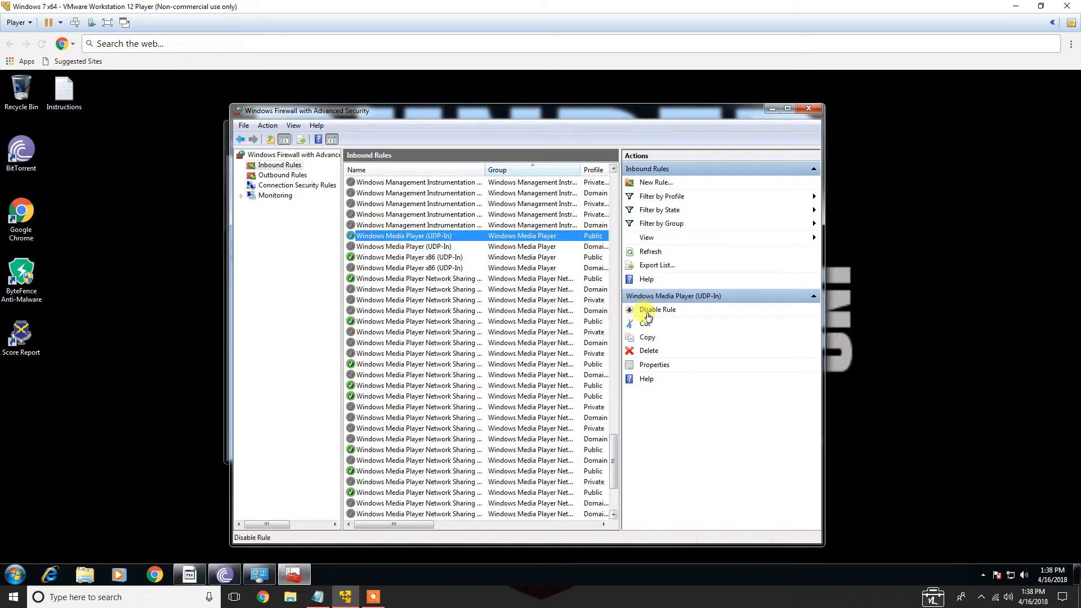
left_click(440, 256)
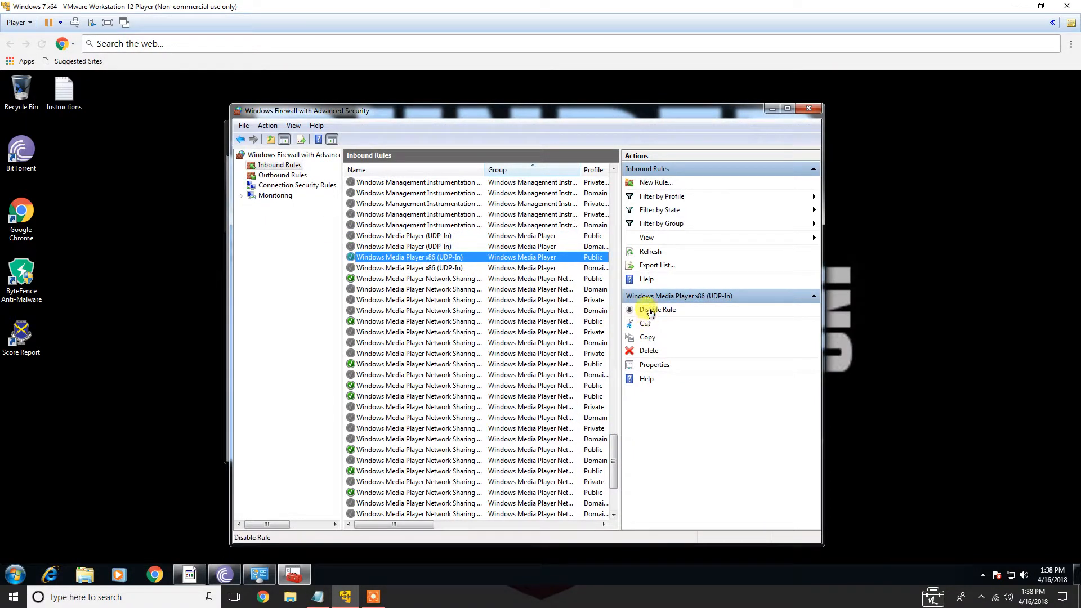
left_click(437, 280)
left_click(653, 310)
Scroll through the outbound rules list, then close Windows Firewall with Advanced Security
scroll(440, 321, "down", 4)
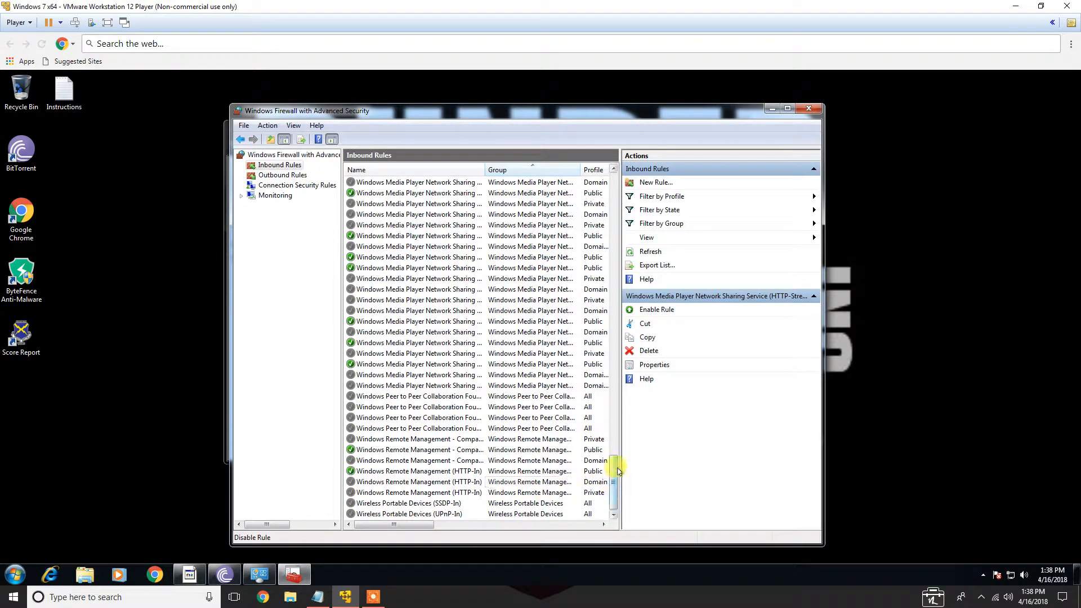
left_click_drag(616, 479, 570, 169)
left_click(278, 176)
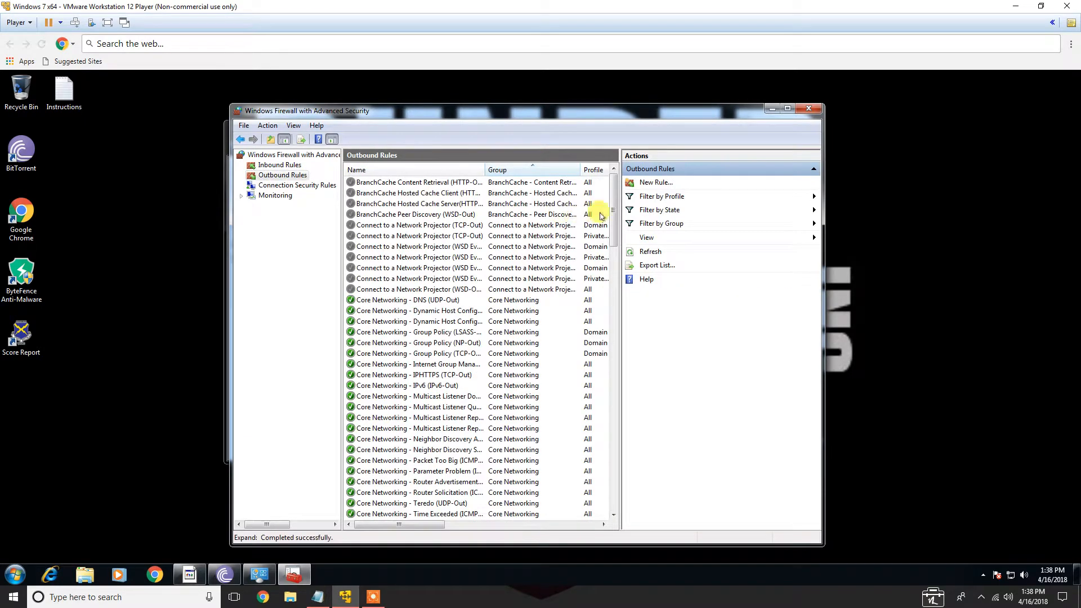
left_click_drag(614, 210, 599, 393)
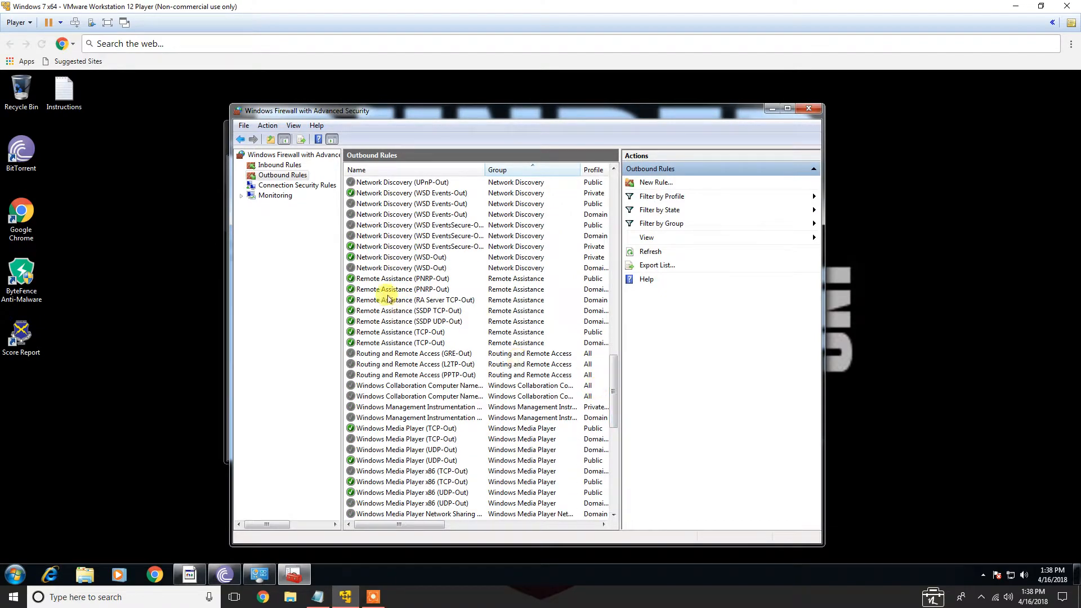
left_click_drag(615, 372, 617, 468)
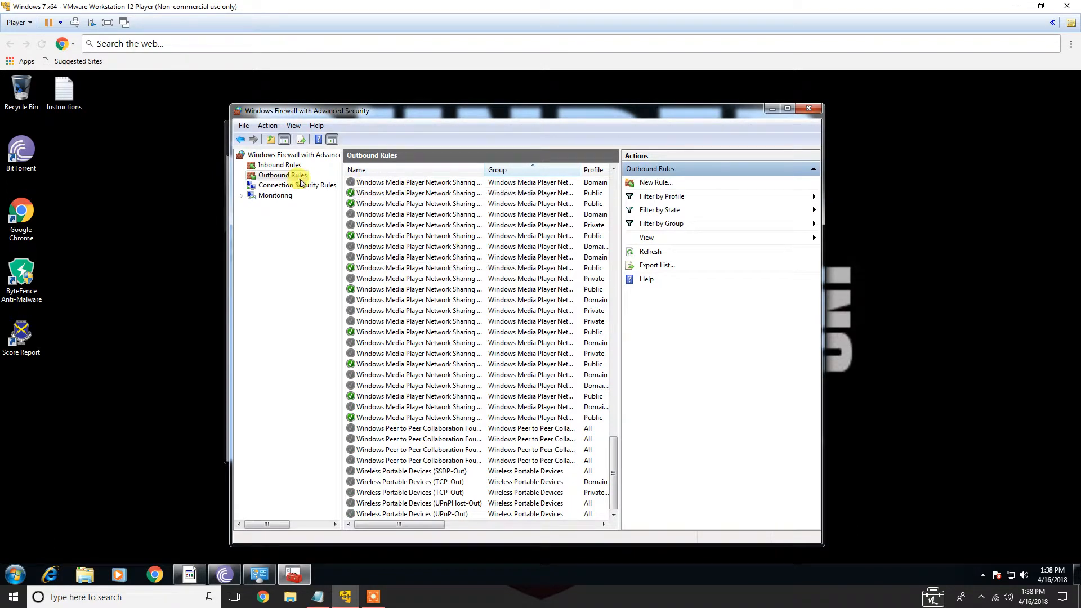
left_click(809, 108)
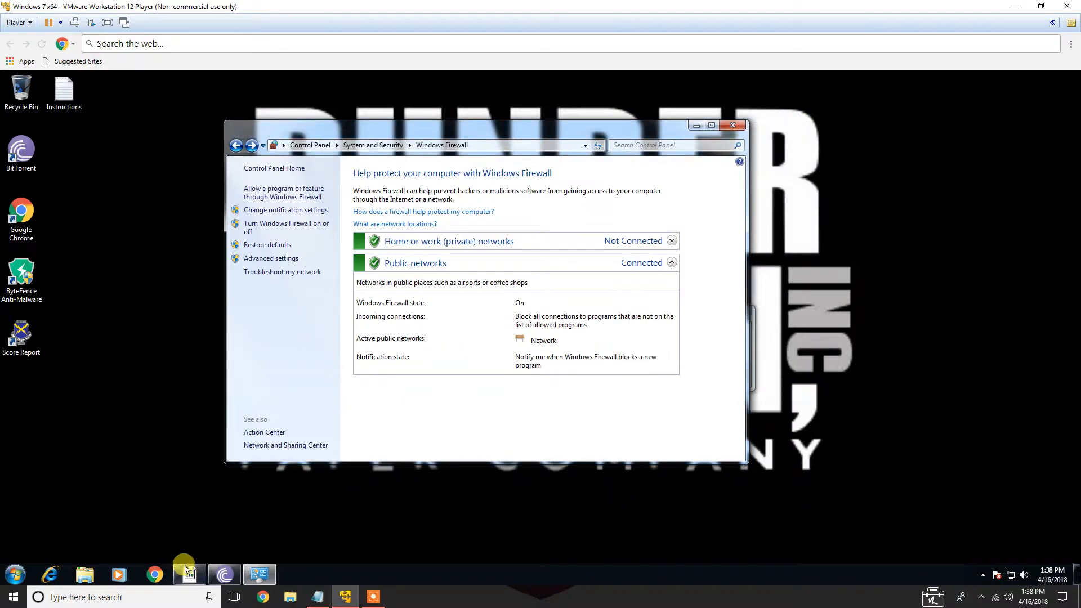
Open the Score Report and review the firewall items found, then close it
left_click(21, 334)
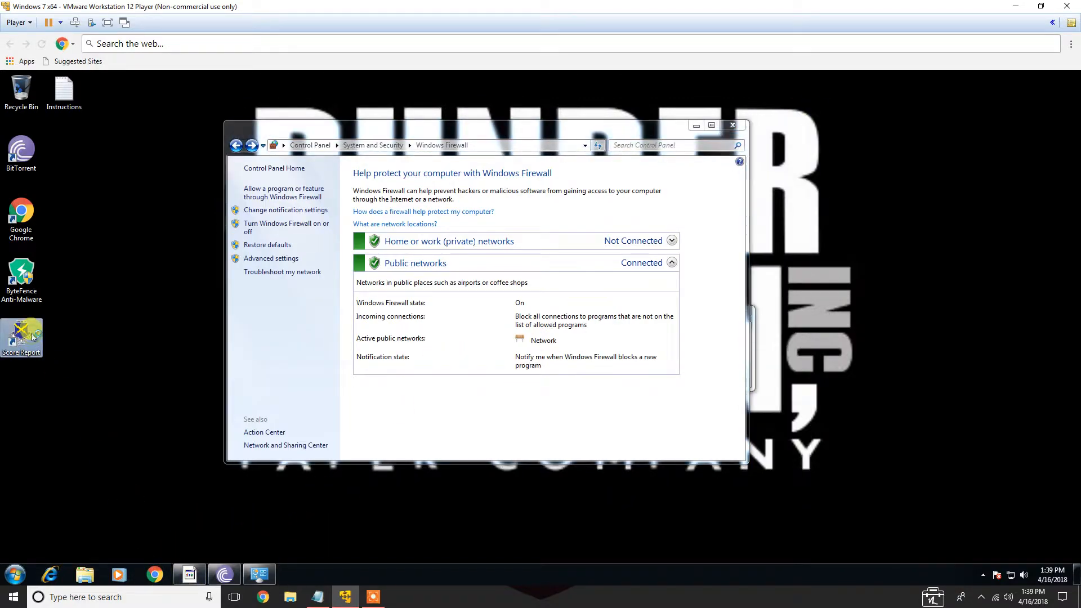
double_click(34, 331)
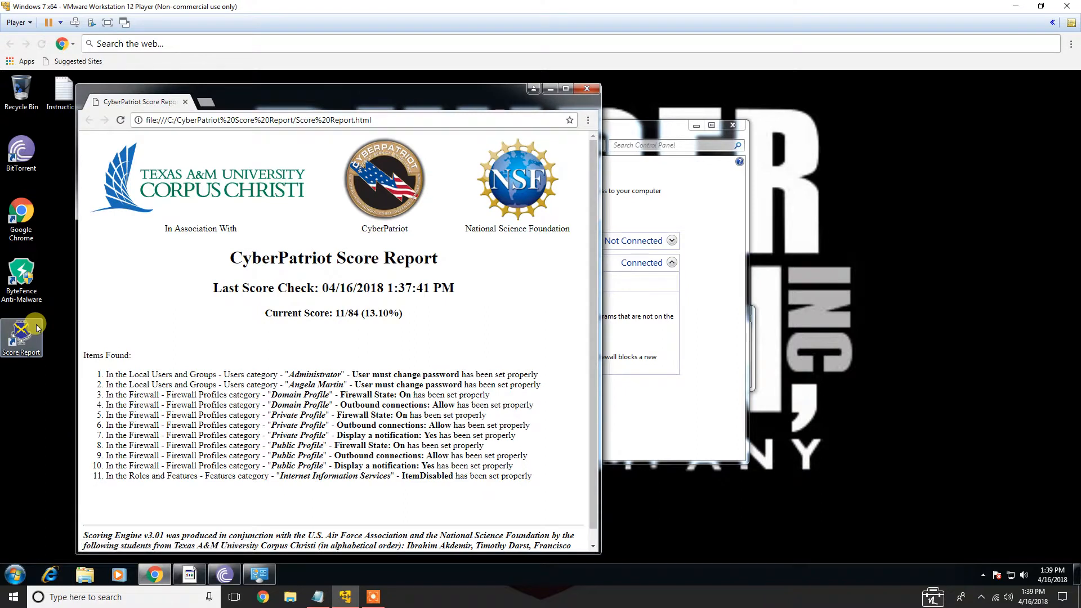
left_click_drag(523, 467, 197, 395)
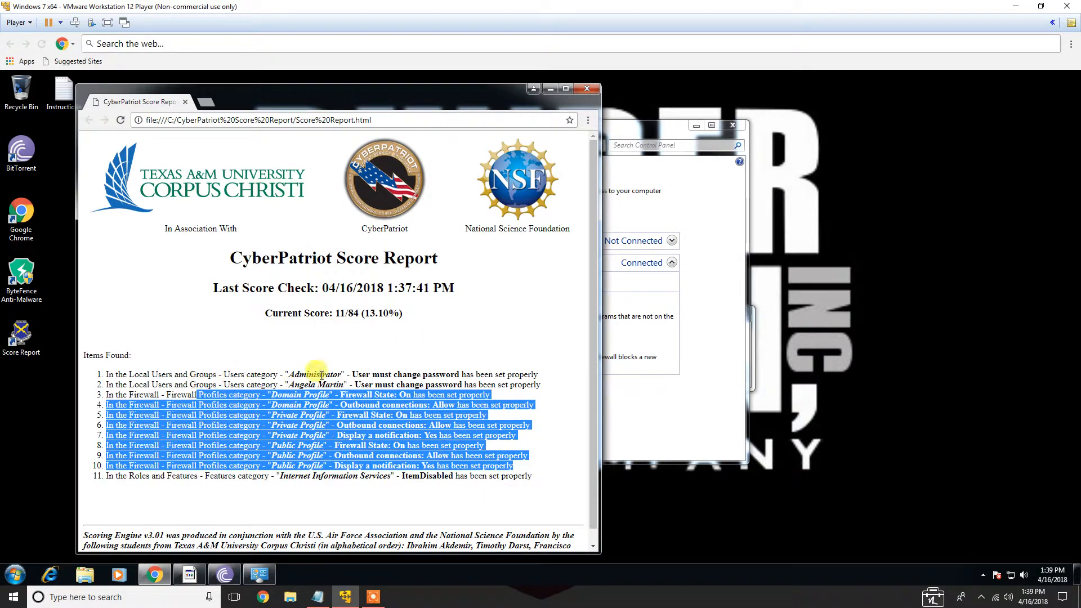
left_click(586, 89)
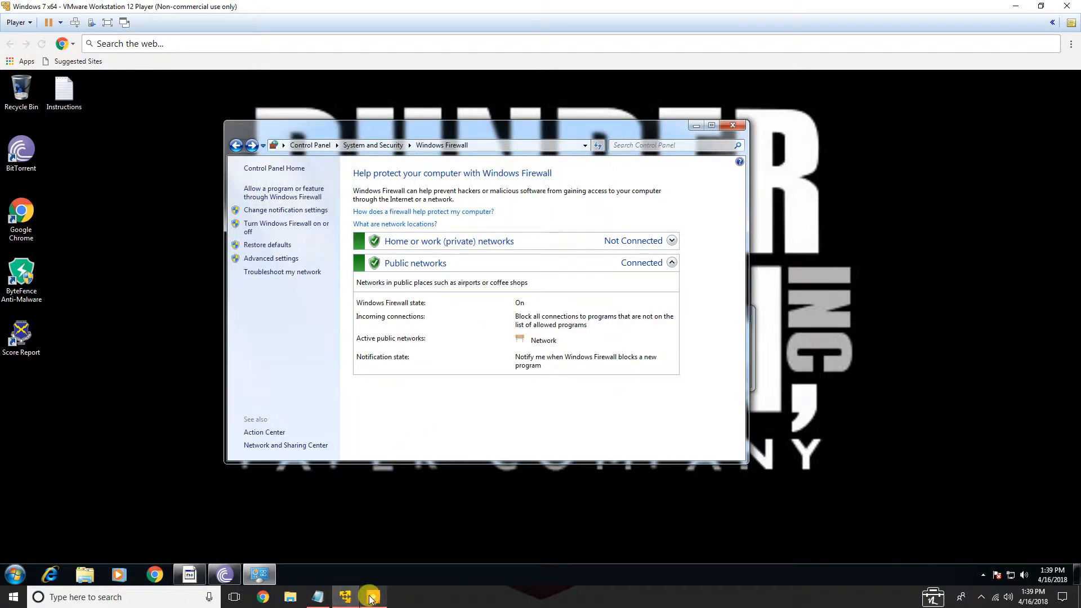
Review the attack plan's firewall items and open the list of programs allowed through Windows Firewall
left_click(318, 596)
left_click_drag(36, 254, 367, 255)
left_click(375, 258)
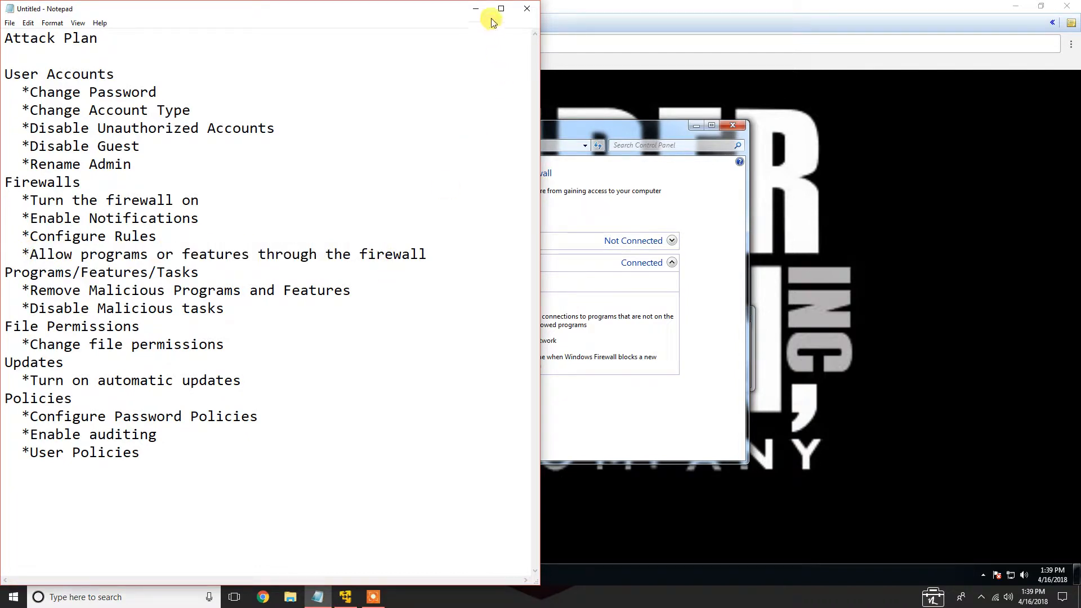
left_click(478, 9)
left_click(282, 189)
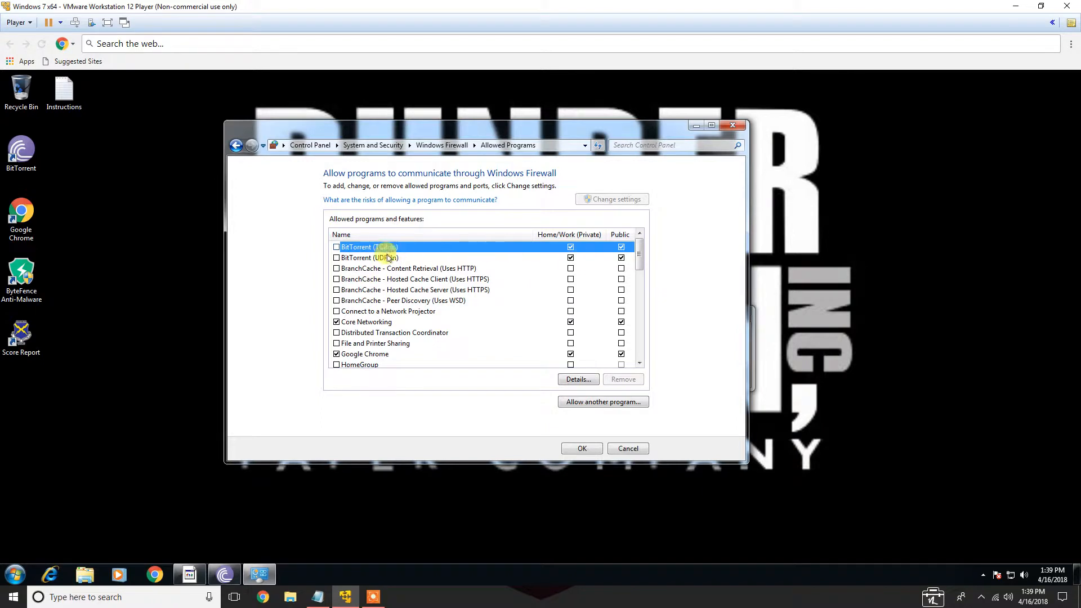
Untick Home/Work networks for BitTorrent (TCP-In), scroll through the allowed programs list, and save the change
left_click(571, 249)
left_click(621, 248)
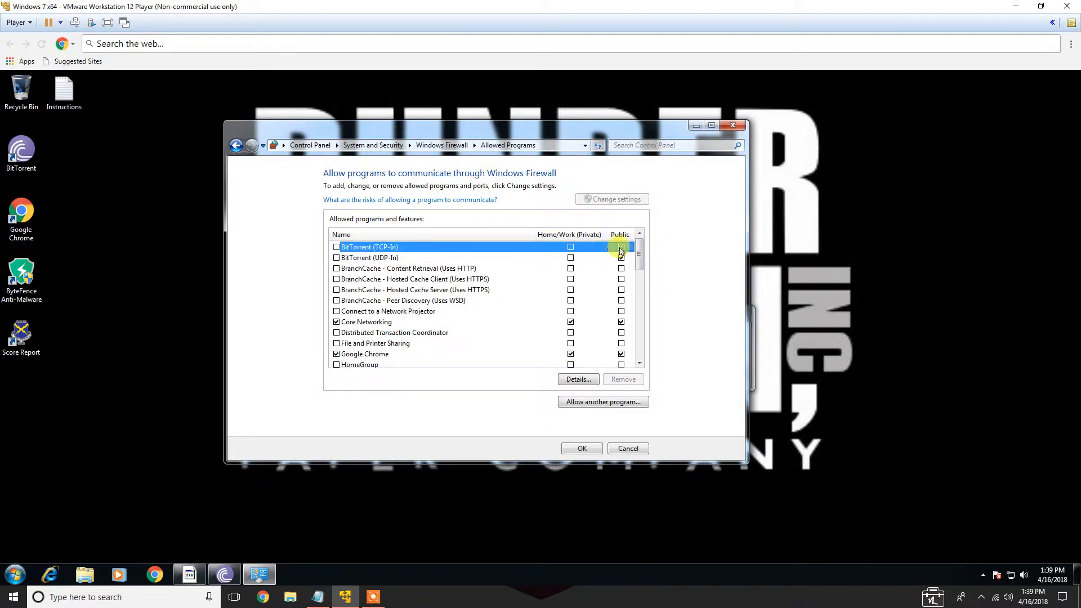
double_click(620, 249)
left_click(570, 235)
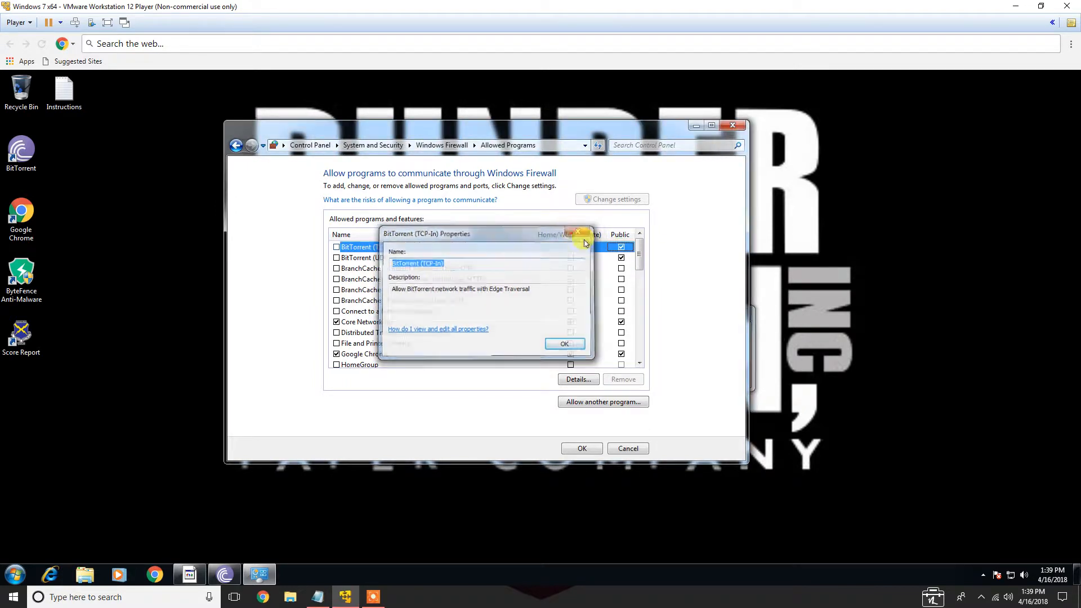
scroll(640, 251, "down", 1)
scroll(640, 248, "up", 1)
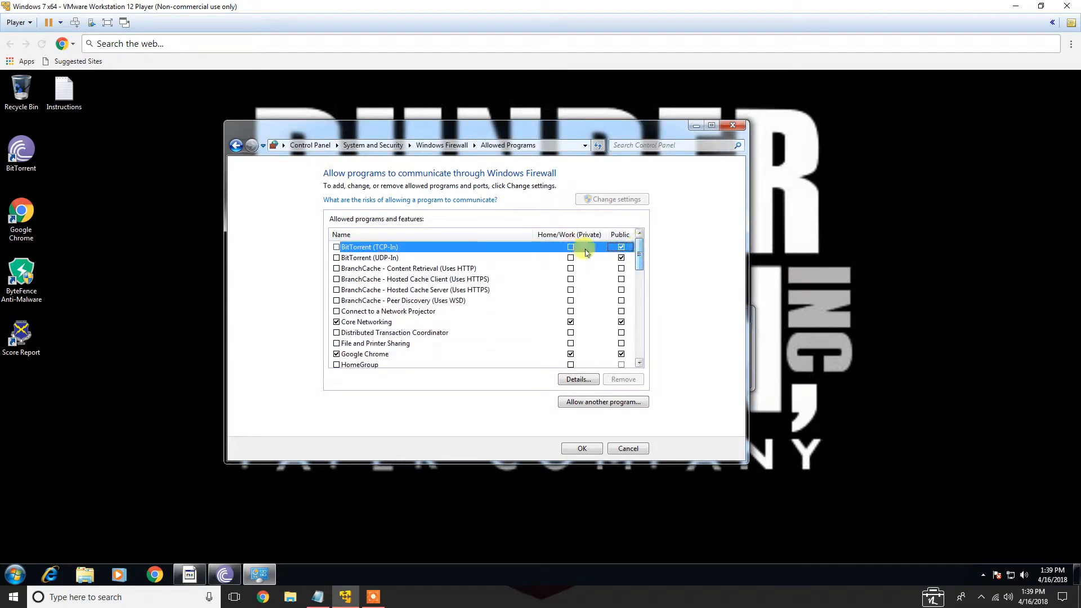
scroll(522, 313, "down", 4)
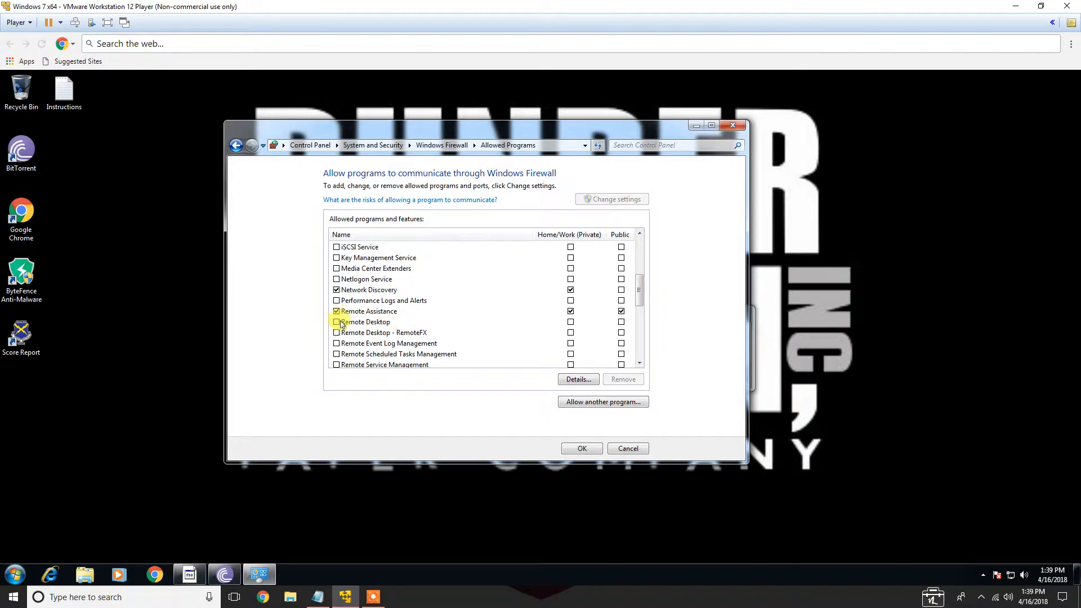
scroll(346, 325, "down", 4)
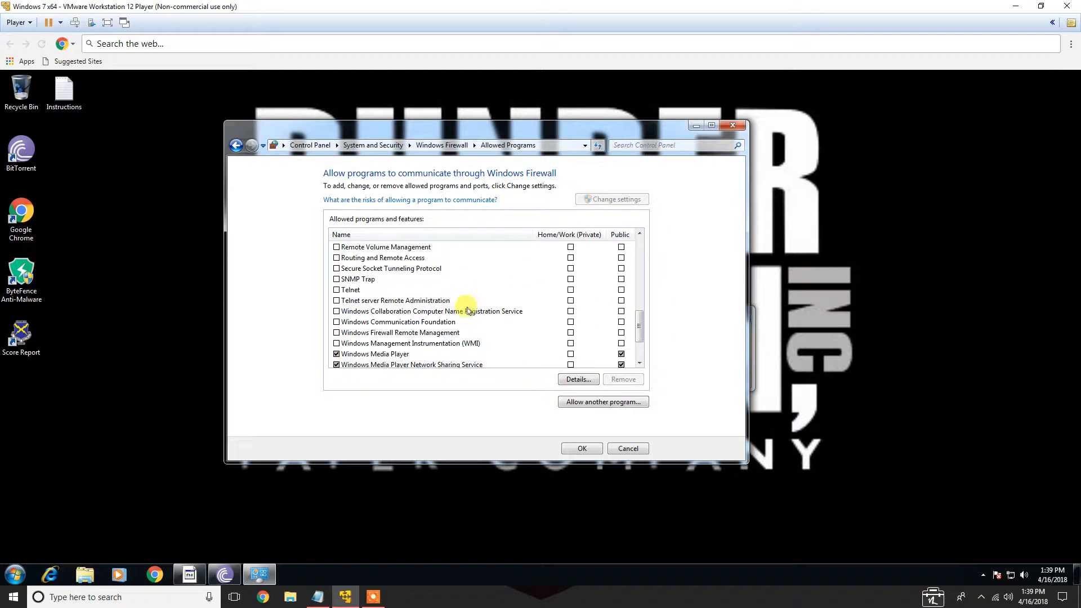
scroll(432, 288, "down", 2)
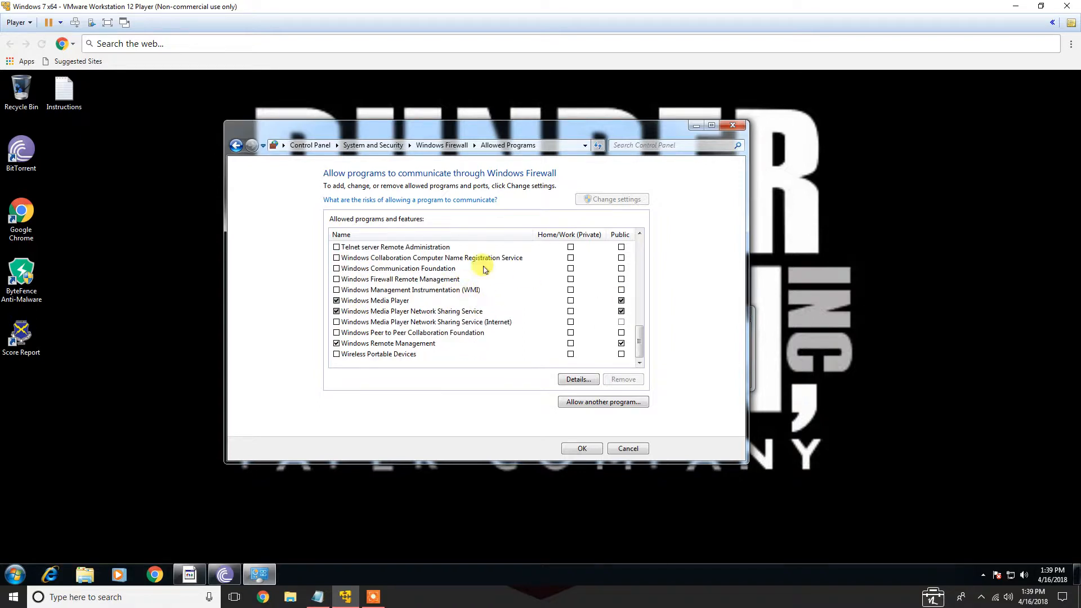
left_click_drag(639, 344, 645, 224)
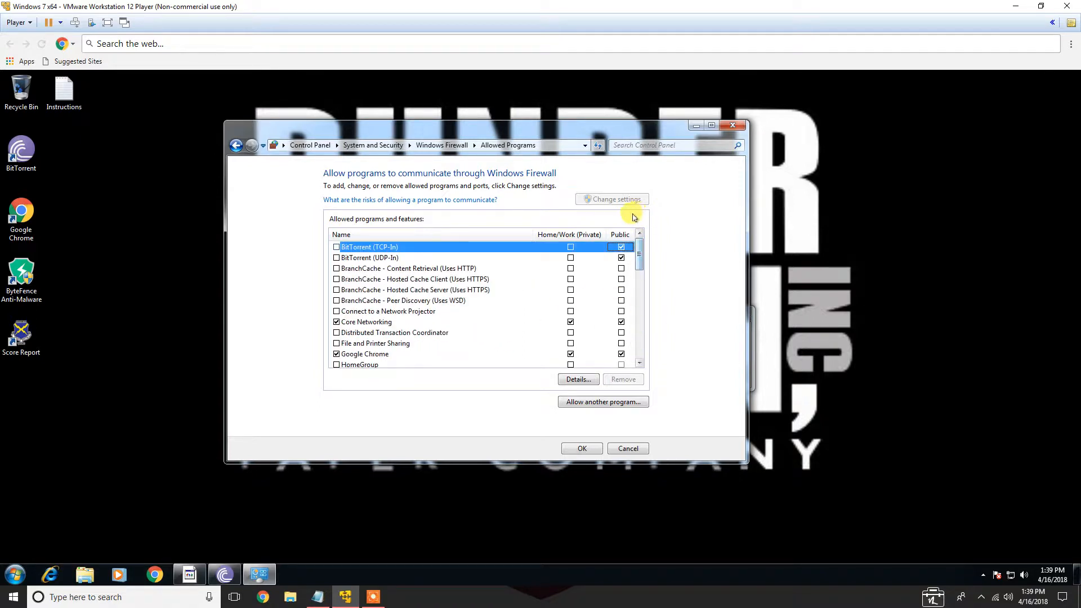
left_click(585, 448)
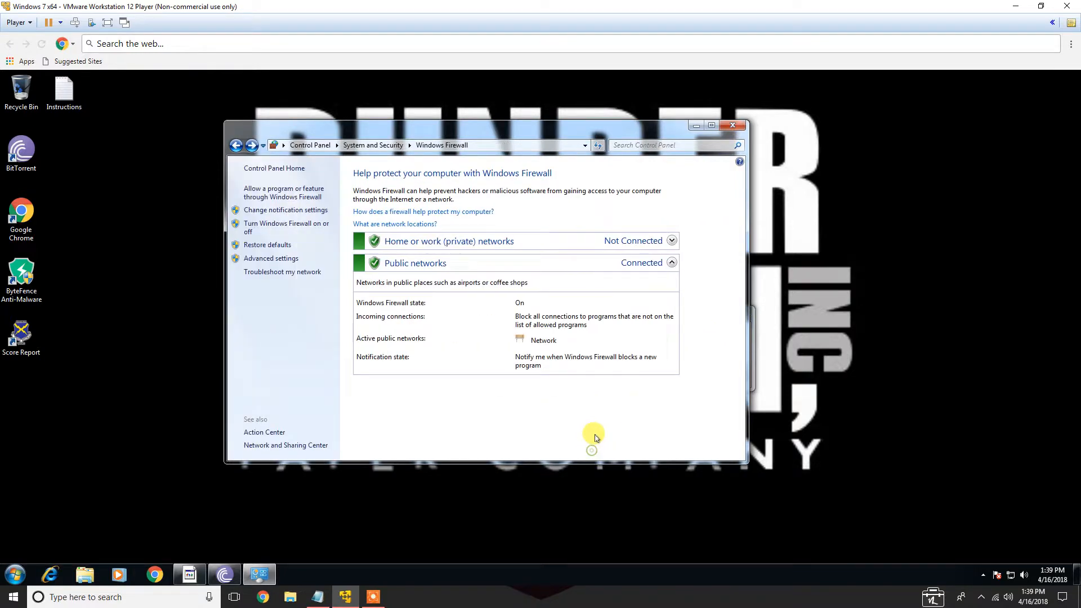
Close Windows Firewall and check the attack plan's Programs/Features/Tasks section
left_click(732, 125)
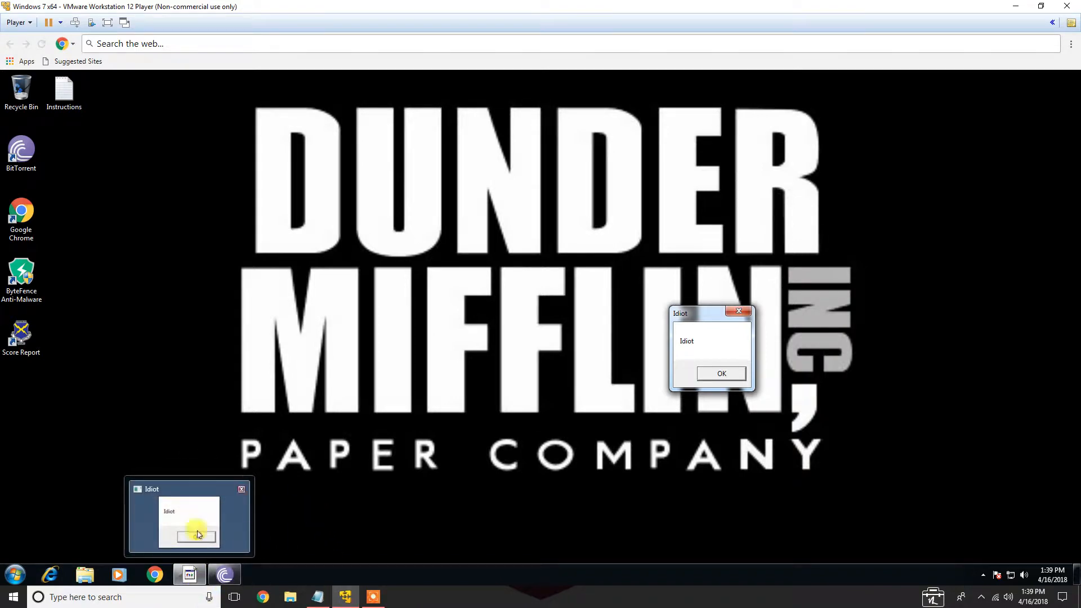
left_click(317, 596)
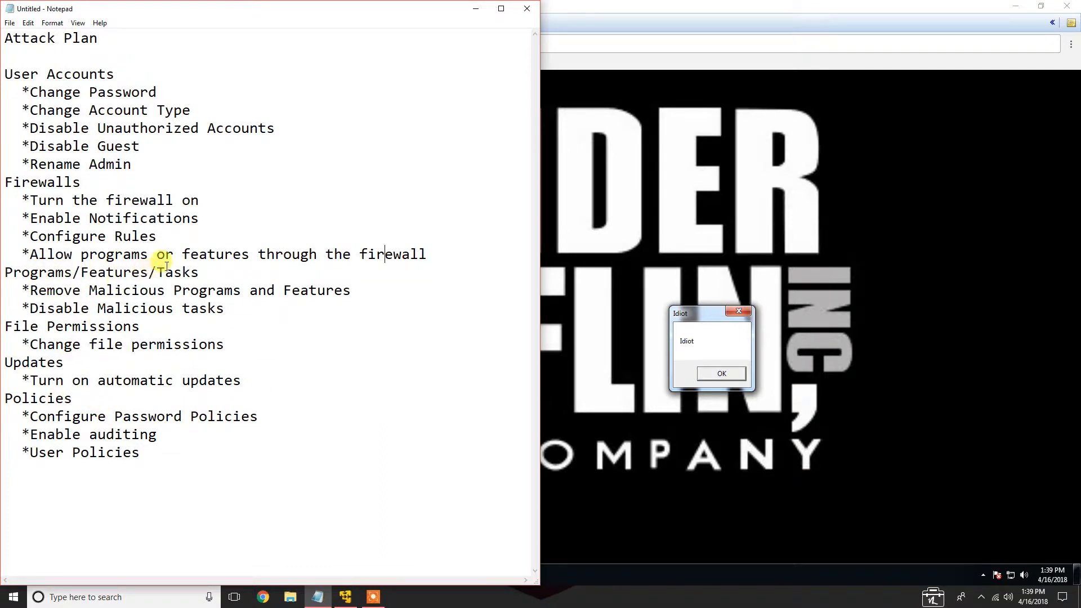
left_click(476, 9)
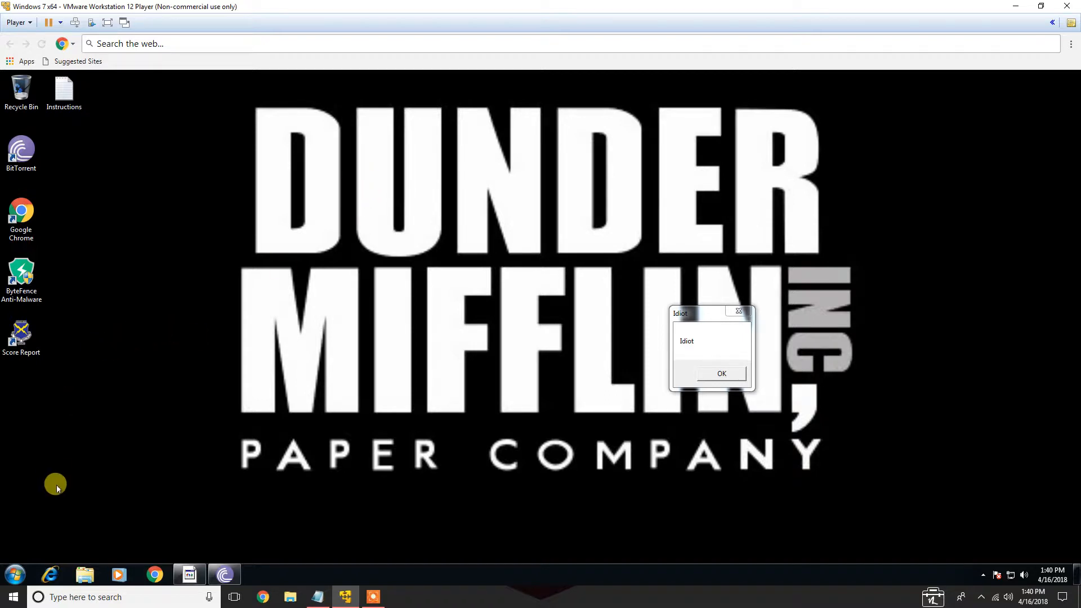
Open Programs and Features and uninstall BitTorrent, choosing to remove its settings
left_click(15, 575)
left_click(217, 428)
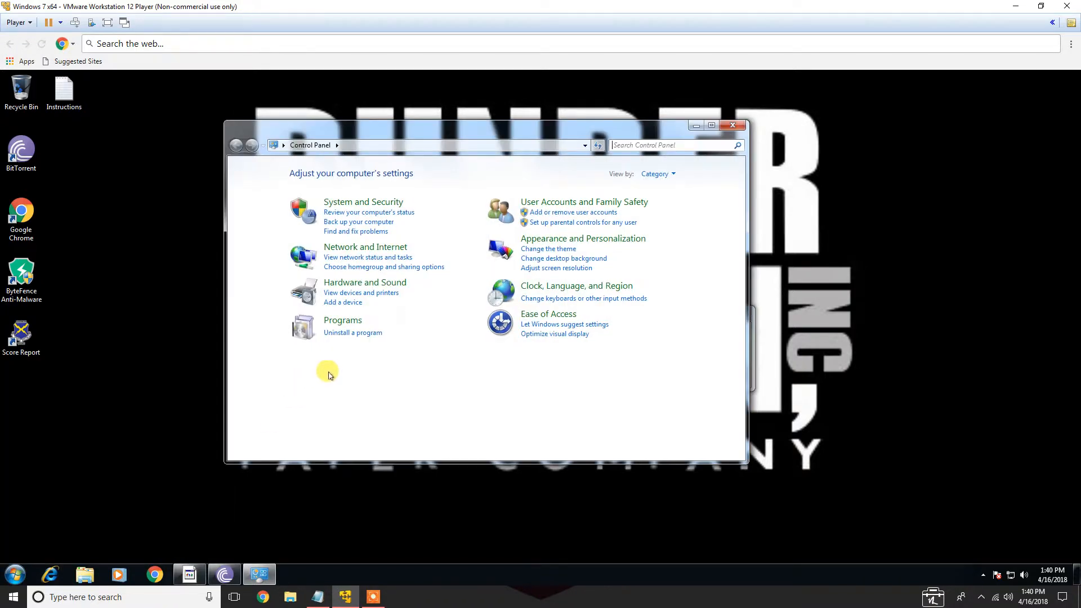
left_click(346, 332)
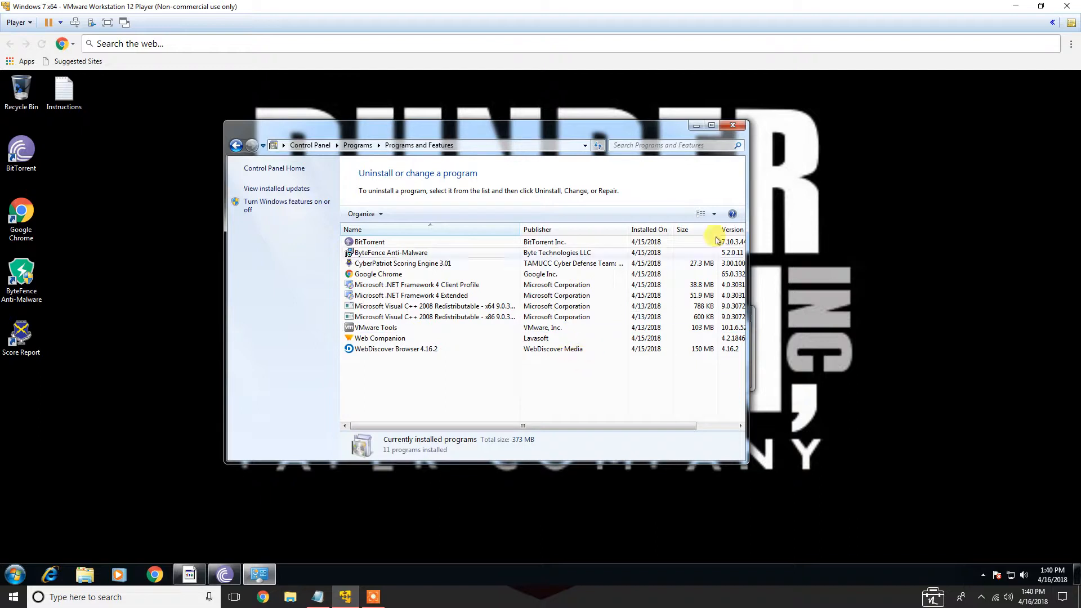
left_click_drag(744, 459, 959, 457)
left_click(358, 241)
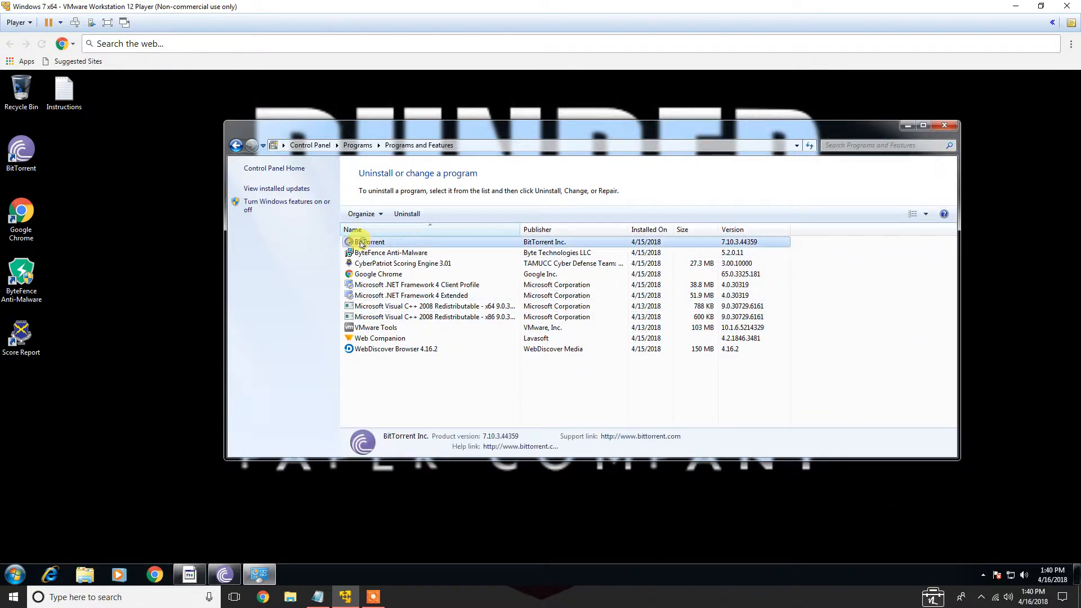
double_click(446, 244)
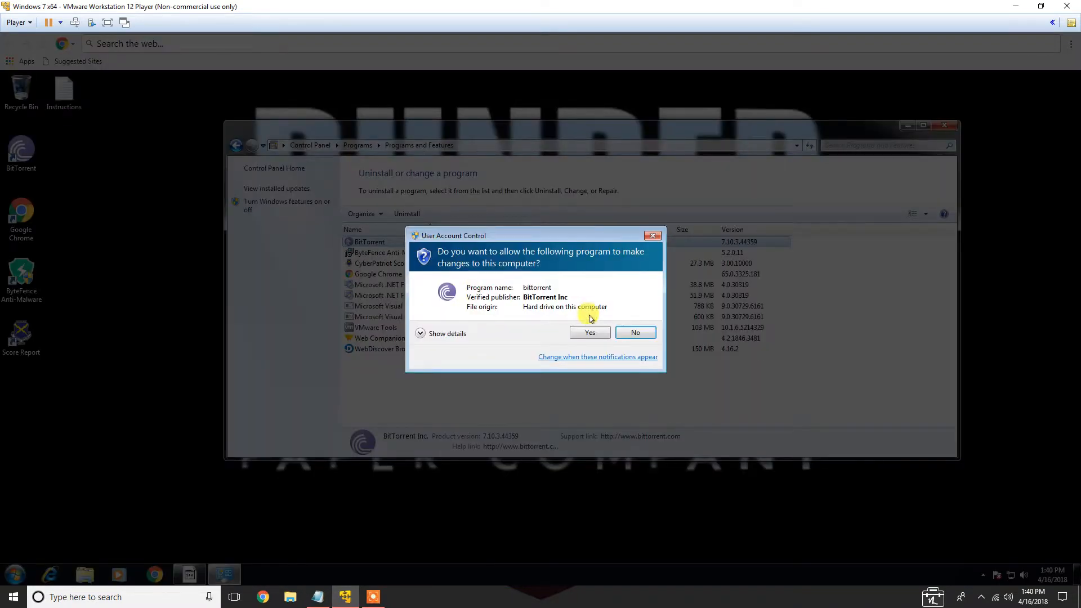
left_click(587, 332)
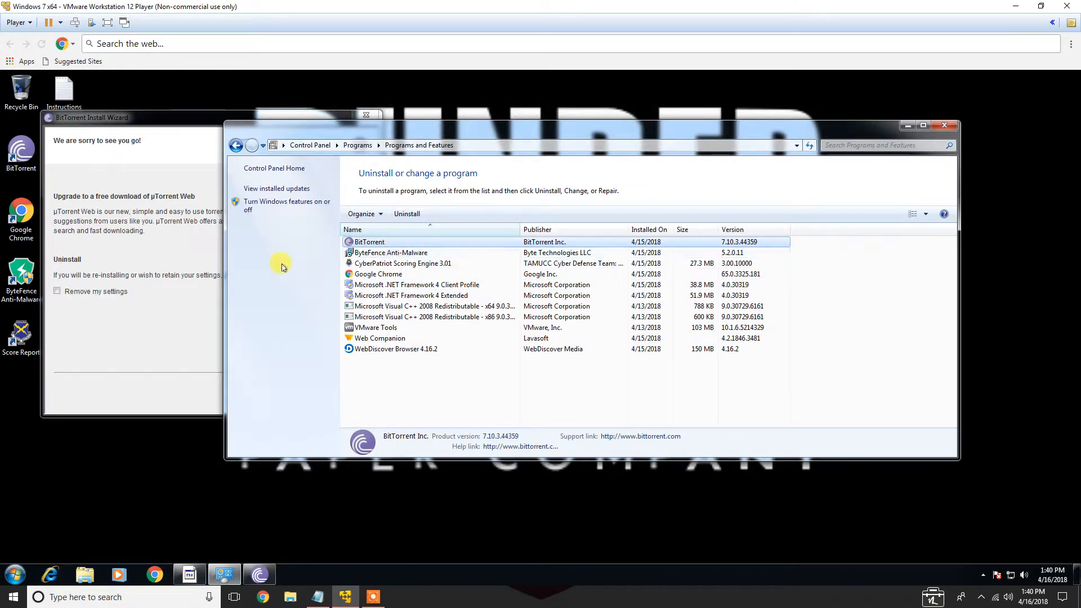
left_click(176, 299)
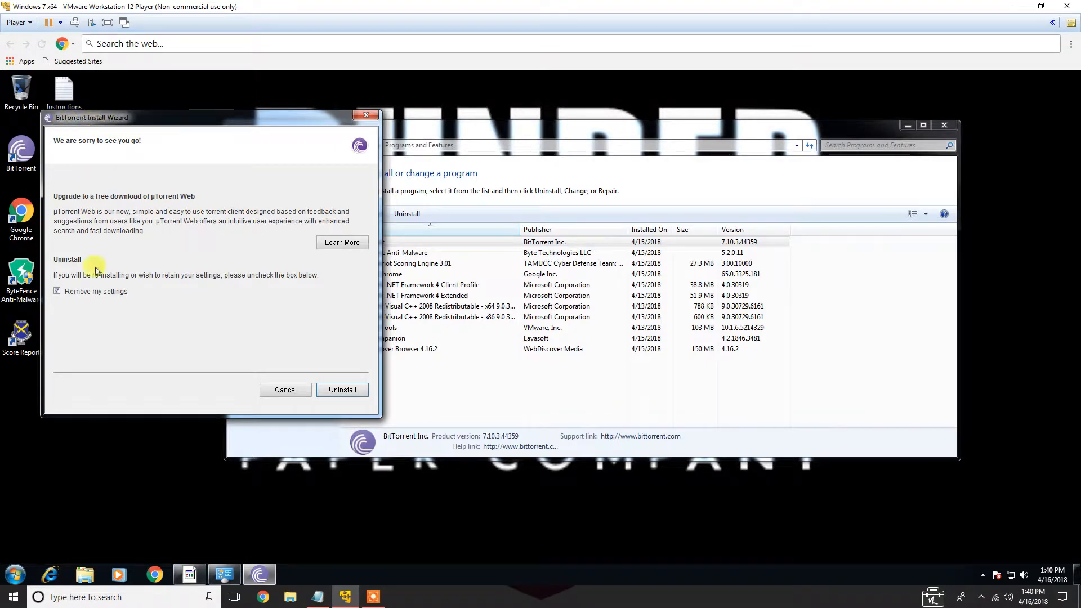
left_click(342, 390)
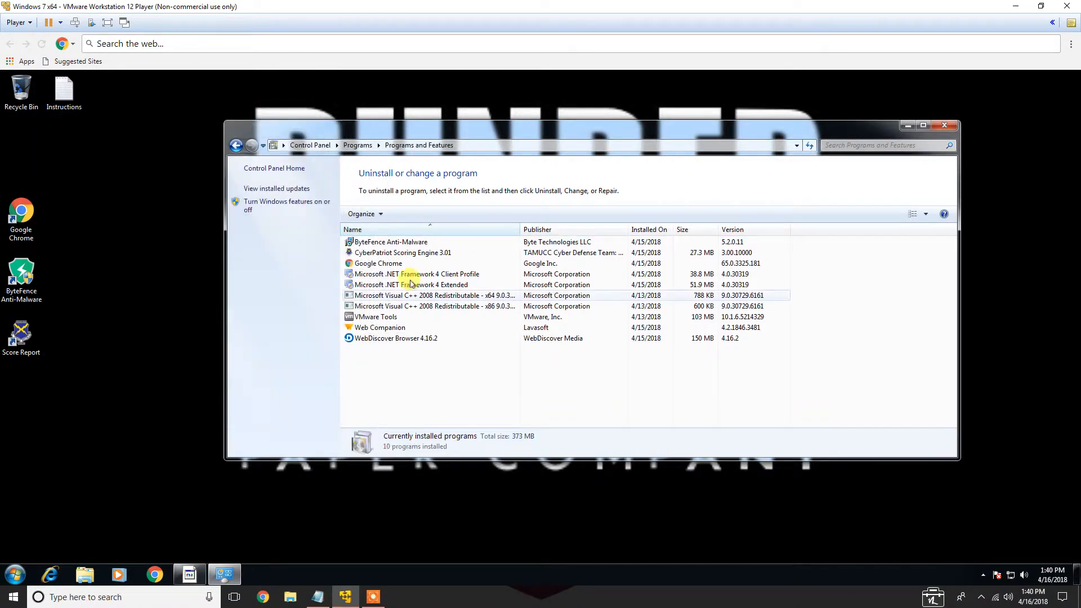
Uninstall ByteFence Anti-Malware and close the browser page it opens
left_click(410, 245)
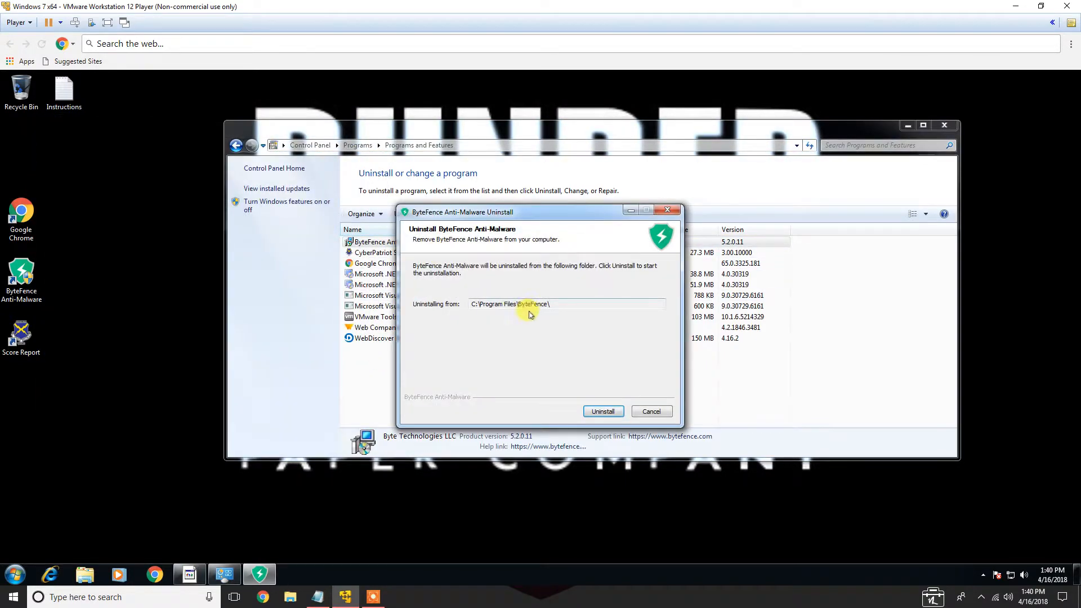
left_click(604, 411)
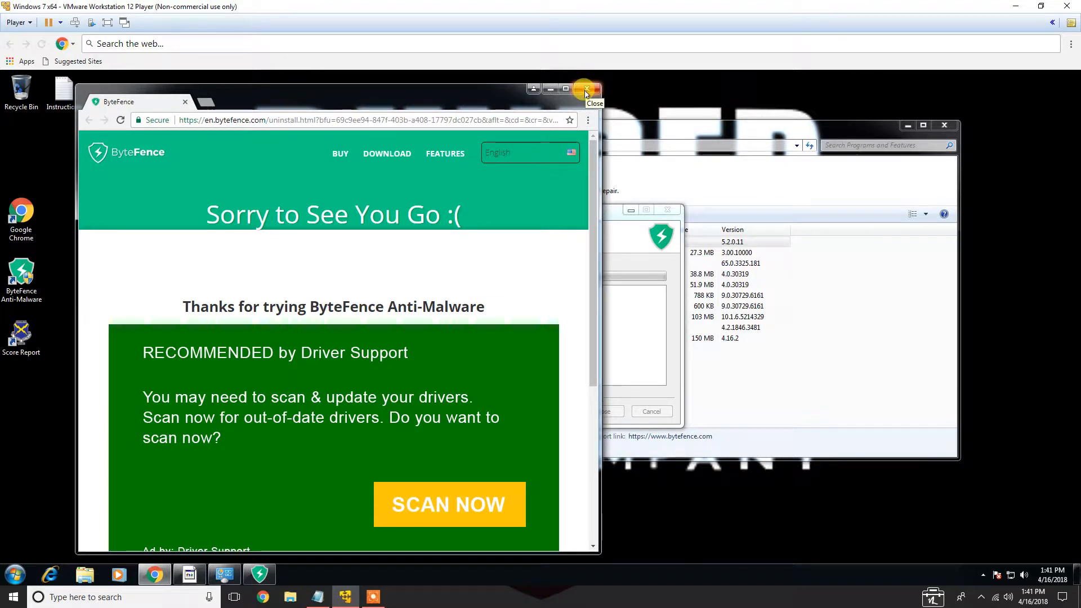
left_click(586, 89)
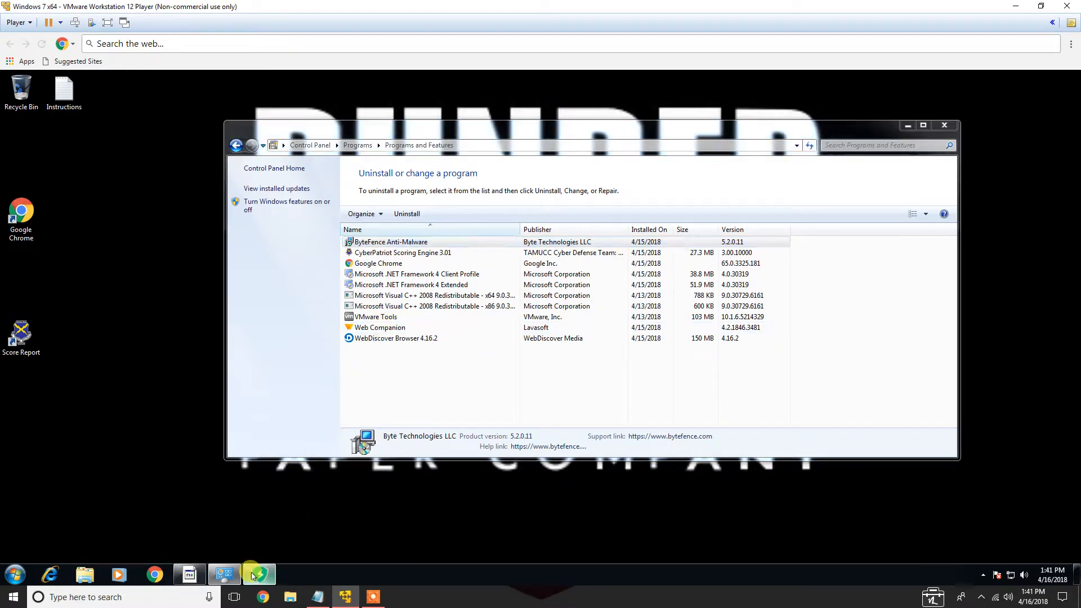
left_click(599, 412)
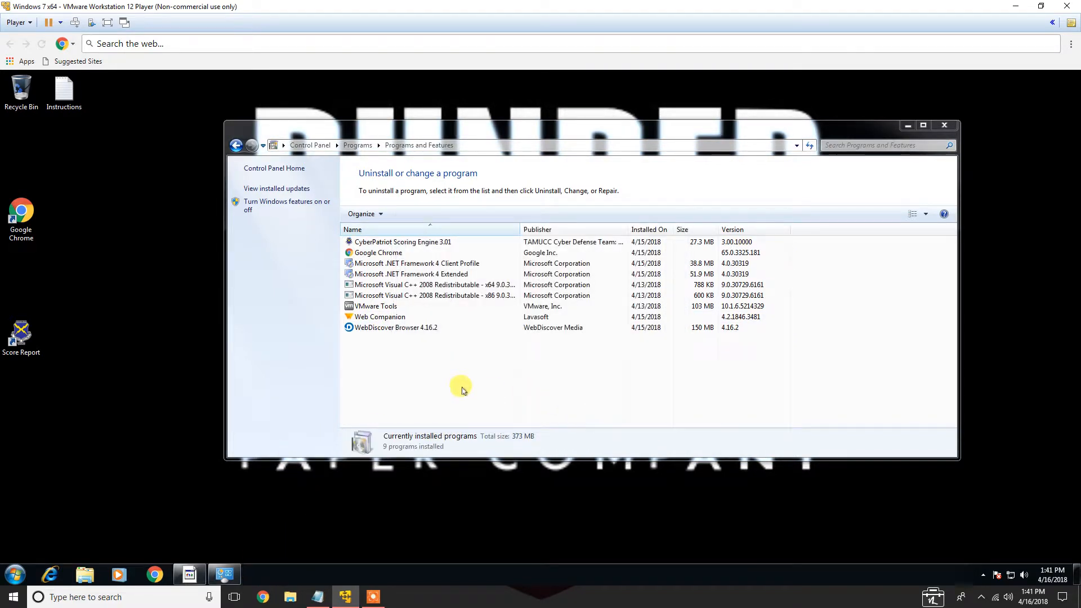
Uninstall Web Companion, confirming the removal, and close the browser page it opens
left_click(403, 317)
double_click(403, 317)
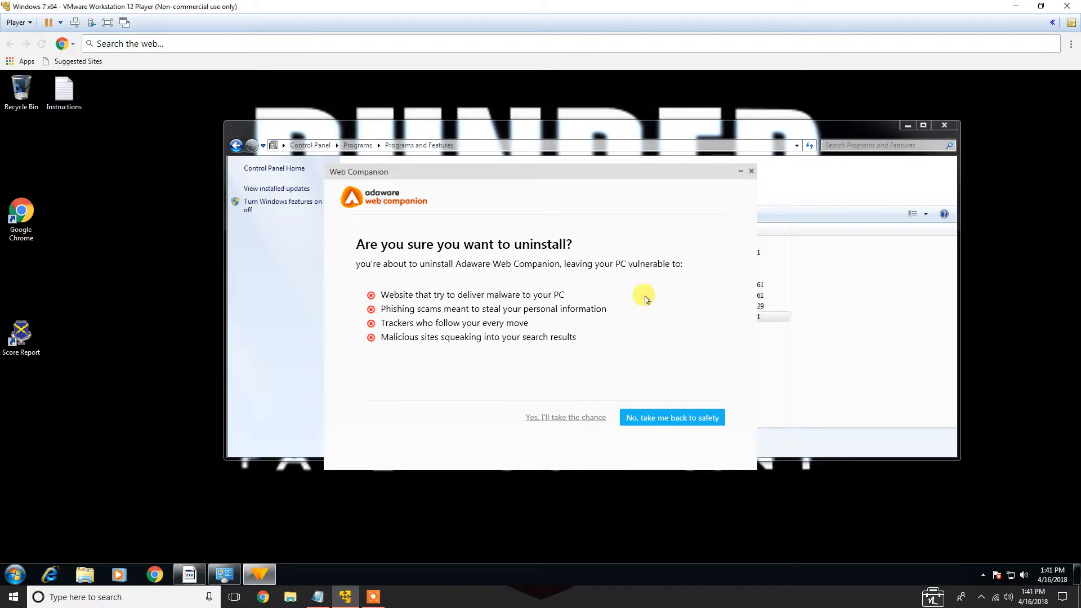
left_click(570, 419)
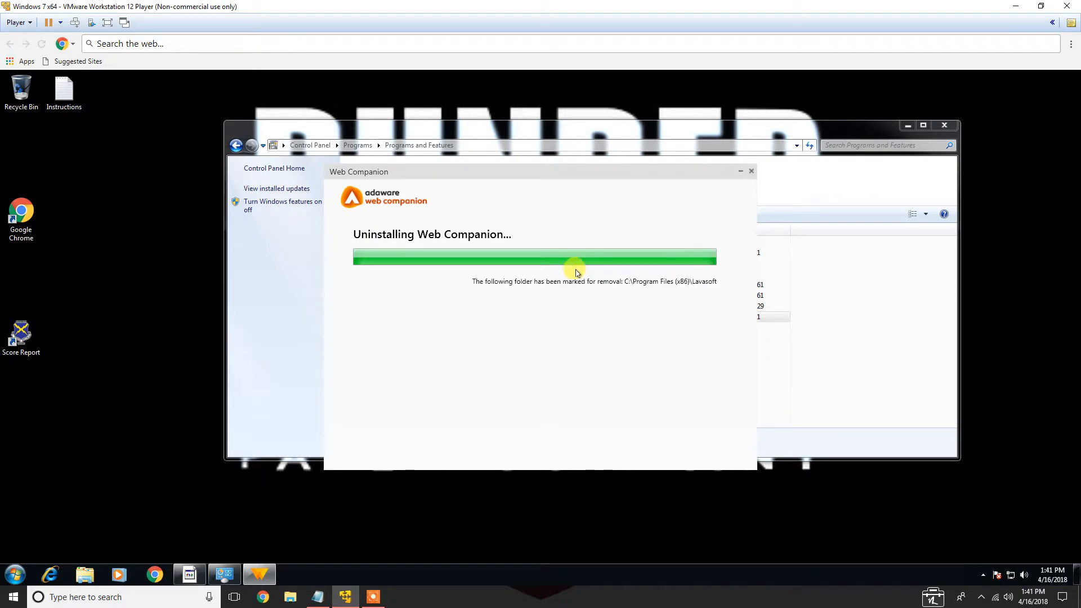
left_click(696, 417)
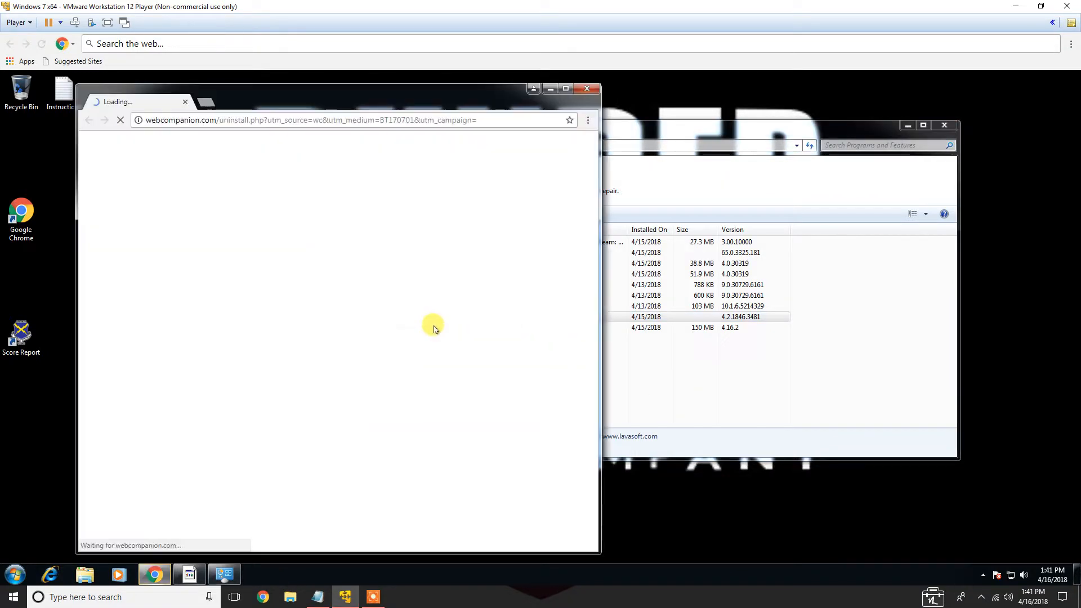
left_click(585, 90)
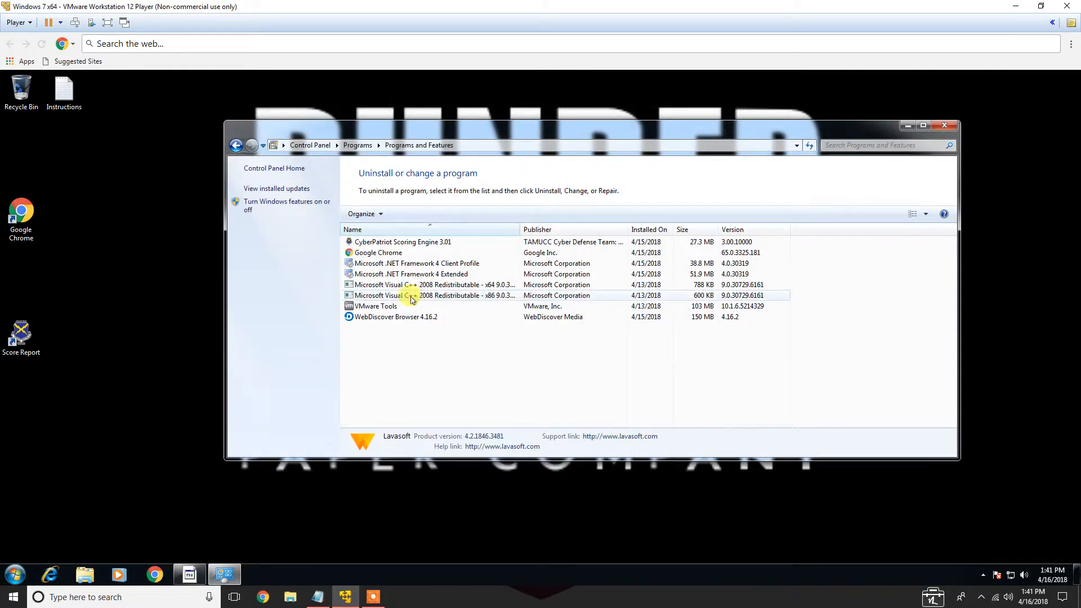
Uninstall WebDiscover Browser 4.16.2 with all its components, then close Programs and Features
double_click(407, 318)
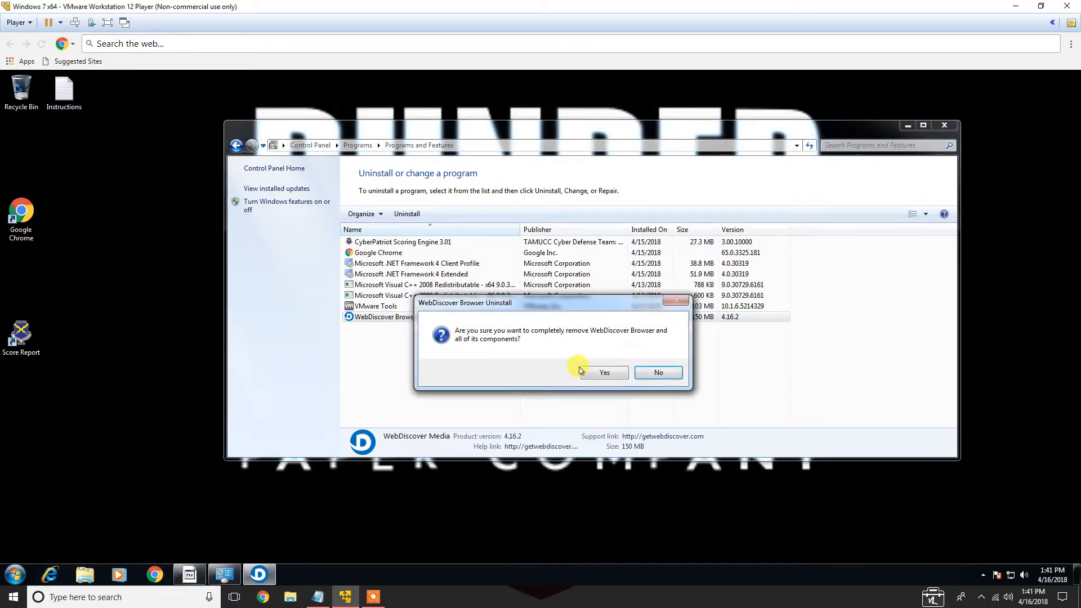
left_click(604, 373)
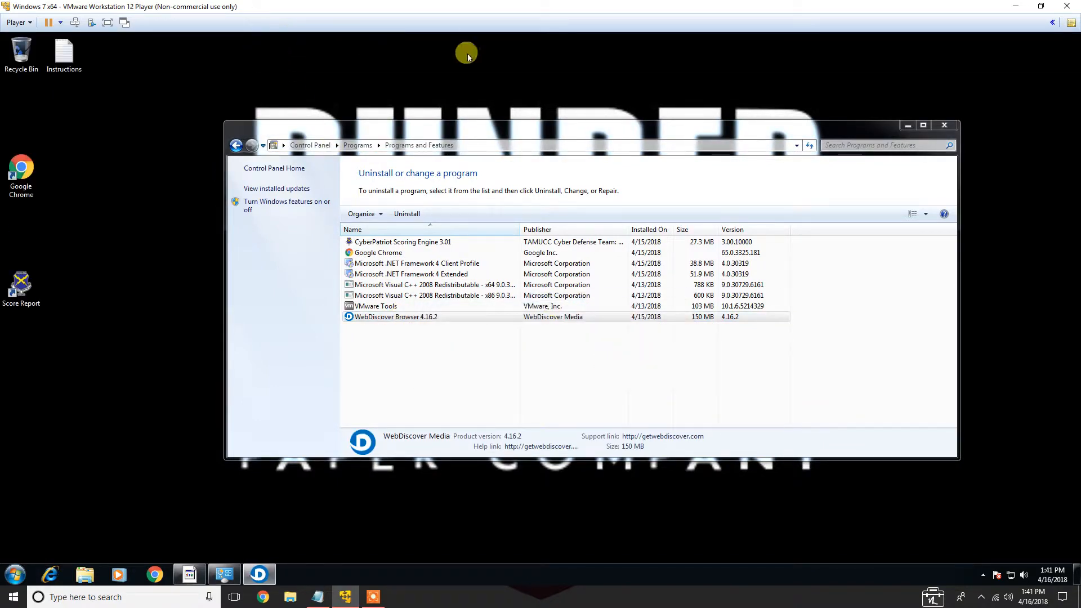
left_click(571, 318)
left_click(259, 573)
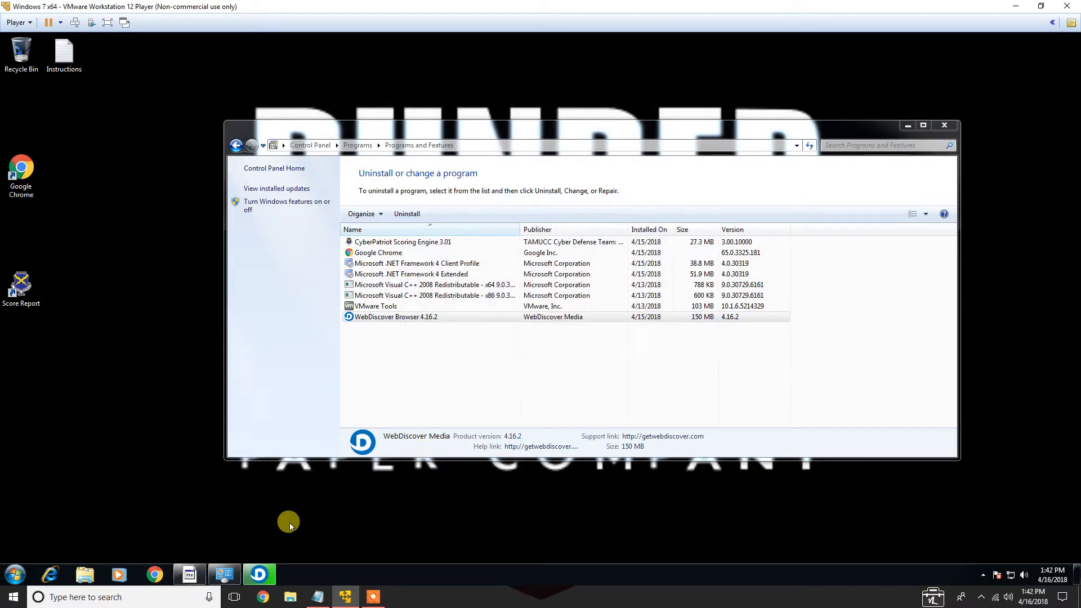
left_click(651, 355)
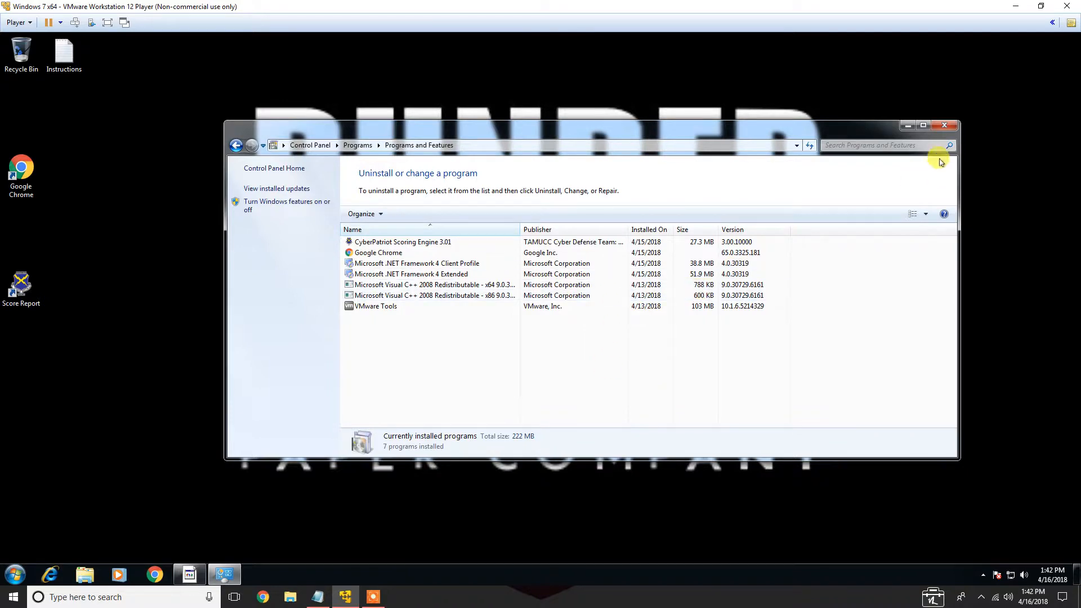
left_click(943, 126)
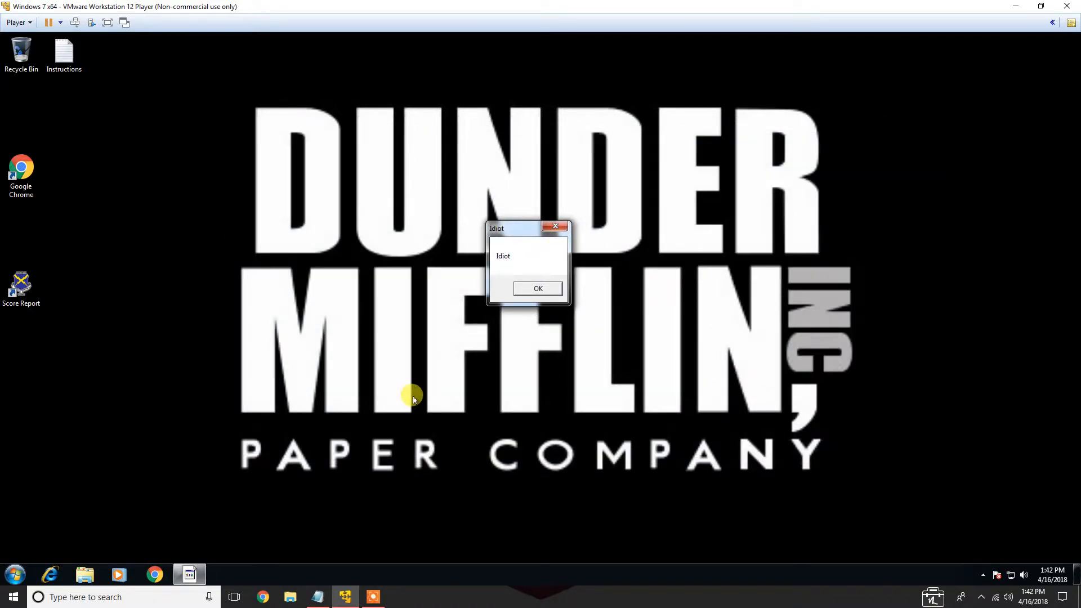
Dismiss the Idiot message box and close the attack plan without saving
left_click(547, 227)
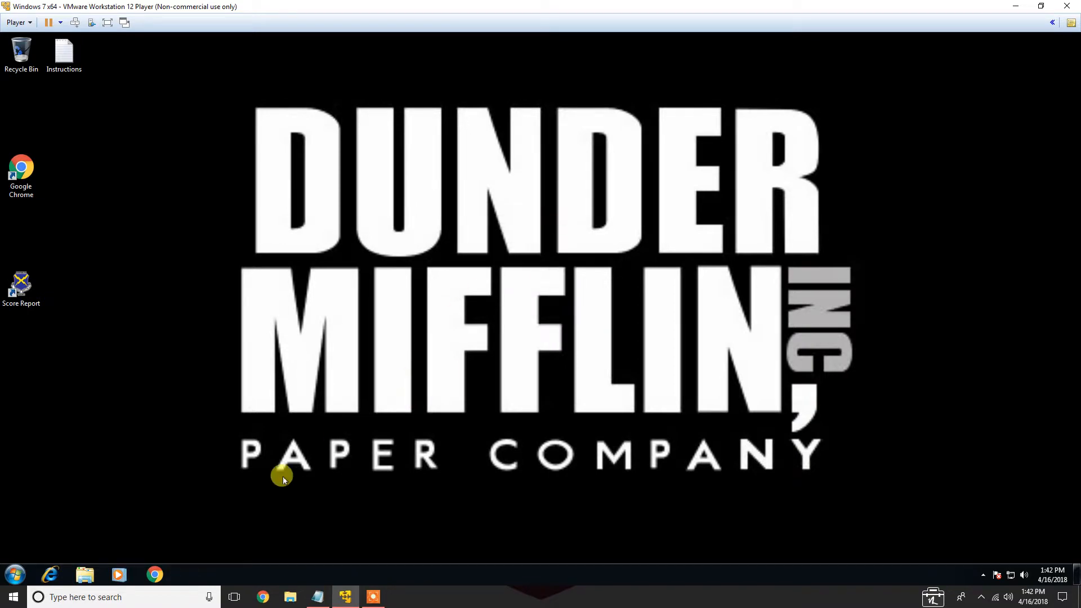
left_click(313, 595)
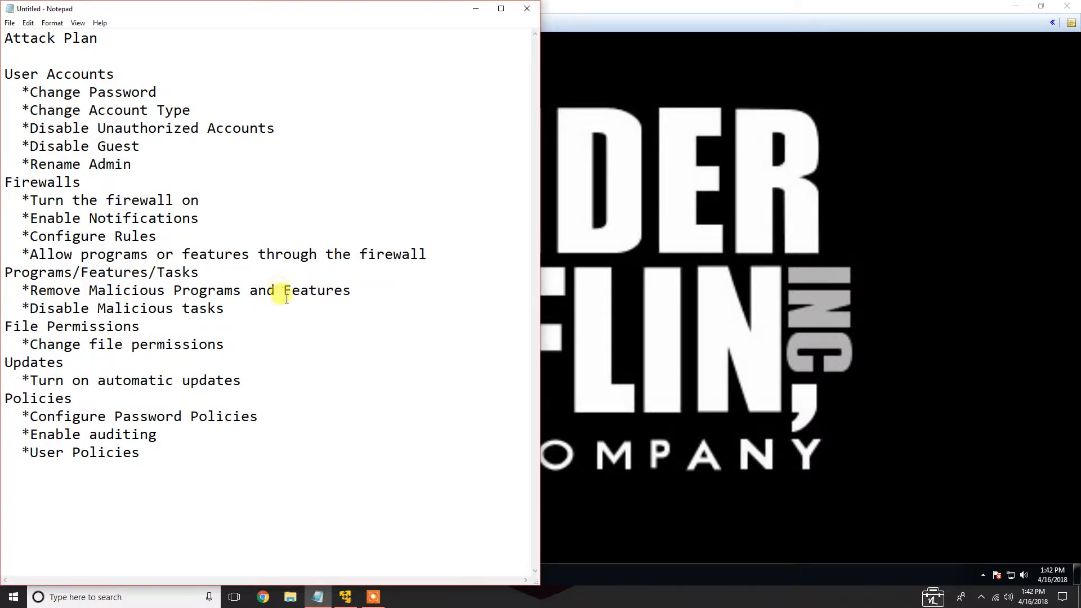
left_click(527, 8)
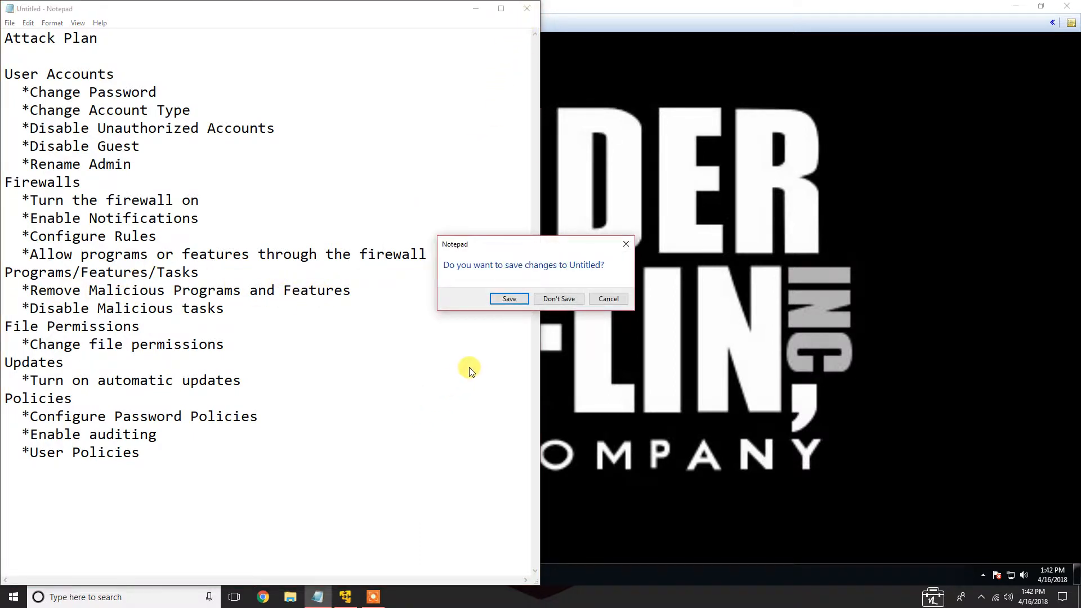
left_click(576, 301)
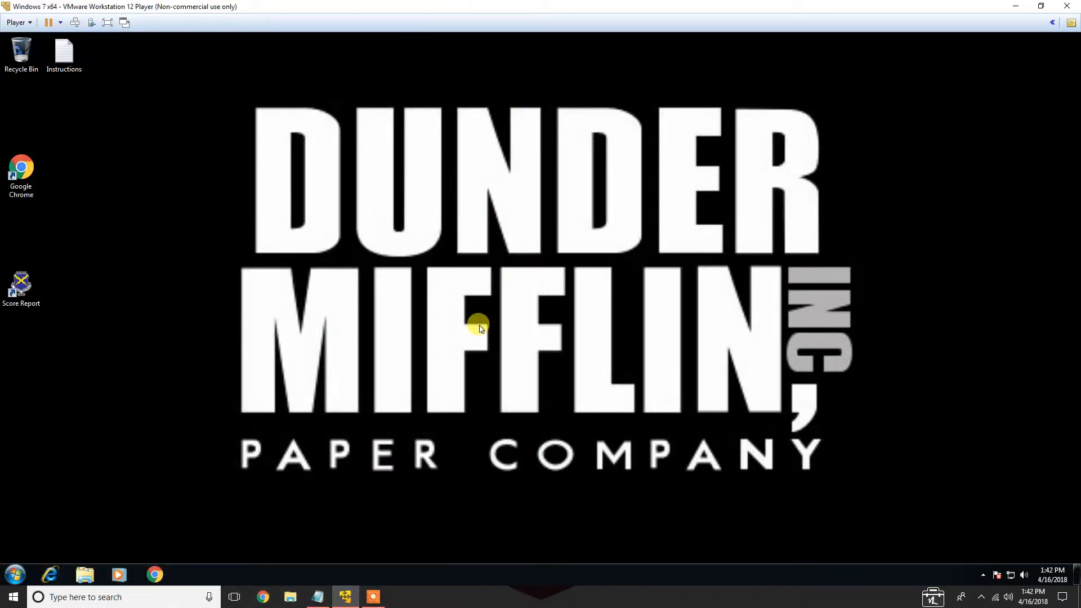
Open Task Scheduler from Administrative Tools, disable the Idiot task in the library, and close Task Scheduler
left_click(26, 573)
left_click(176, 434)
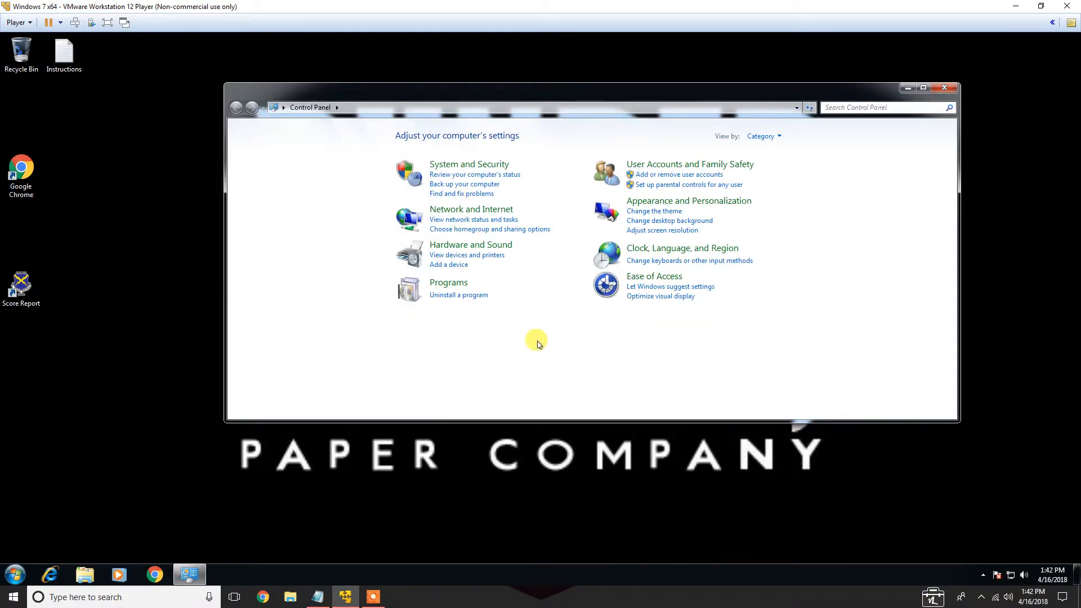
left_click(487, 167)
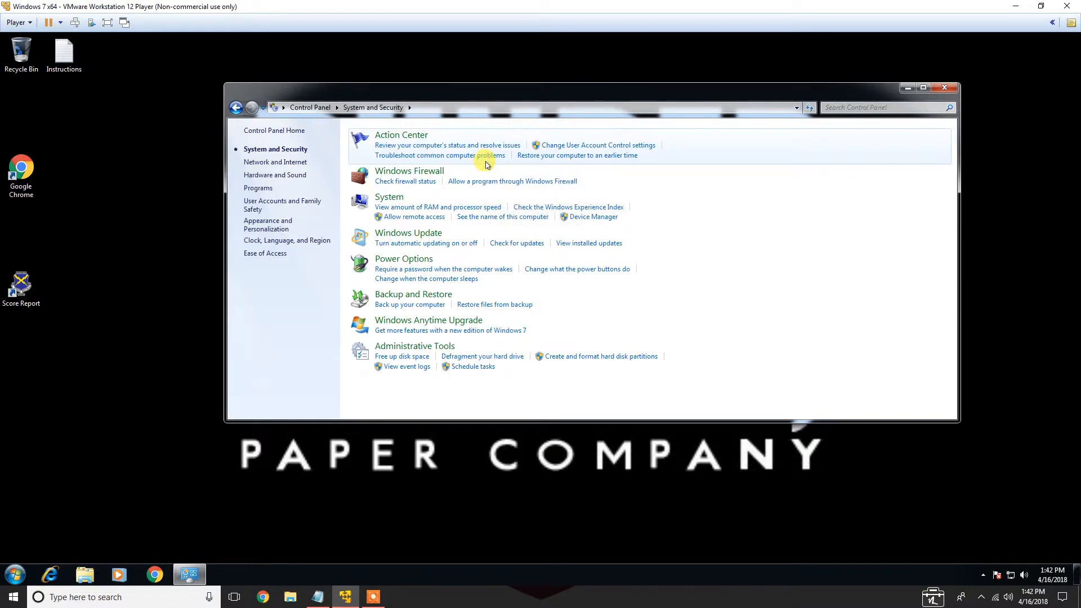
left_click(431, 346)
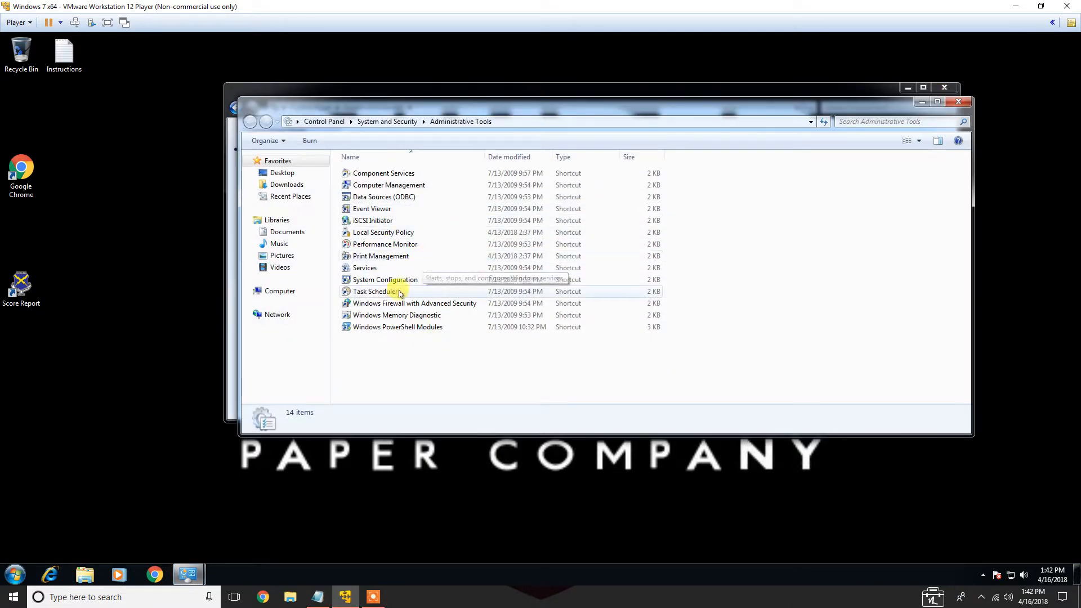
double_click(374, 292)
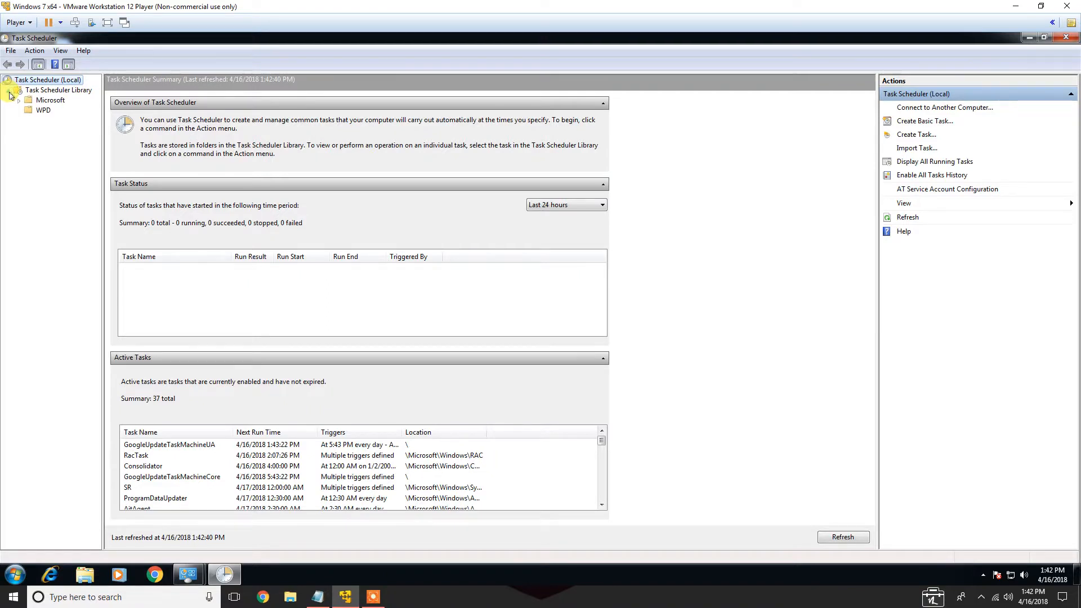
double_click(33, 92)
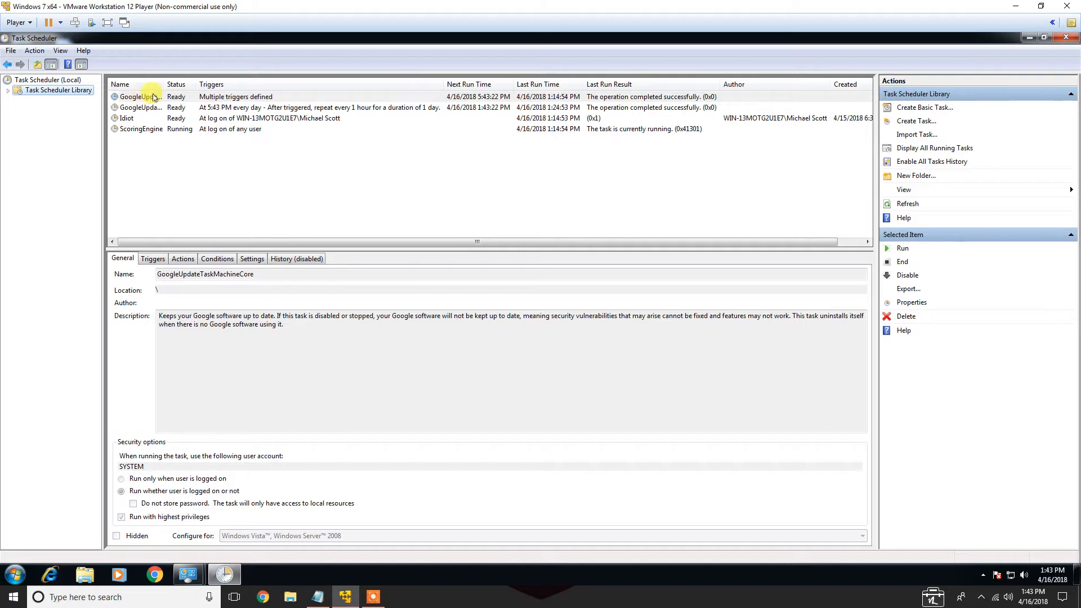
left_click_drag(164, 84, 194, 84)
left_click(193, 97)
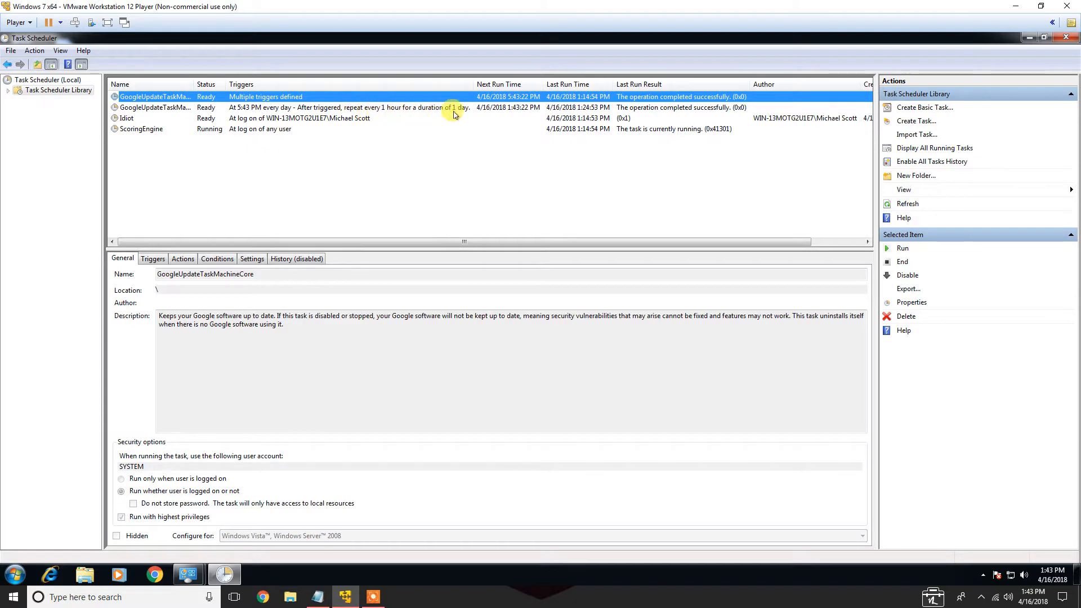
left_click(131, 121)
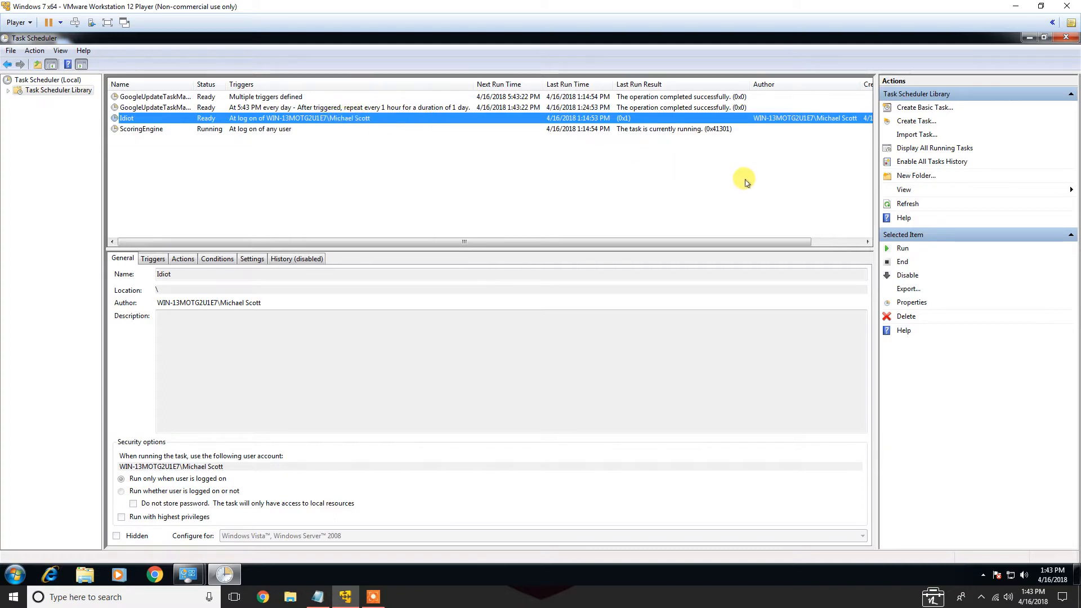
left_click(905, 275)
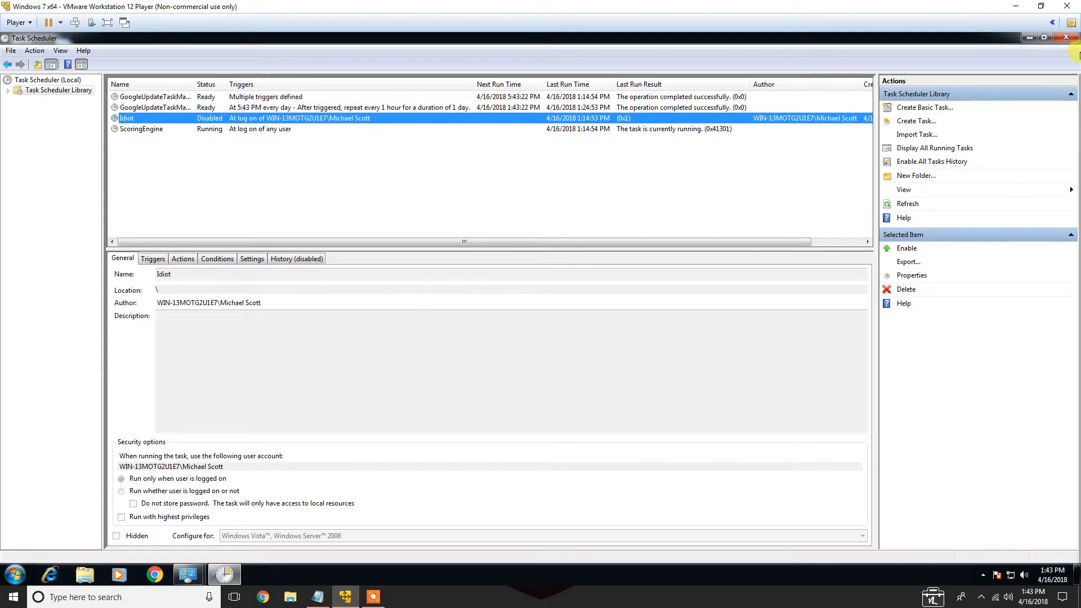
left_click(1066, 36)
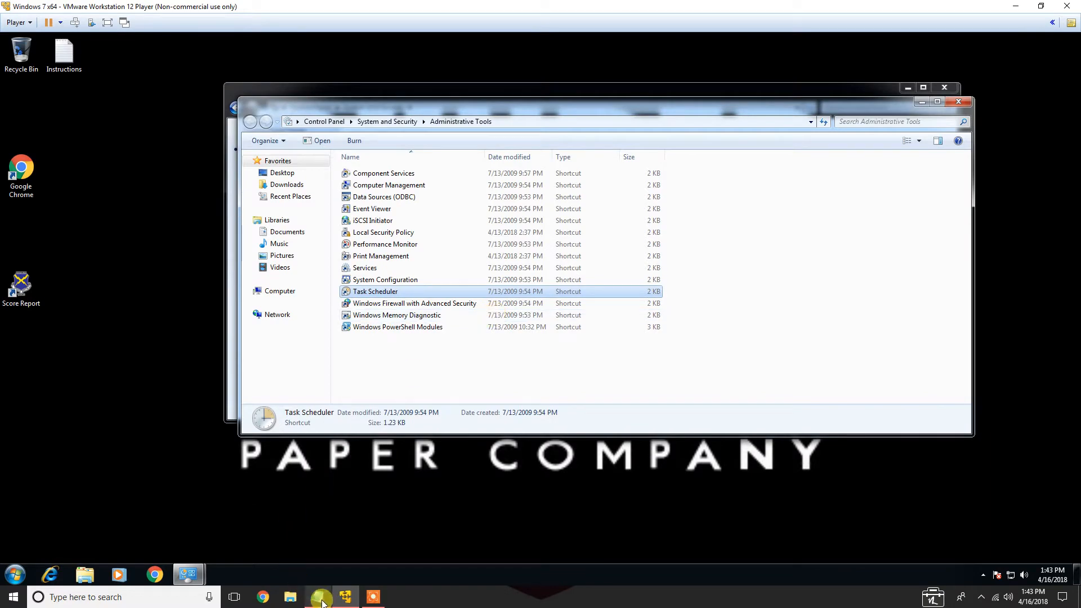
Review the attack plan's File Permissions item, then minimize the attack plan
left_click(321, 600)
left_click_drag(246, 308, 20, 307)
left_click(22, 325)
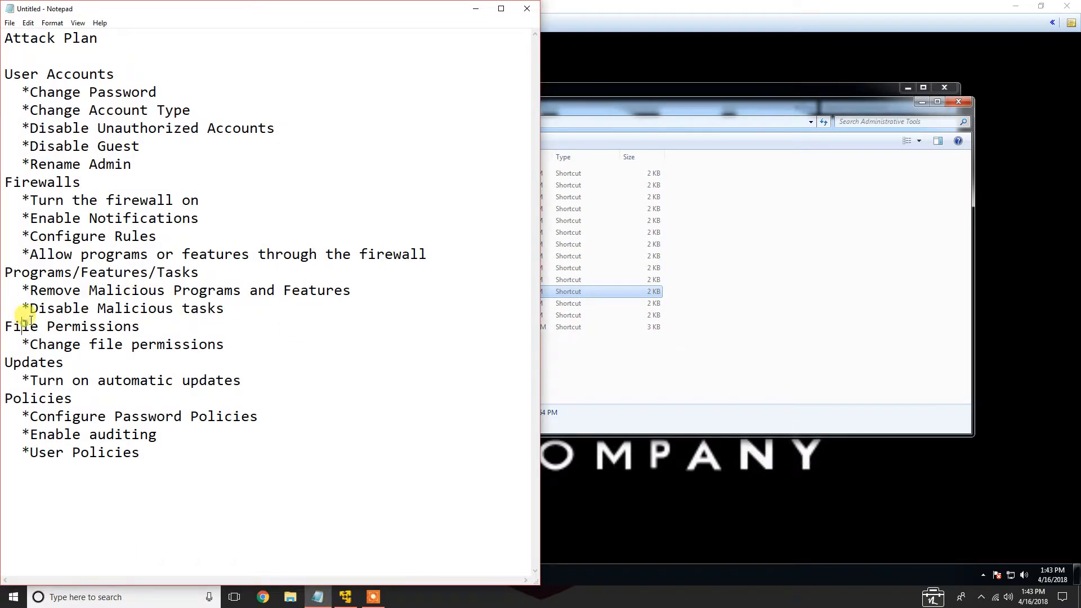
left_click(476, 8)
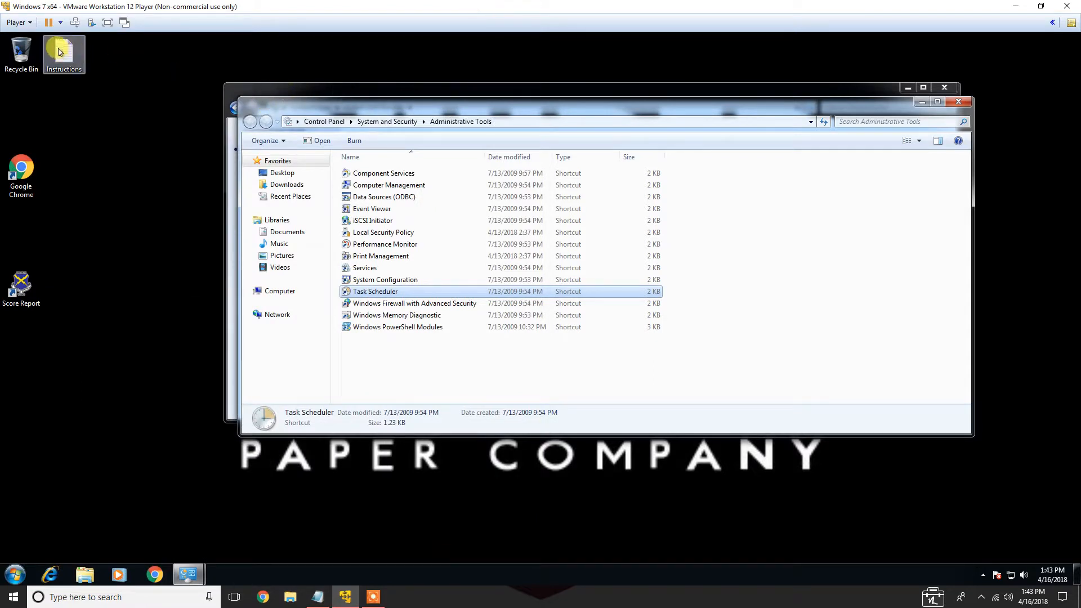
Open the Instructions file's security permissions for editing and try to remove the SYSTEM entry
right_click(60, 52)
left_click(176, 272)
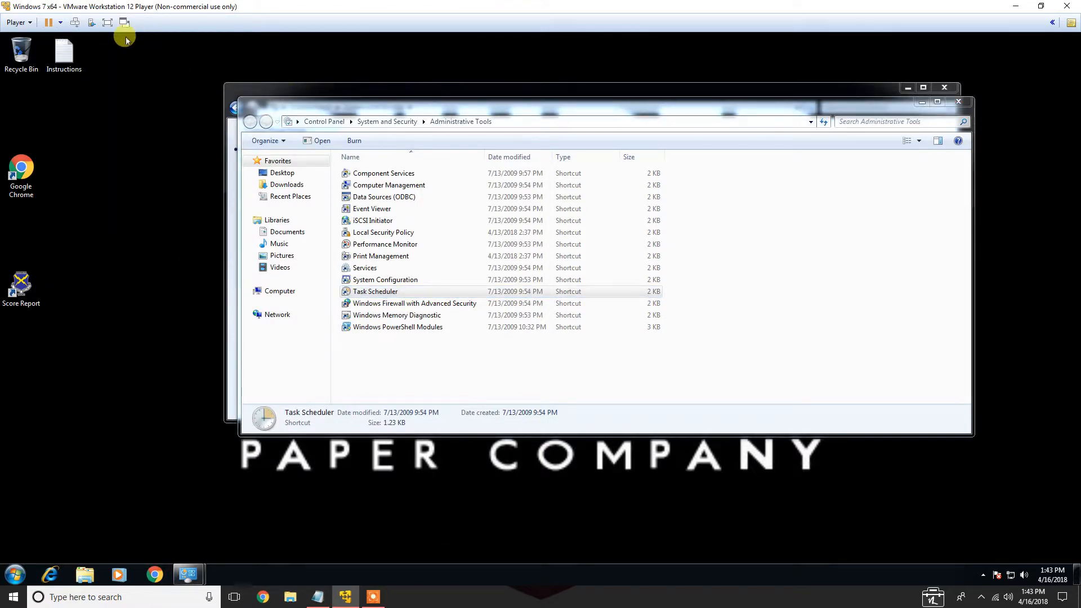
right_click(67, 56)
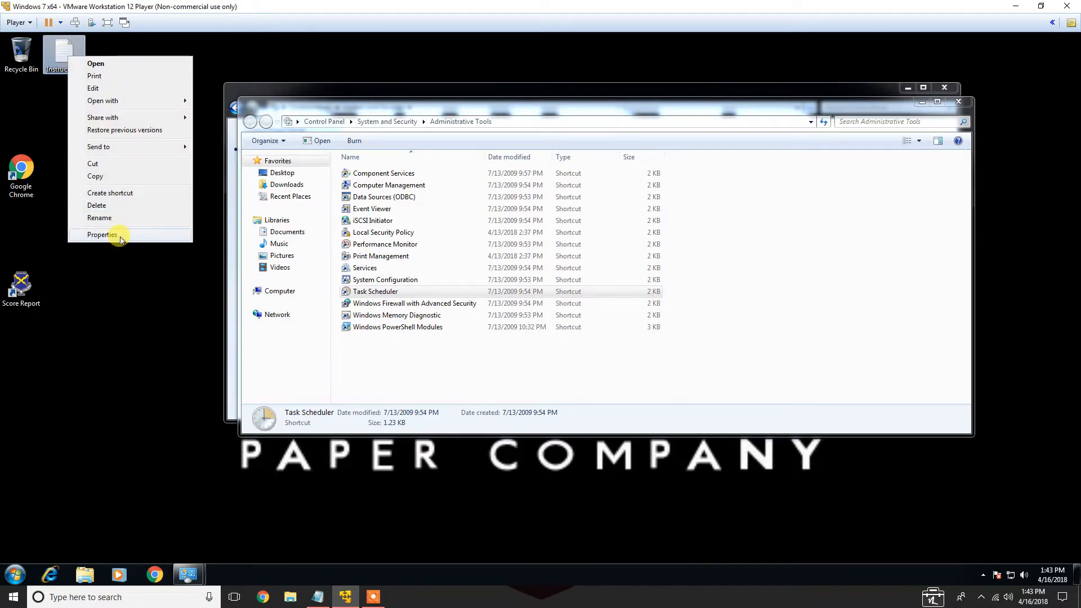
left_click(103, 234)
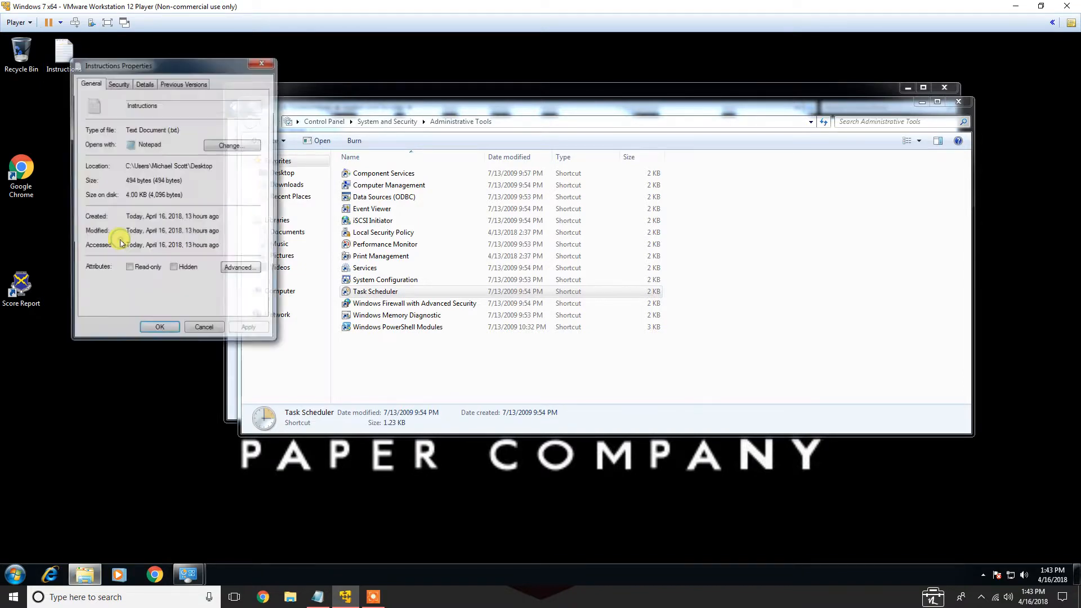
left_click(122, 85)
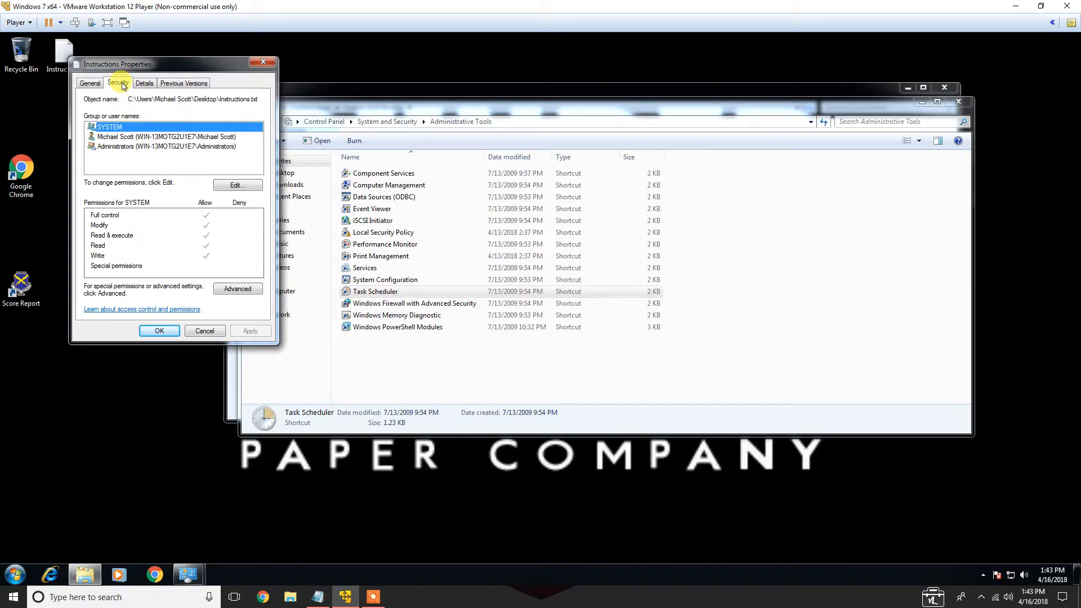
left_click(231, 185)
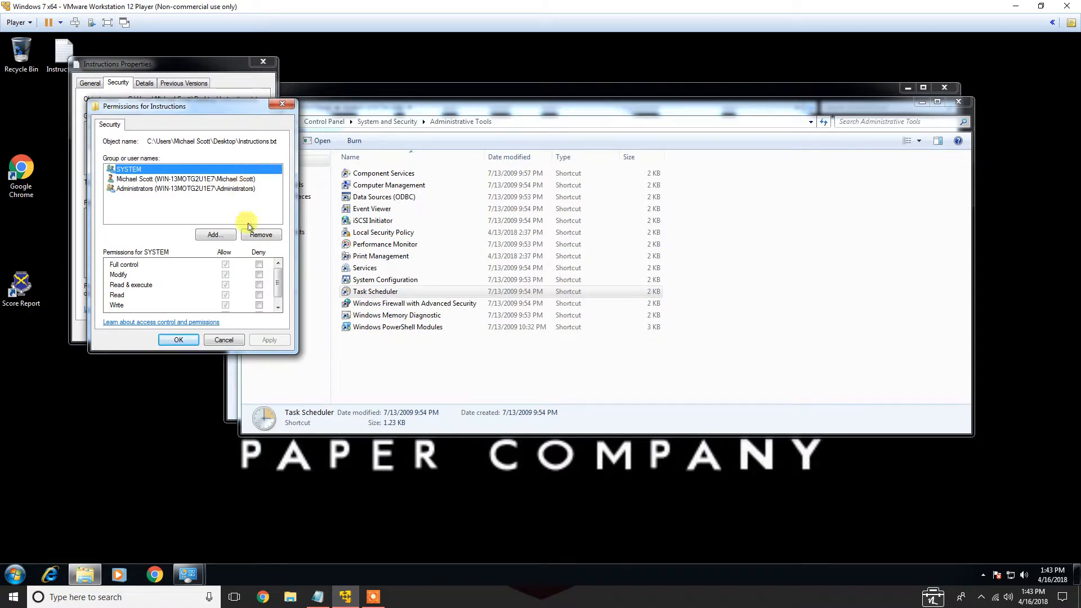
left_click(267, 237)
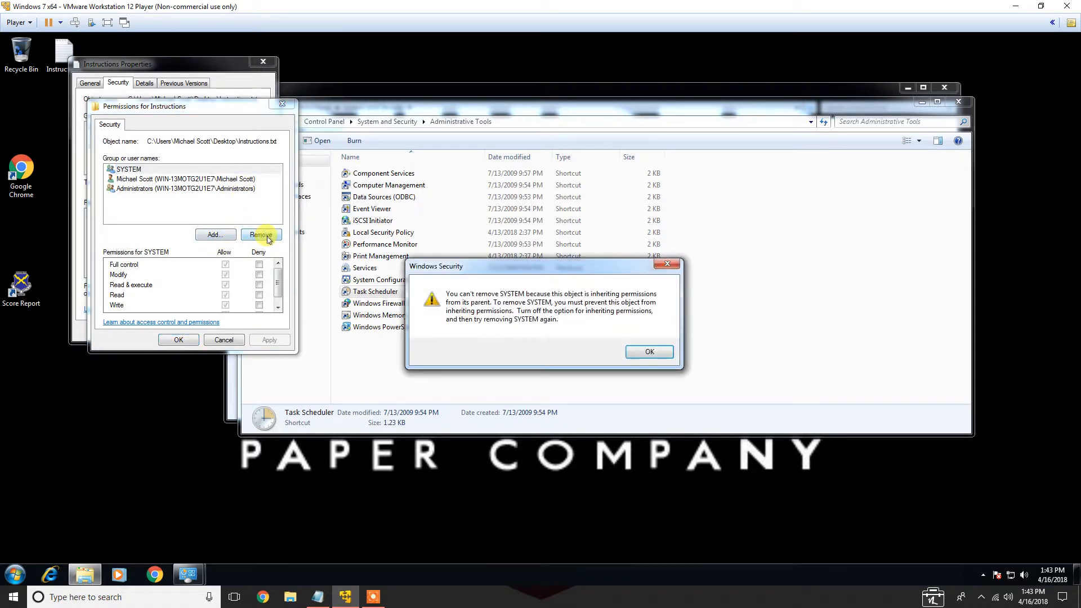
left_click(653, 352)
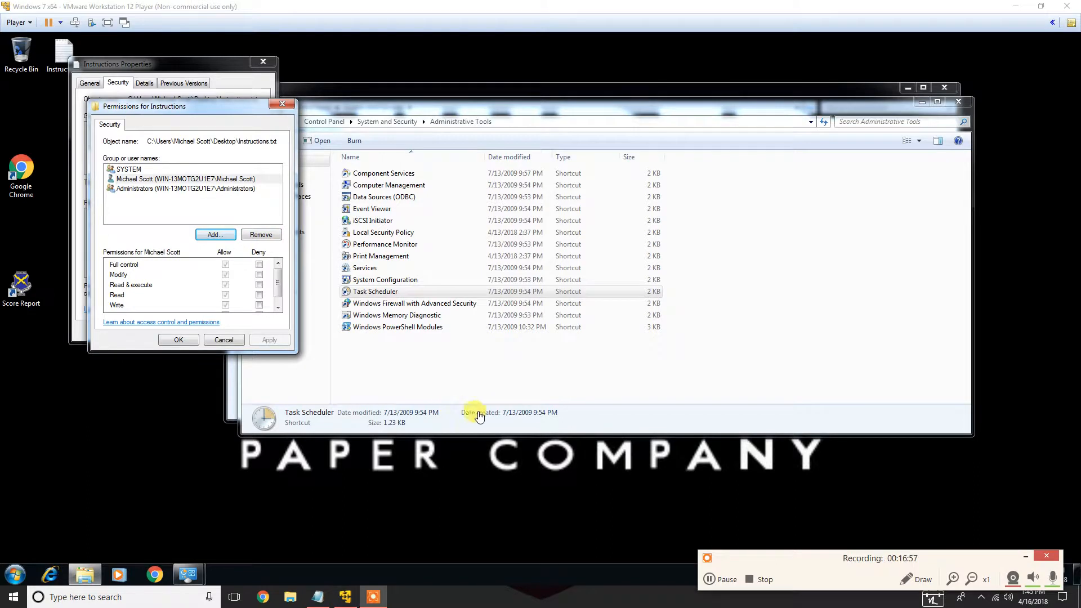
Add the other employee's user account to the Instructions file's permission entries, checking the name, and select it
left_click(165, 179)
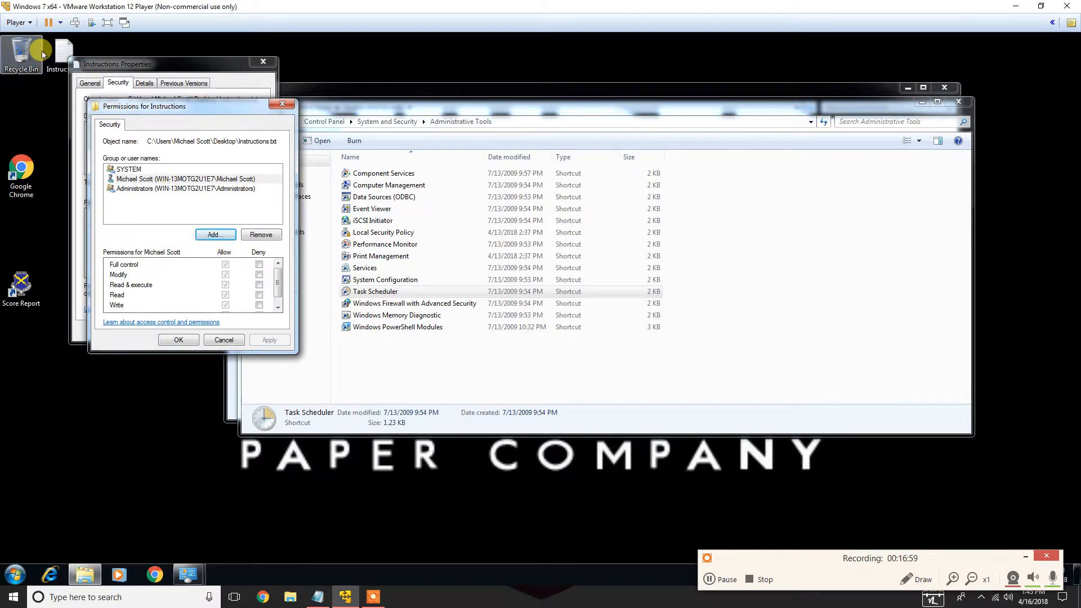
left_click(210, 236)
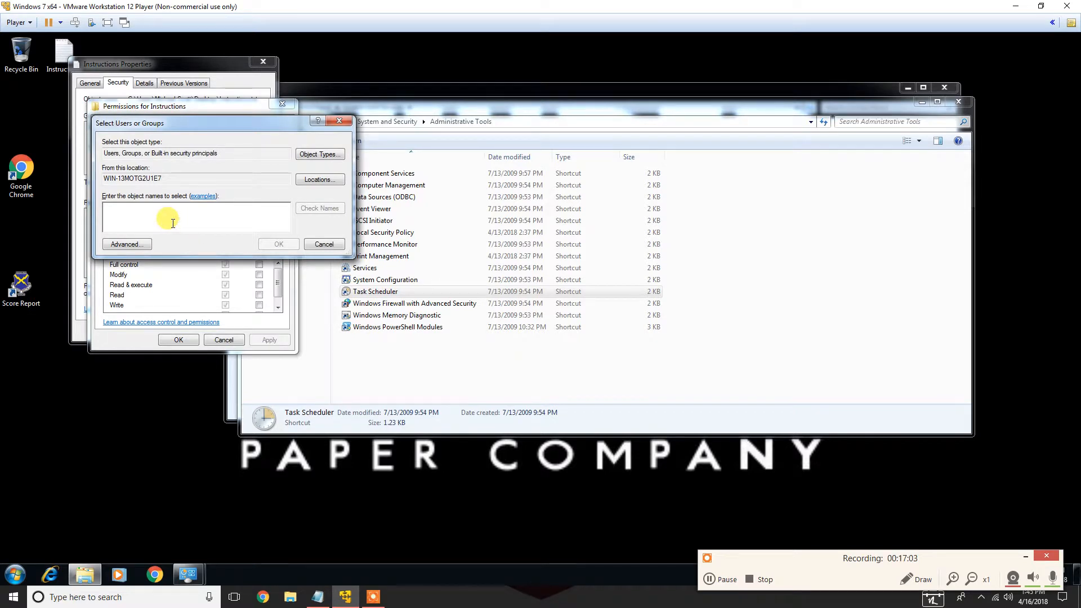
type("Jim Halpert")
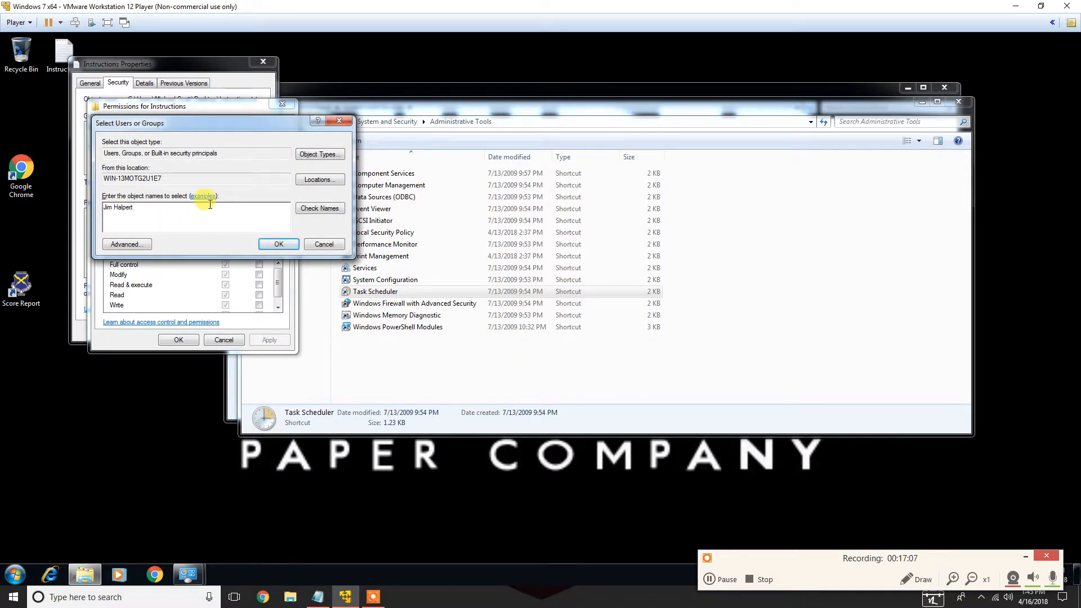
left_click(320, 208)
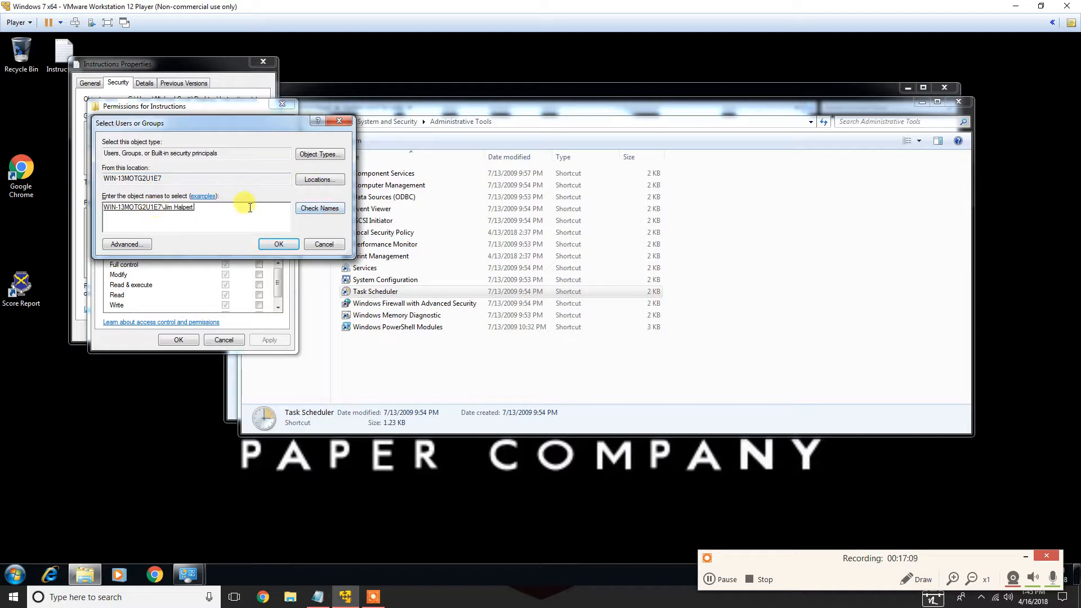
left_click(279, 245)
left_click_drag(281, 287, 281, 281)
left_click(135, 179)
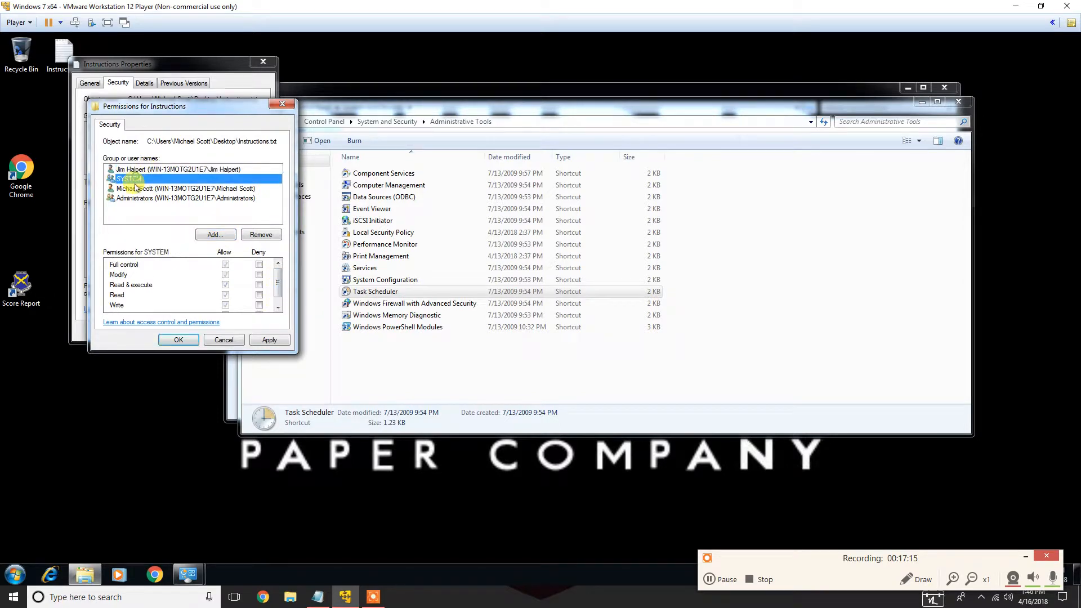
left_click(135, 189)
left_click(136, 198)
left_click(140, 170)
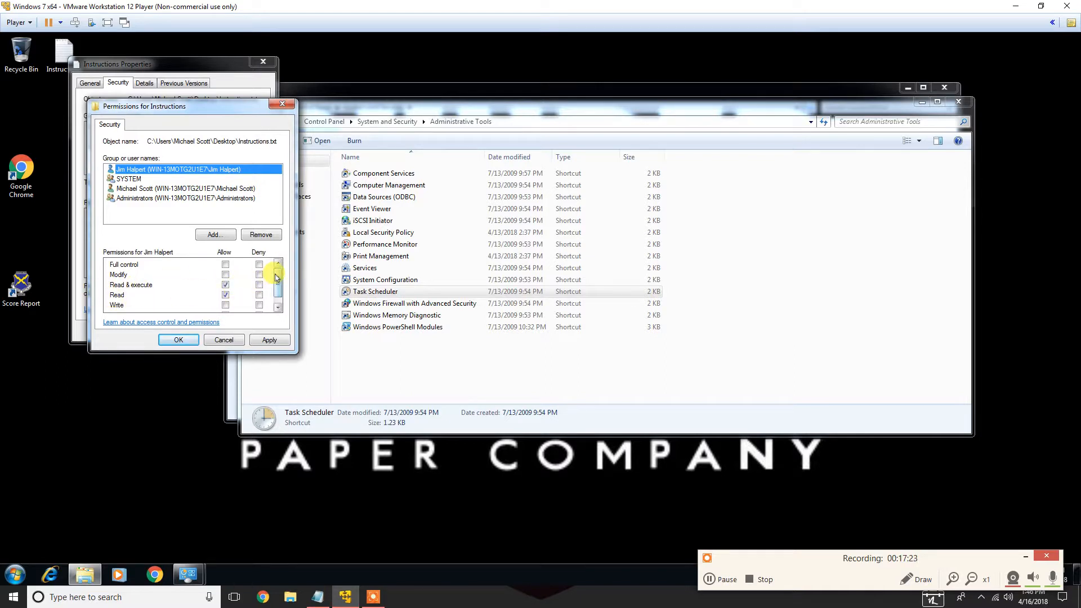
Deny that user account Full control over the Instructions file
left_click(225, 274)
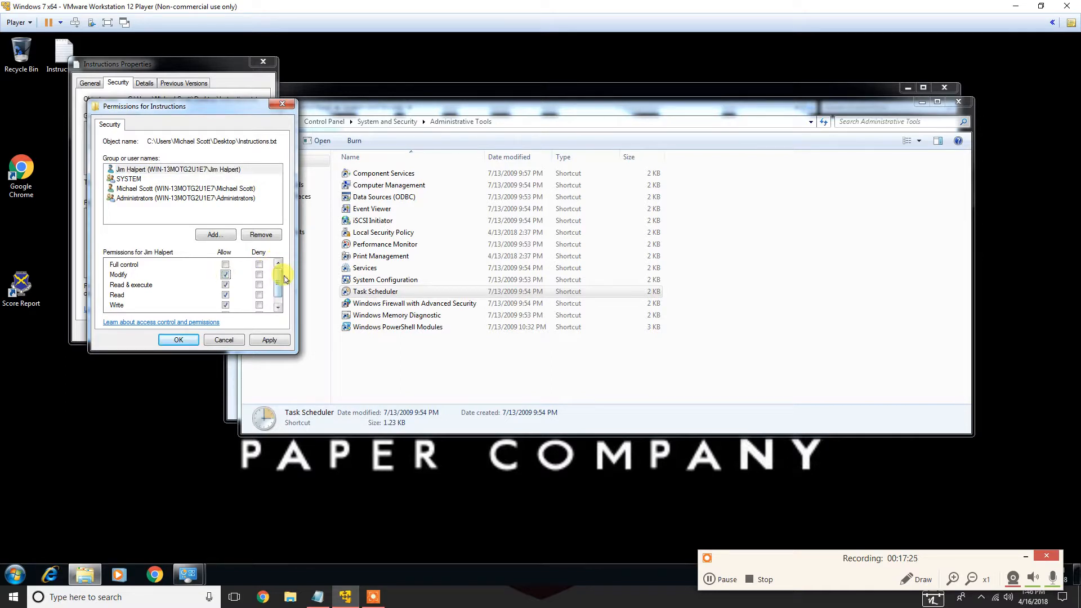
scroll(278, 280, "down", 1)
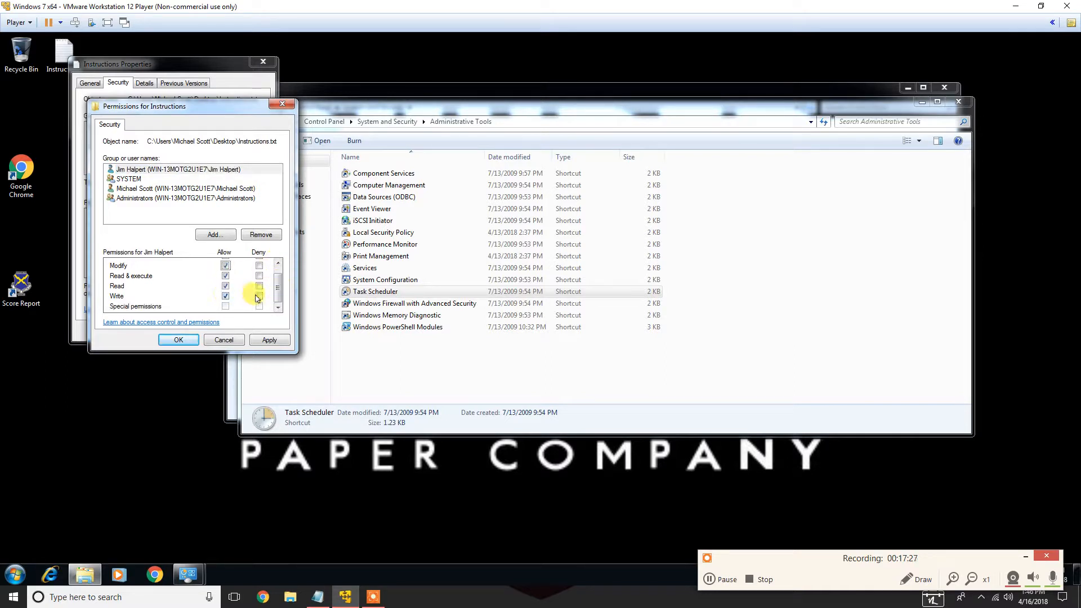
scroll(278, 284, "up", 1)
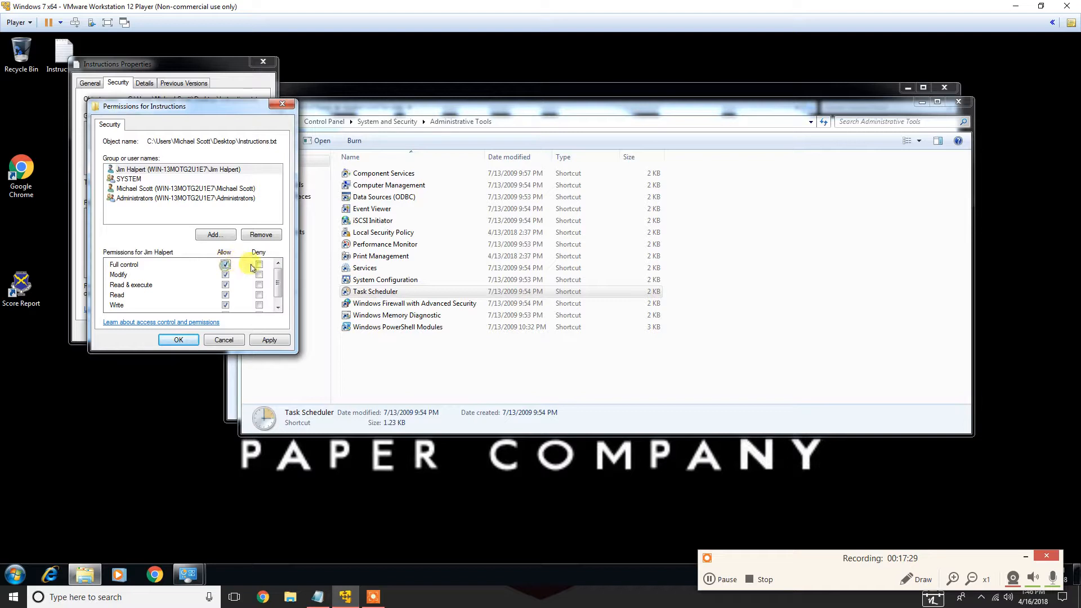
scroll(232, 285, "down", 1)
scroll(276, 281, "up", 1)
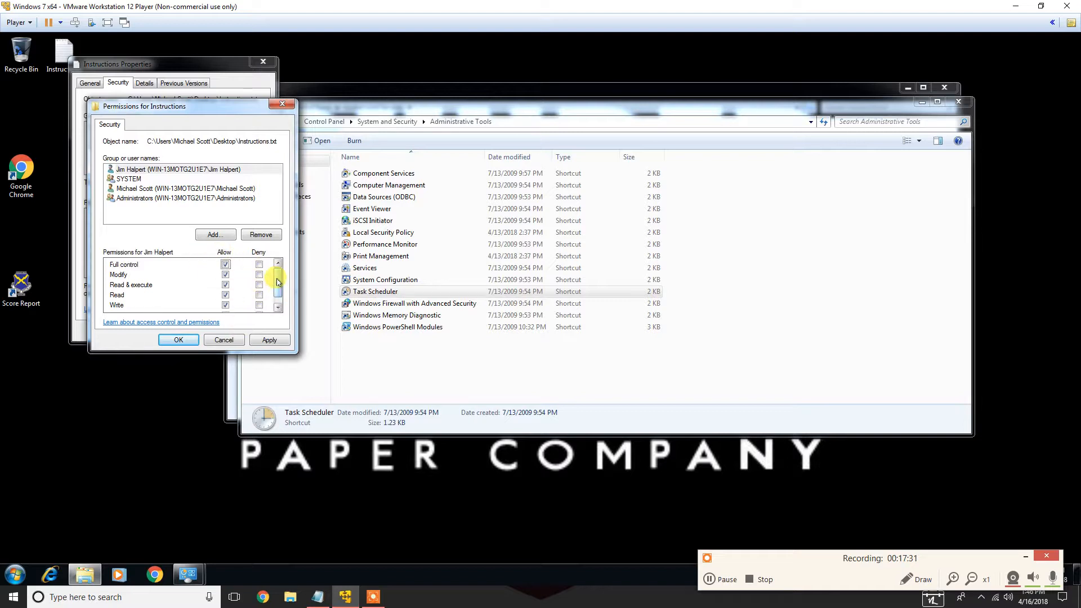
left_click(259, 264)
left_click_drag(281, 279, 281, 292)
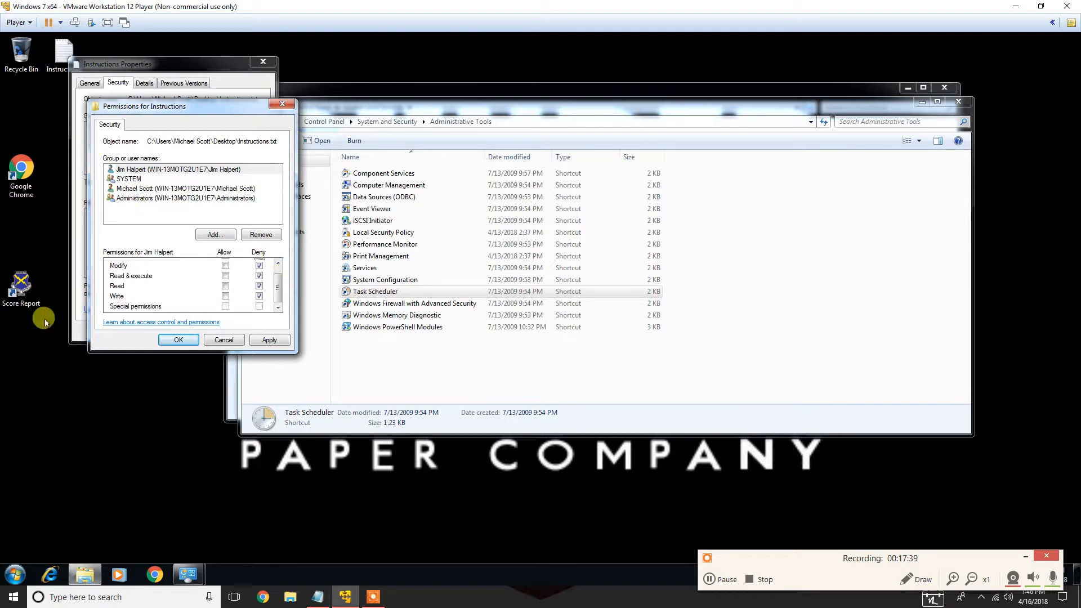
Move the Google Chrome and Score Report desktop icons higher on the desktop
left_click_drag(27, 185, 26, 128)
left_click_drag(21, 290, 22, 175)
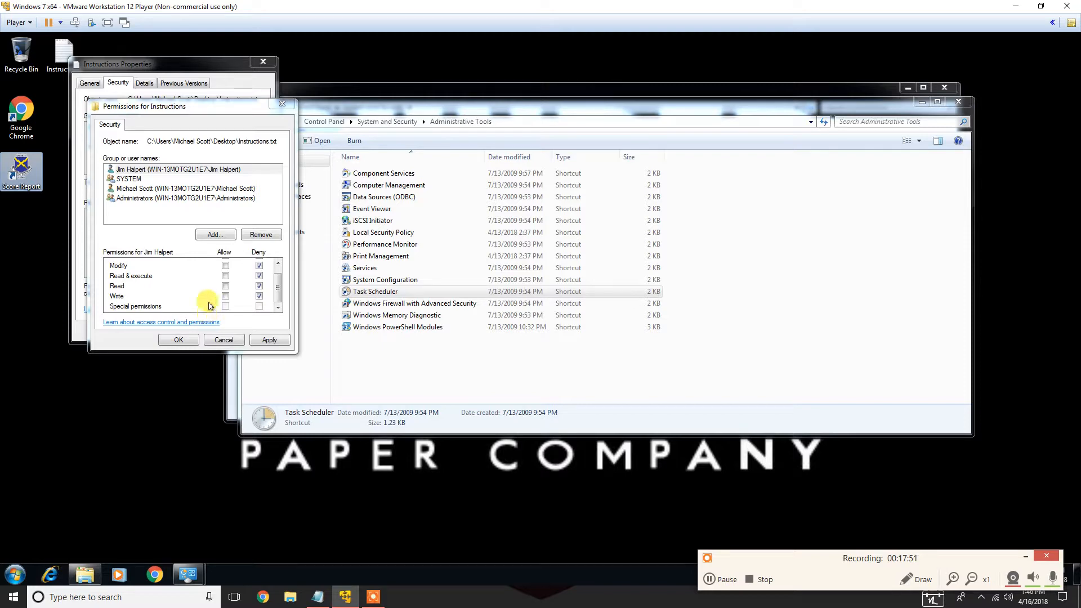
Confirm the deny permission entry, close the Instructions properties, and return to the attack plan
left_click(188, 340)
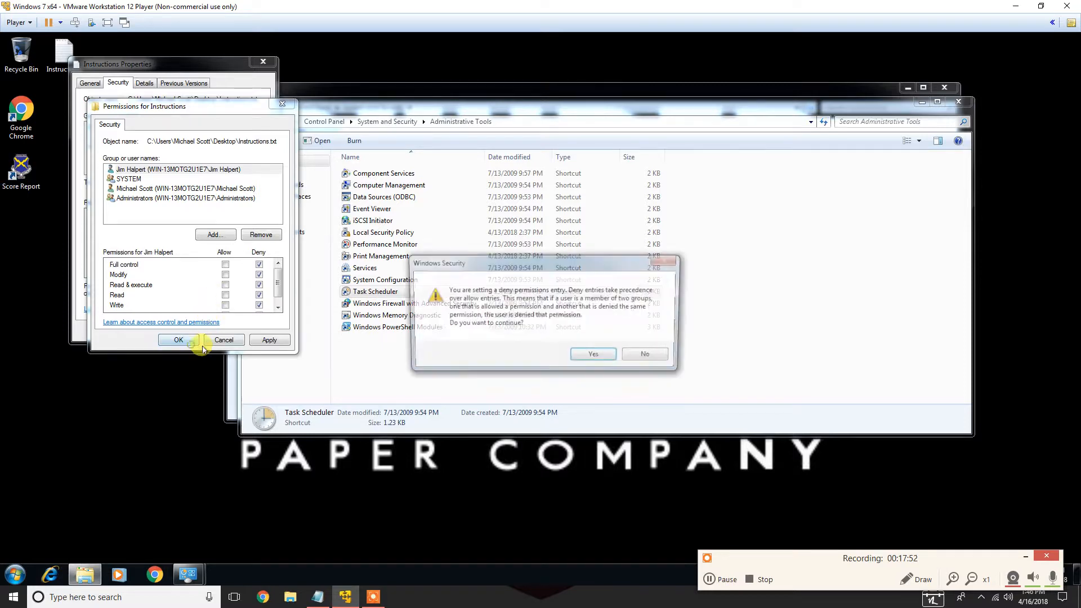
left_click(595, 357)
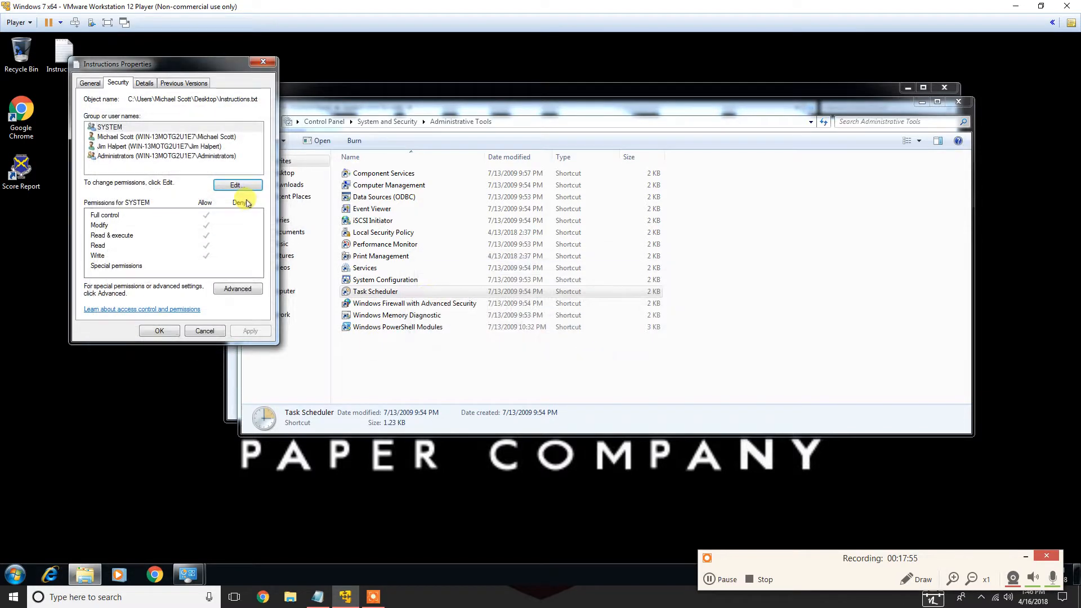
left_click(125, 147)
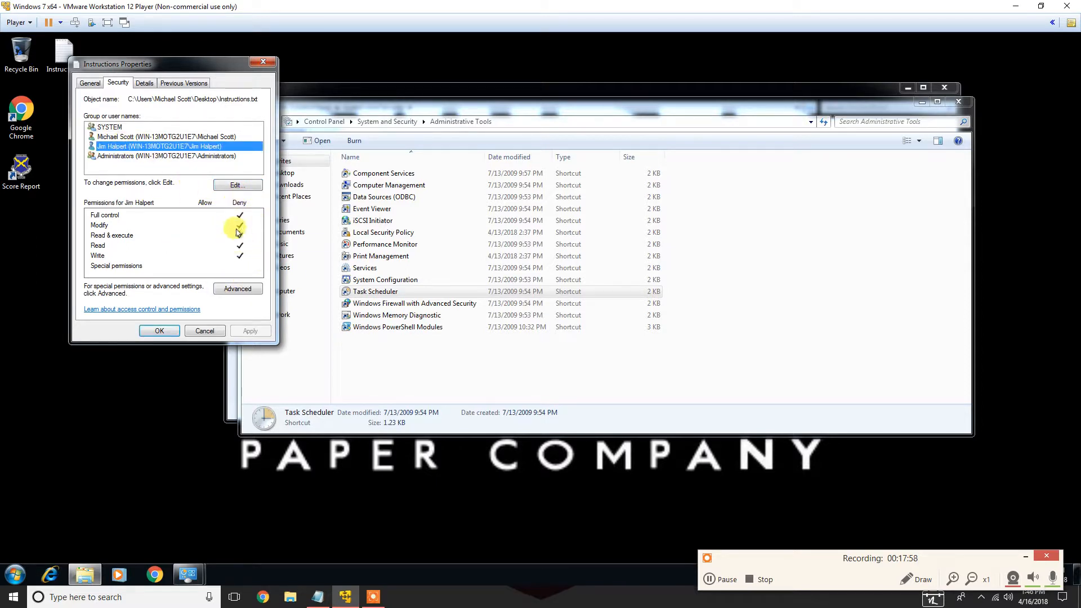
left_click(156, 331)
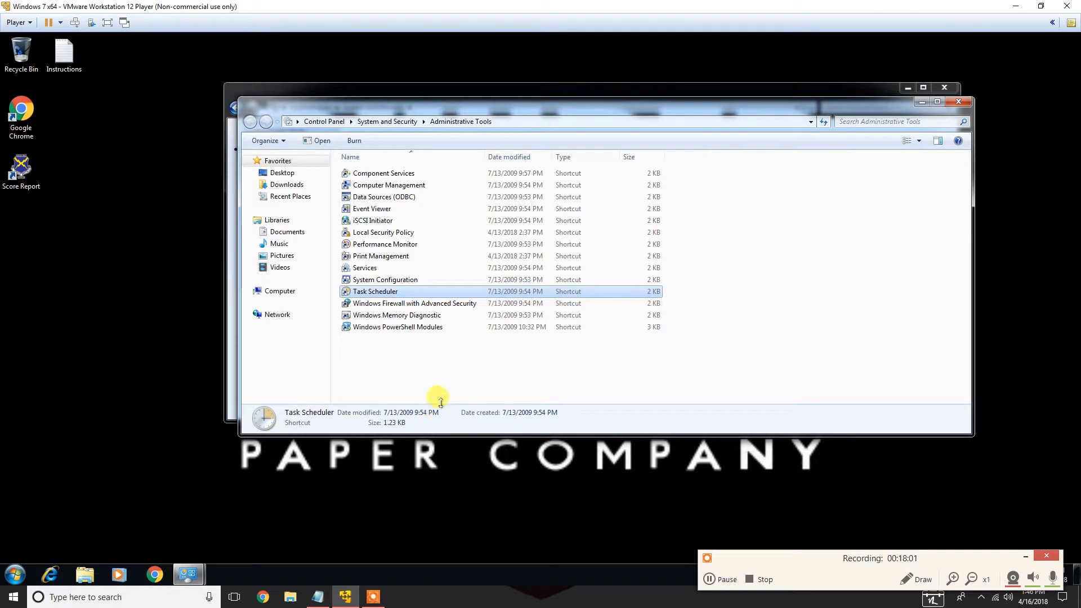
left_click(317, 597)
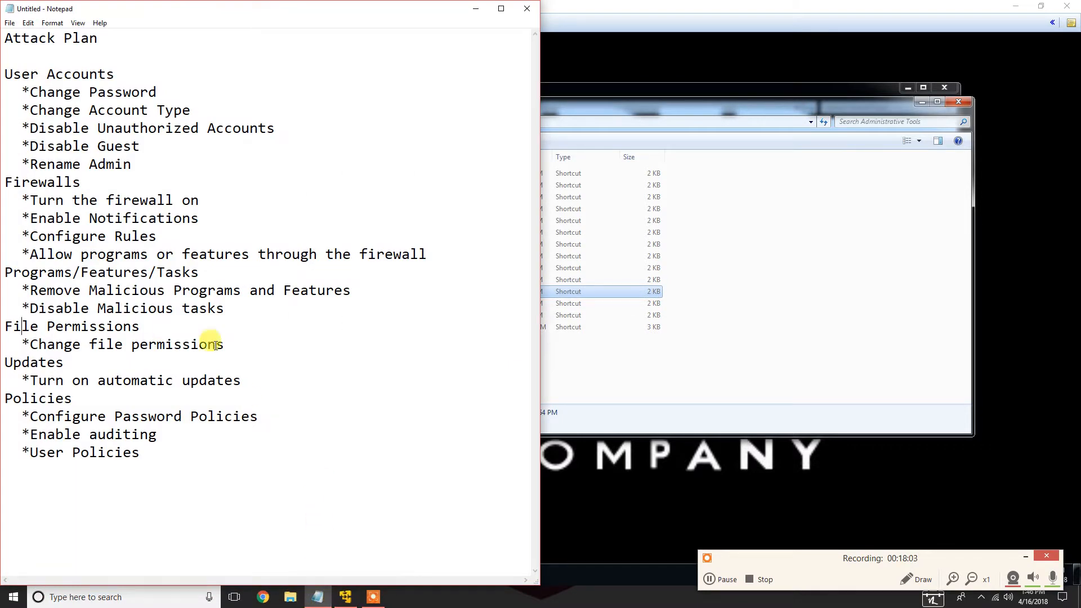
Highlight the 'Turn on automatic updates' item in the attack plan and minimize the notepad
left_click_drag(25, 381, 248, 380)
left_click(265, 382)
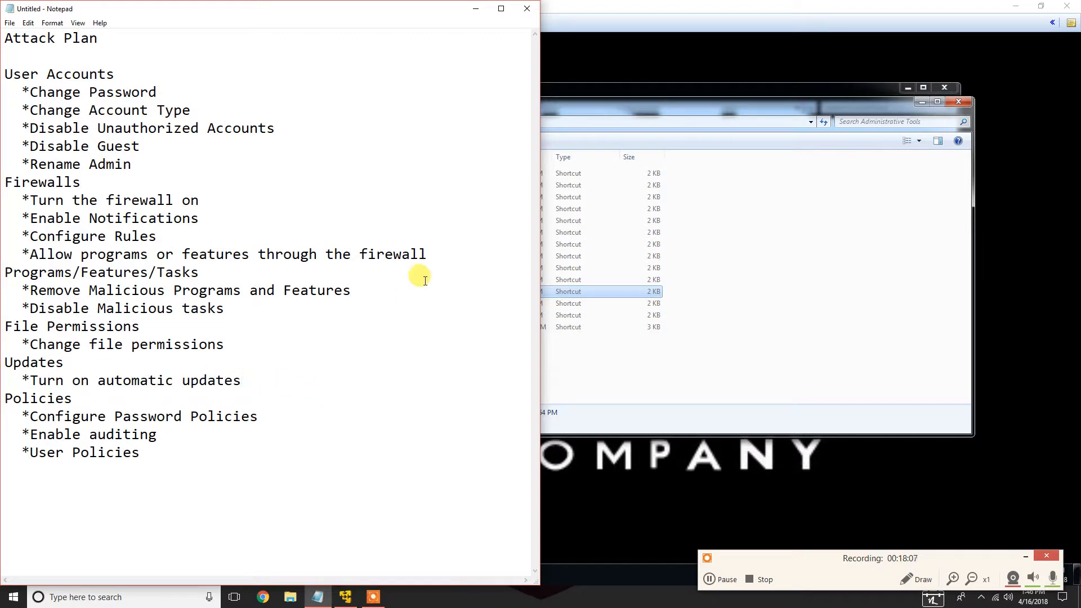
left_click(475, 9)
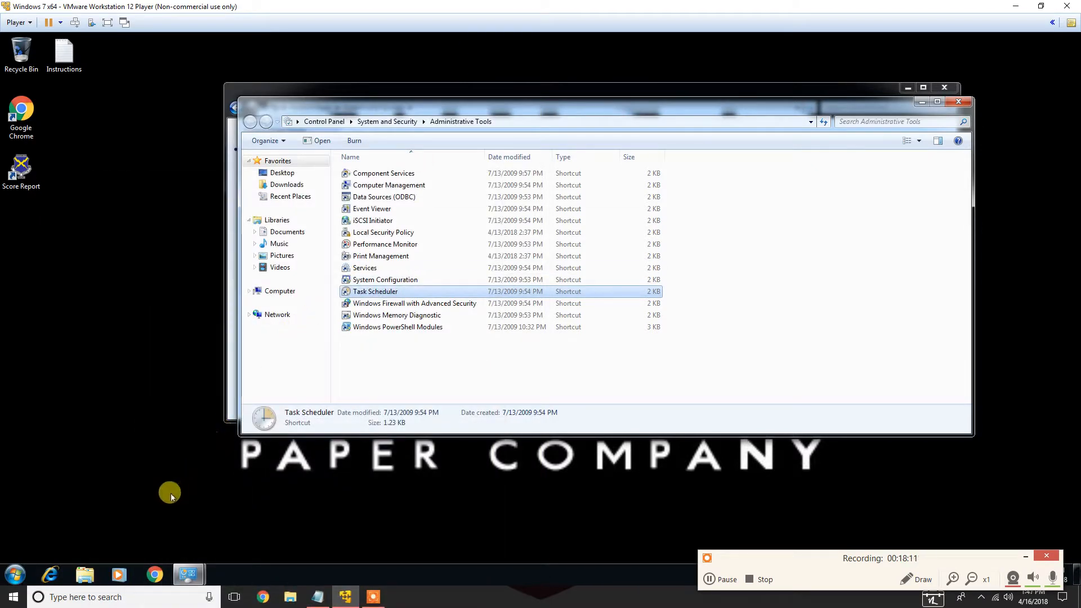
Open the Windows Update page from System and Security in Control Panel, review it, and close the Control Panel window
left_click(959, 102)
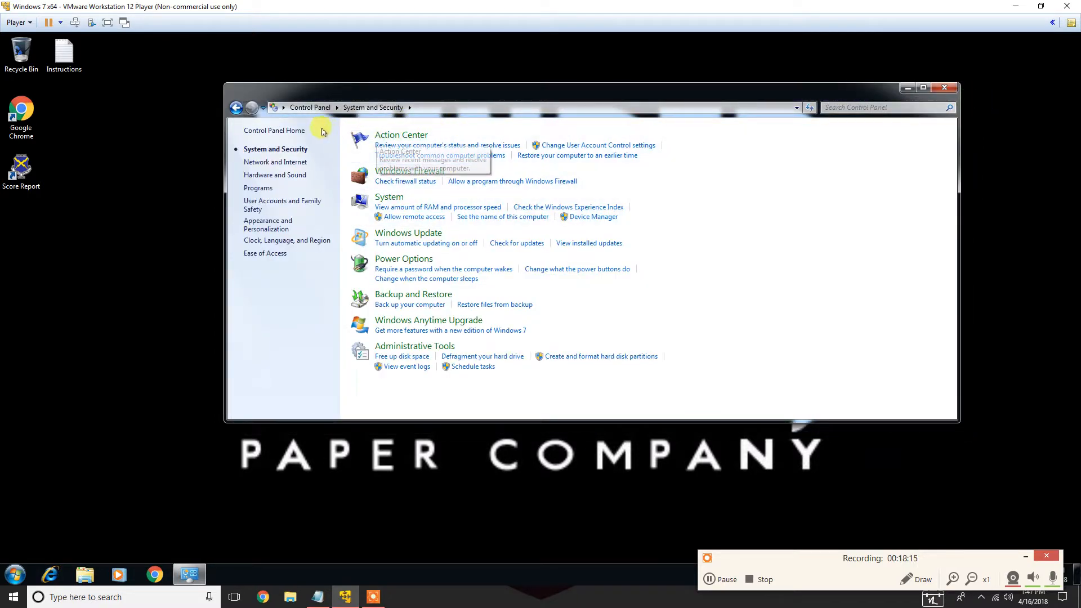
left_click(236, 107)
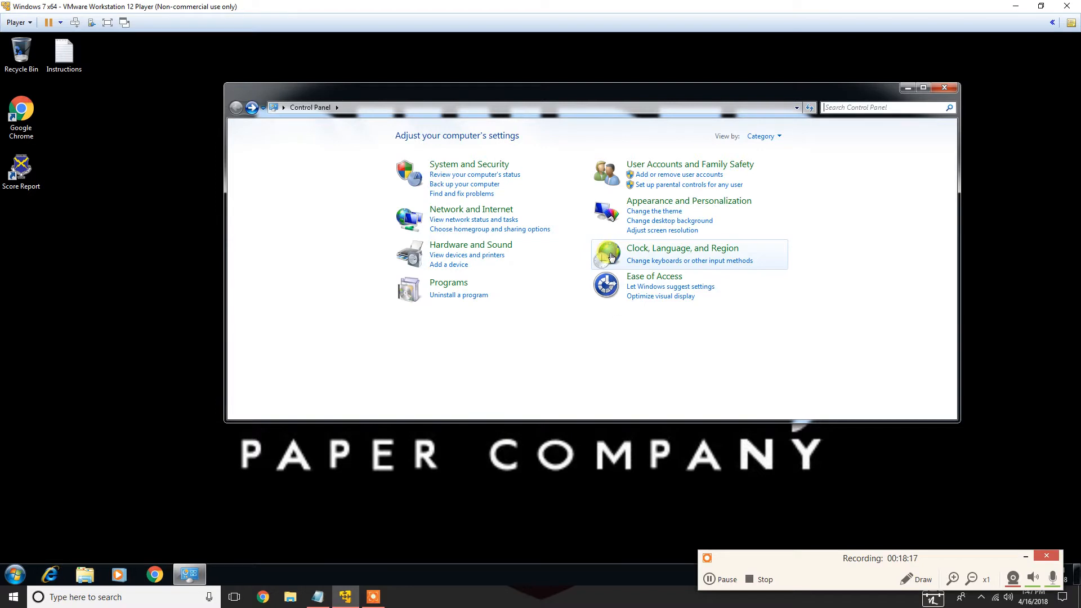
left_click(490, 163)
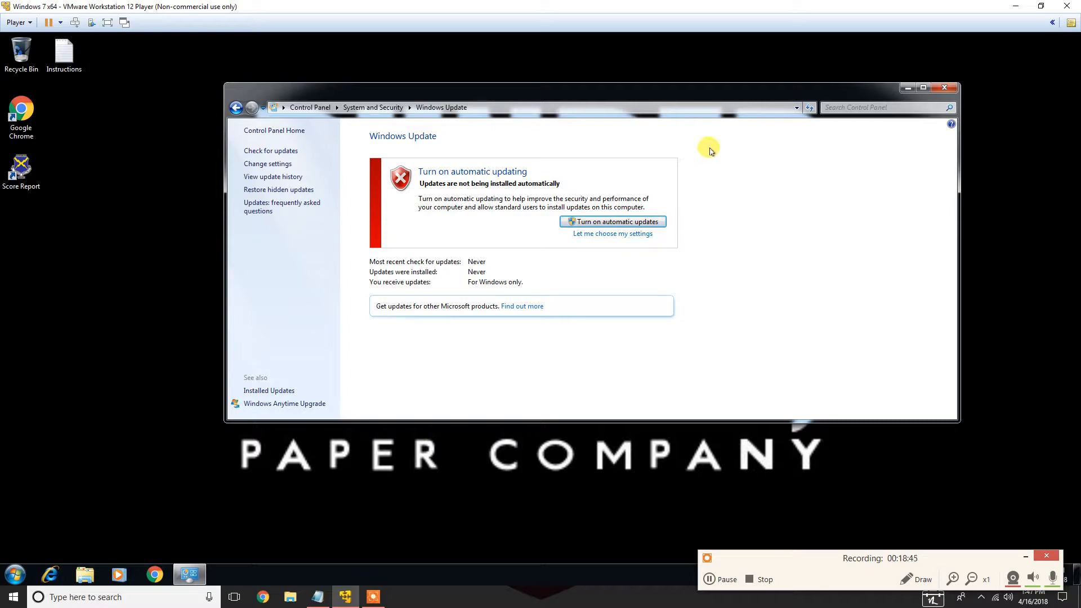
left_click(317, 598)
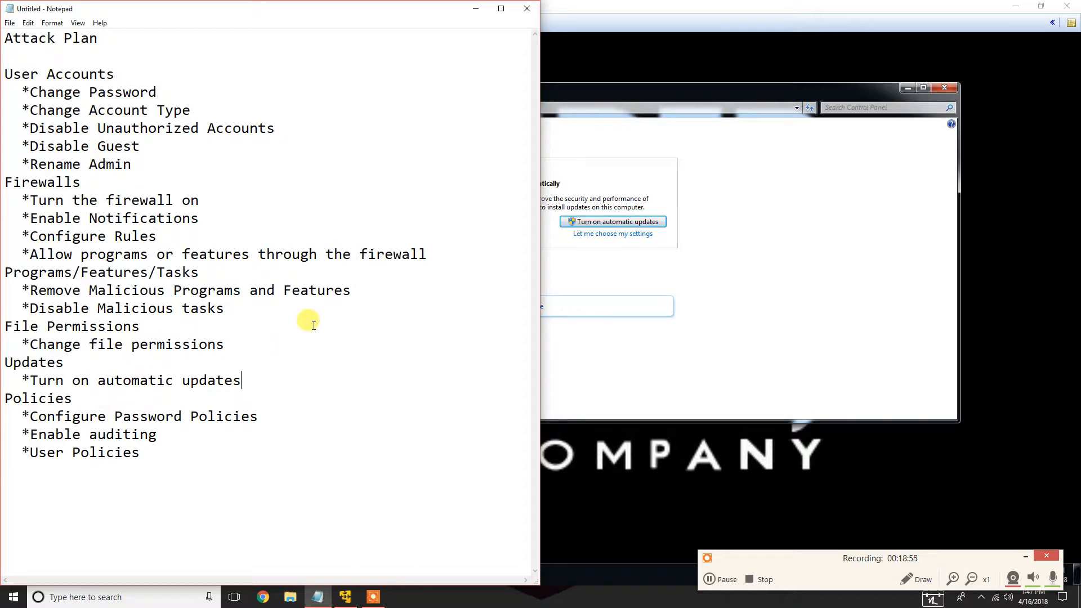
left_click(478, 10)
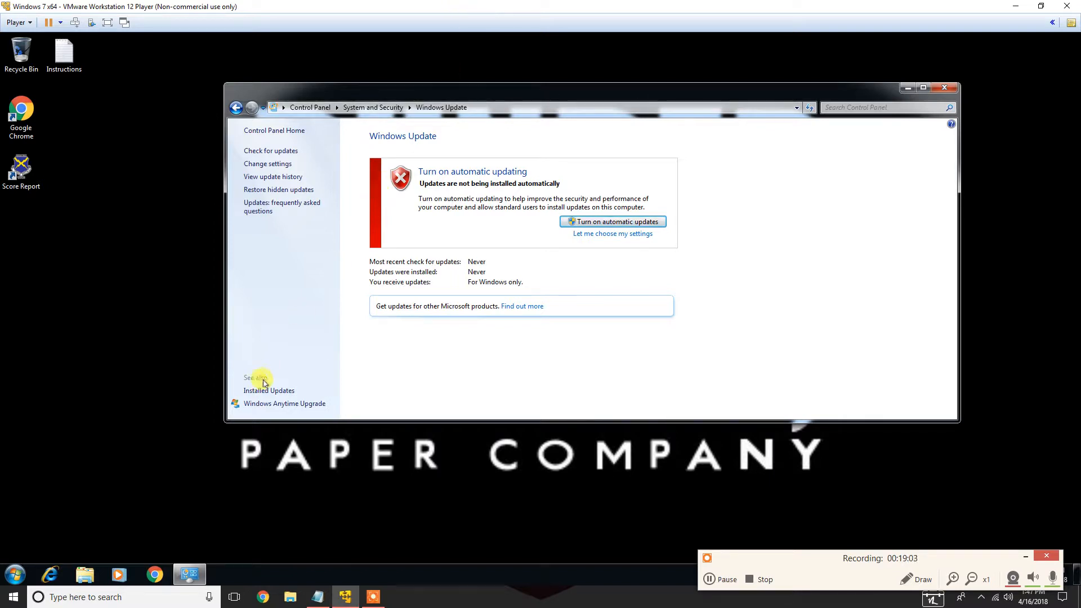
left_click(945, 88)
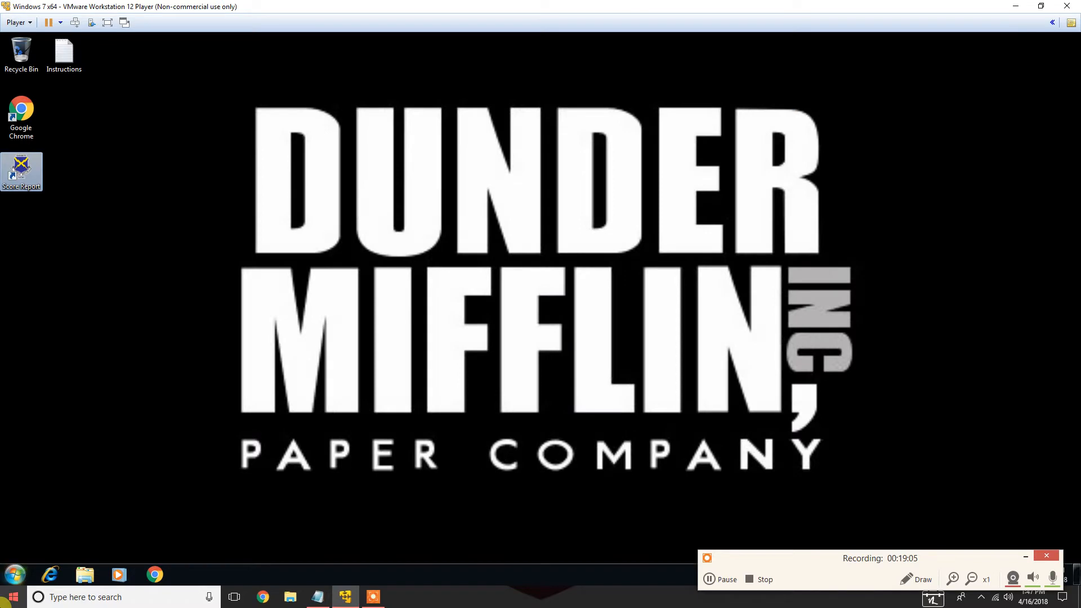
Open Local Security Policy's Password Policy from Administrative Tools and set Enforce password history to 5 passwords remembered
left_click(12, 583)
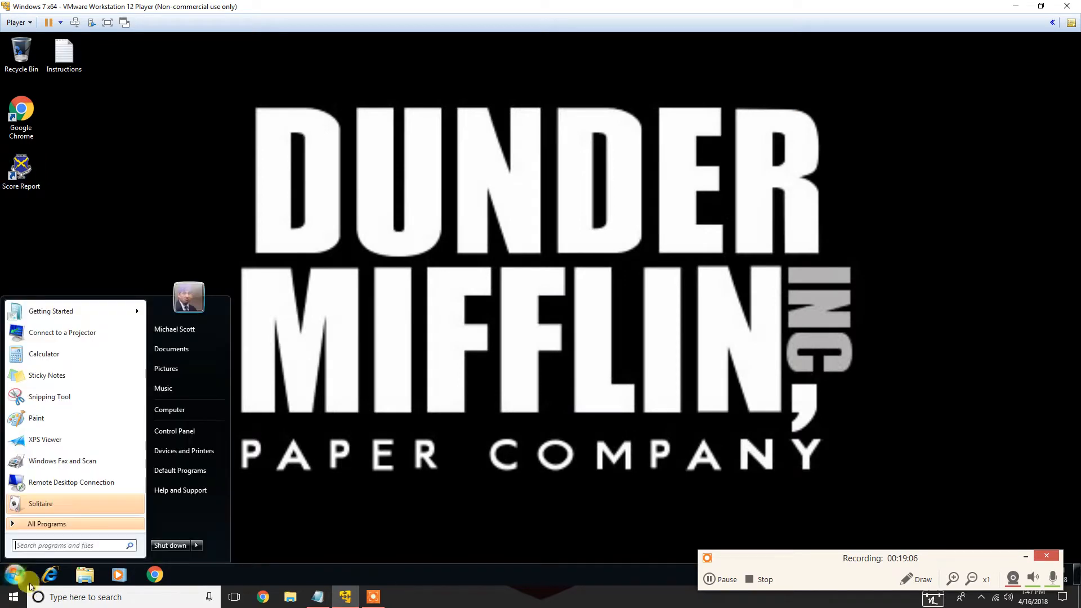
left_click(176, 437)
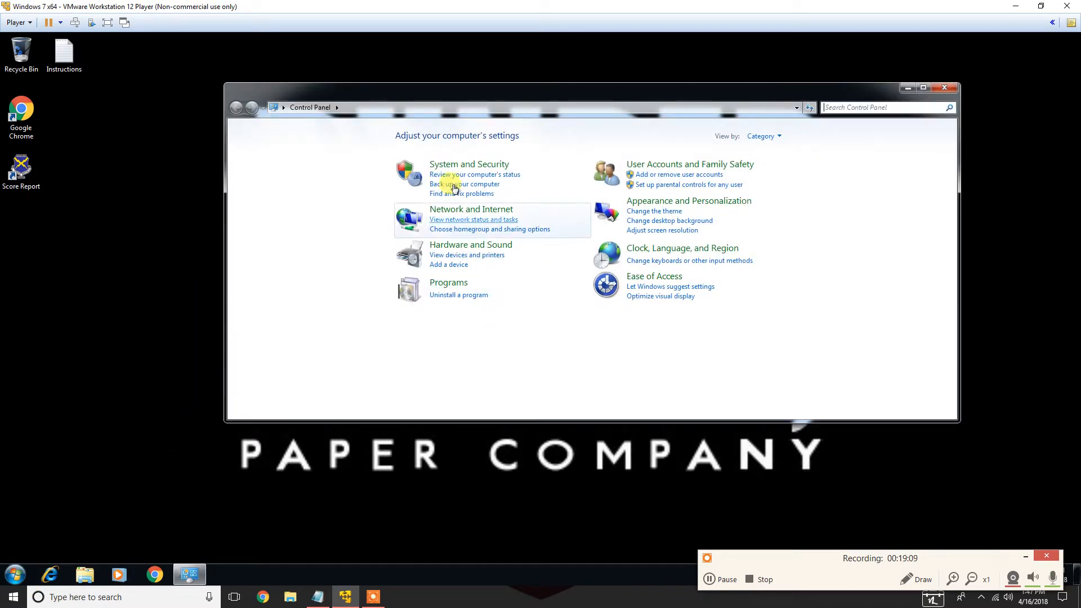
left_click(455, 165)
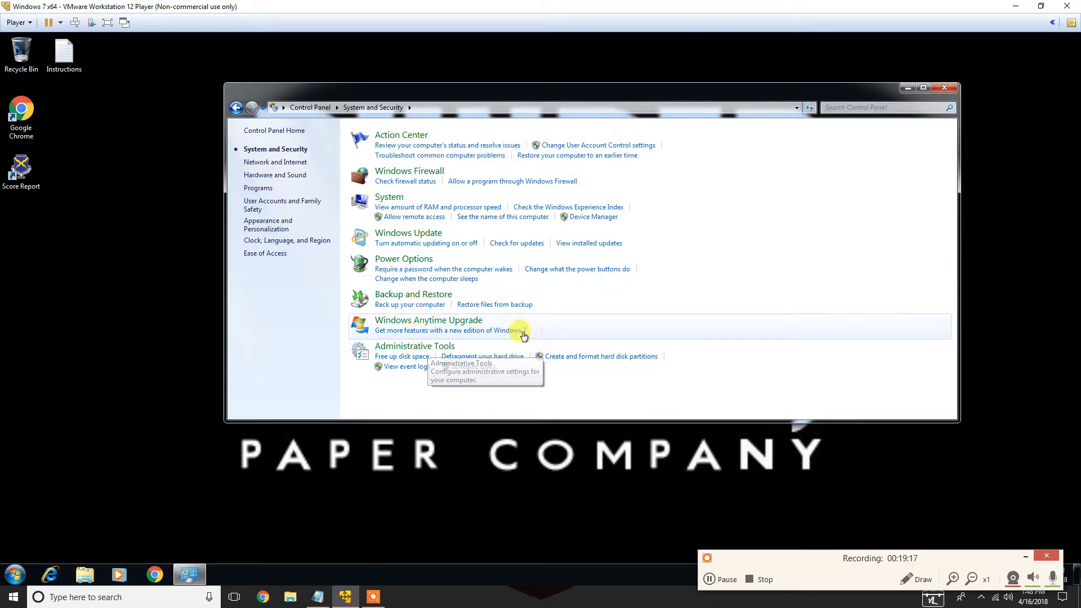
left_click(429, 347)
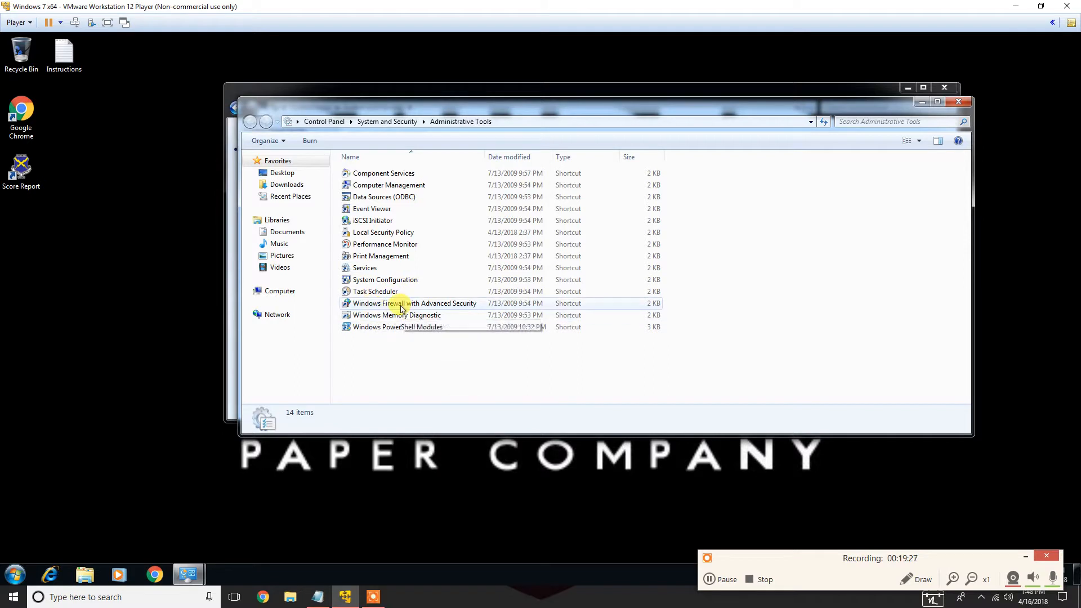
left_click(394, 233)
double_click(394, 235)
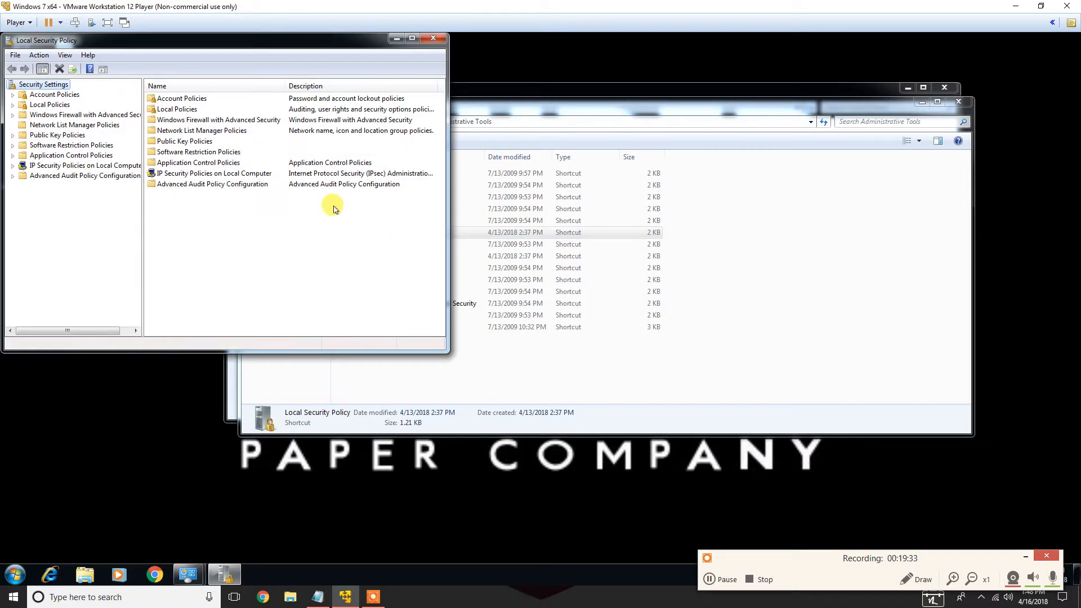
double_click(41, 96)
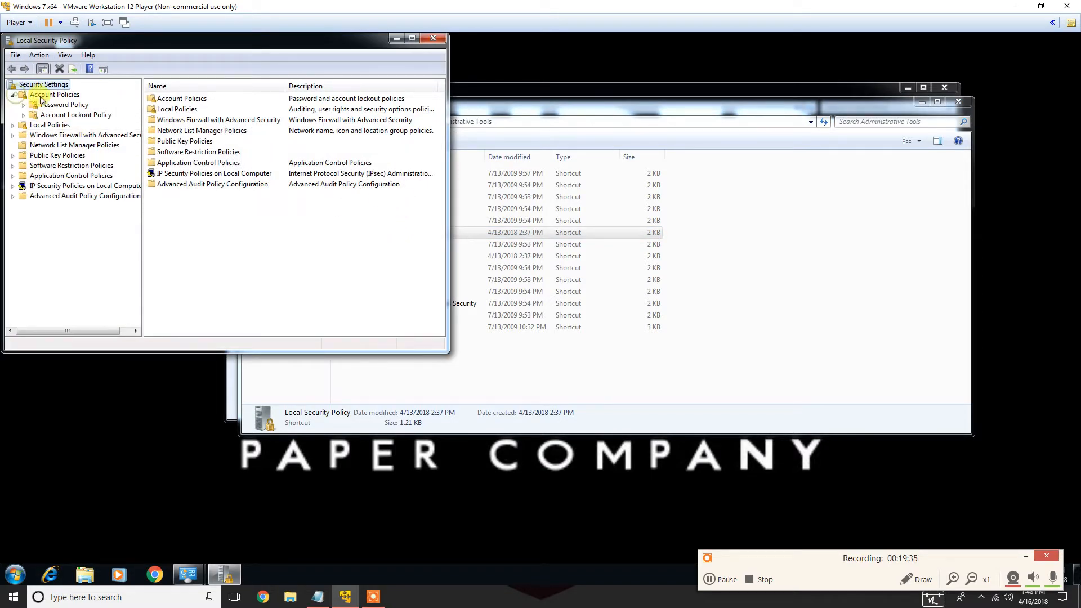
left_click(56, 104)
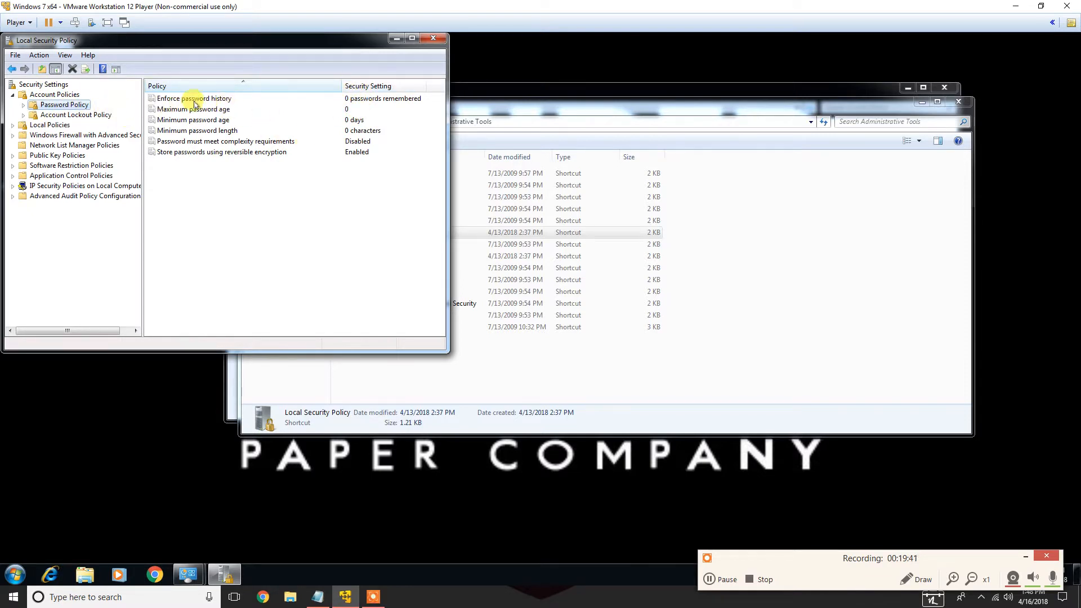
left_click(356, 99)
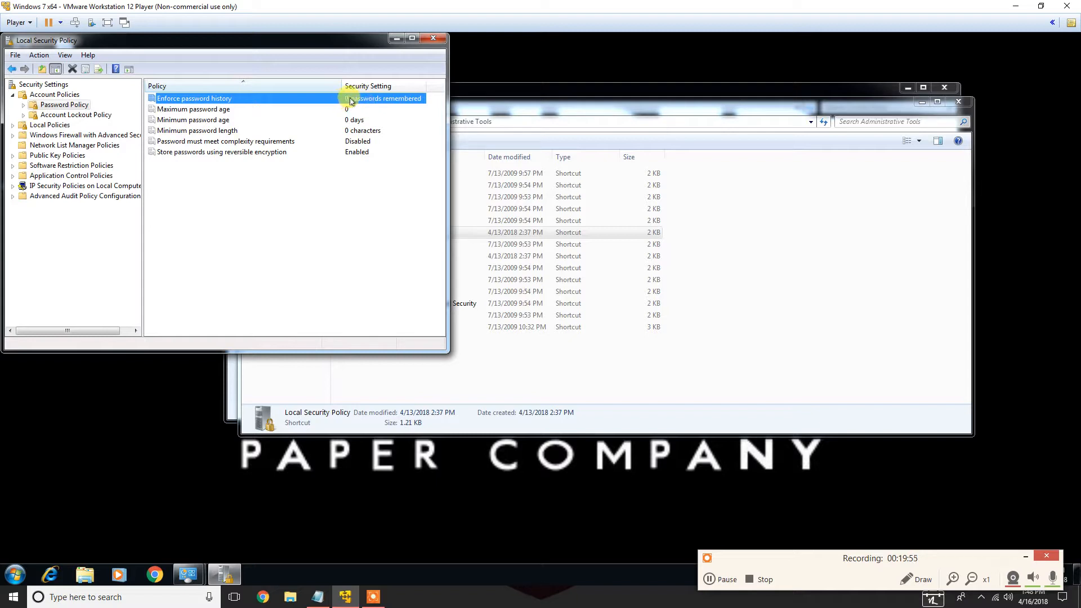
double_click(357, 101)
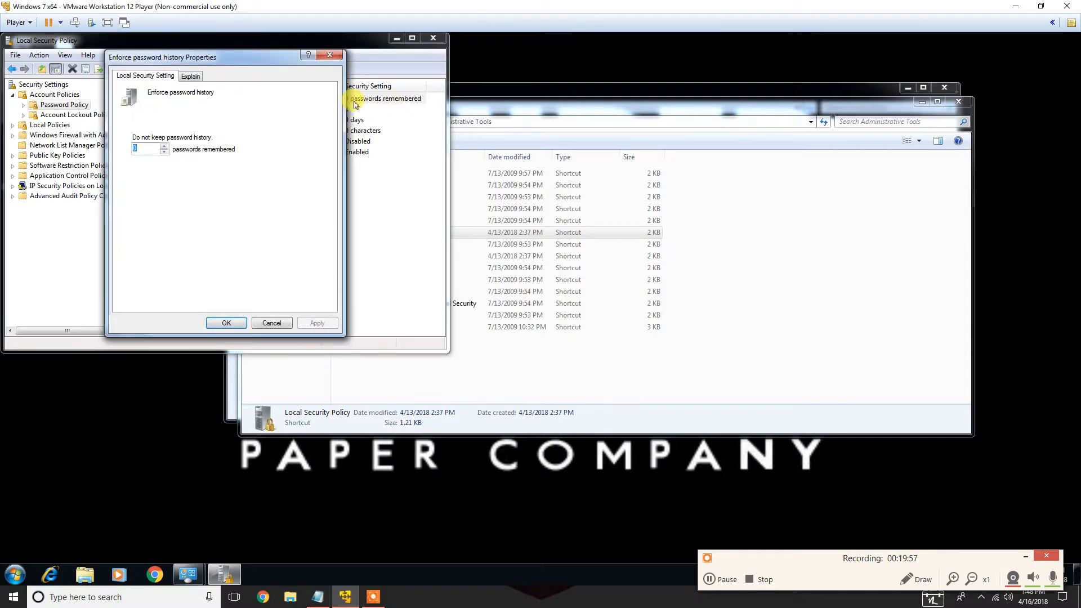
type("5")
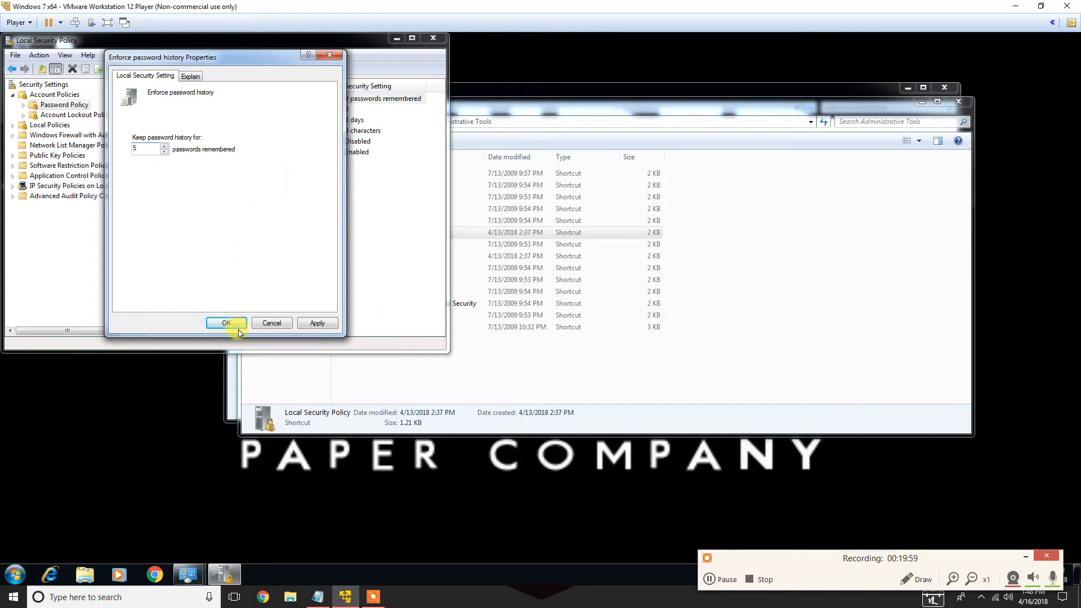
left_click(235, 324)
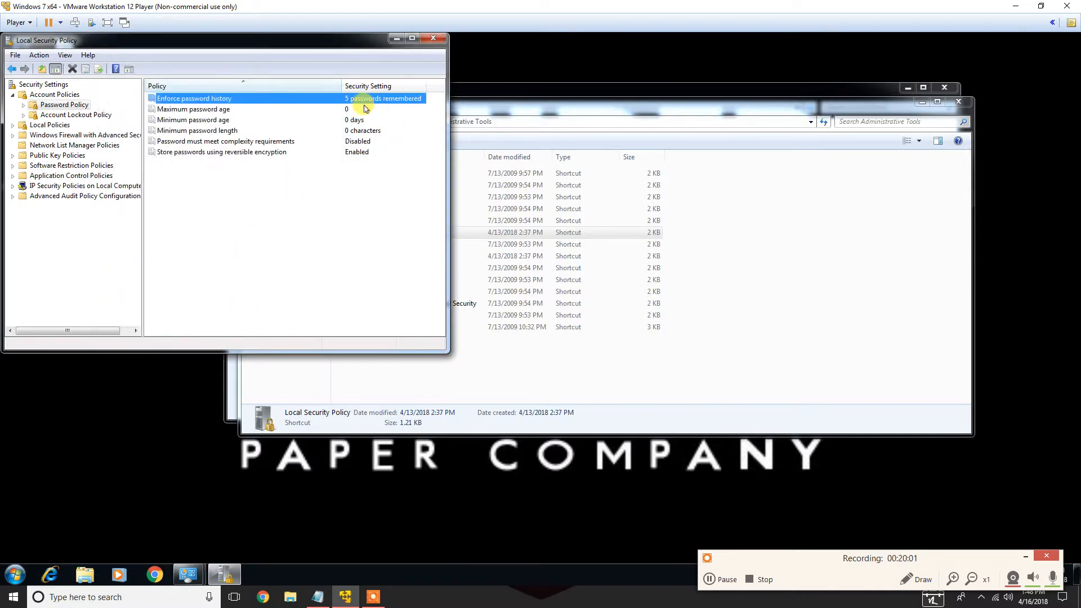
Set the Maximum password age policy to 90 days
double_click(347, 109)
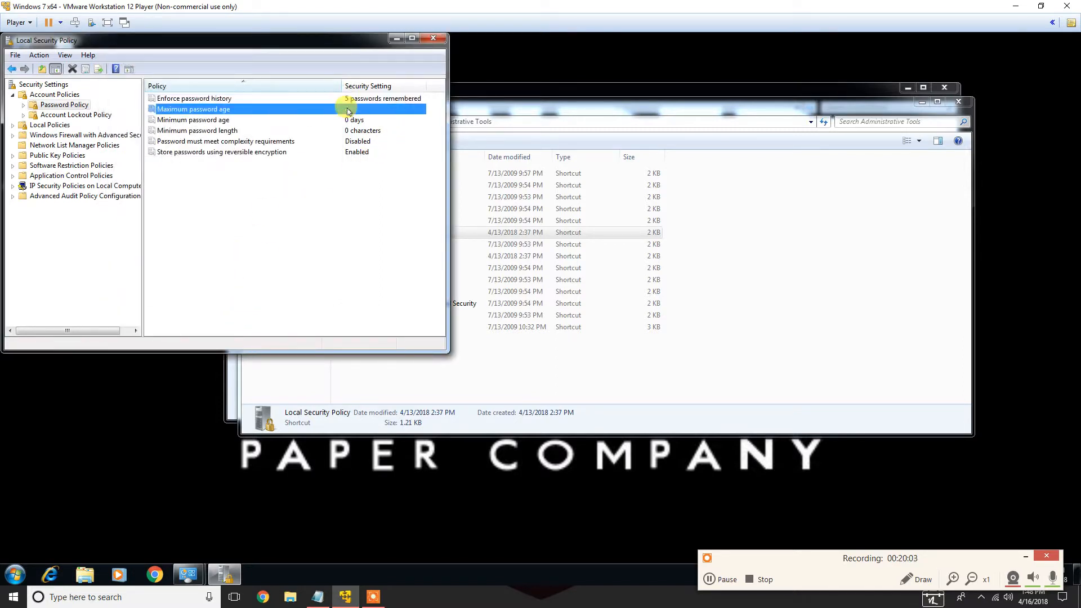
type("90")
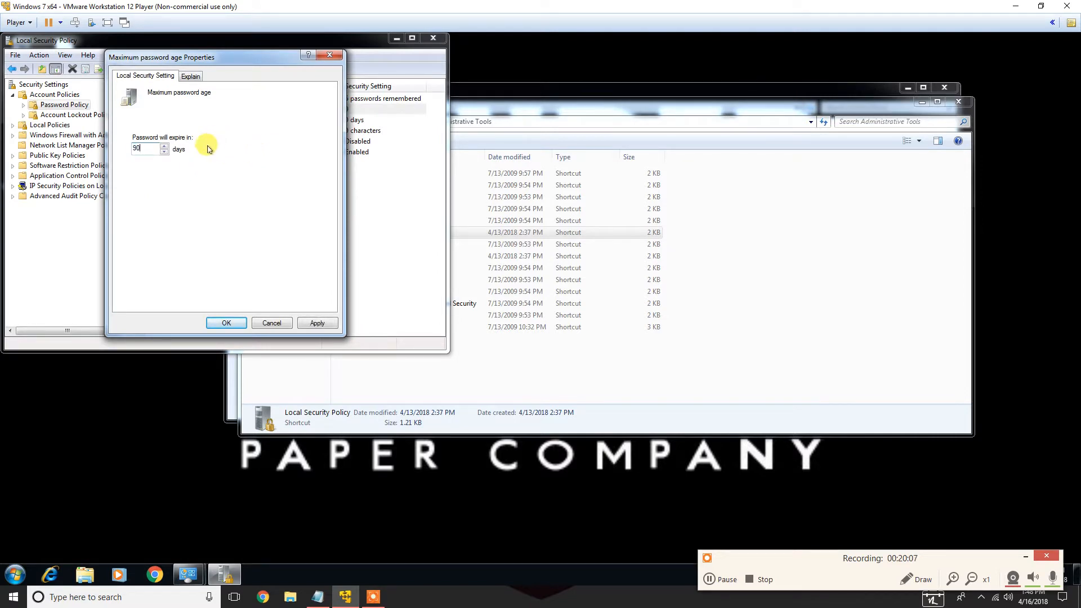
left_click(228, 323)
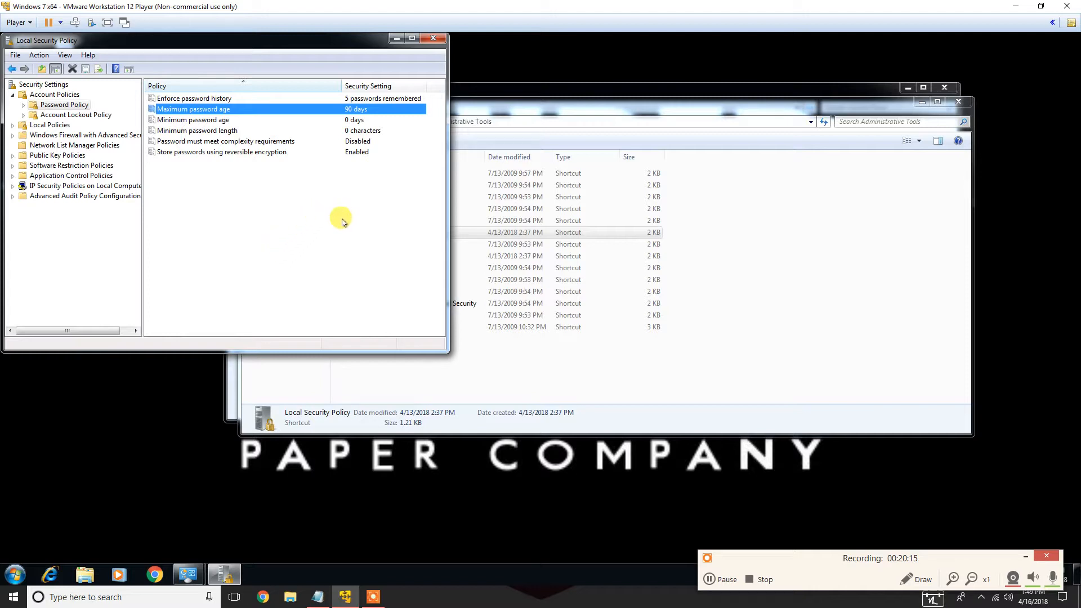
Set the Minimum password age policy to 30 days
left_click(356, 120)
double_click(356, 121)
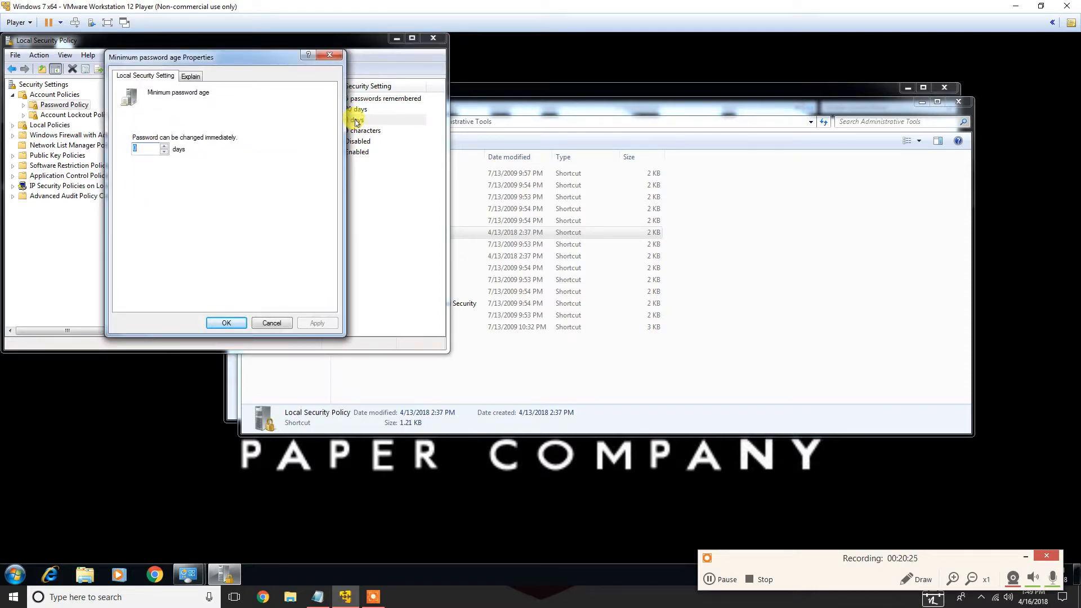
type("30")
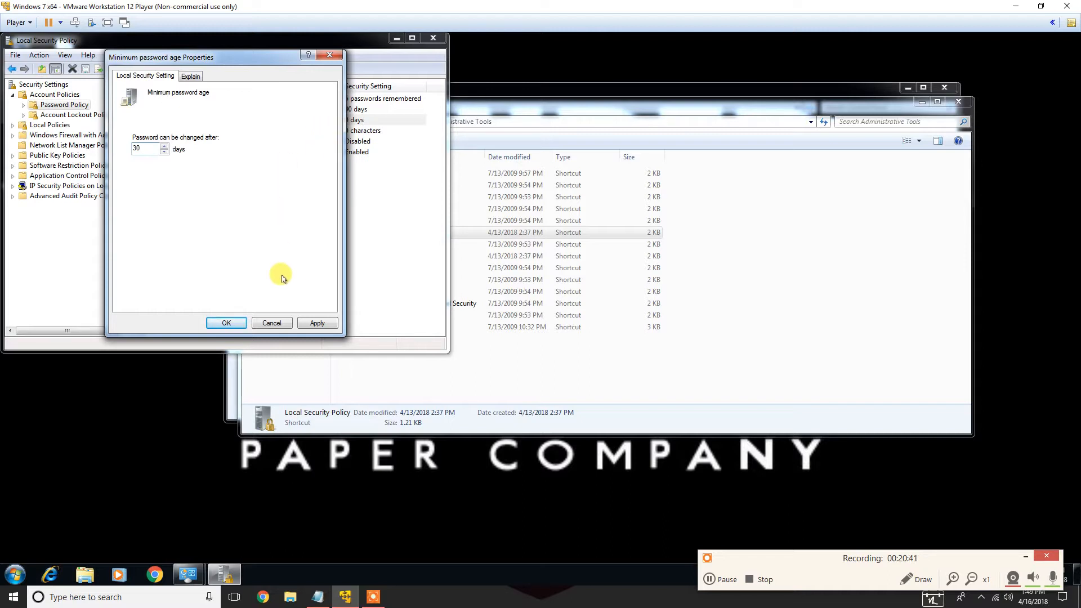
left_click(237, 323)
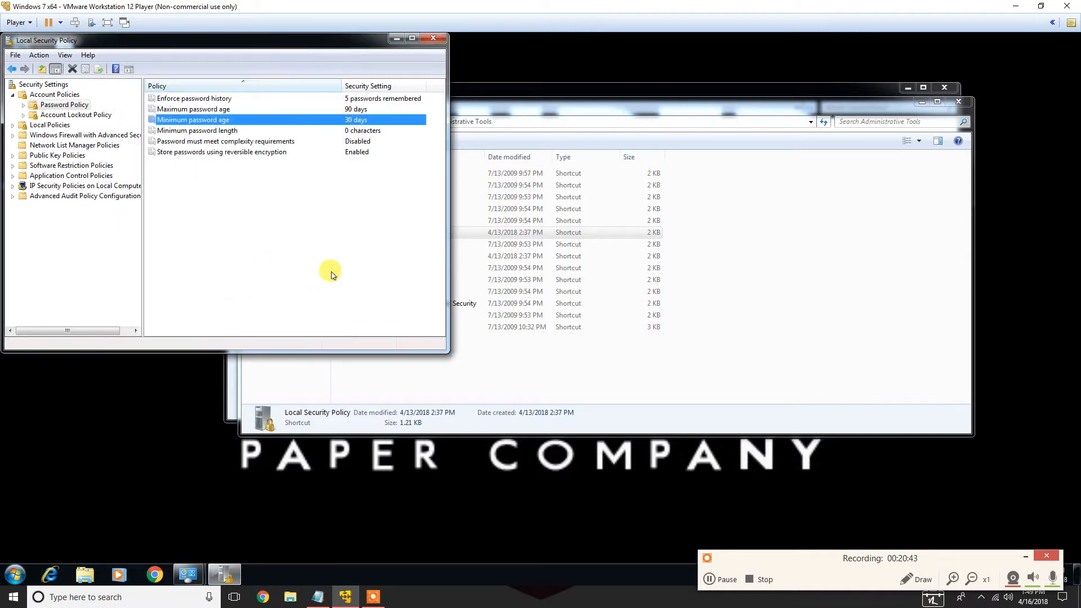
Set the Minimum password length policy to 8 characters
left_click(357, 133)
double_click(357, 133)
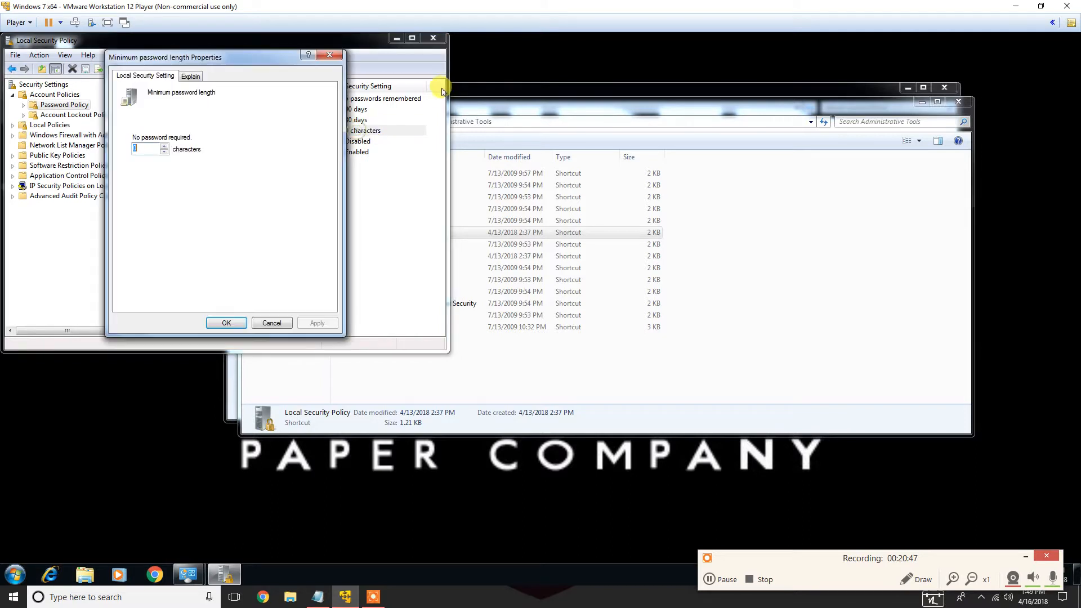
type("8")
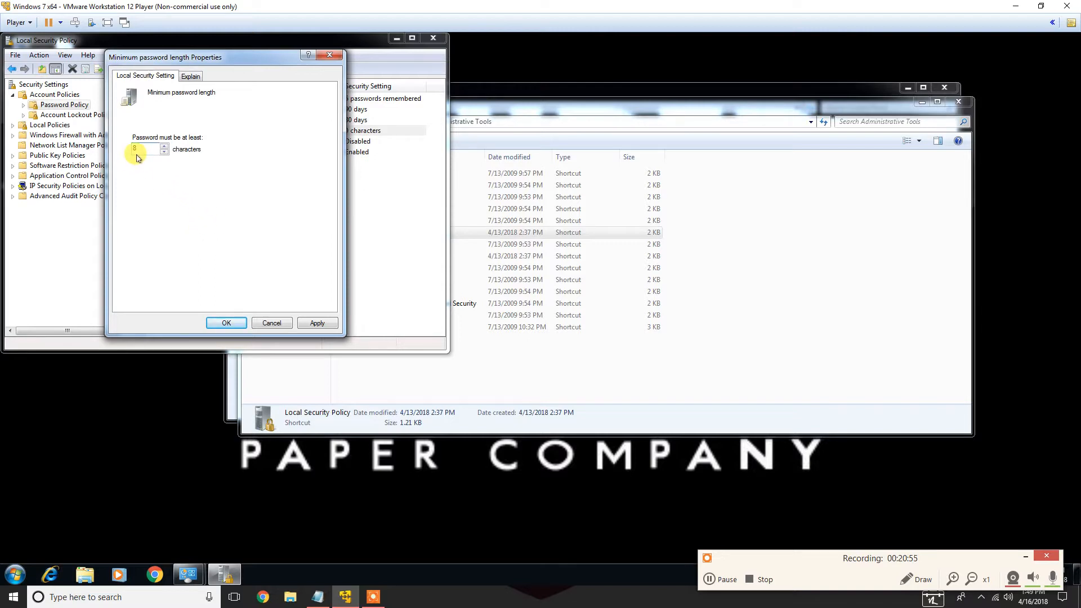
left_click_drag(139, 149, 127, 150)
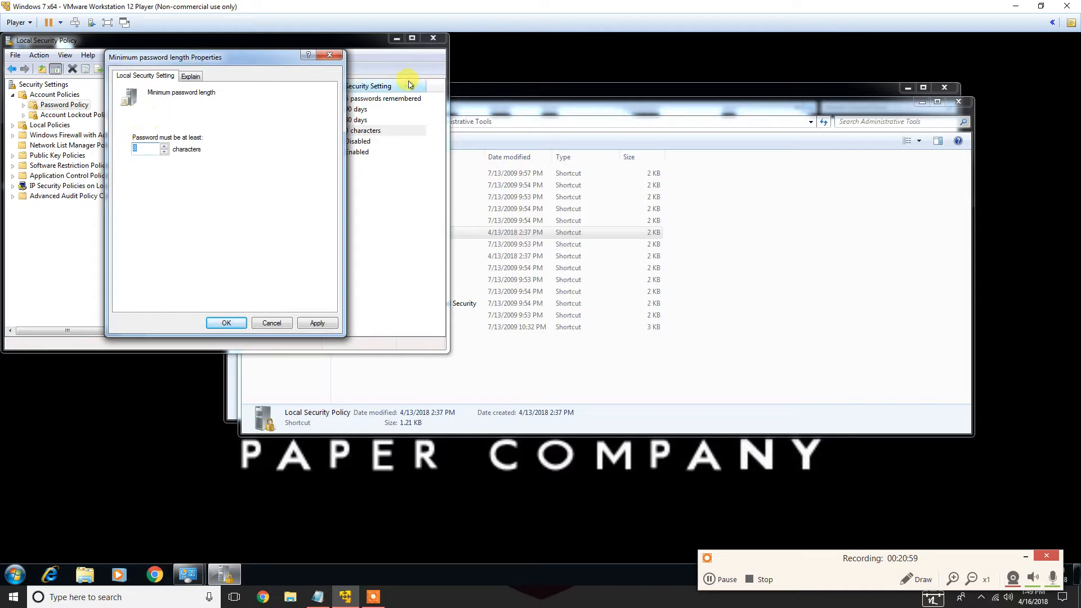
type("13")
left_click_drag(157, 150, 107, 151)
type("8")
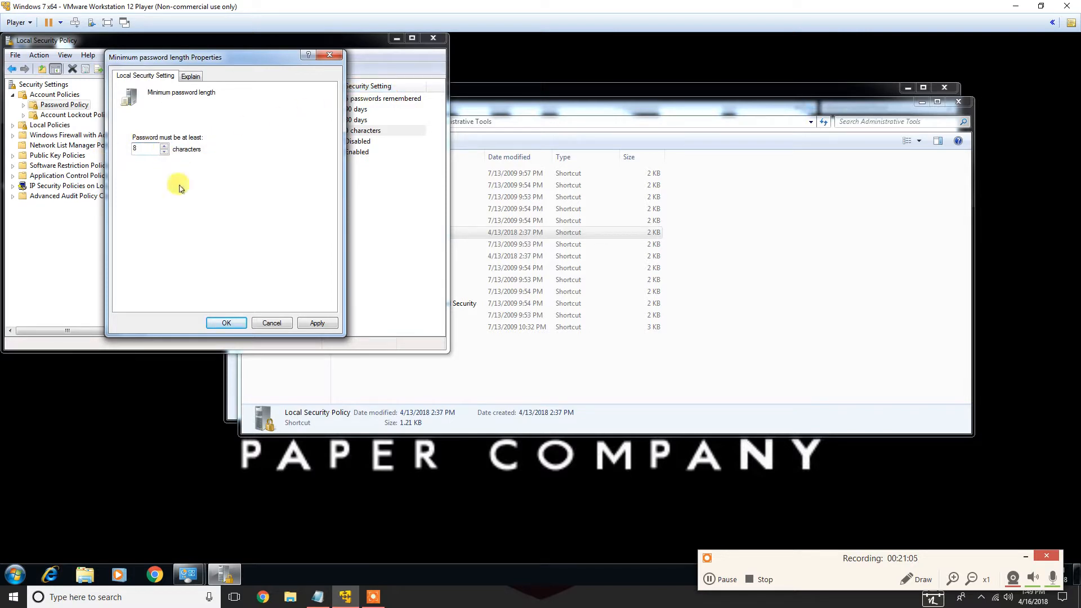
left_click(225, 320)
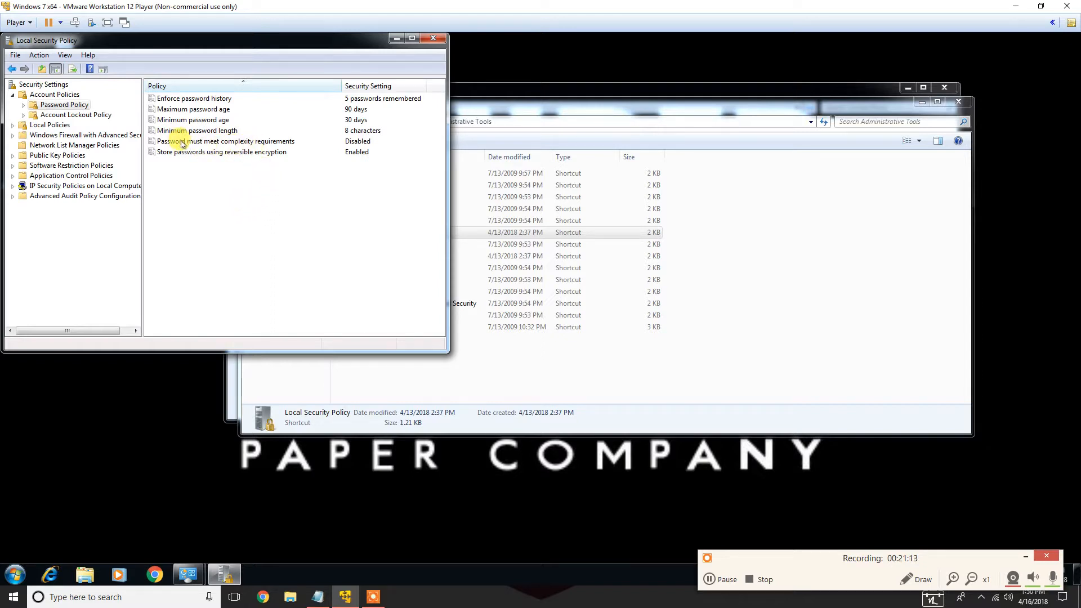
Enable the 'Password must meet complexity requirements' policy
double_click(280, 144)
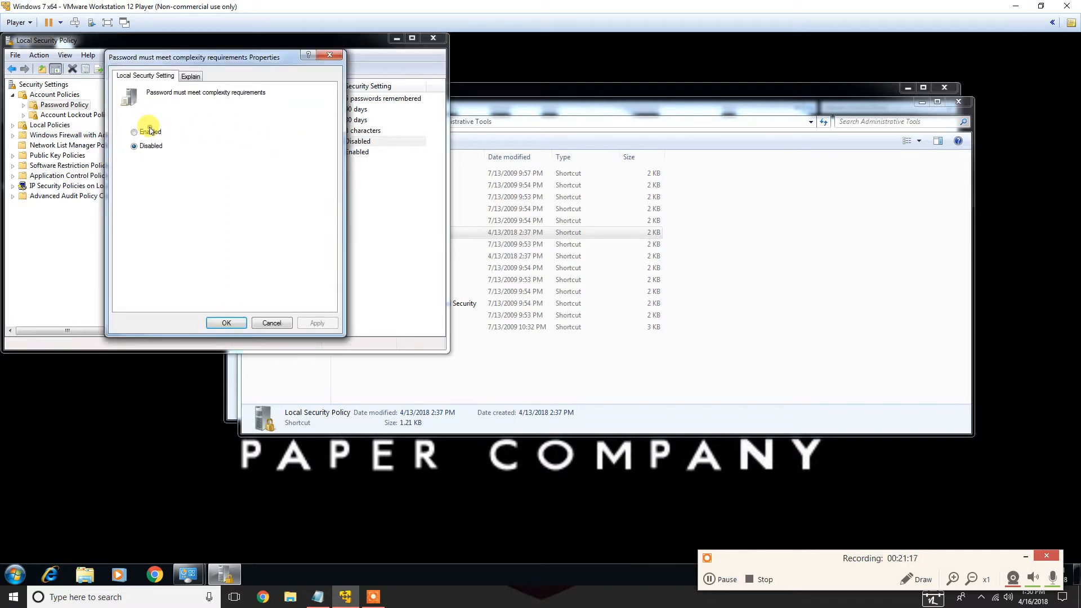
left_click(151, 134)
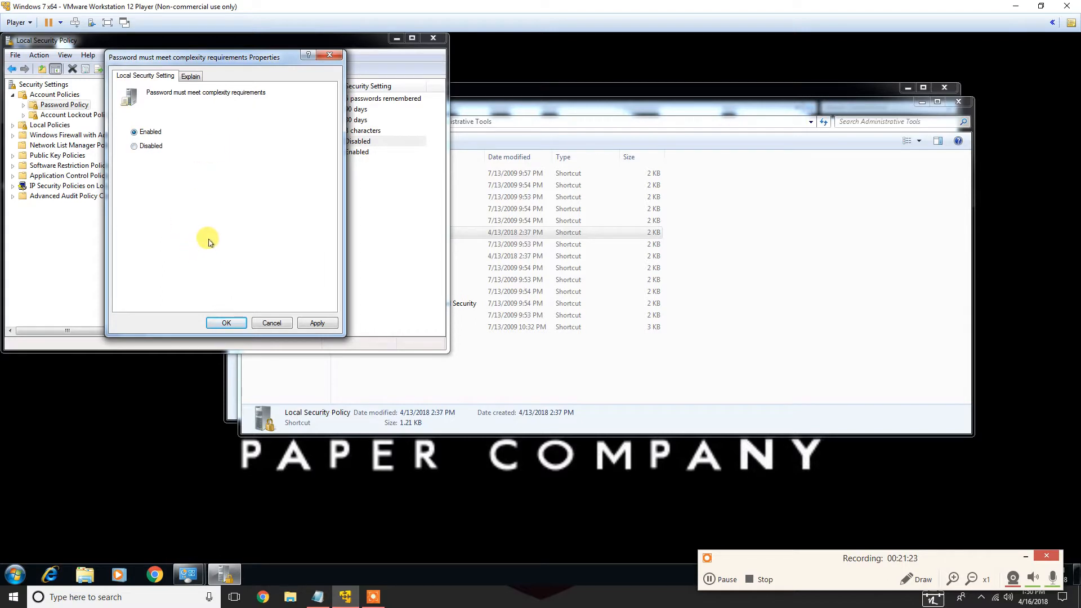
left_click(225, 323)
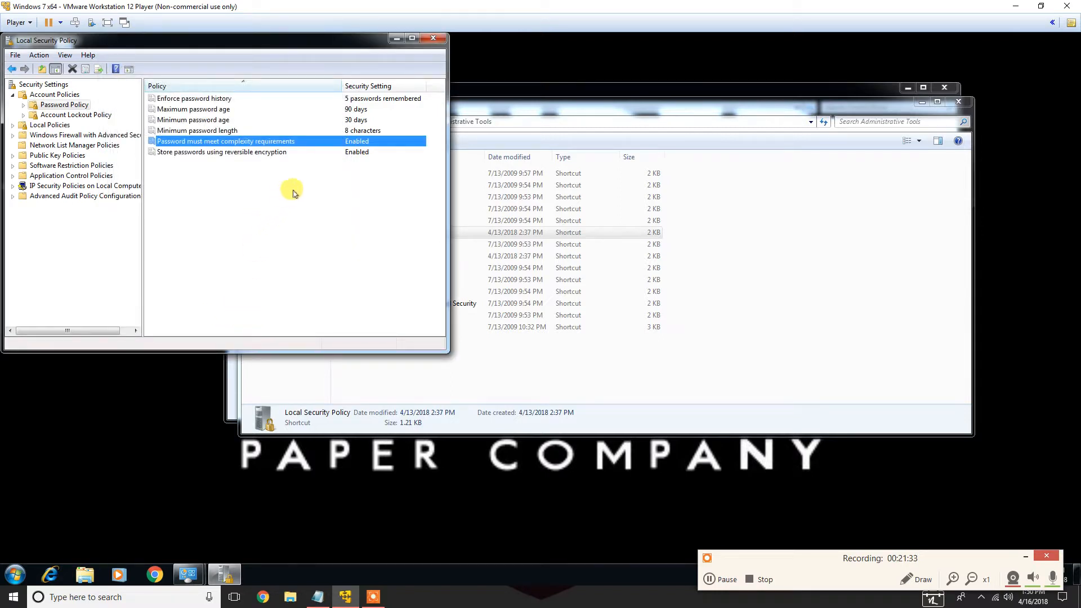
Disable the 'Store passwords using reversible encryption' policy
left_click(170, 153)
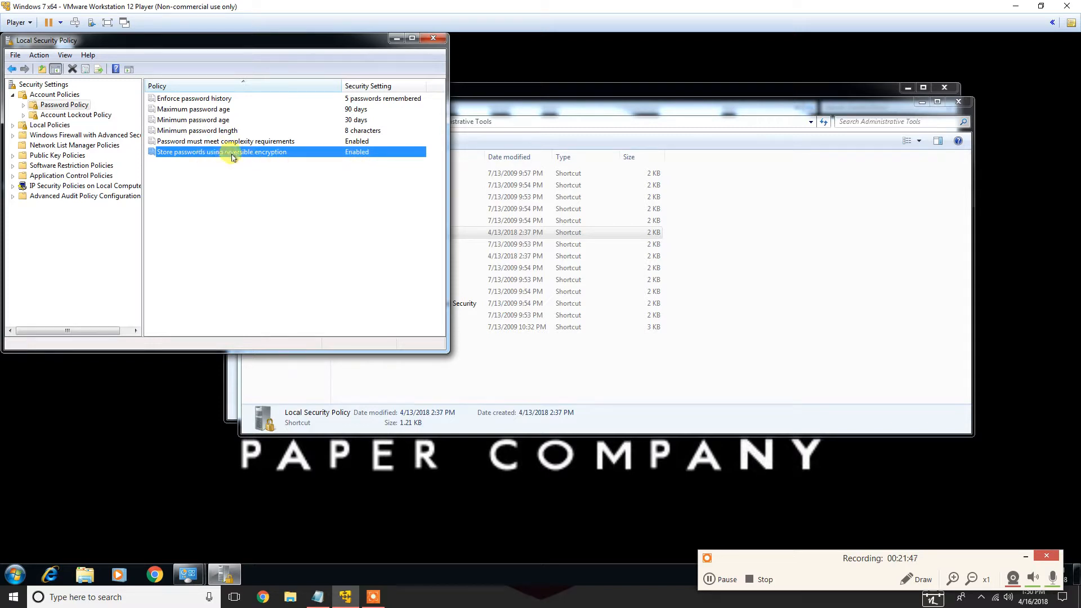
double_click(278, 152)
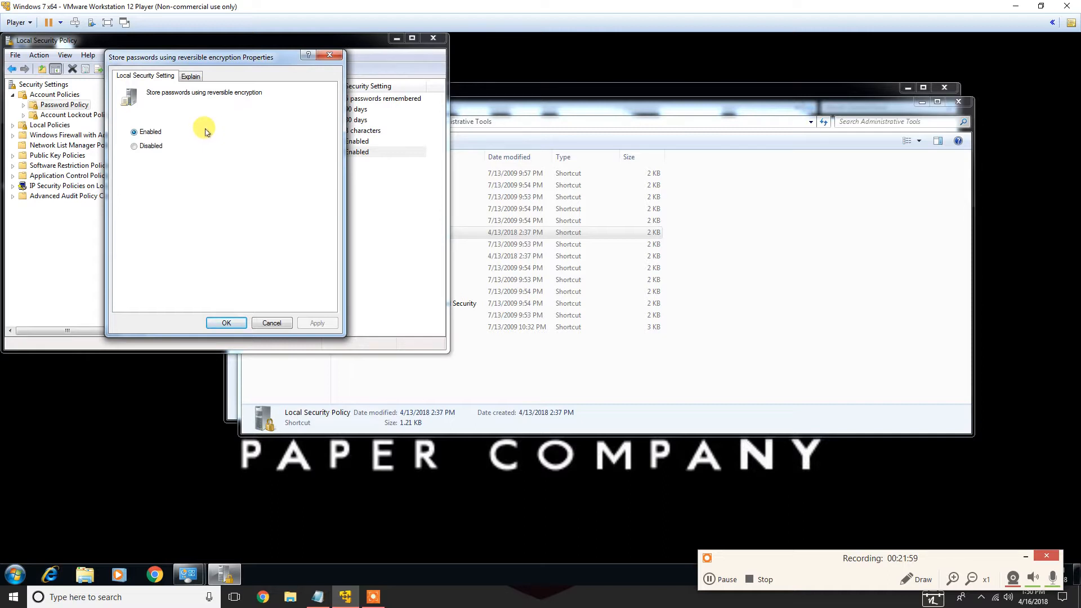
left_click(134, 146)
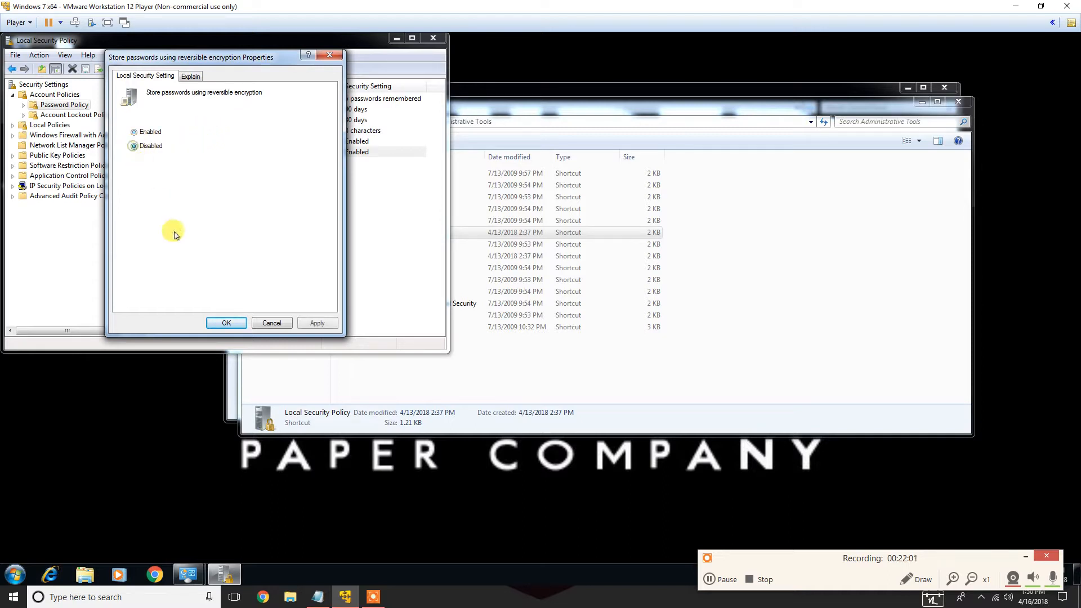
left_click(315, 323)
left_click(213, 318)
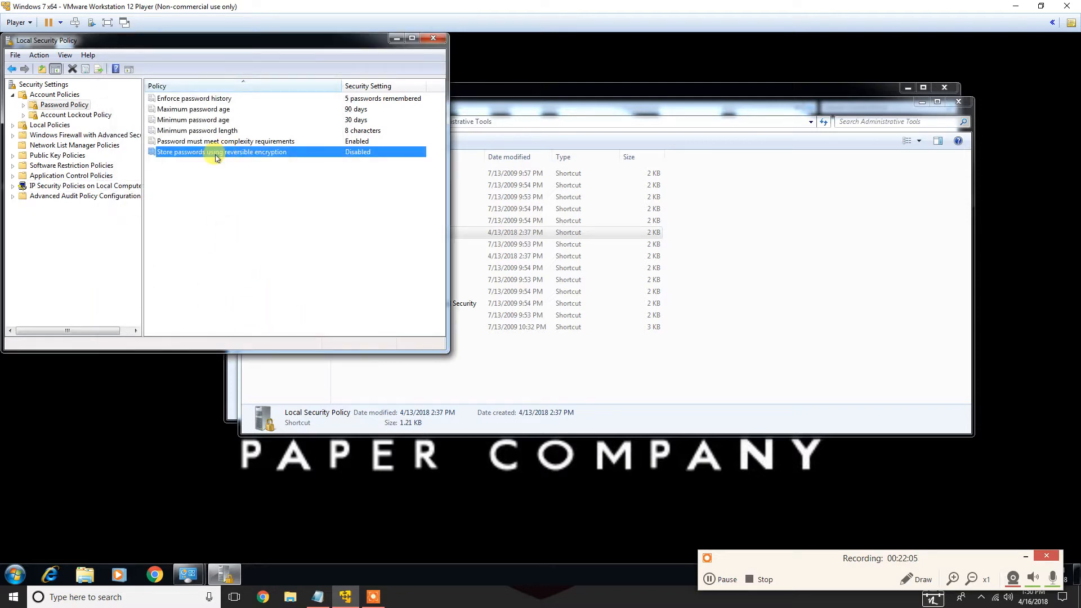
In Account Lockout Policy, set the Account lockout threshold to 5 invalid logon attempts
left_click(67, 116)
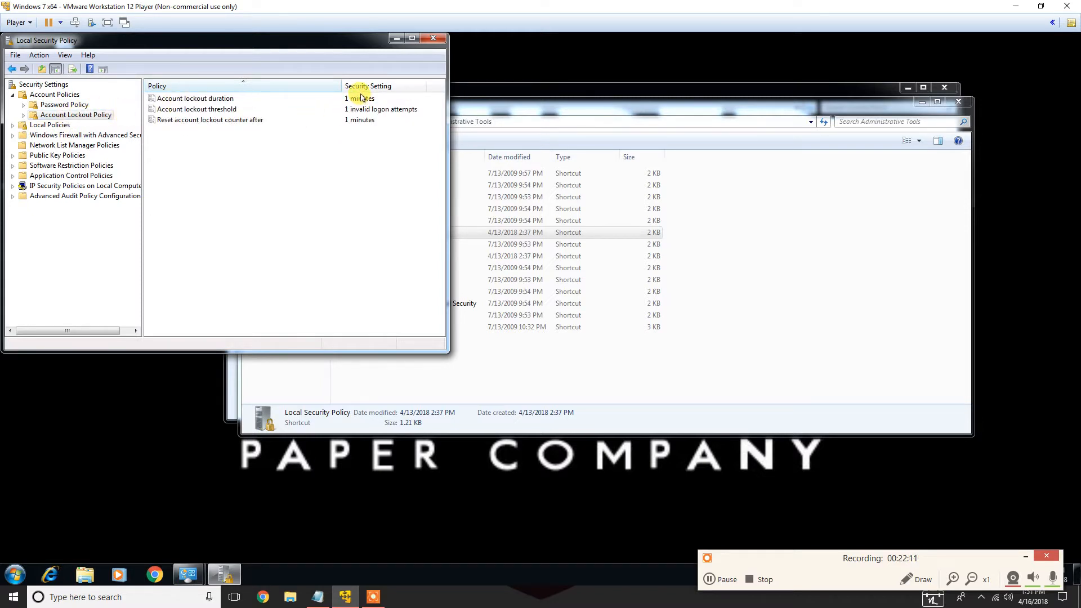
left_click(354, 112)
double_click(354, 112)
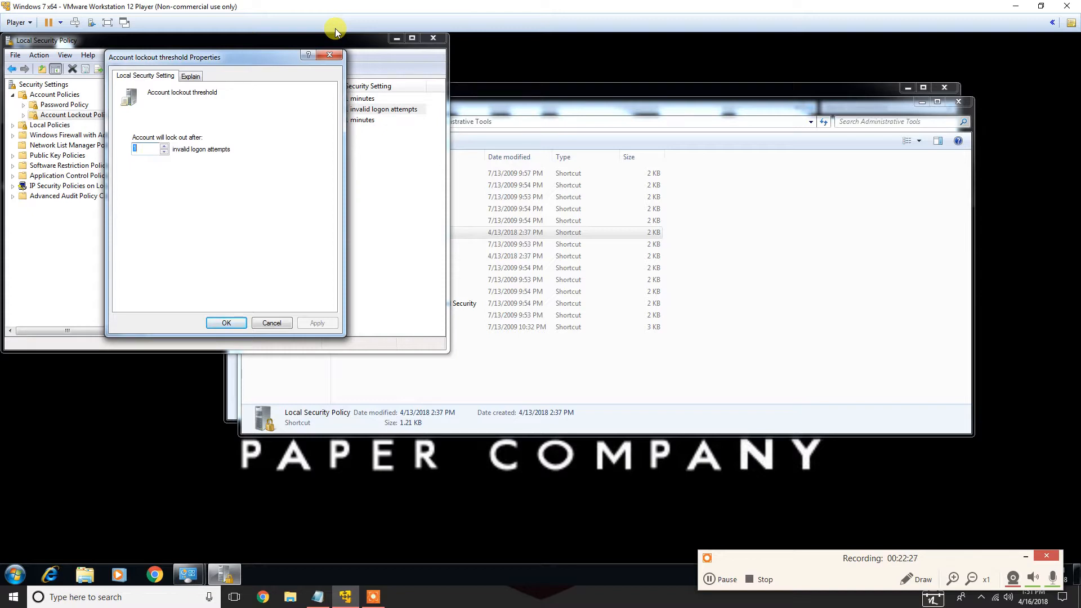
left_click(164, 146)
left_click(241, 322)
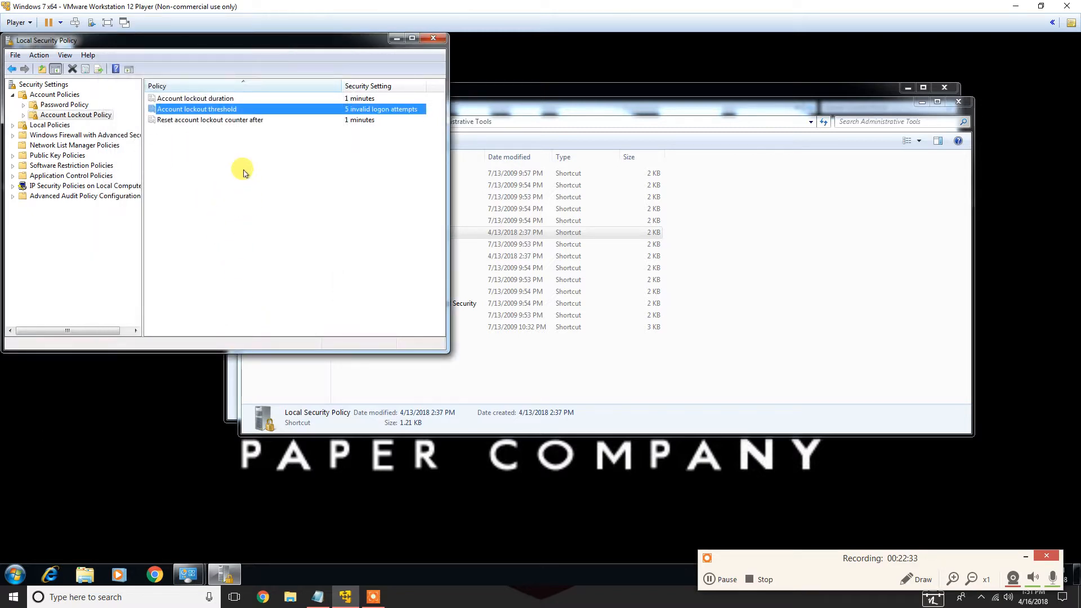
Set the Account lockout duration policy to 30 minutes
double_click(360, 100)
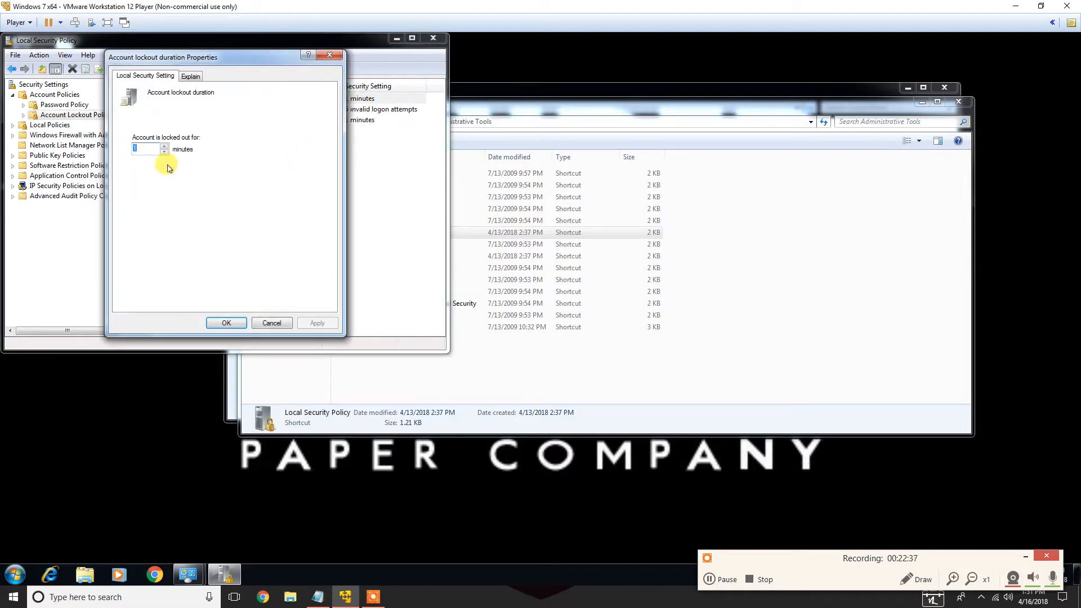
type("30")
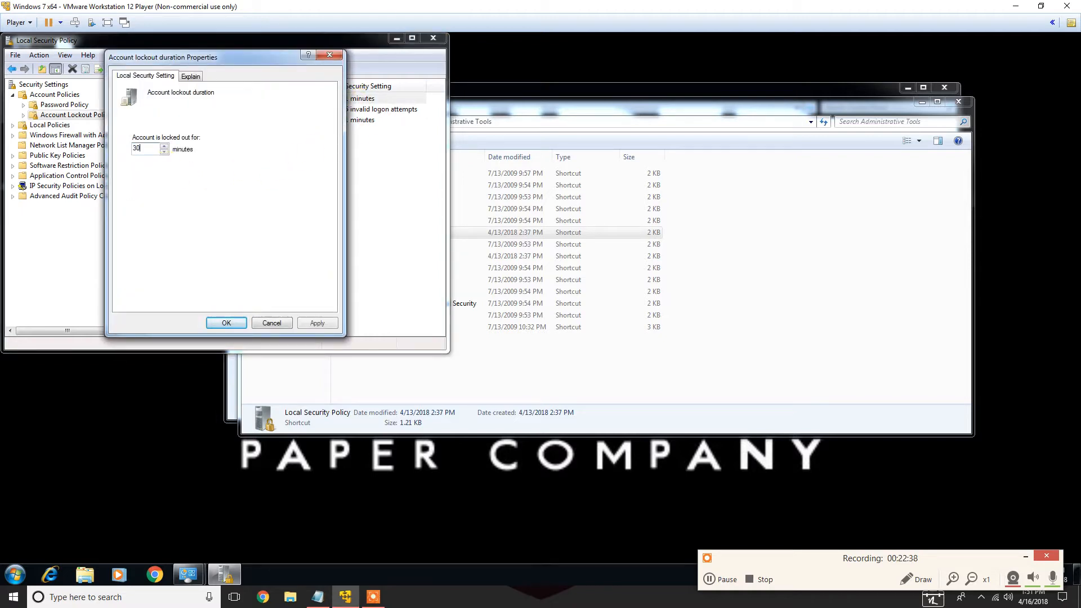
left_click(223, 325)
Set the 'Reset account lockout counter after' policy to 30 minutes
left_click(365, 119)
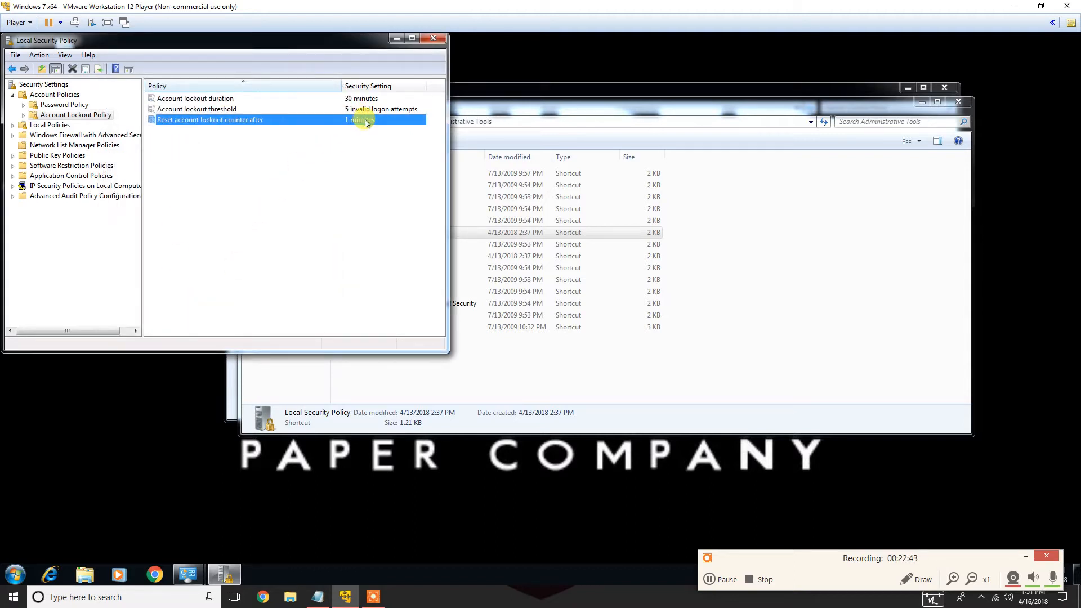
double_click(366, 121)
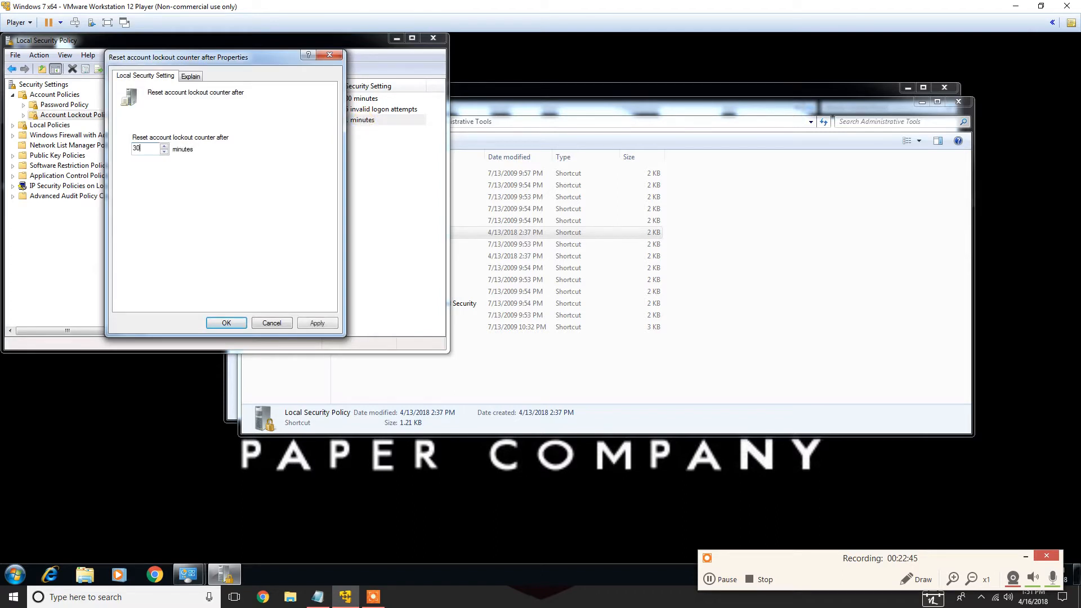
left_click(232, 322)
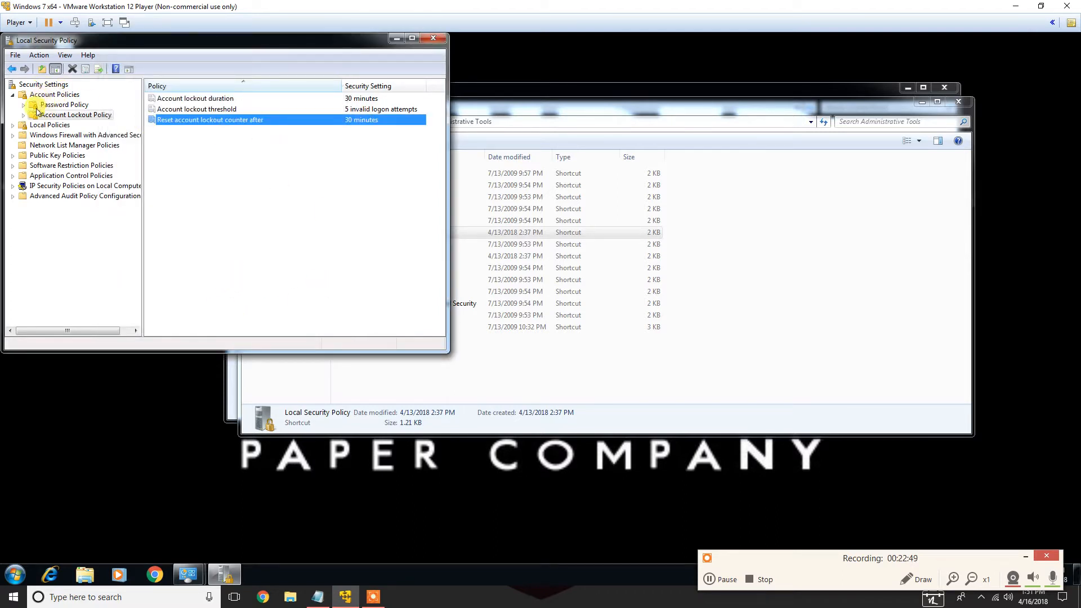
Expand and open the Local Policies category
left_click(12, 126)
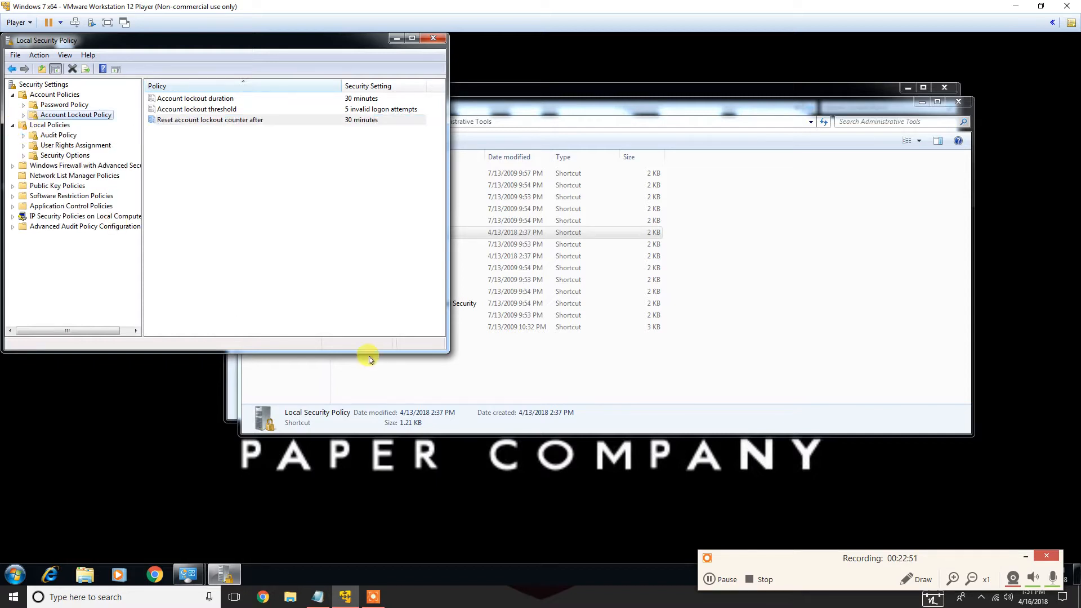
left_click(51, 125)
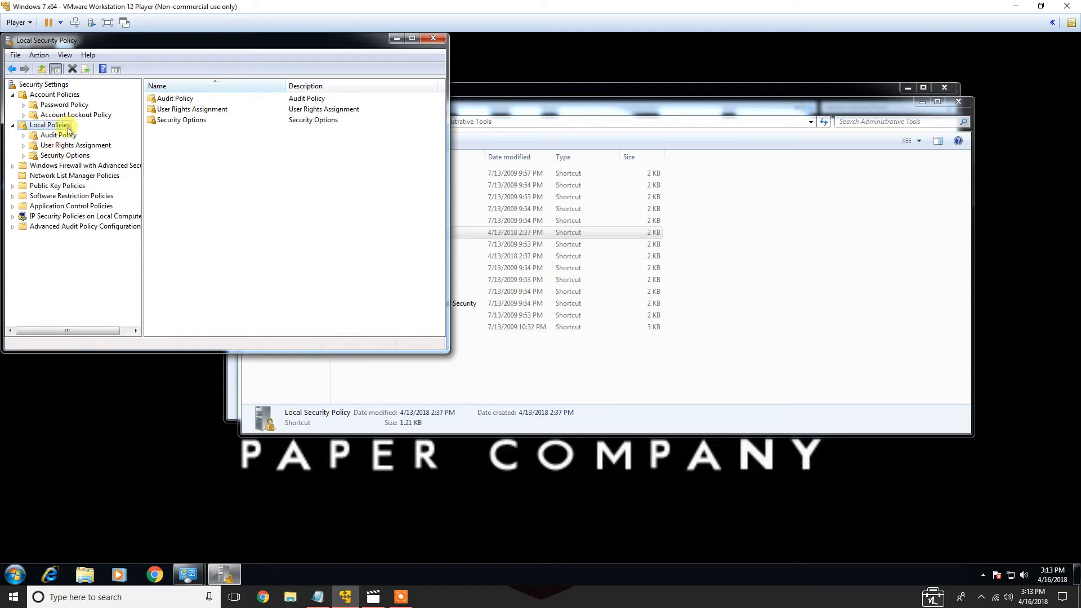
In Audit Policy, set Audit account logon events to audit both Success and Failure attempts
left_click(61, 135)
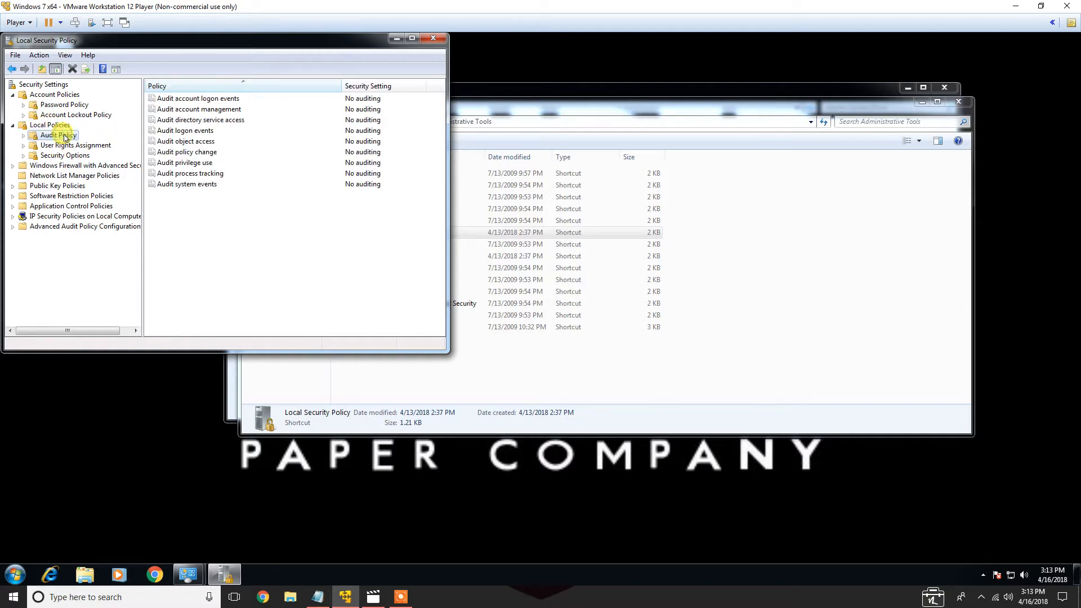
left_click(65, 126)
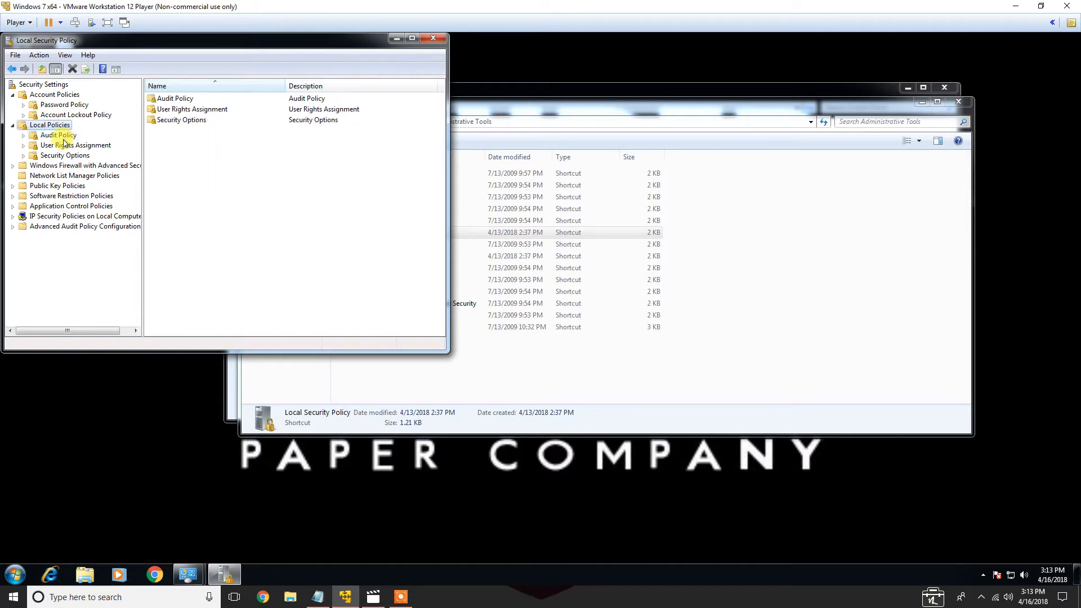
left_click(54, 135)
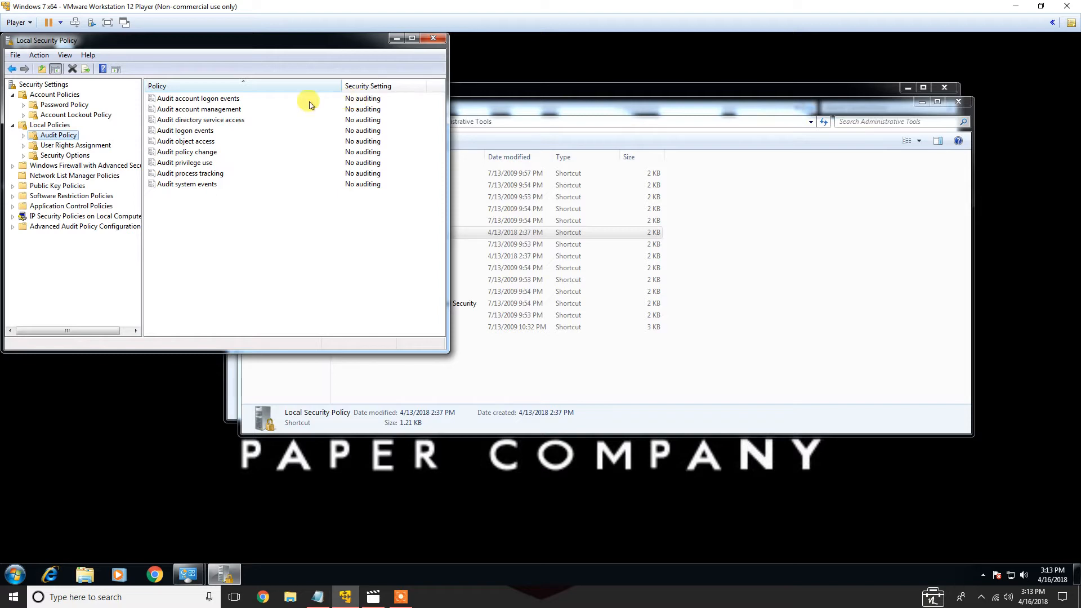
double_click(356, 97)
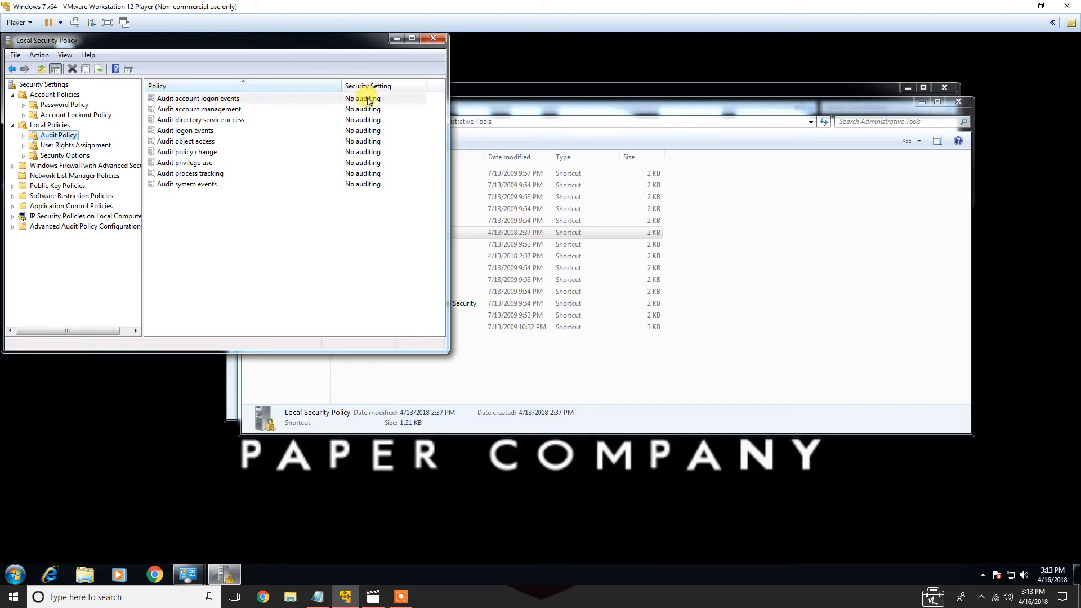
left_click(135, 151)
left_click(134, 166)
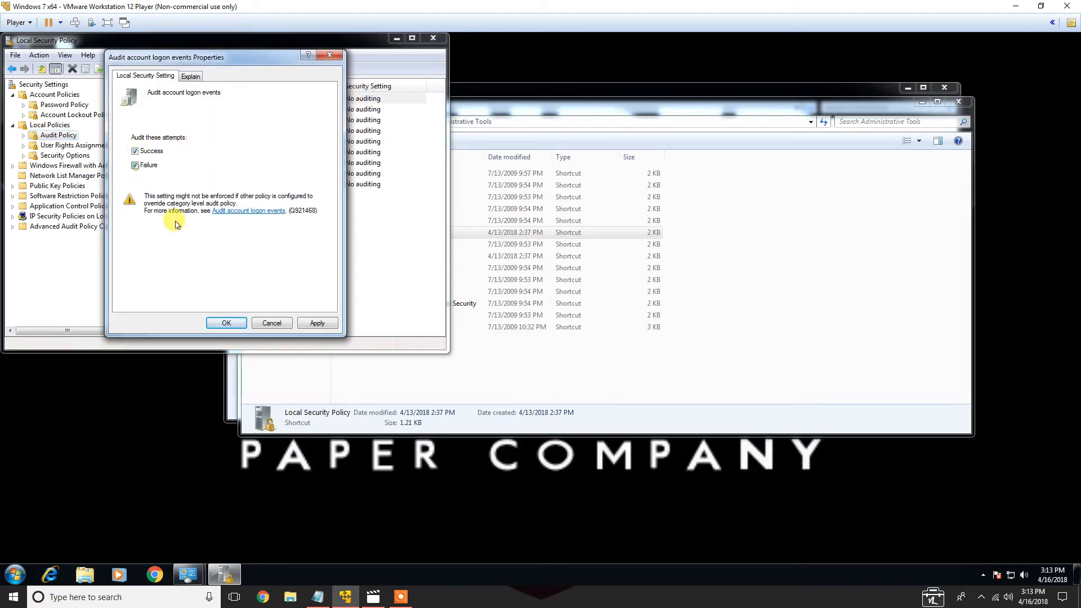
left_click(316, 324)
left_click(230, 320)
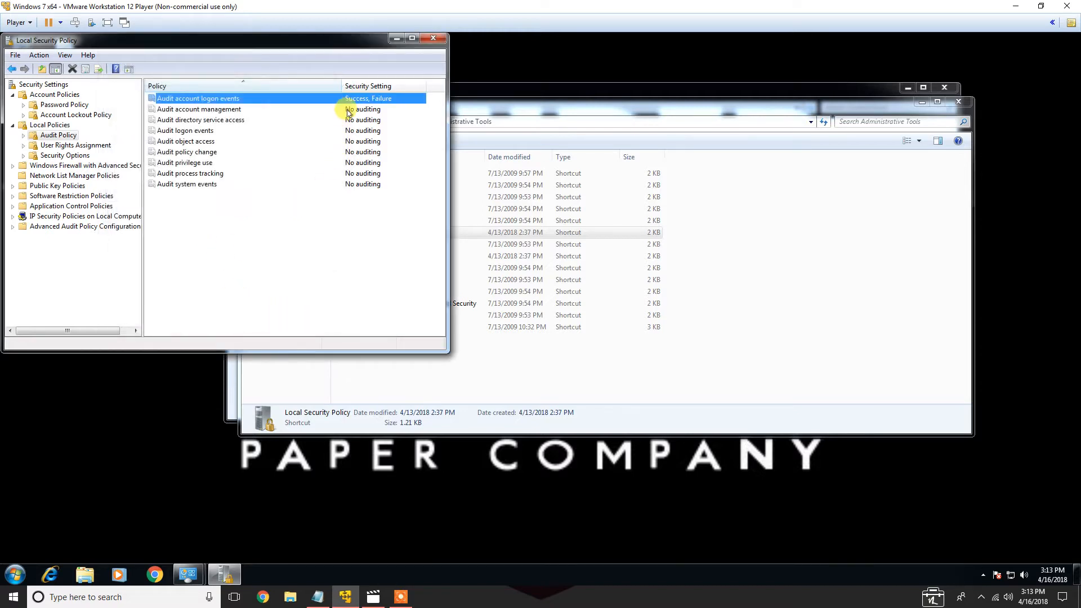
Enable Success and Failure auditing for Audit account management and Audit directory service access
double_click(355, 110)
left_click(136, 152)
left_click(135, 165)
left_click(226, 323)
double_click(356, 119)
left_click(135, 151)
left_click(136, 166)
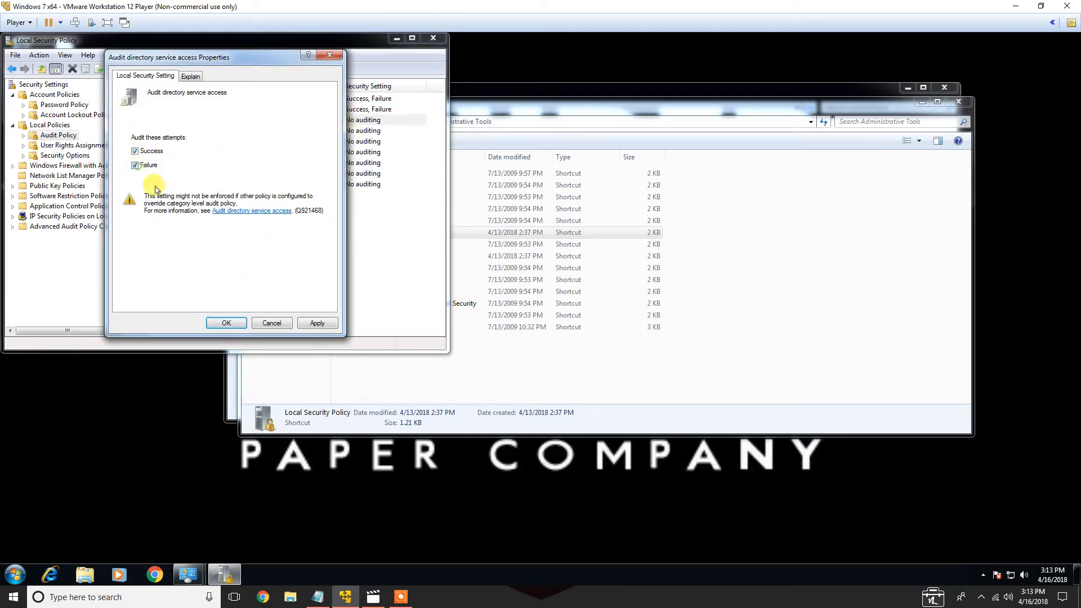
left_click(231, 323)
Enable Success and Failure auditing for Audit logon events and Audit object access
double_click(366, 130)
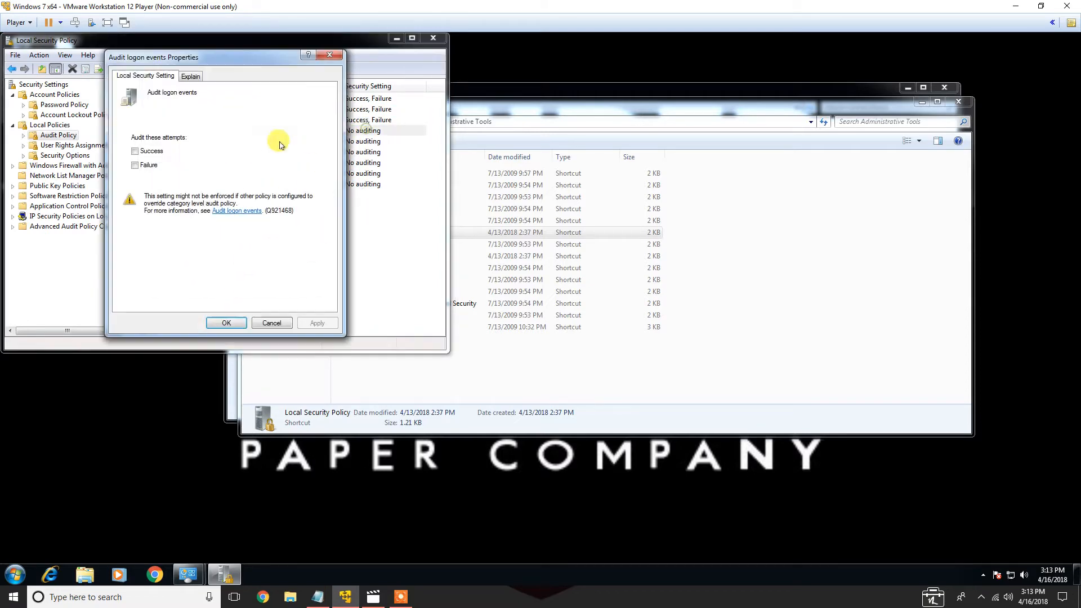
left_click(227, 323)
double_click(360, 141)
left_click(150, 152)
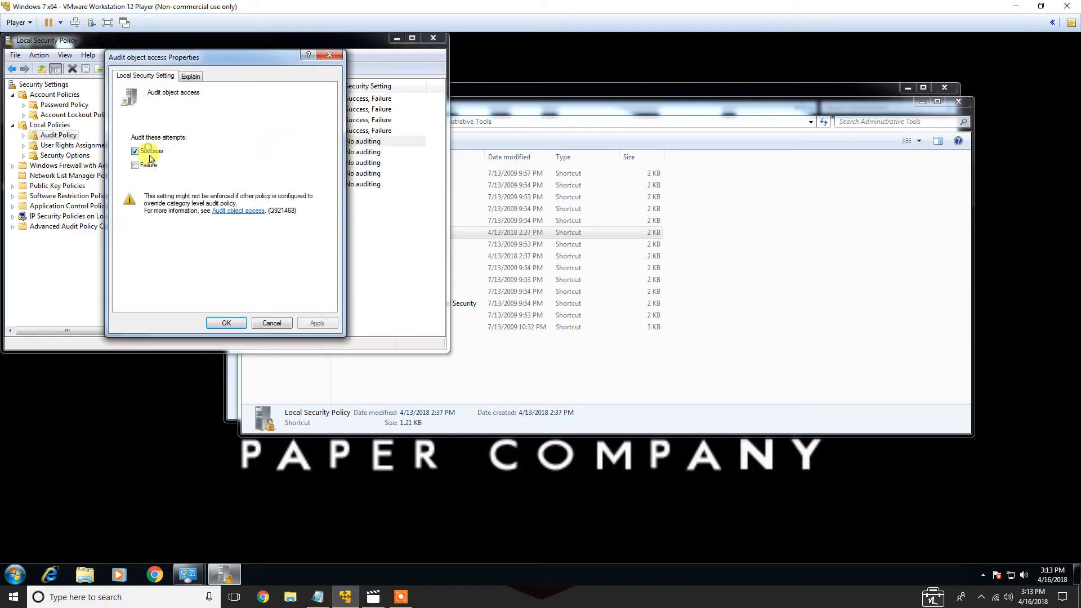
left_click(149, 166)
left_click(225, 323)
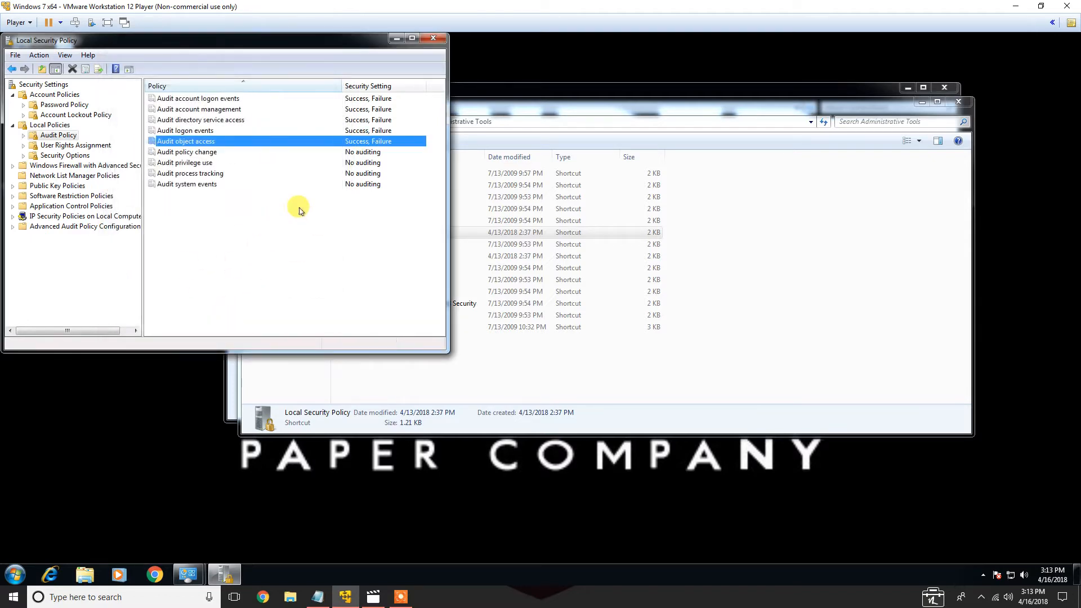
Enable Success and Failure auditing for Audit policy change and Audit privilege use
double_click(363, 153)
left_click(163, 152)
left_click(158, 166)
left_click(227, 322)
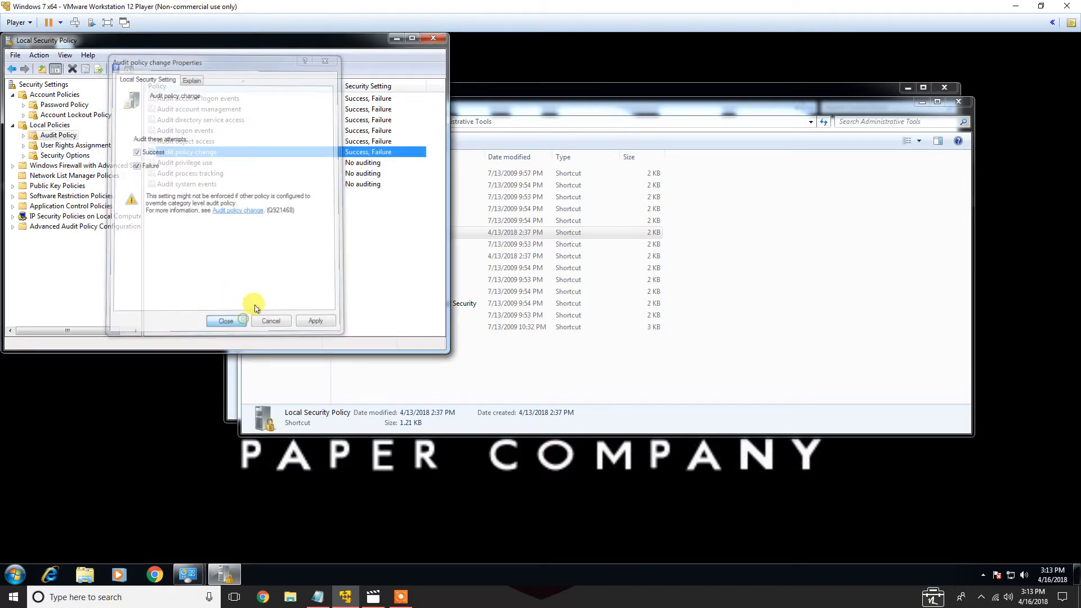
double_click(361, 163)
left_click(155, 152)
left_click(150, 165)
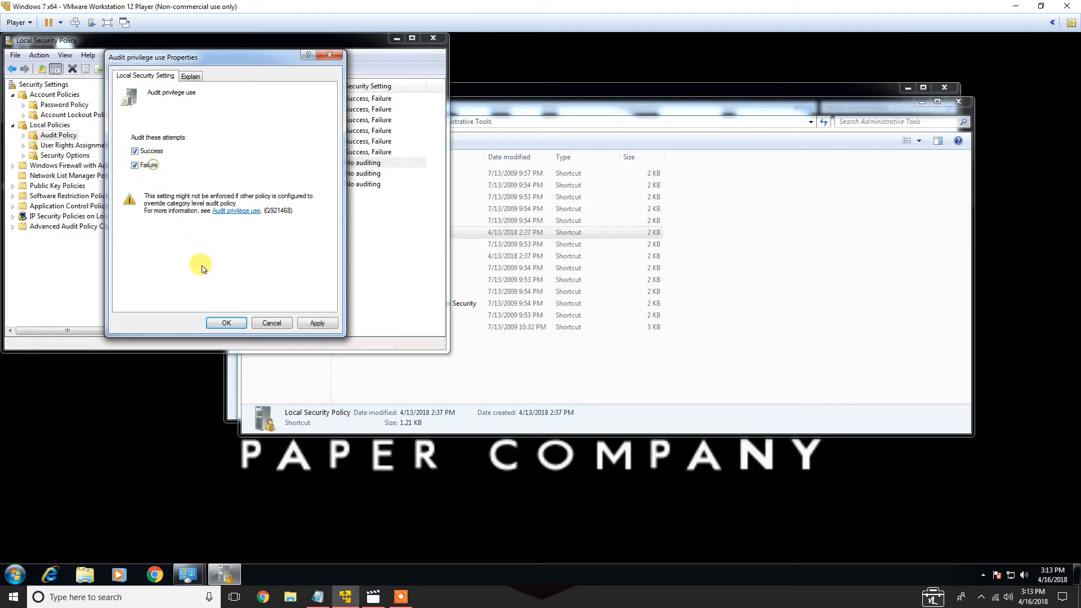
left_click(226, 322)
Enable Success and Failure auditing for Audit process tracking and Audit system events
double_click(360, 173)
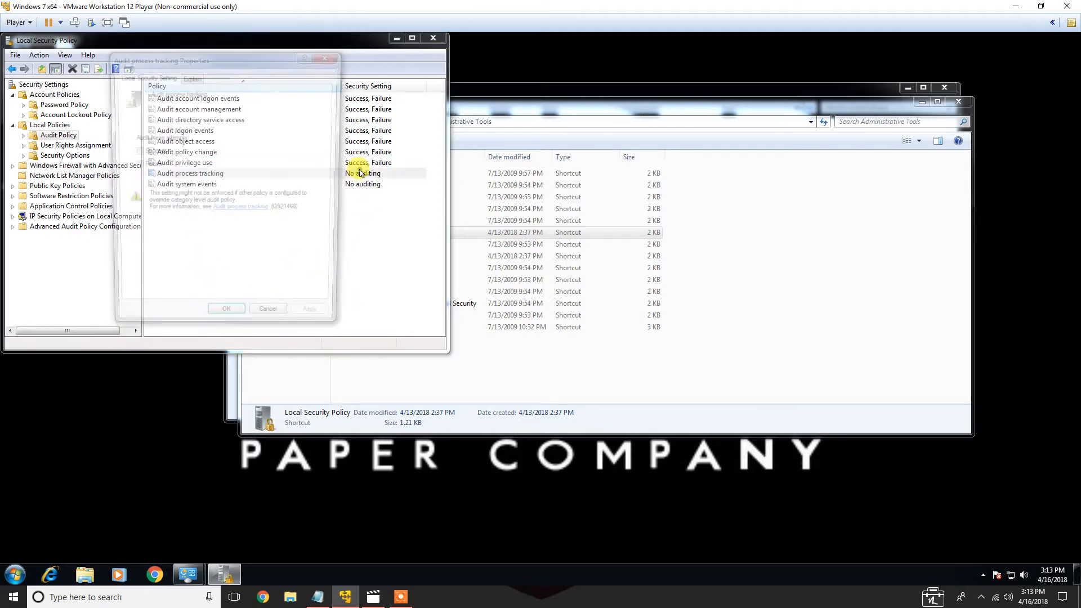
left_click(147, 151)
left_click(147, 165)
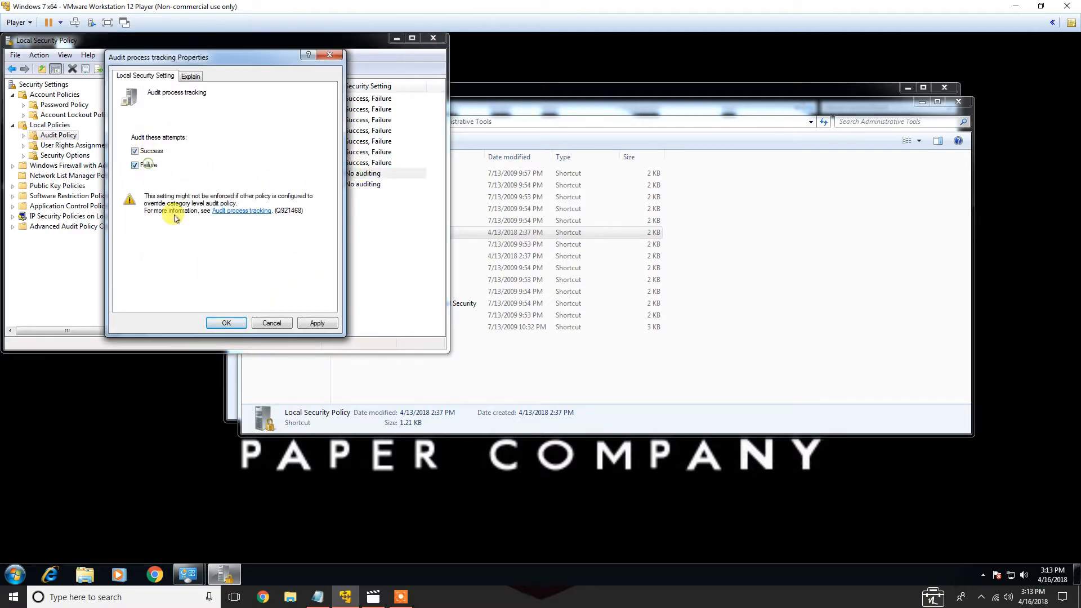
left_click(226, 323)
double_click(342, 184)
left_click(151, 152)
left_click(149, 166)
left_click(227, 323)
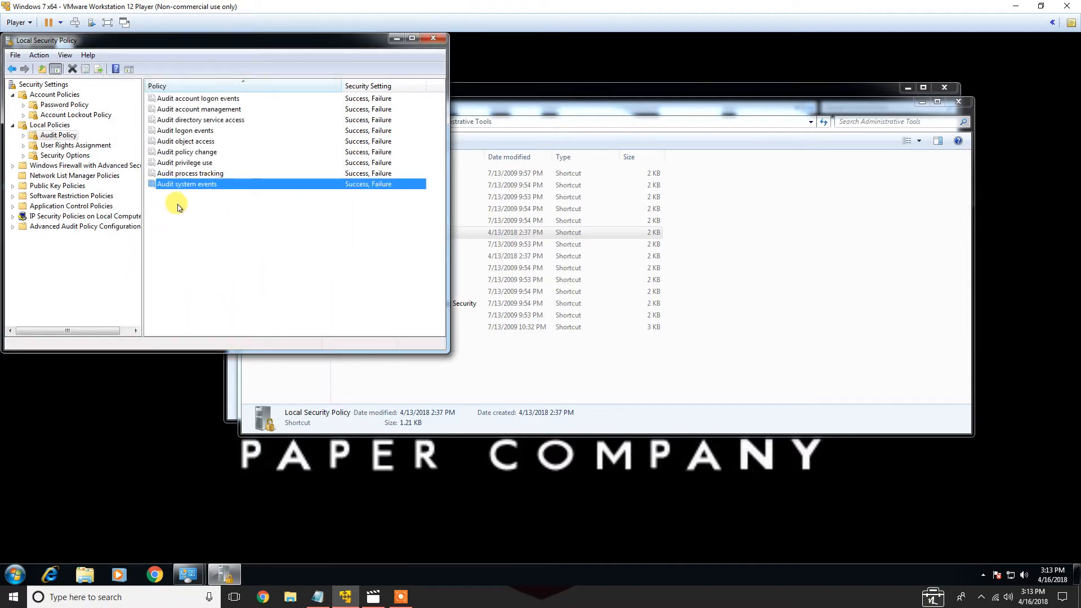
Maximize the policy window and, in Security Options, rename the administrator account to Leader
left_click(53, 145)
left_click(57, 136)
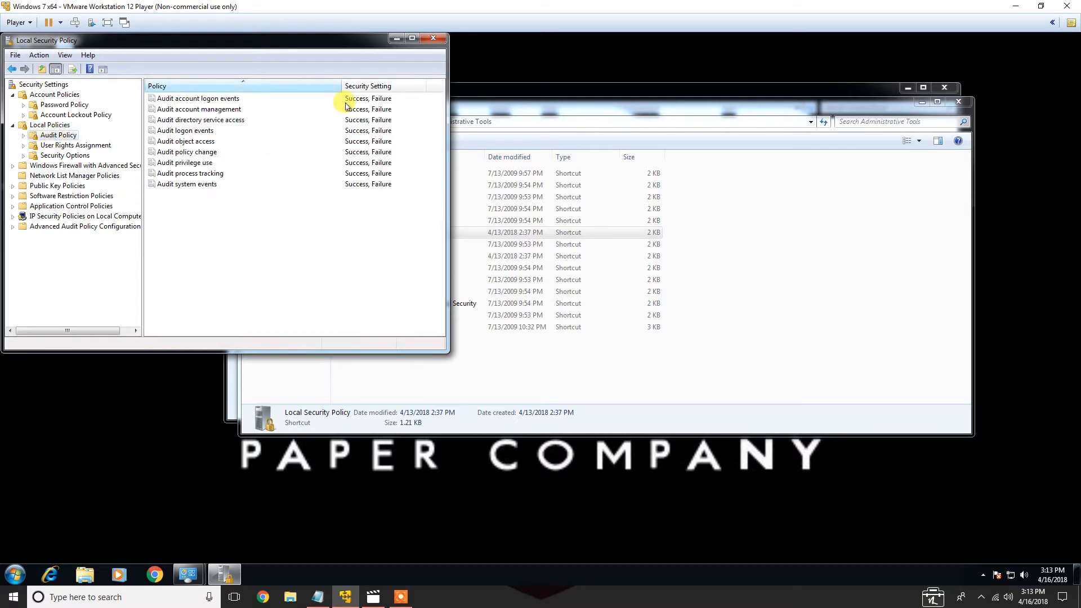
left_click(84, 146)
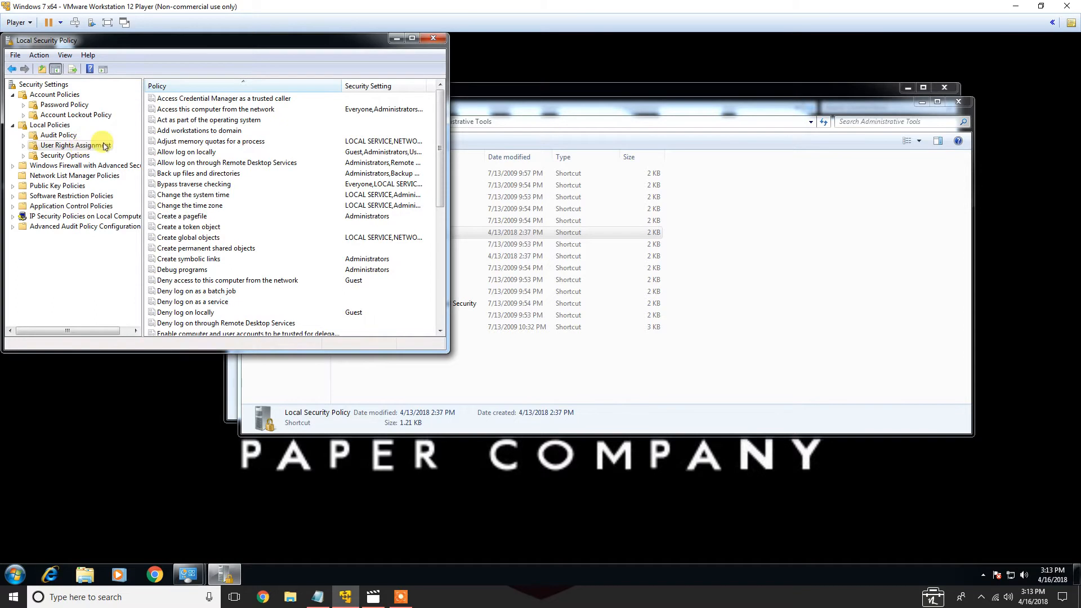
left_click(411, 37)
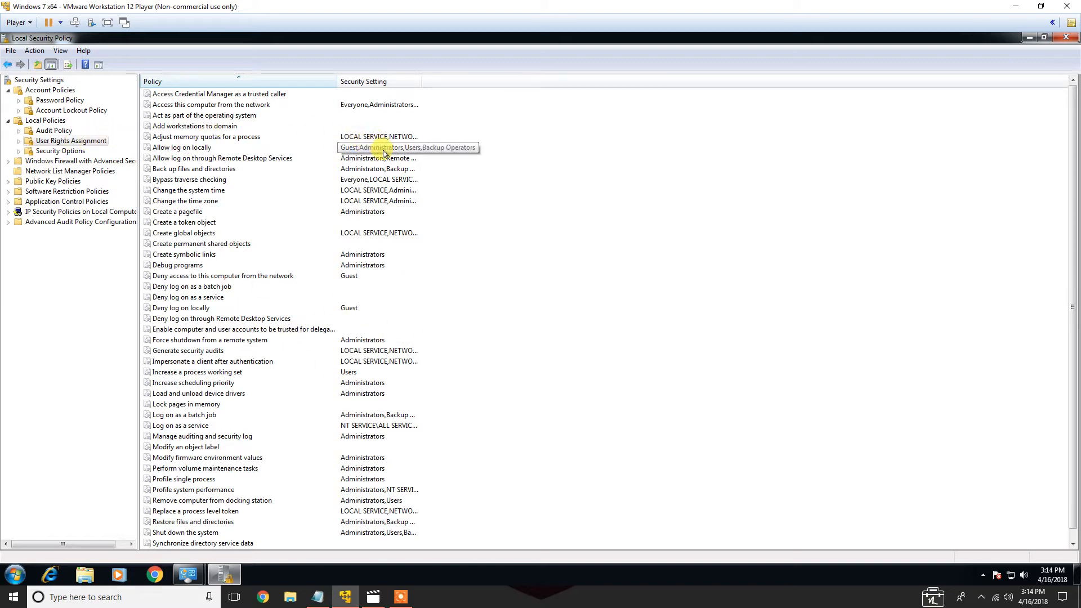
left_click(72, 152)
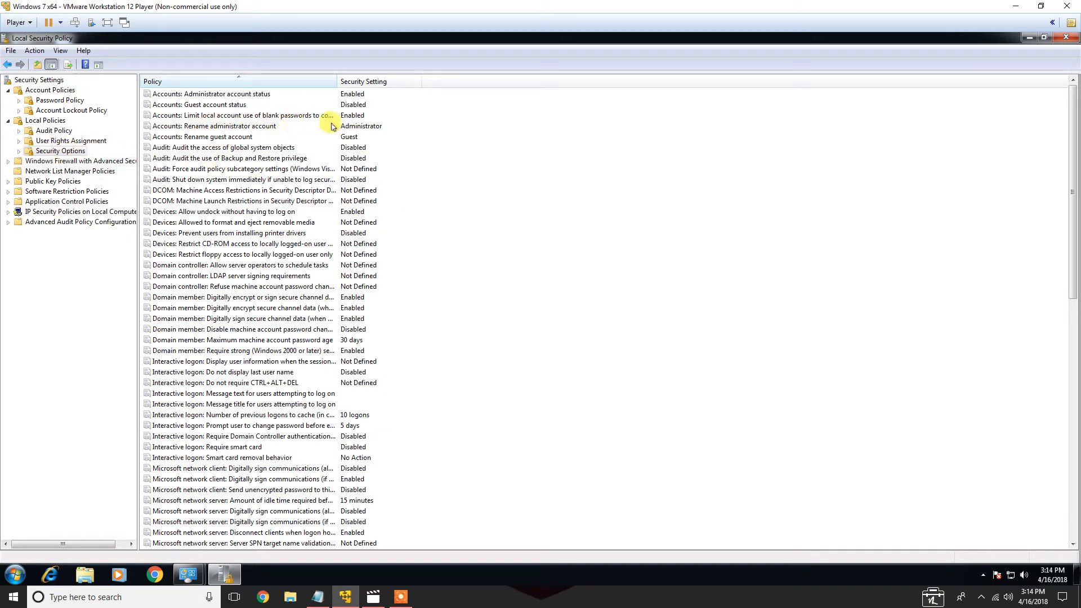
left_click(367, 126)
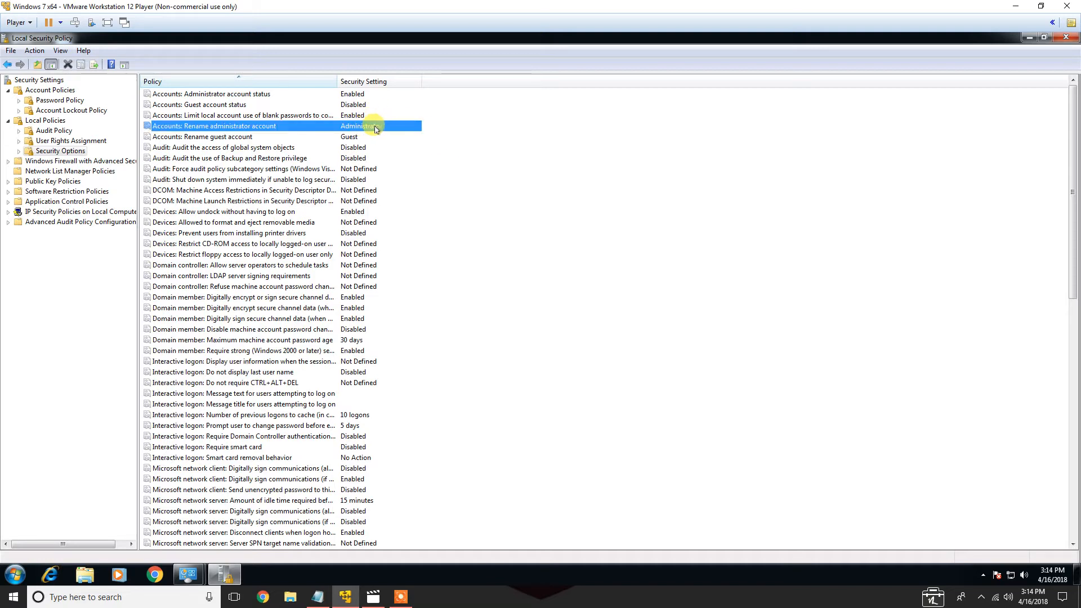
double_click(375, 128)
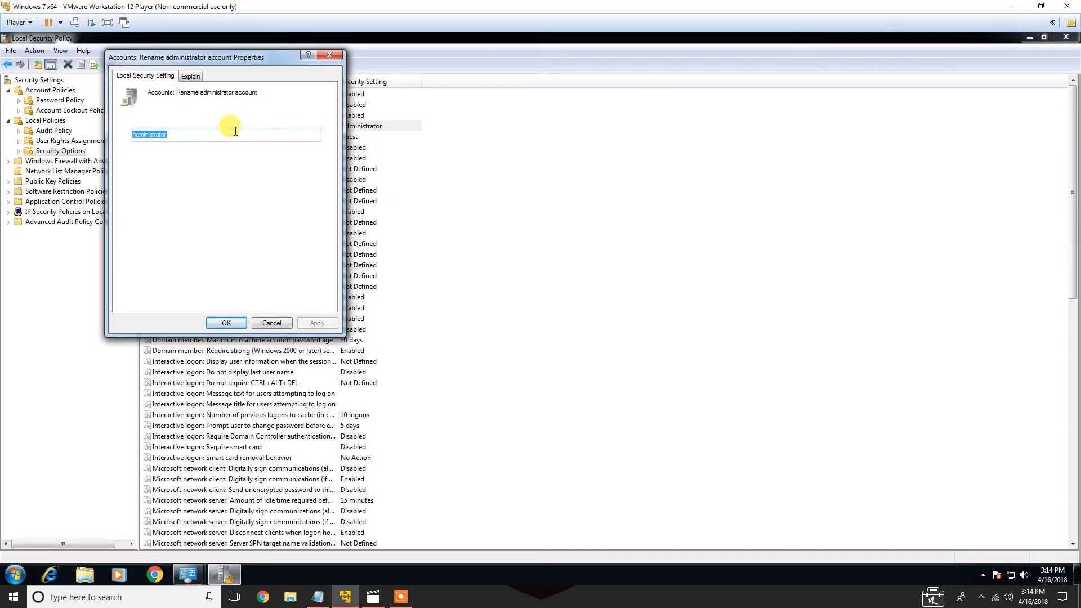
type("Leader")
key("Return")
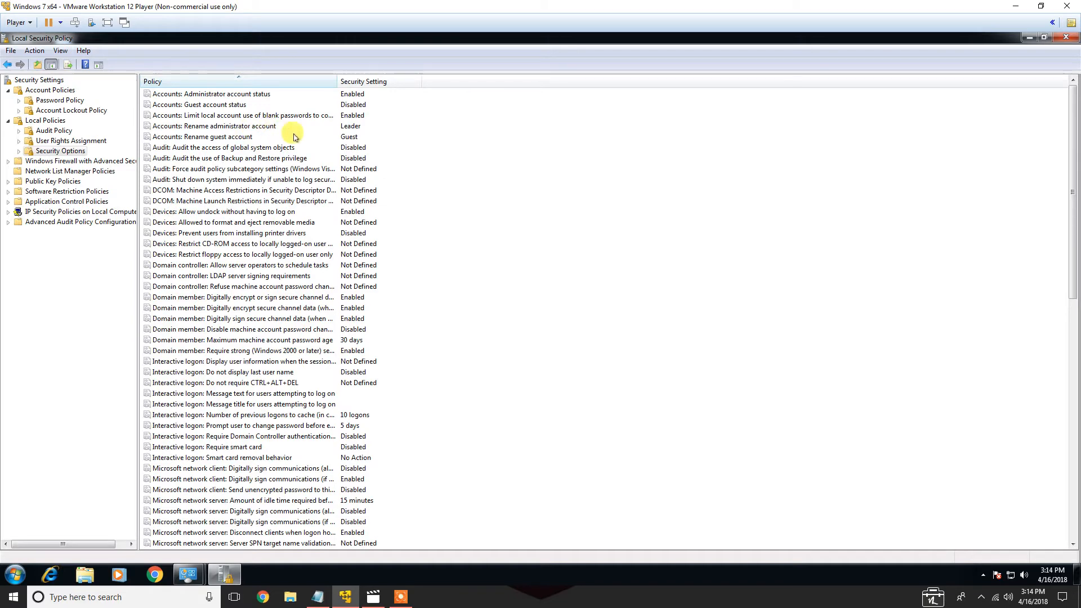
Rename the guest account to Ghost in Security Options
double_click(349, 140)
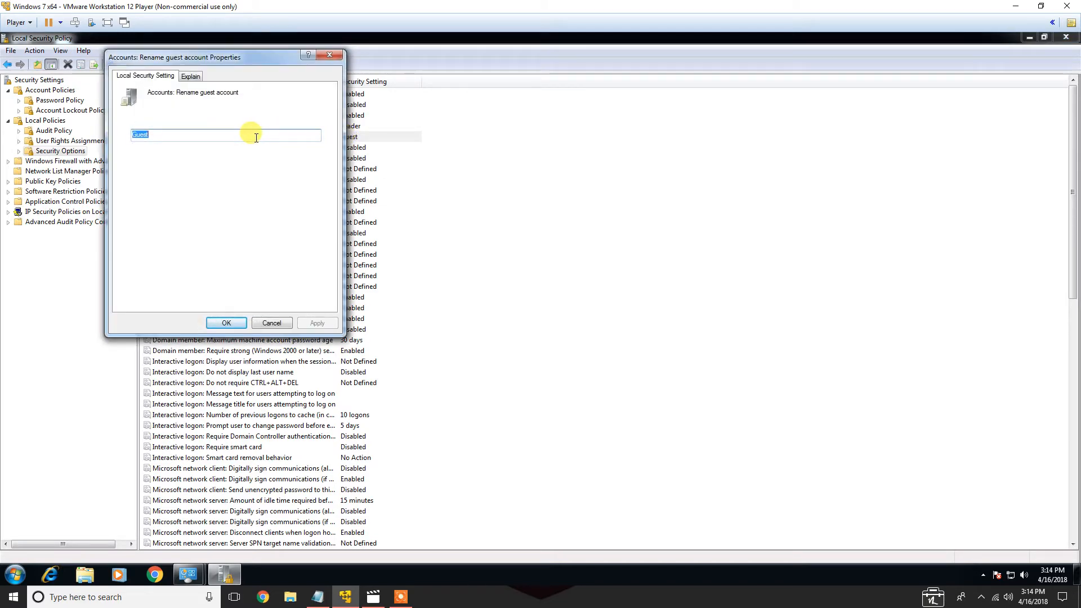
type("G")
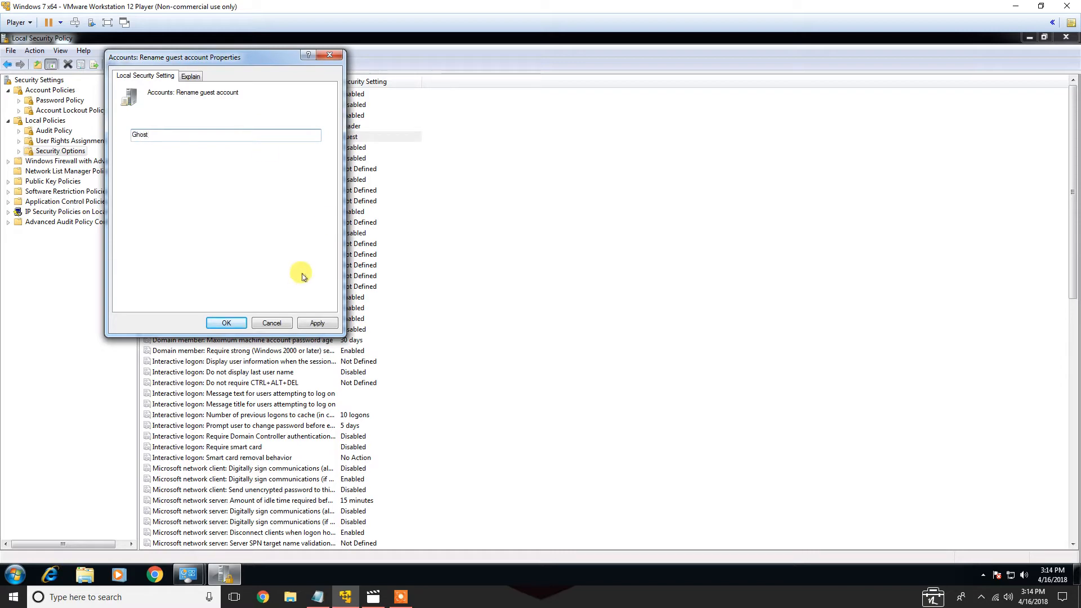
left_click(226, 321)
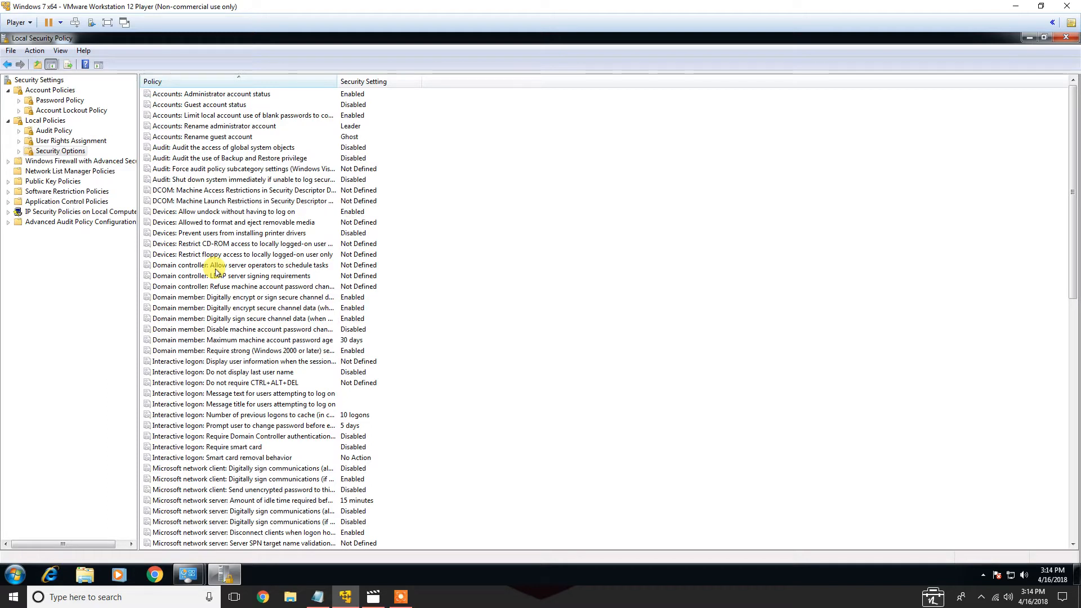
Set the Accounts: Administrator account status policy to Disabled
double_click(349, 97)
left_click(157, 147)
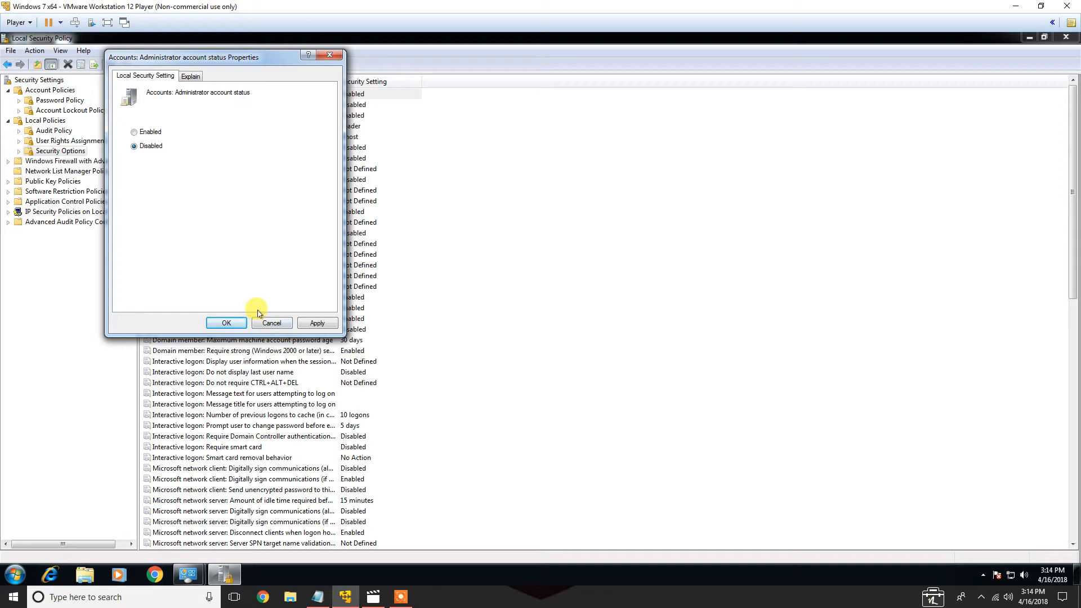
left_click(227, 324)
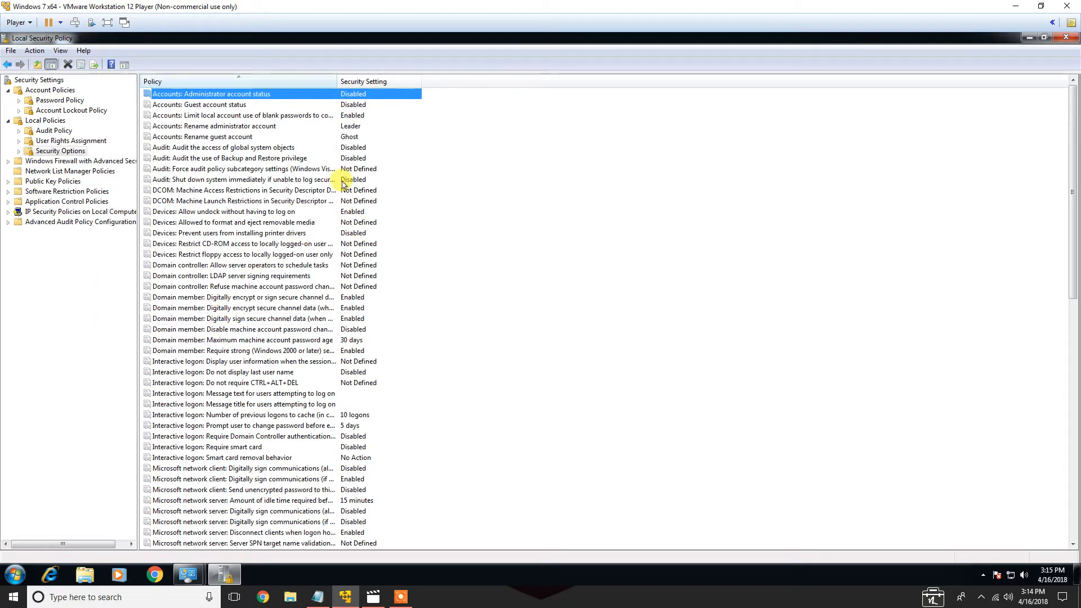
Enable auditing of access to global system objects and of the use of Backup and Restore privilege
double_click(338, 149)
left_click(151, 131)
left_click(226, 323)
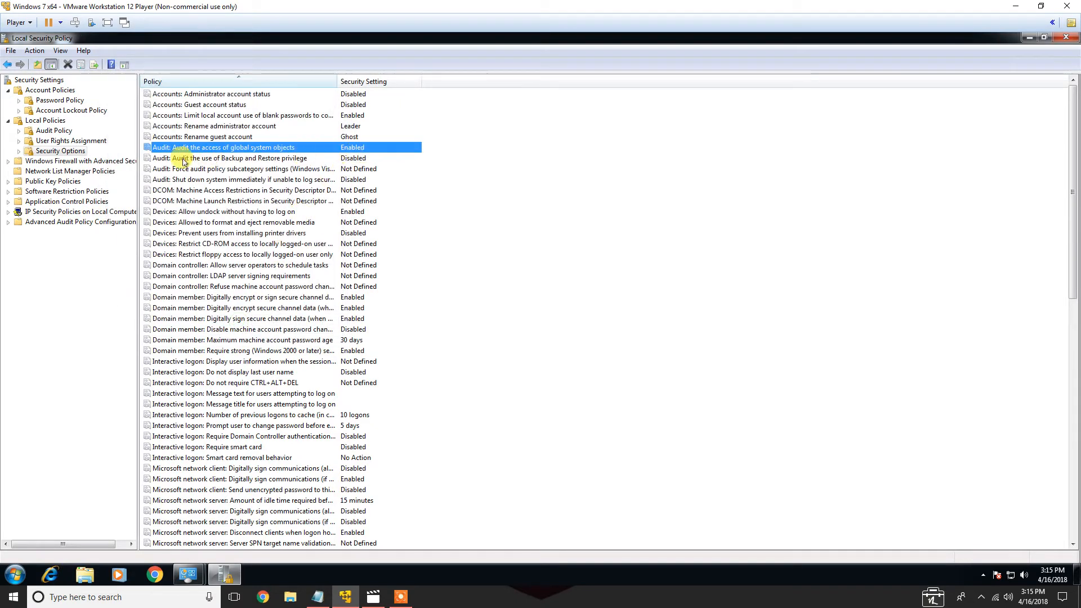
double_click(353, 159)
left_click(149, 134)
left_click(223, 322)
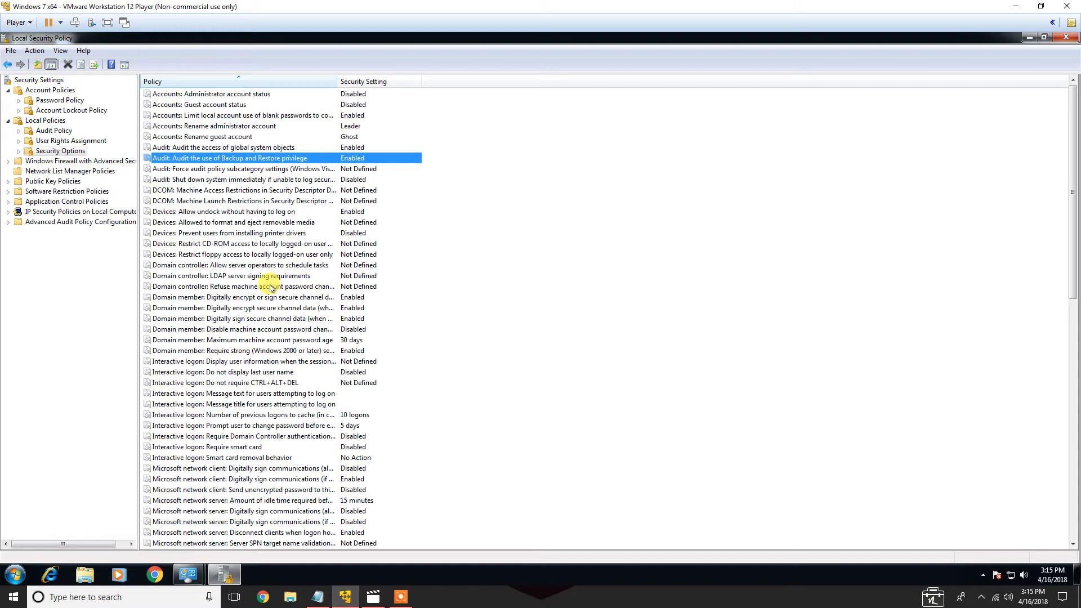
Open Windows Firewall with Advanced Security properties and set the Domain Profile firewall state to On (recommended)
double_click(57, 160)
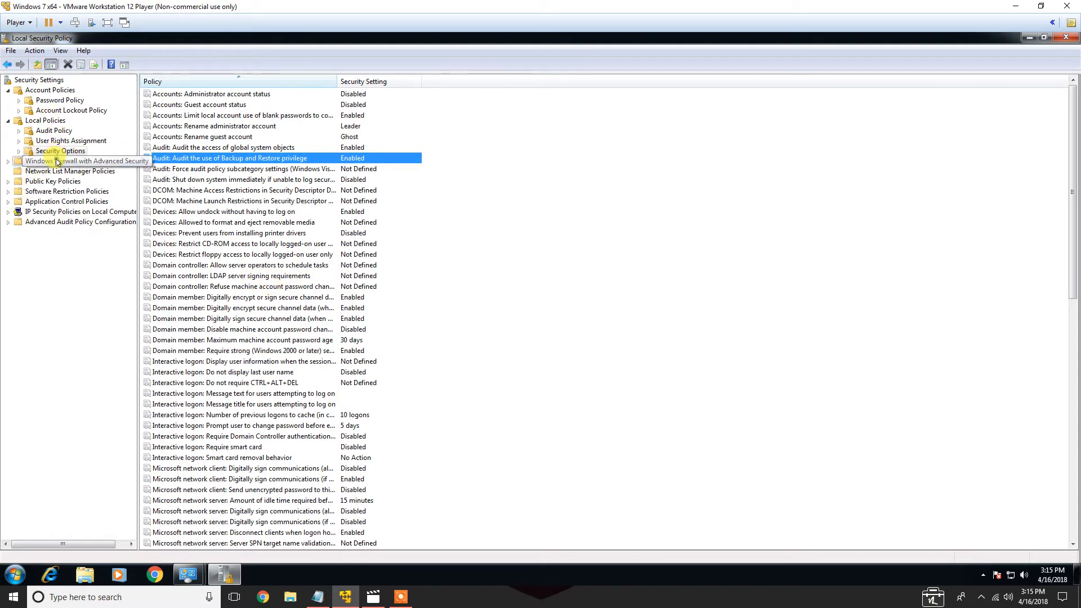
double_click(60, 170)
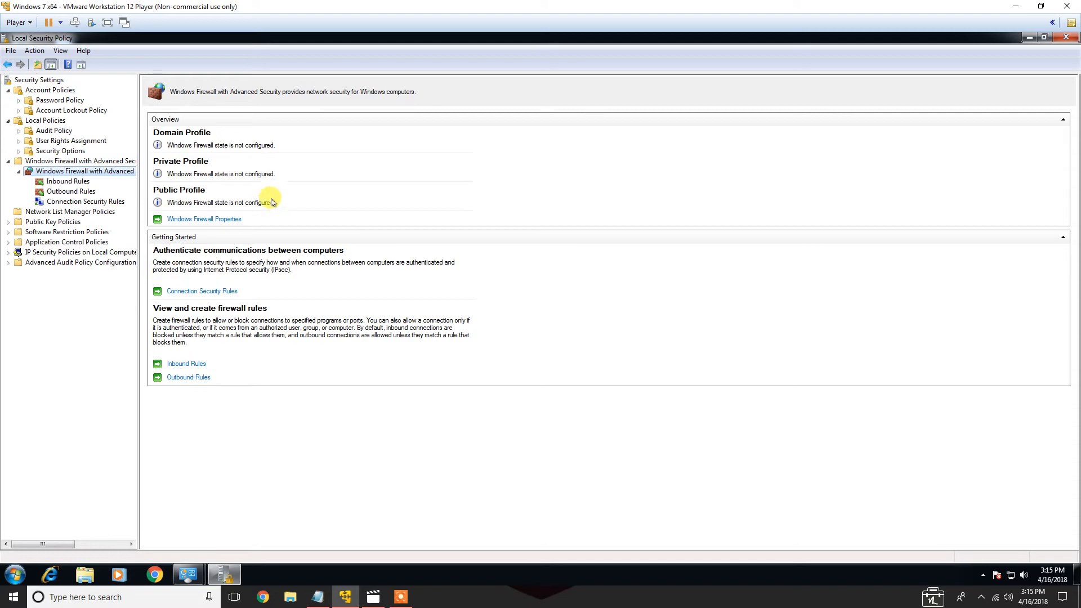
left_click(204, 220)
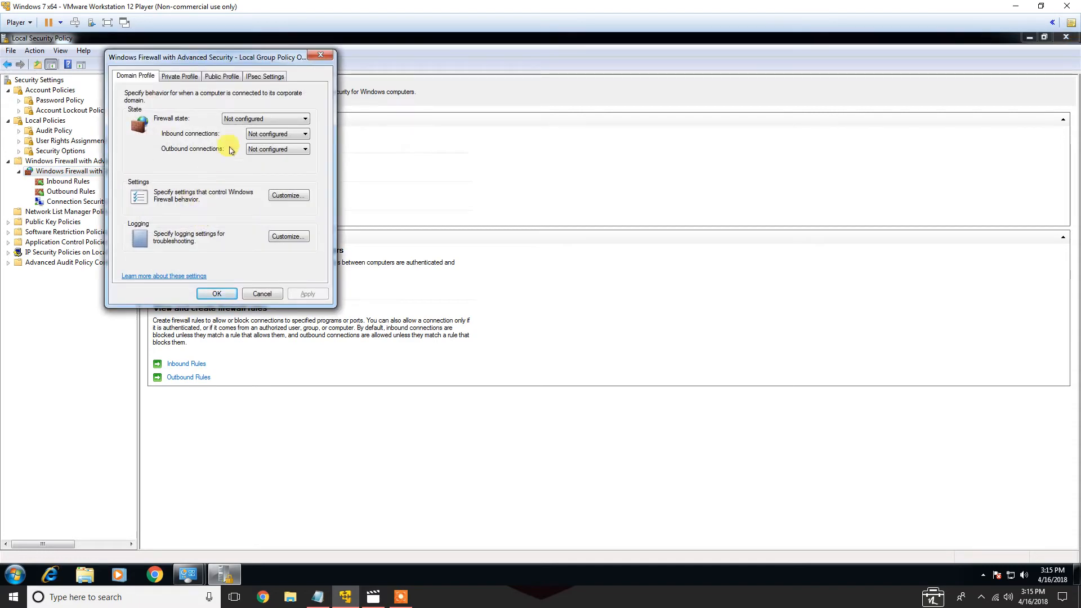
left_click_drag(200, 60, 432, 120)
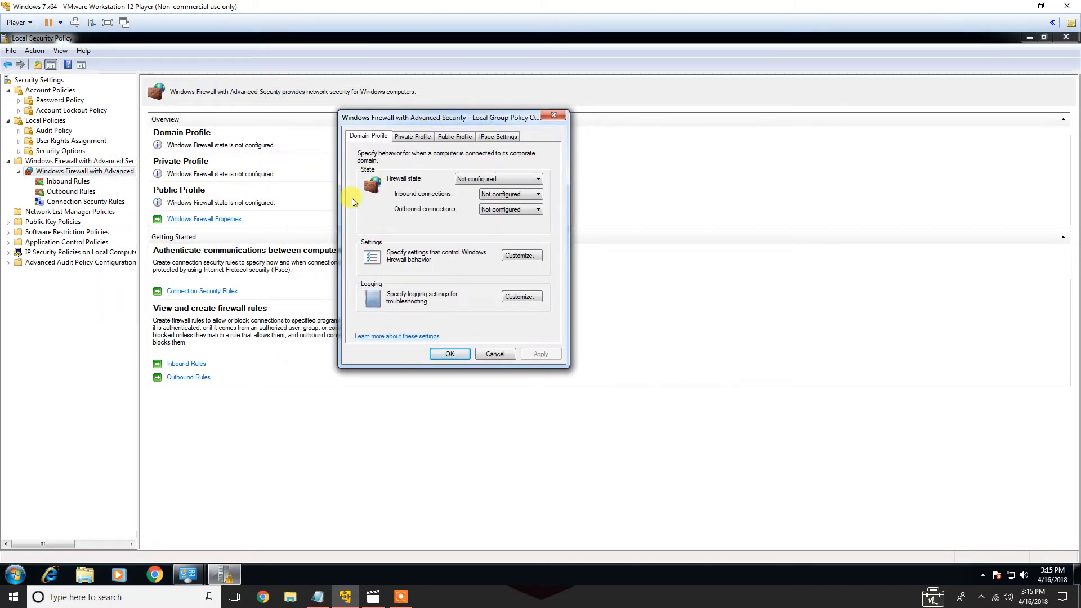
left_click(460, 179)
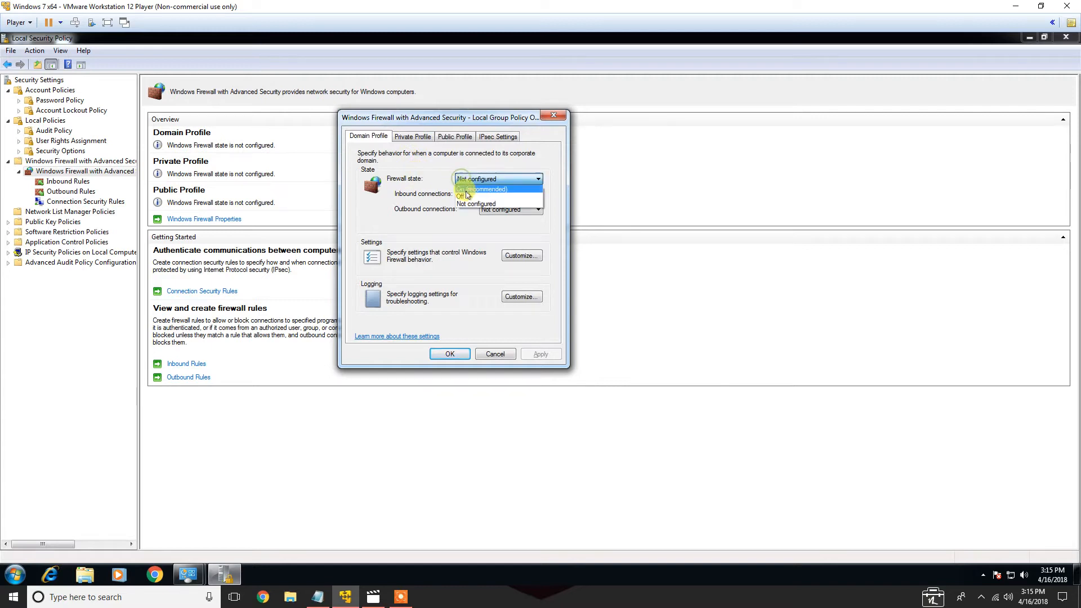
left_click(465, 190)
Set the firewall state to On (recommended) for both the Private and Public profiles
left_click(418, 137)
left_click(459, 178)
left_click(465, 185)
left_click(455, 137)
left_click(466, 179)
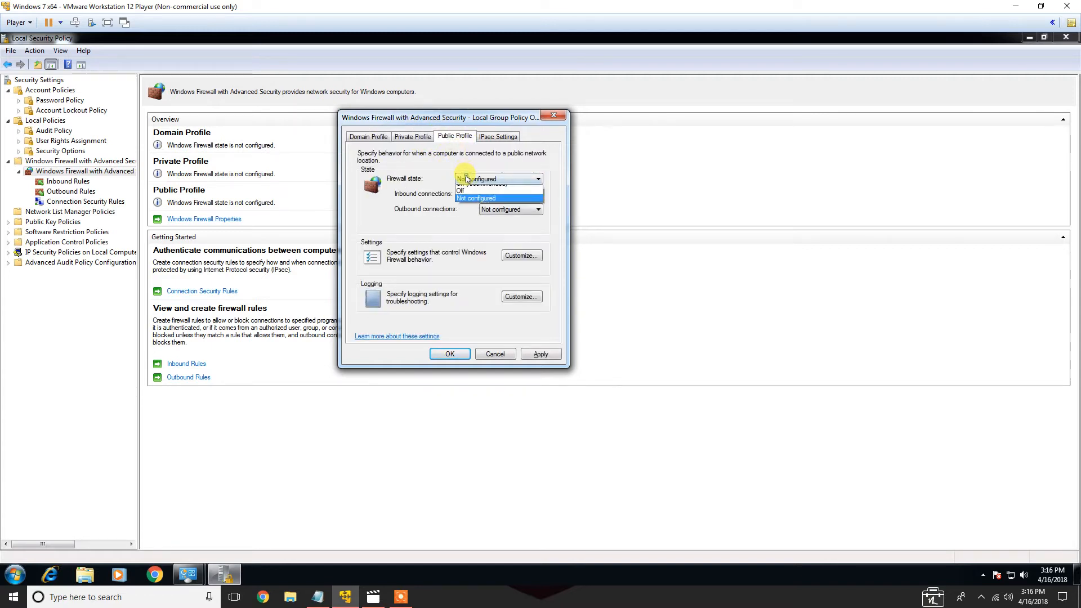
left_click(465, 184)
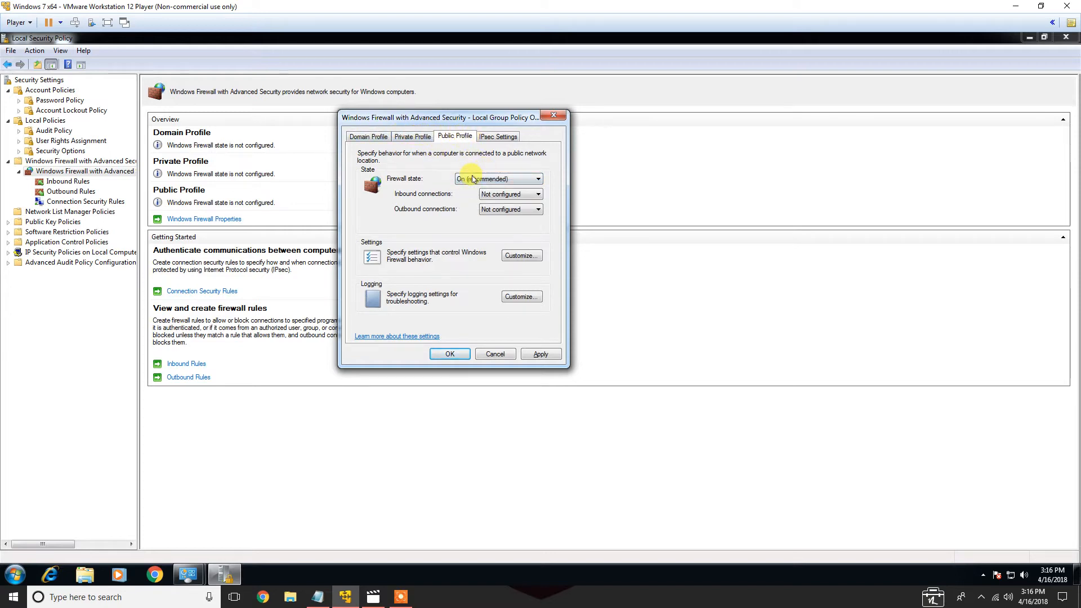
Customize Domain Profile settings to display notifications (Yes) and apply local firewall and connection security rules (Yes (default))
left_click(373, 141)
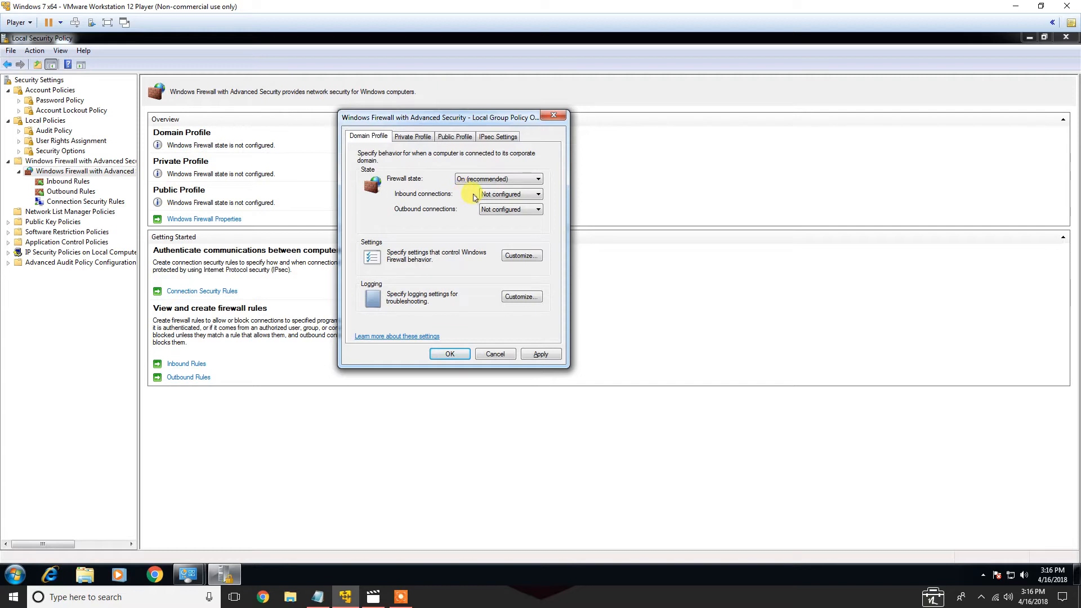
left_click(498, 194)
left_click(438, 201)
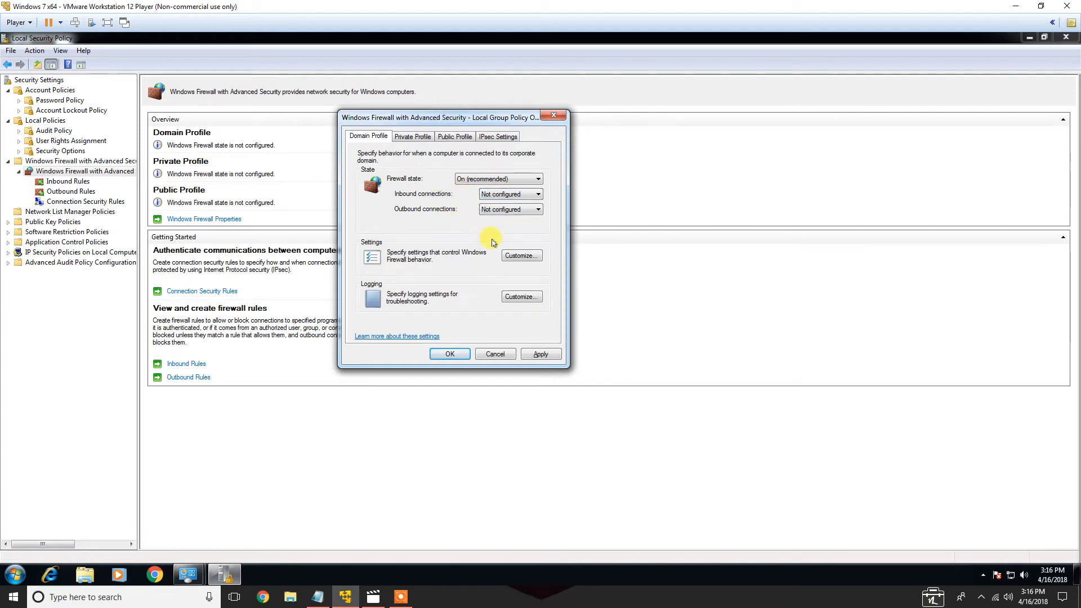
left_click(523, 257)
left_click(501, 186)
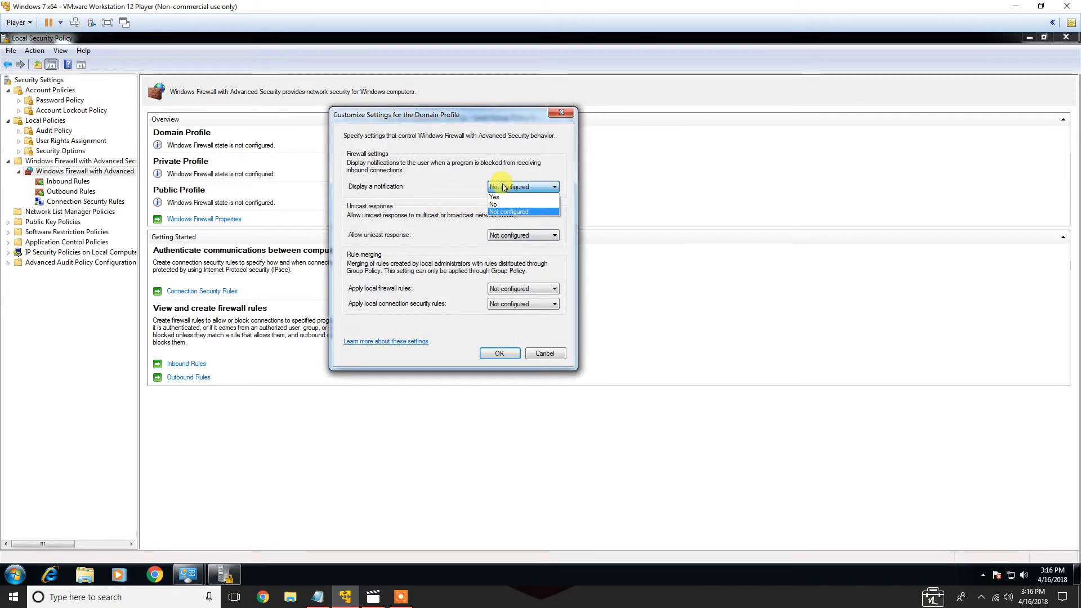
left_click(497, 197)
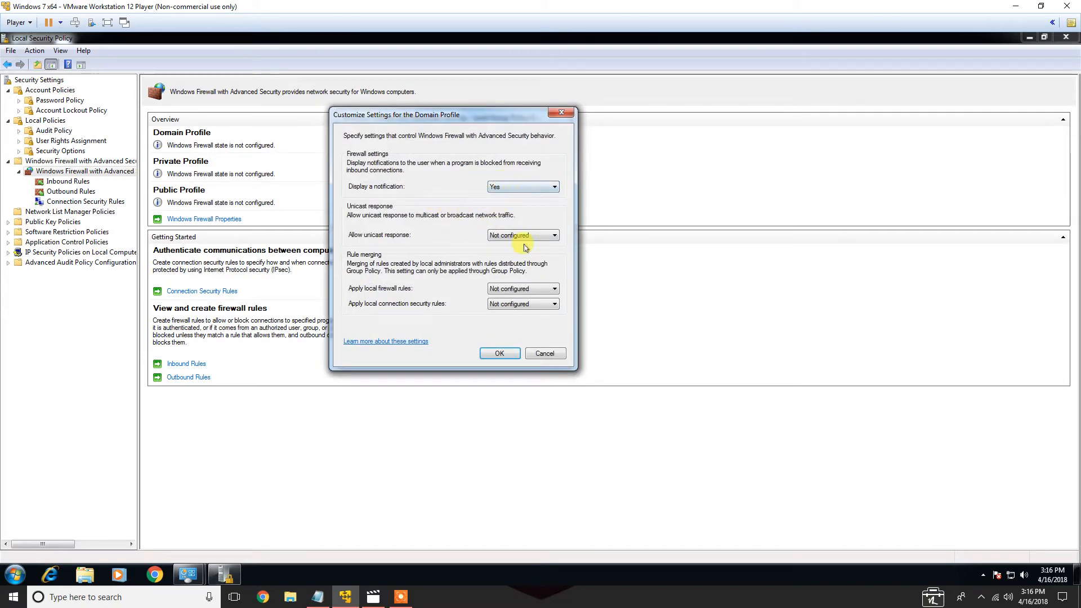
left_click(514, 289)
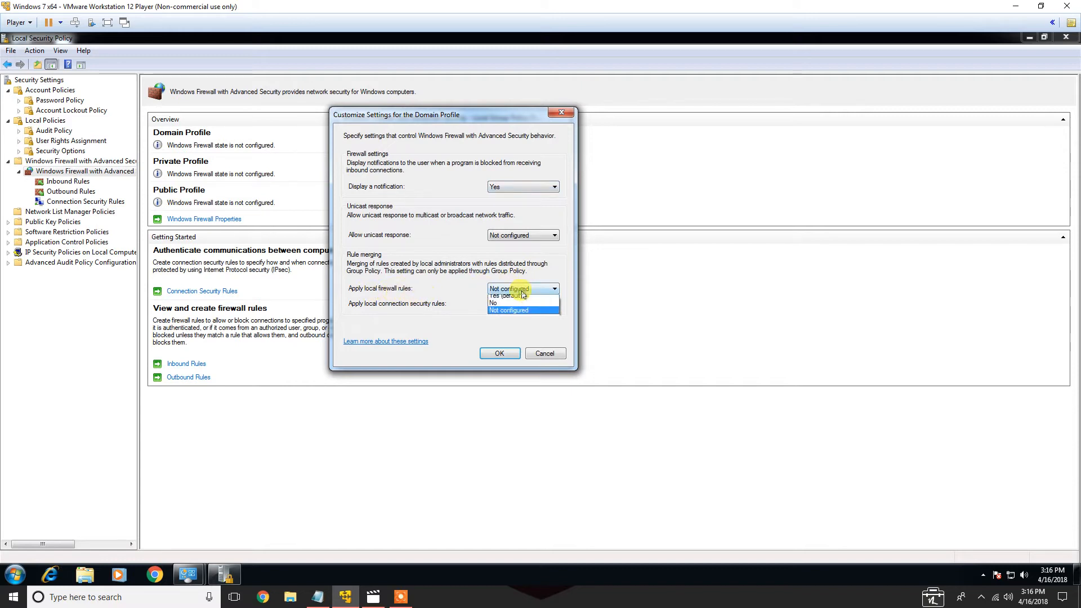
left_click(513, 297)
left_click(512, 305)
left_click(513, 313)
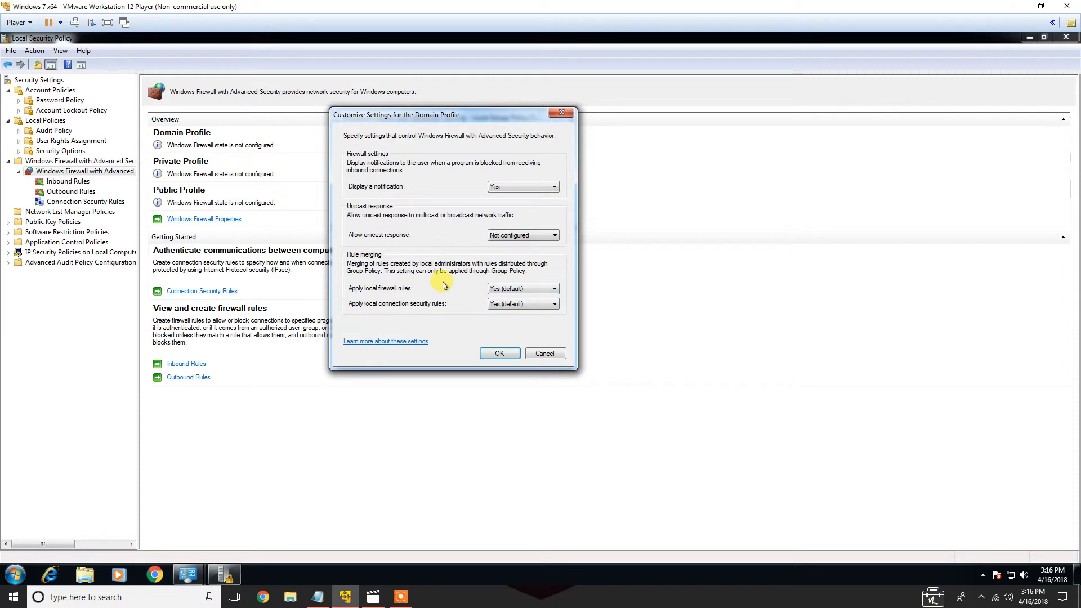
left_click(497, 352)
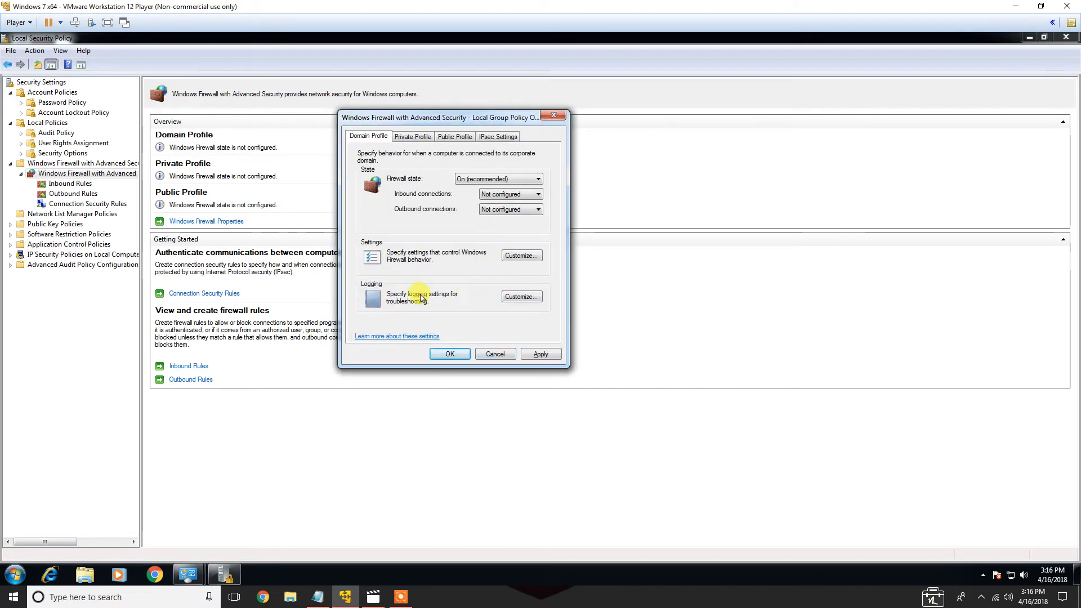
Configure Domain Profile logging to use the default log file path and the 4,096 KB size limit
left_click(514, 302)
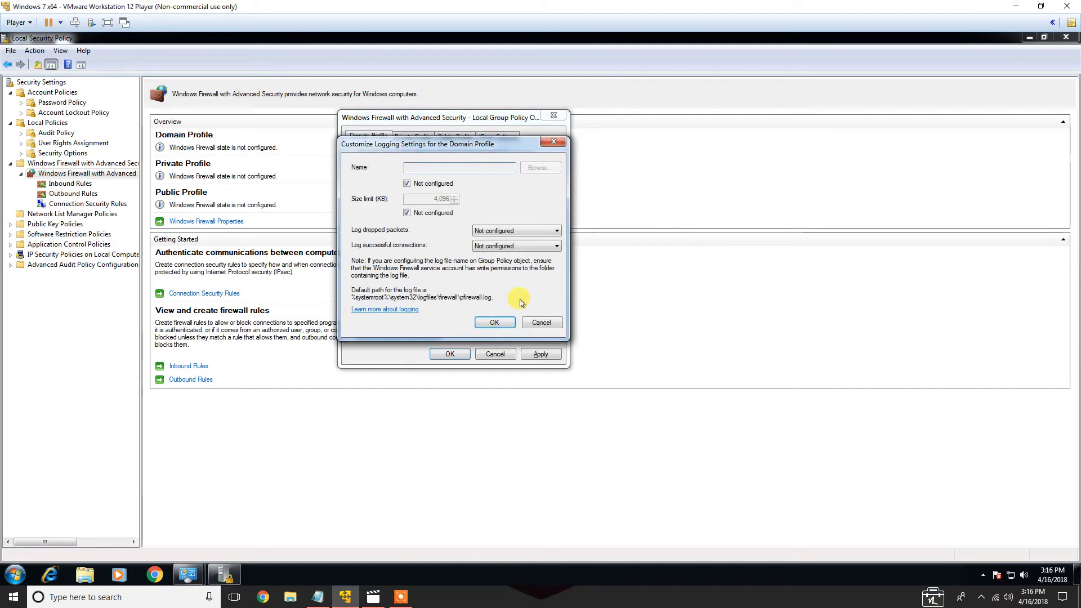
left_click(407, 184)
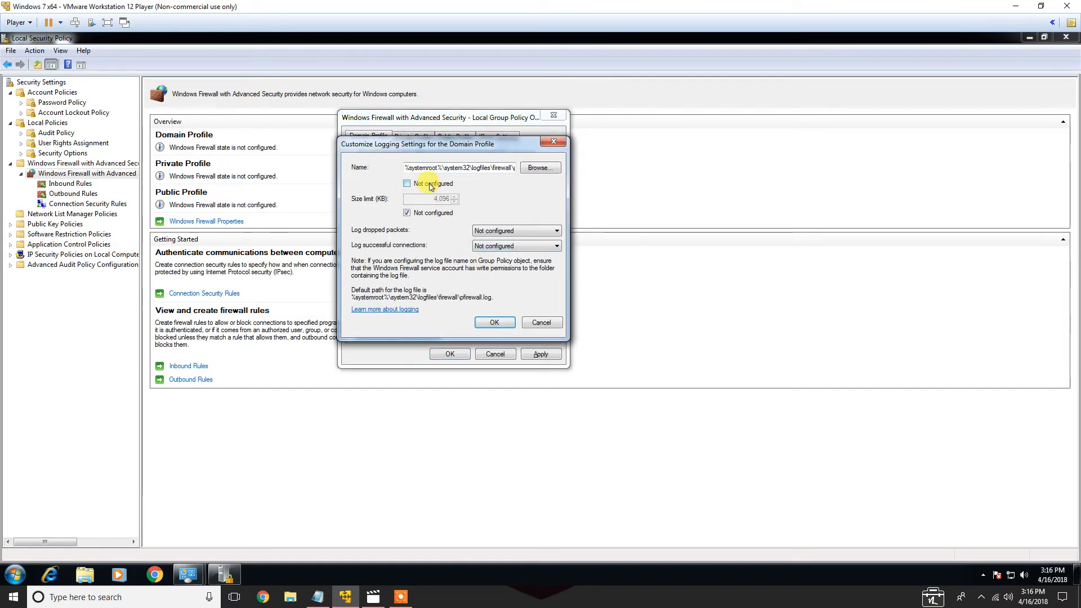
left_click(407, 213)
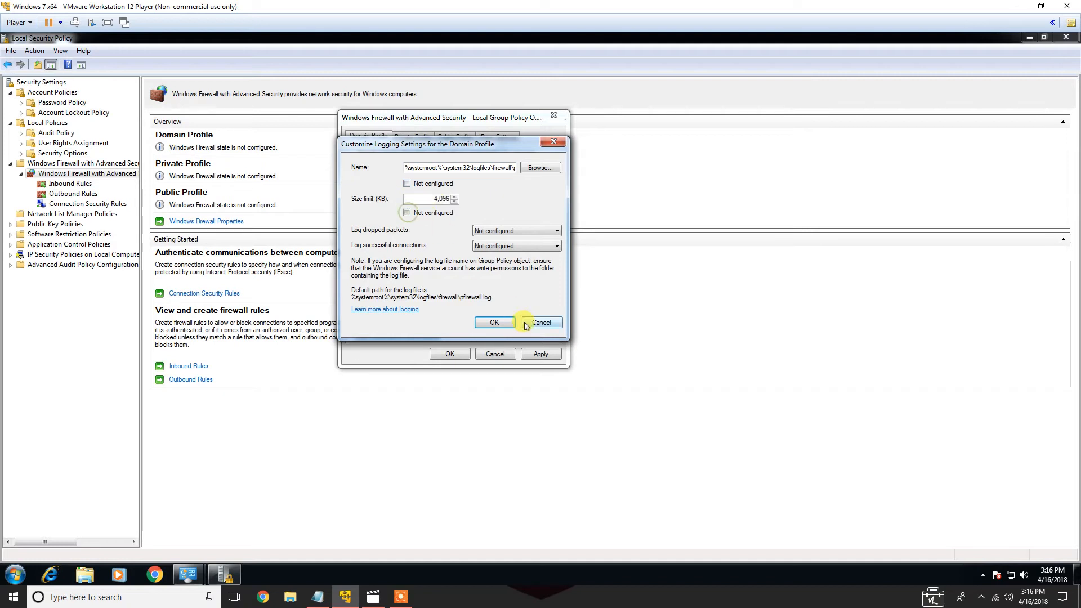
left_click(494, 322)
Set the Private Profile inbound connections to Block (default) and outbound connections to Allow (default)
left_click(421, 138)
left_click(499, 194)
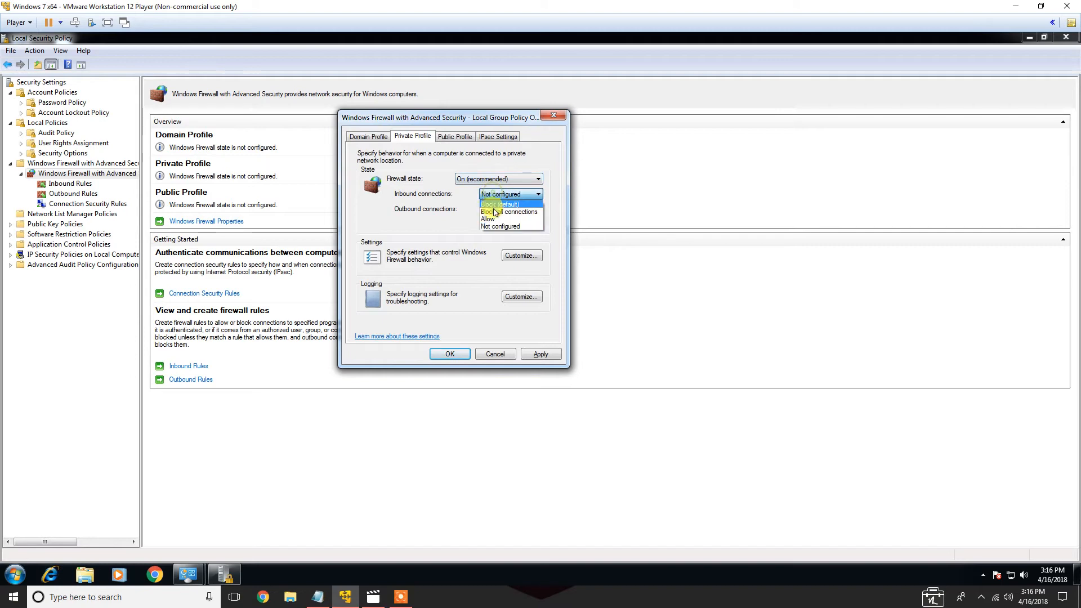
left_click(499, 204)
left_click(499, 209)
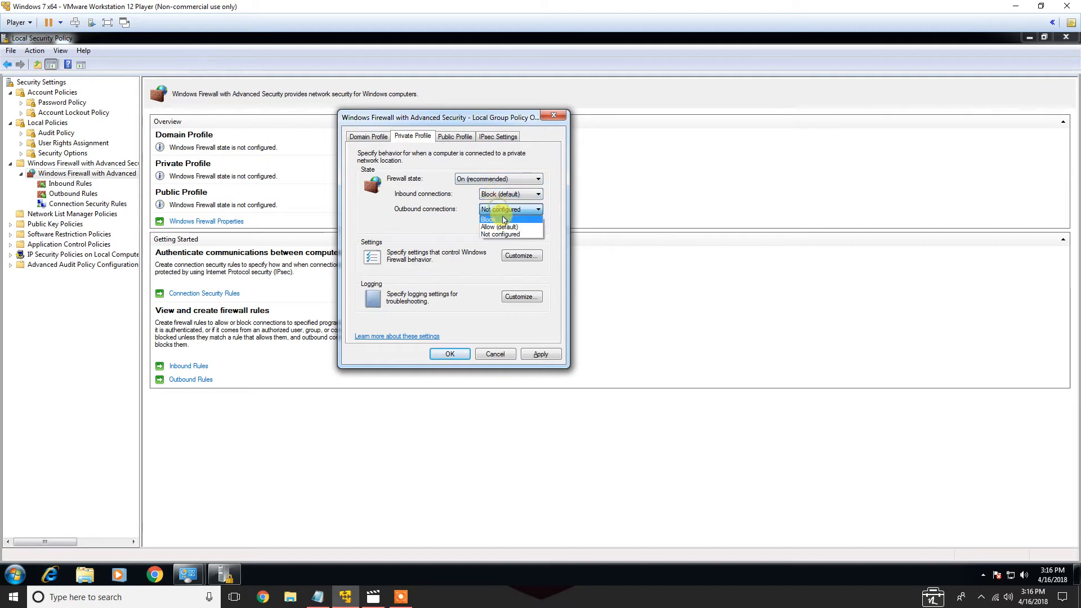
left_click(505, 227)
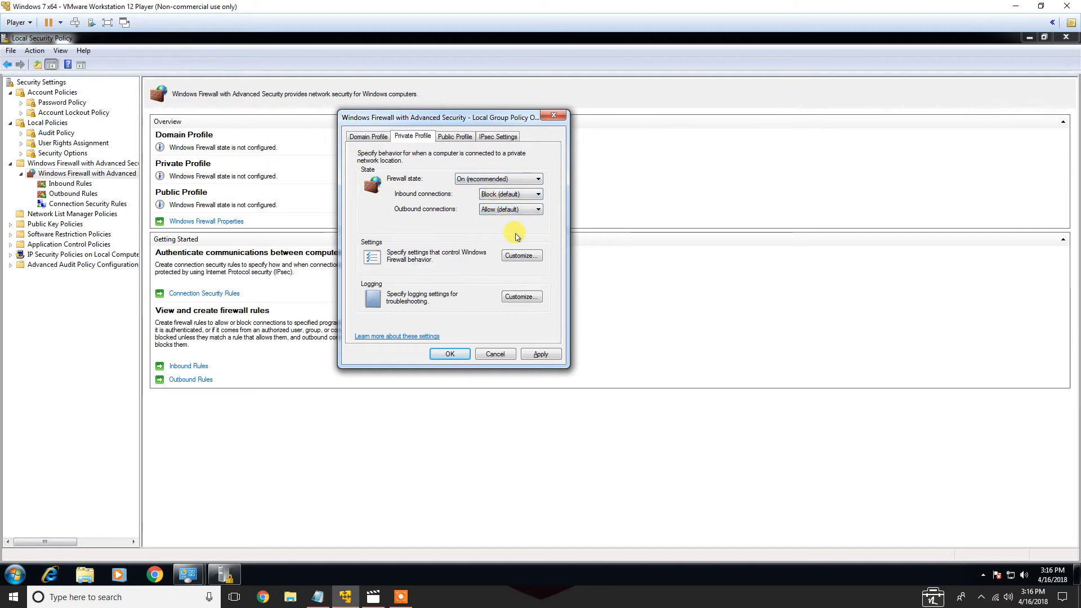
Open and cancel the Private Profile customization, then save and close the firewall properties
left_click(517, 256)
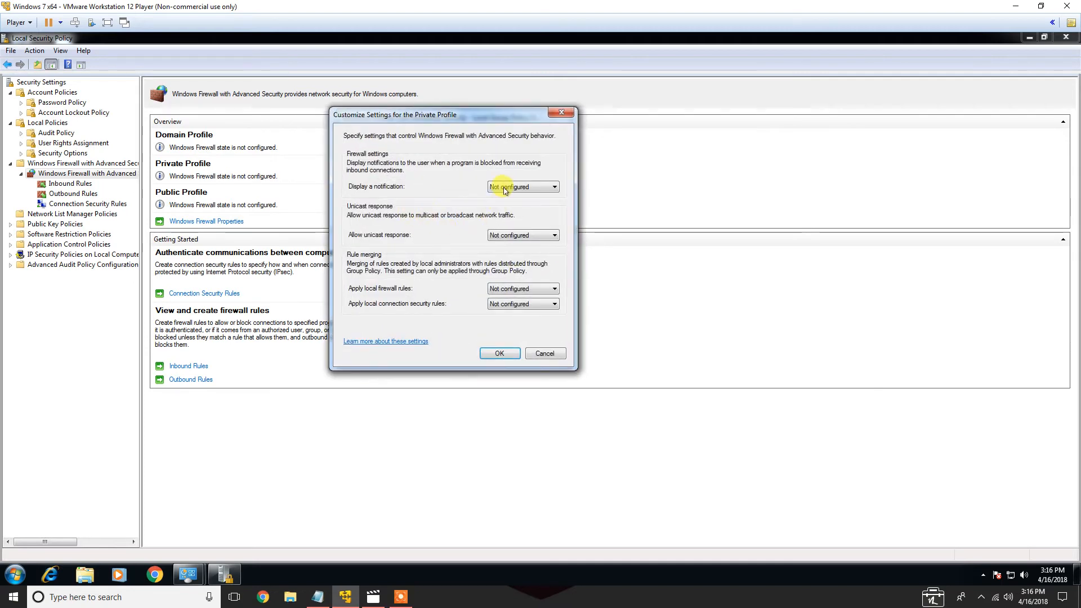
left_click(544, 353)
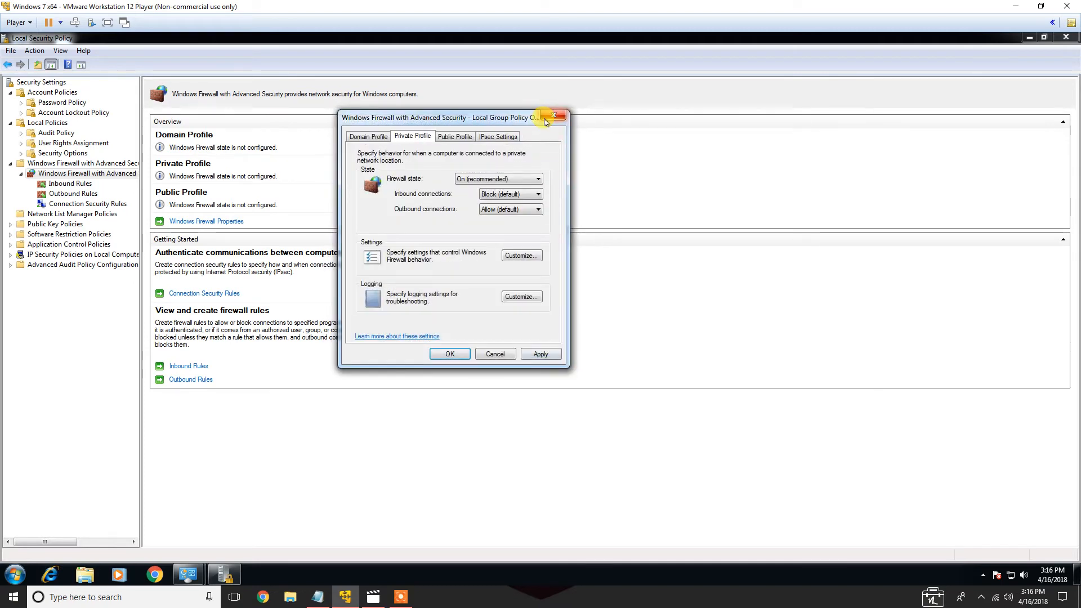
left_click(451, 353)
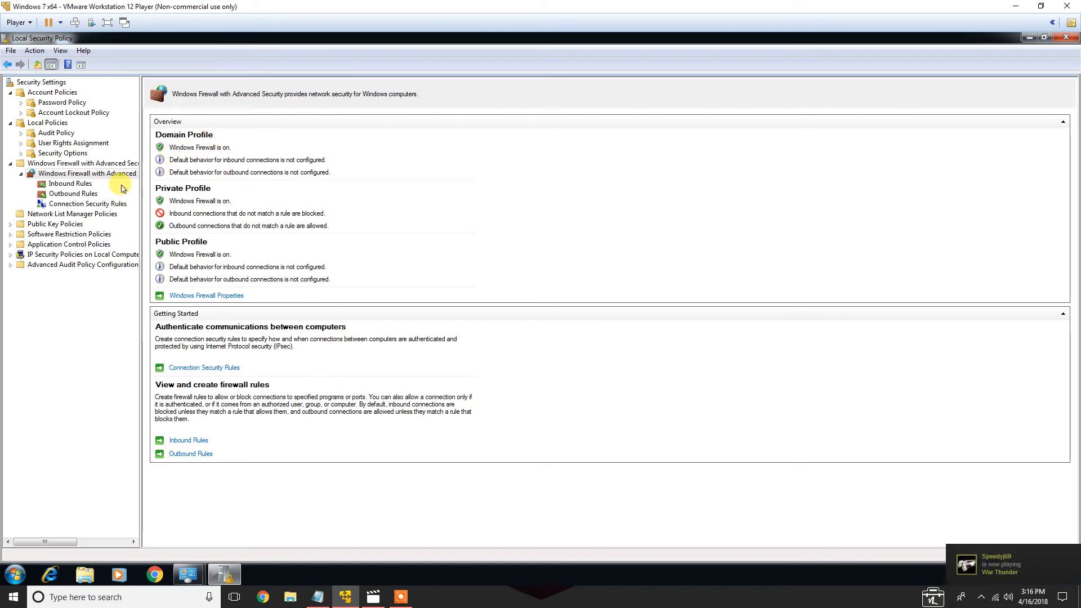
Close Local Security Policy and open the Users list under Local Users and Groups in Computer Management
left_click(9, 66)
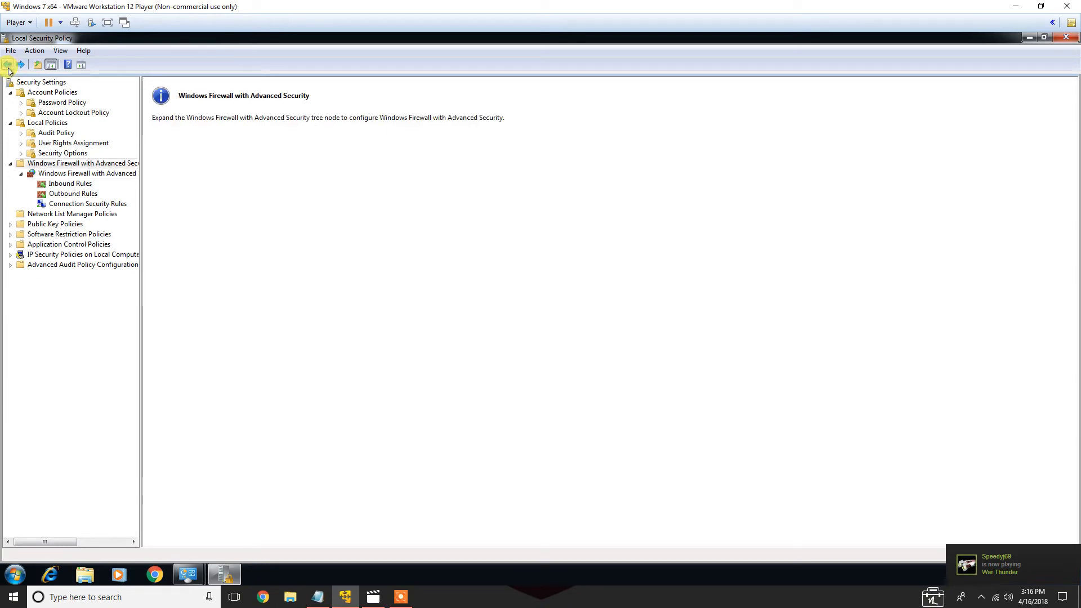
left_click(8, 66)
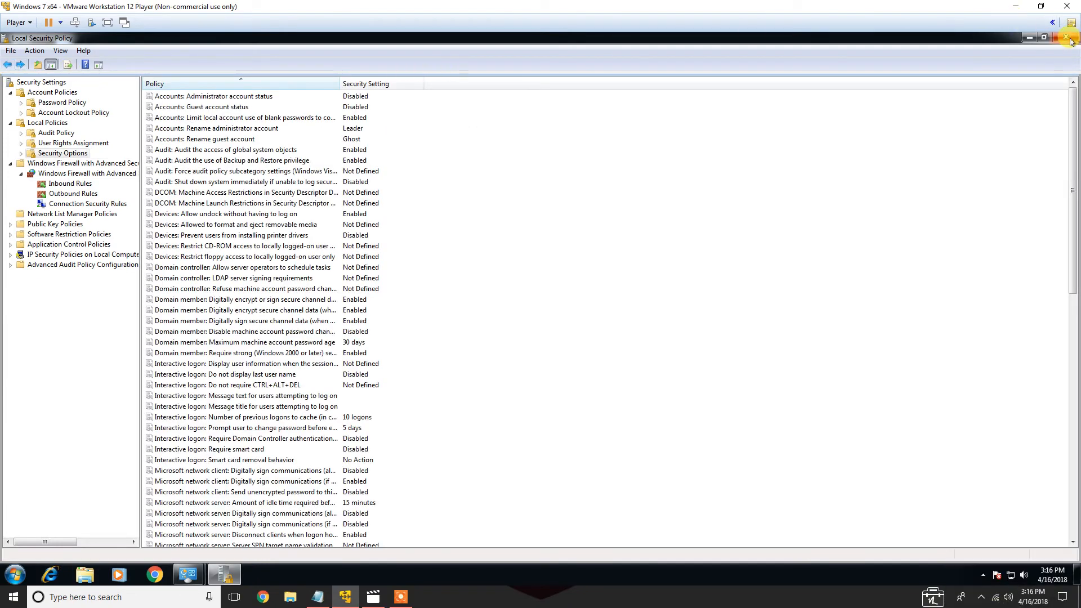
left_click(1066, 37)
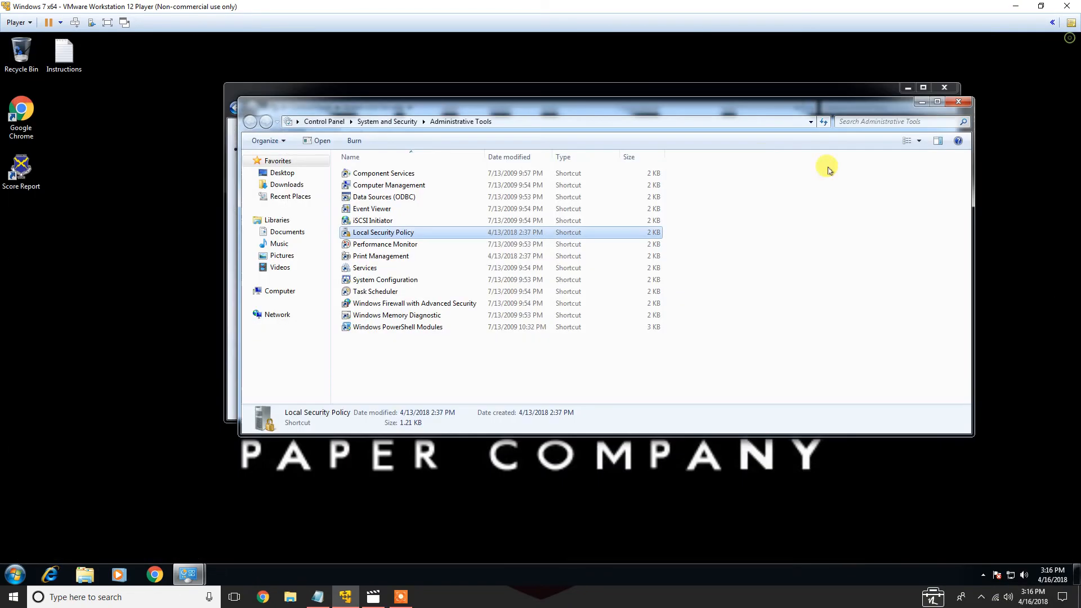
double_click(377, 189)
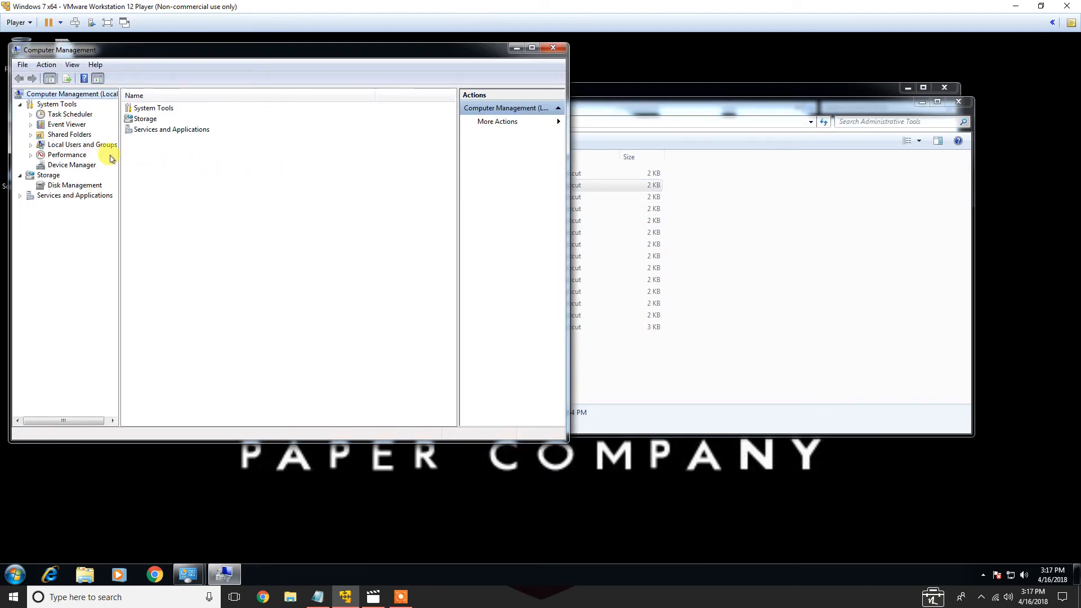
left_click(79, 145)
double_click(138, 107)
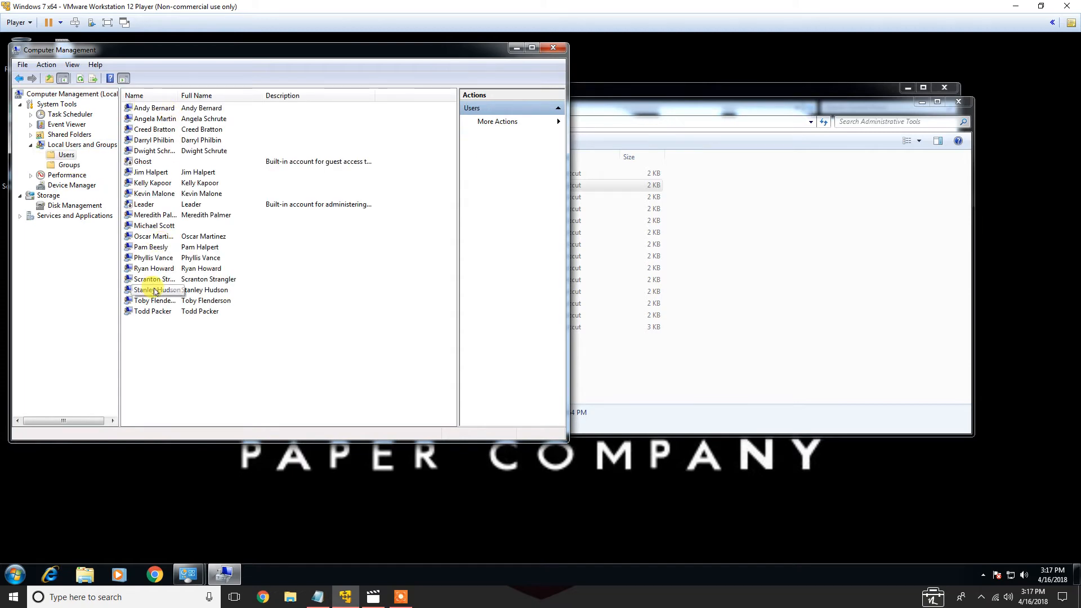
For Scranton Strangler, clear Password never expires, set User cannot change password, and disable the account
double_click(150, 280)
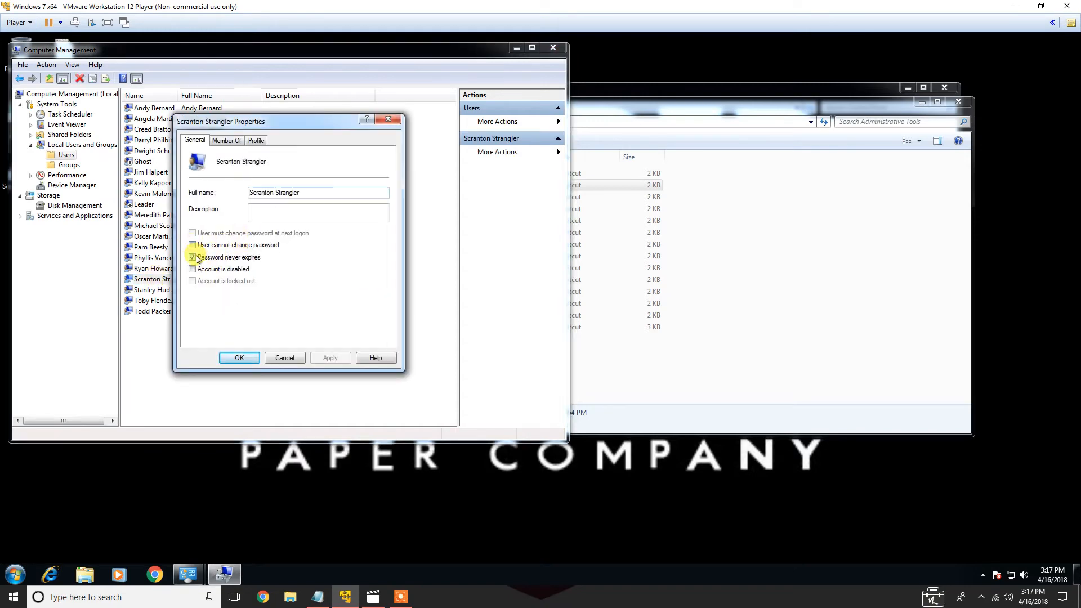
left_click(192, 258)
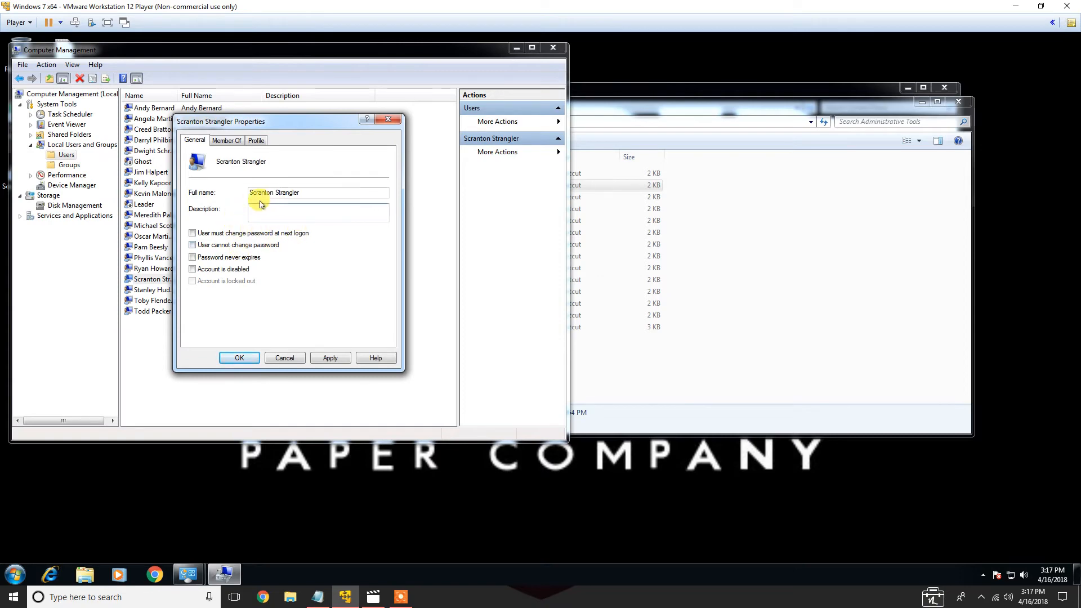
left_click(192, 246)
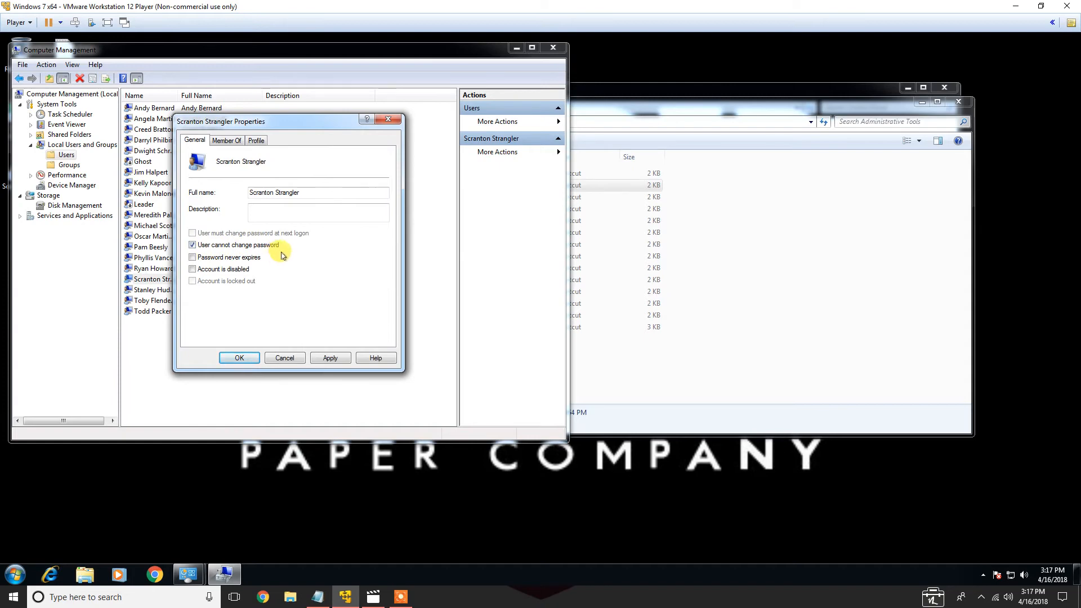
left_click(230, 270)
left_click(328, 358)
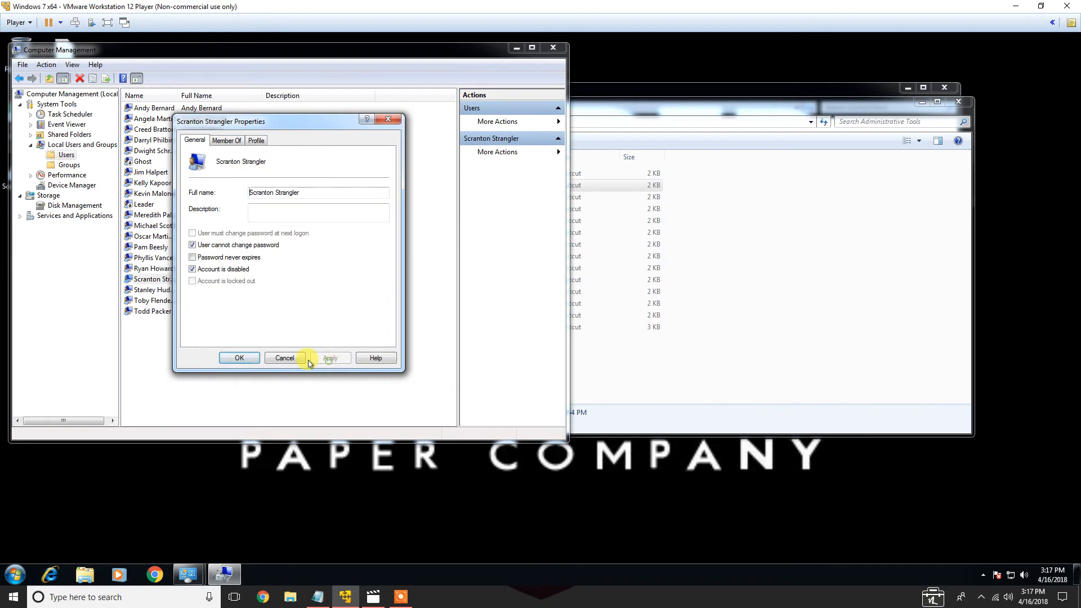
left_click(239, 358)
For Todd Packer, set User cannot change password, clear Password never expires, and disable the account
double_click(176, 311)
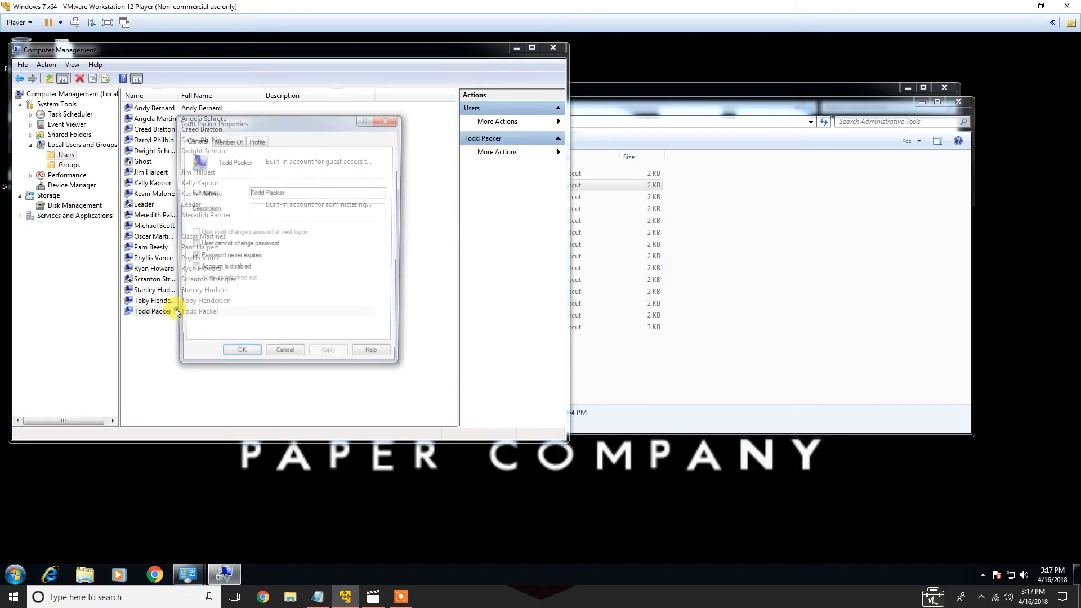
left_click(213, 245)
left_click(213, 258)
left_click(215, 271)
left_click(330, 358)
left_click(248, 358)
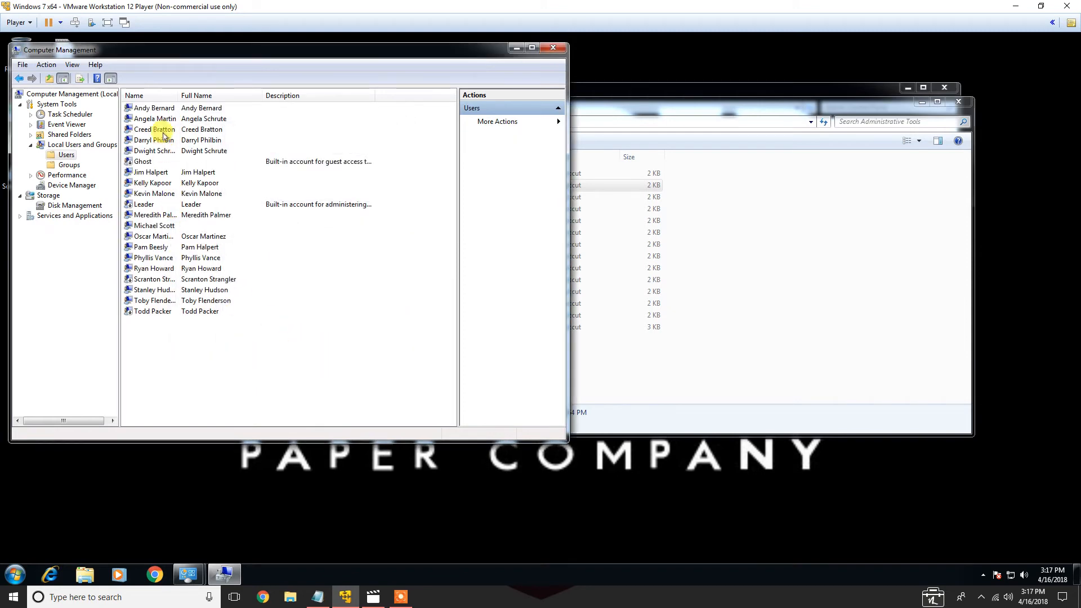
Try to save Andy Bernard with Password never expires cleared and a password change required at next logon
double_click(153, 108)
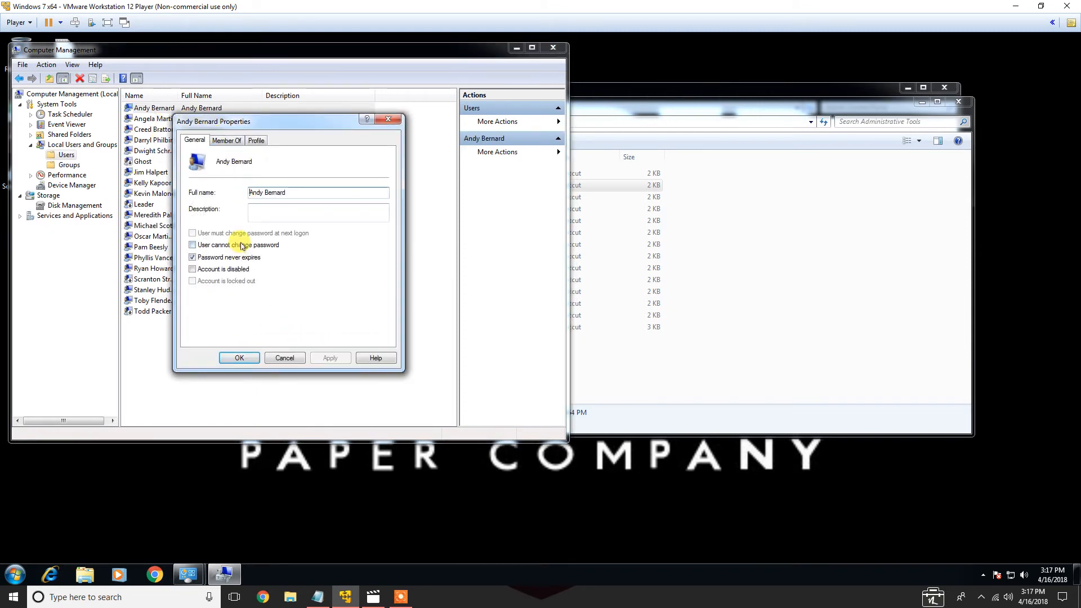
left_click(216, 257)
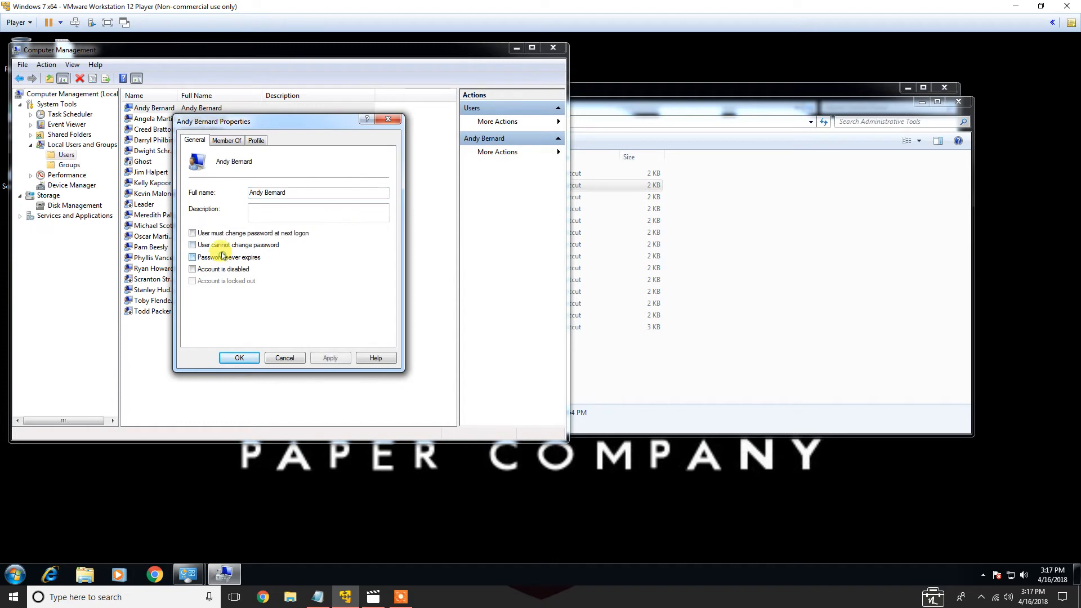
left_click(246, 233)
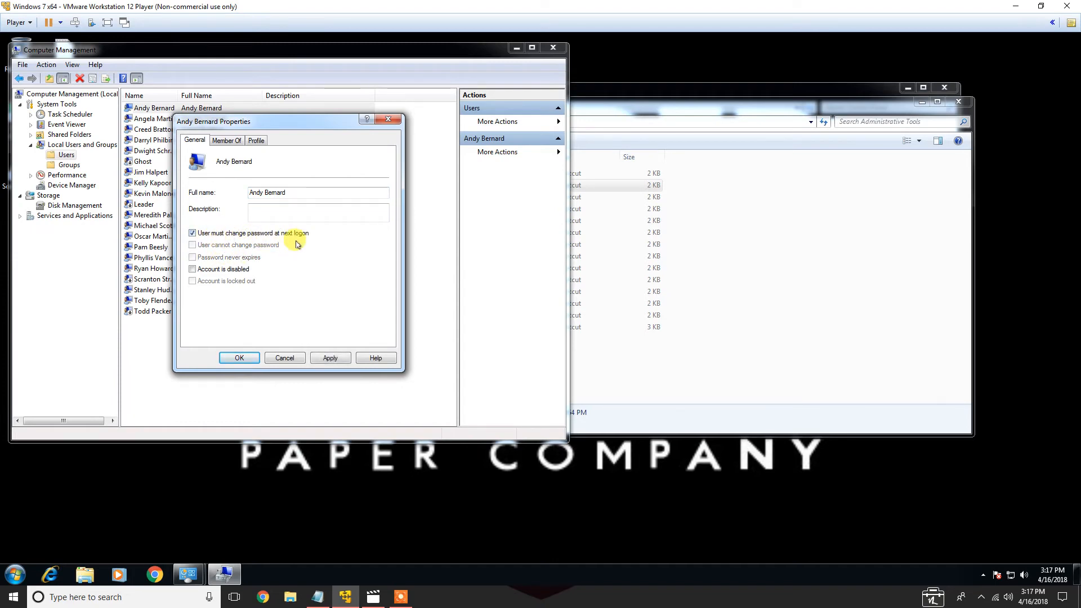
left_click(240, 358)
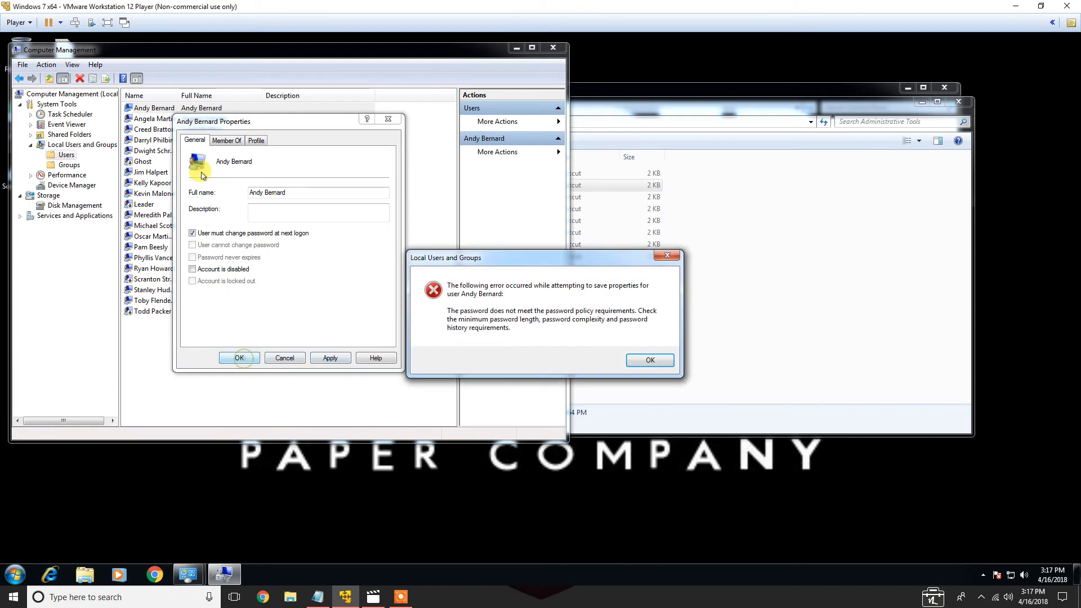
left_click(648, 362)
Review Andy Bernard's group memberships and clear the requirement to change password at next logon
left_click(234, 146)
left_click(256, 140)
left_click(214, 142)
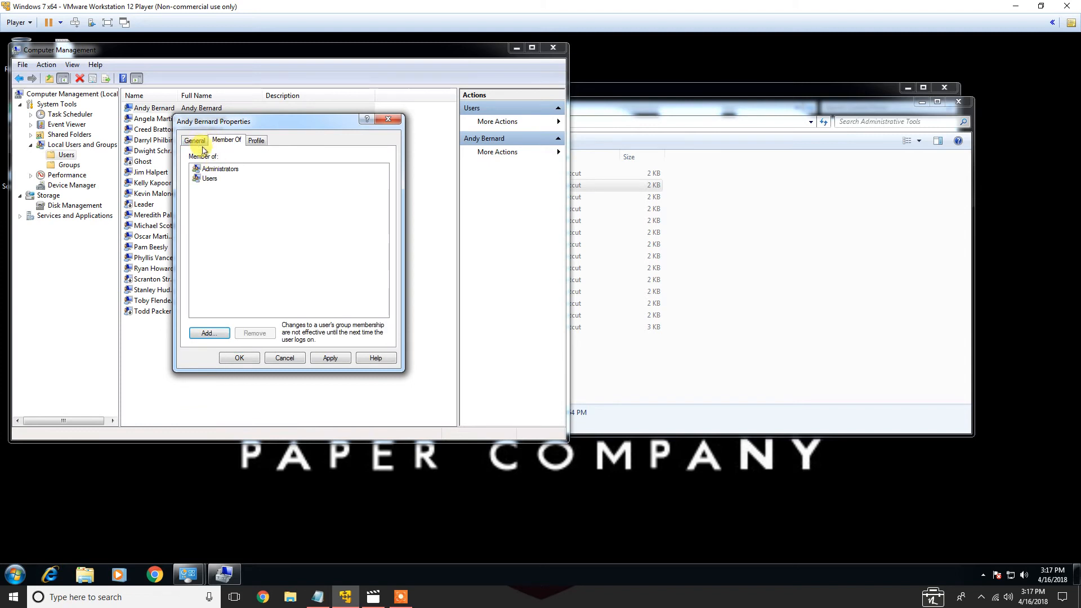
left_click(197, 141)
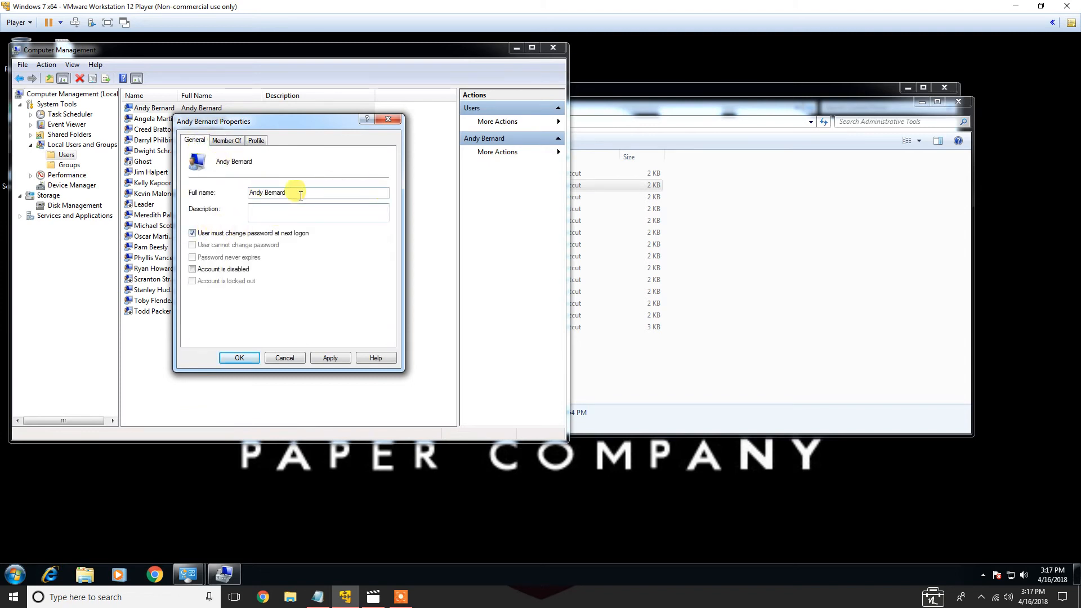
left_click(267, 235)
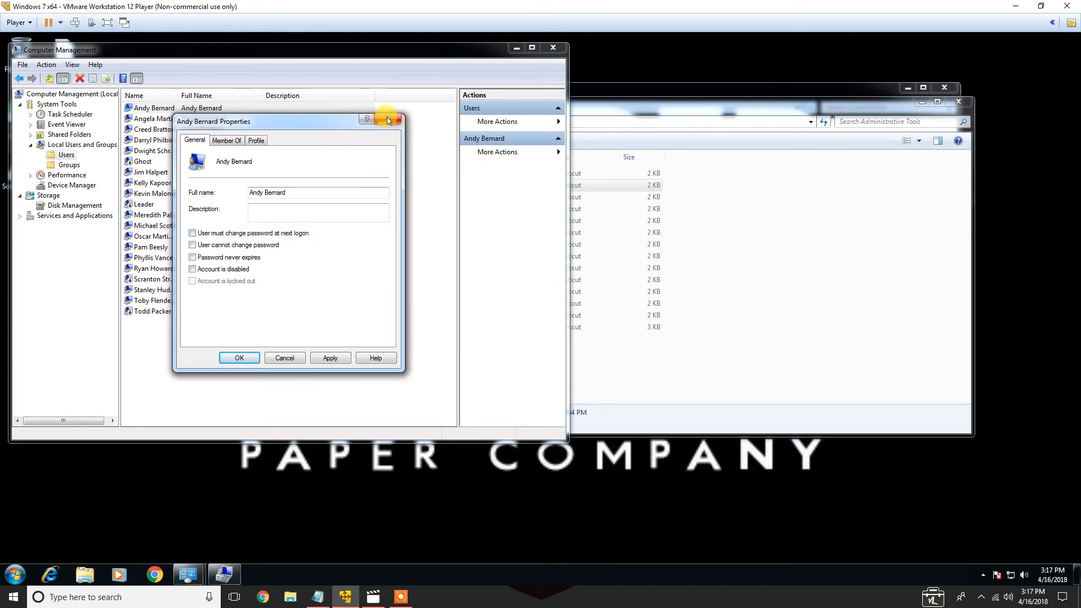
Try to require Andy Bernard to change password at next logon, applying it and closing the properties dialog
left_click(276, 233)
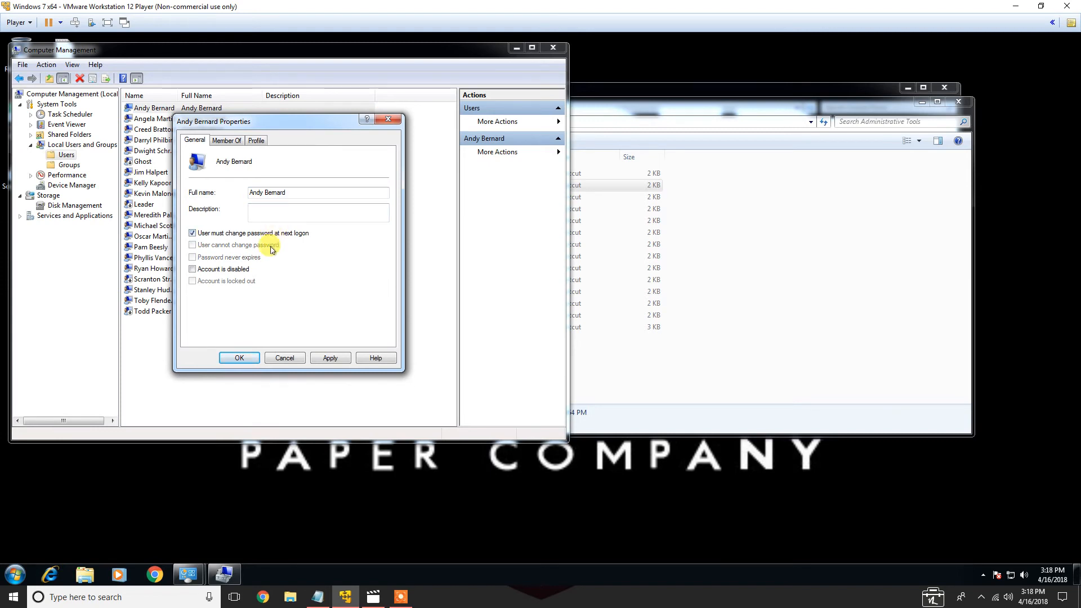
left_click(330, 358)
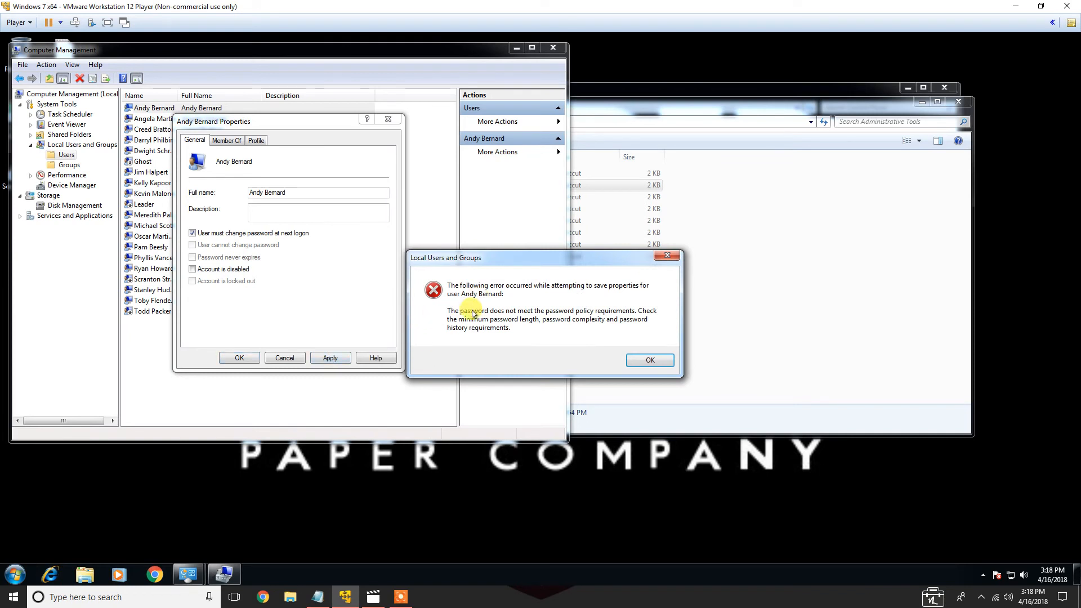
left_click(650, 360)
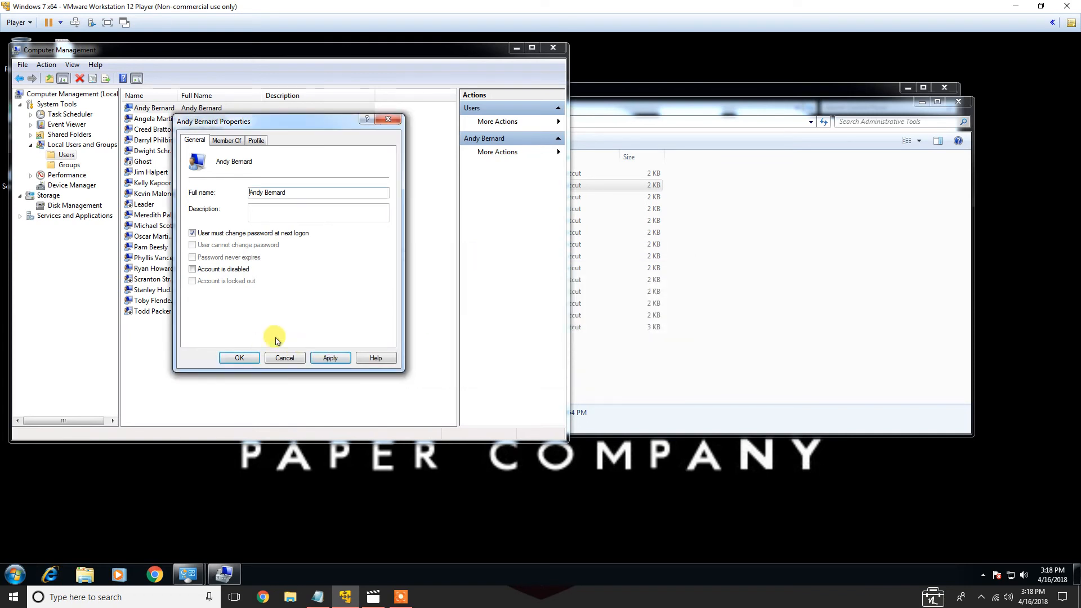
left_click(388, 121)
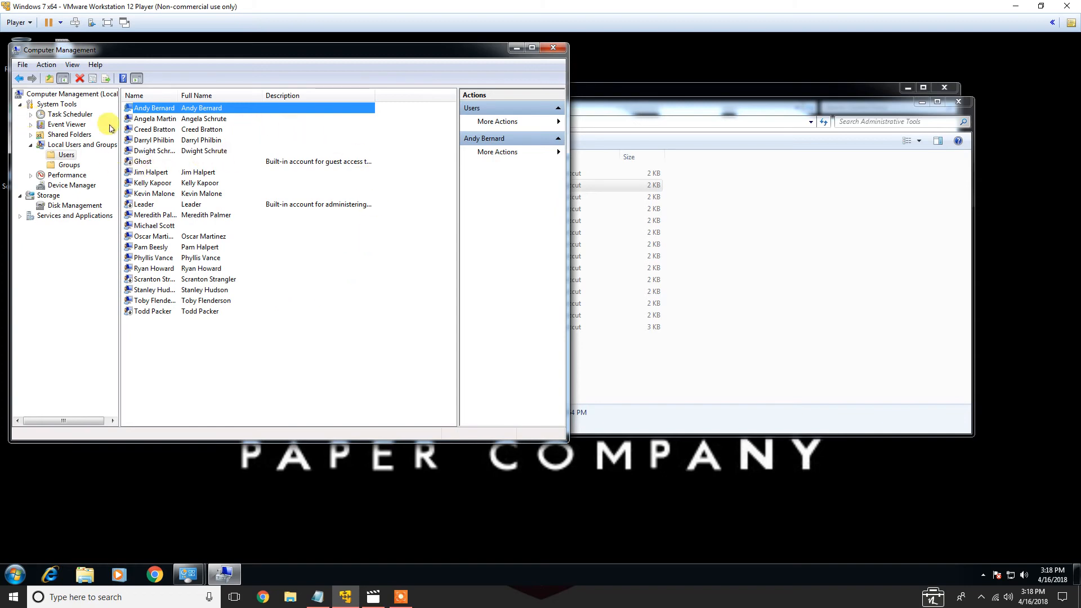
Close the Computer Management, Administrative Tools and Control Panel windows
left_click(552, 48)
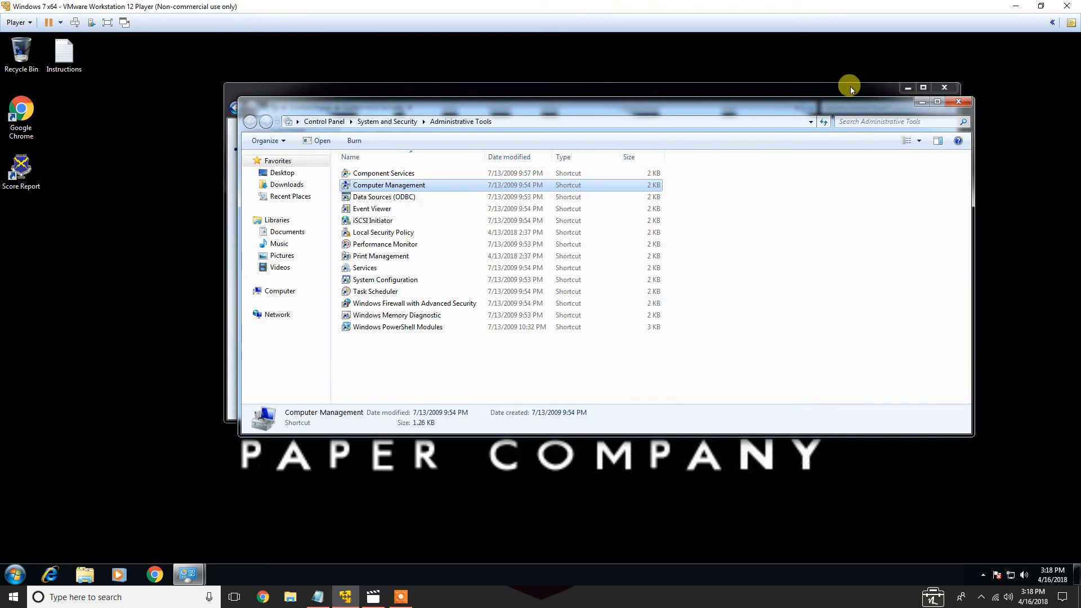
left_click(958, 102)
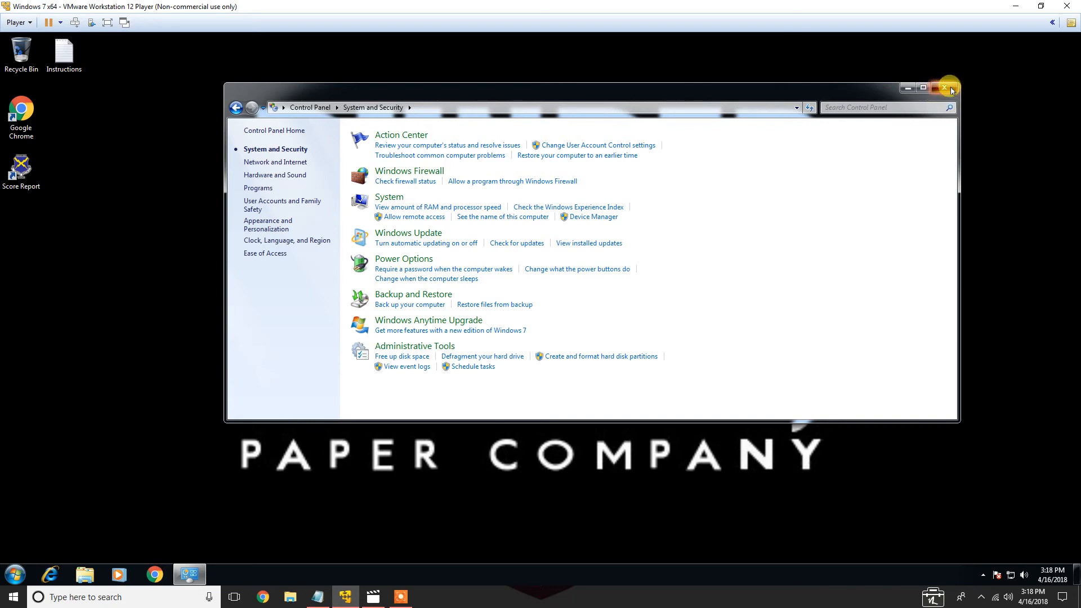
left_click(945, 88)
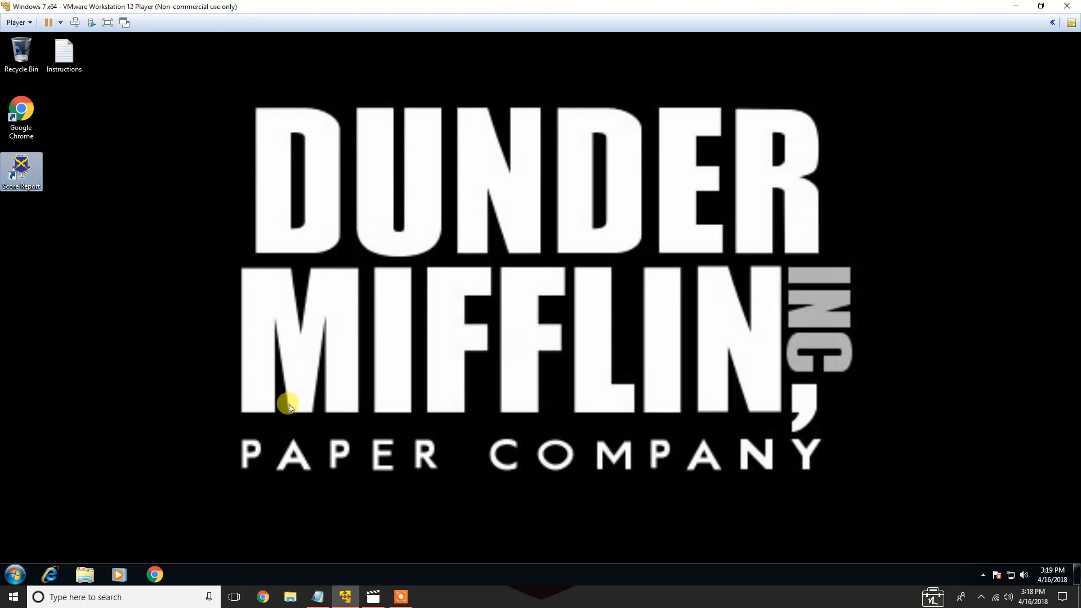
Open the Score Report on the desktop to review the current score and found items, then close it
double_click(22, 164)
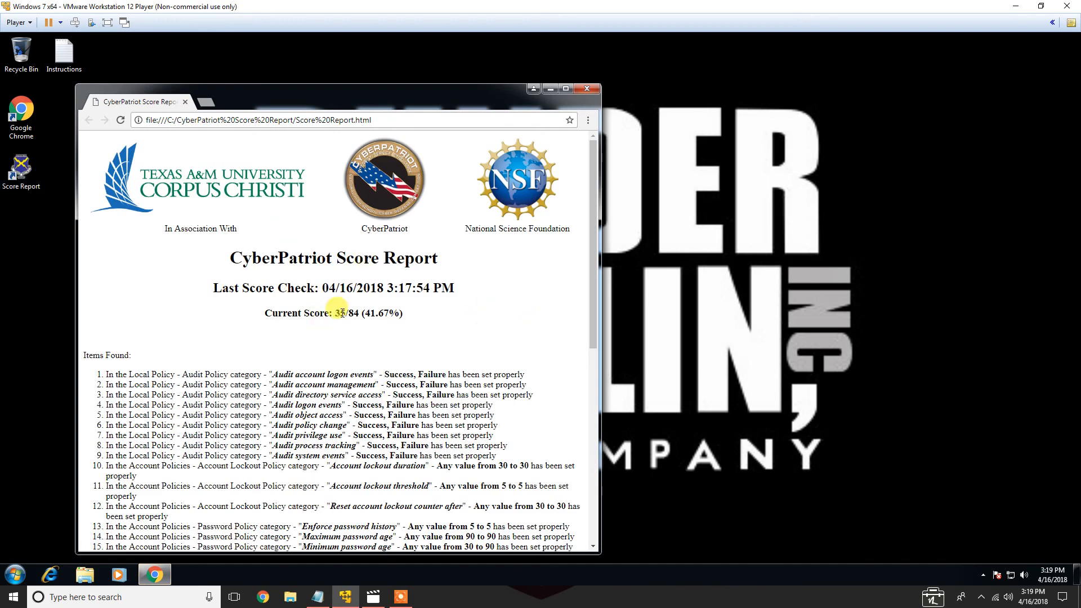
left_click_drag(589, 206, 610, 212)
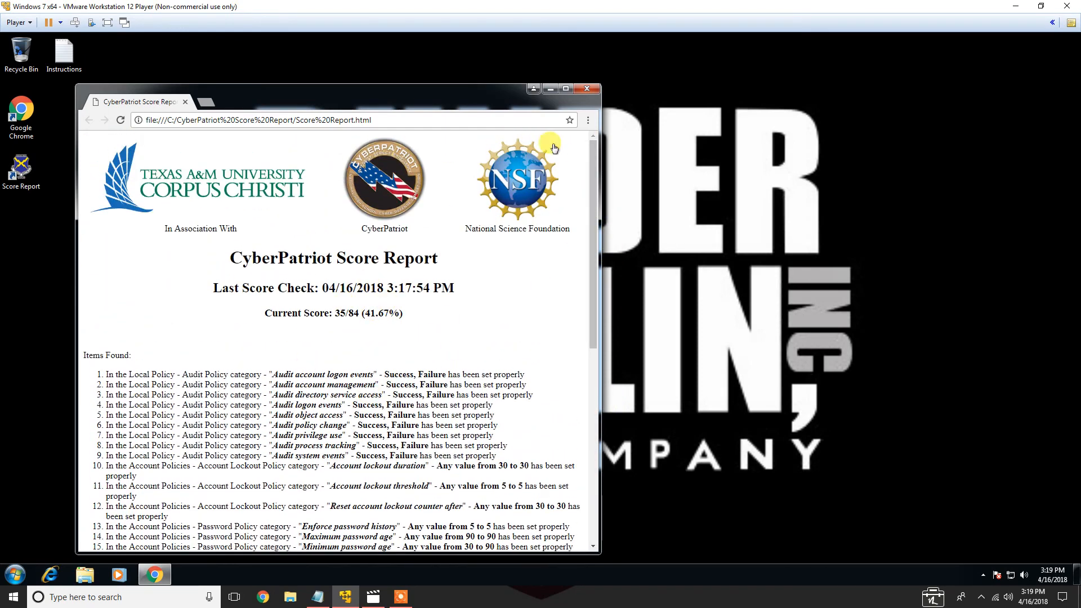
left_click(589, 87)
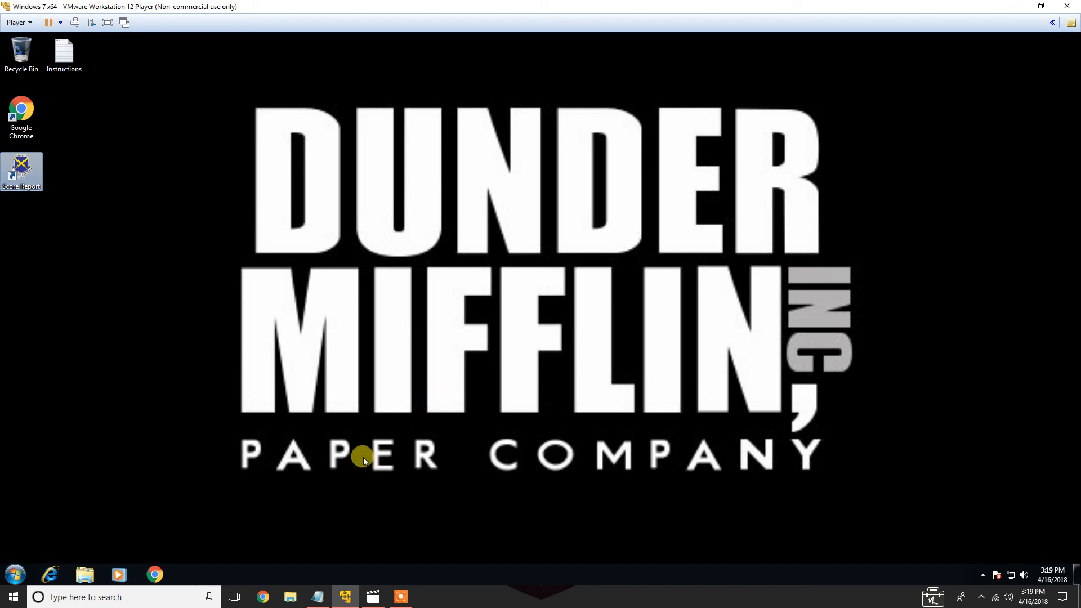
left_click(401, 597)
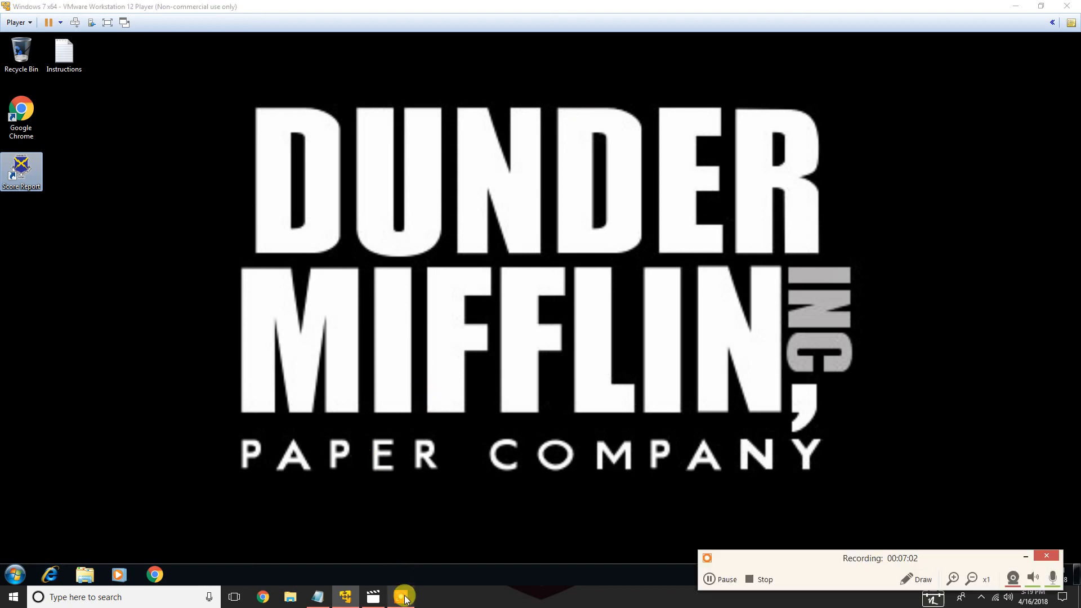